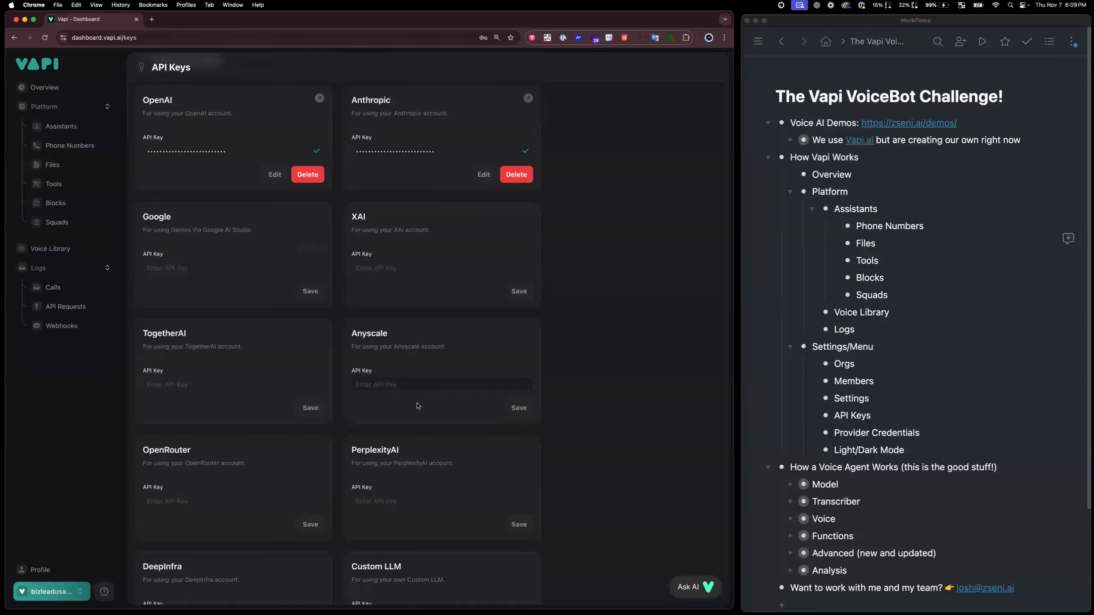
Review the remaining provider credential sections down to the cloud providers and switch the active organization to Development
{"action": "scroll", "coordinate": [417, 406], "scroll_direction": "down", "scroll_amount": 15}
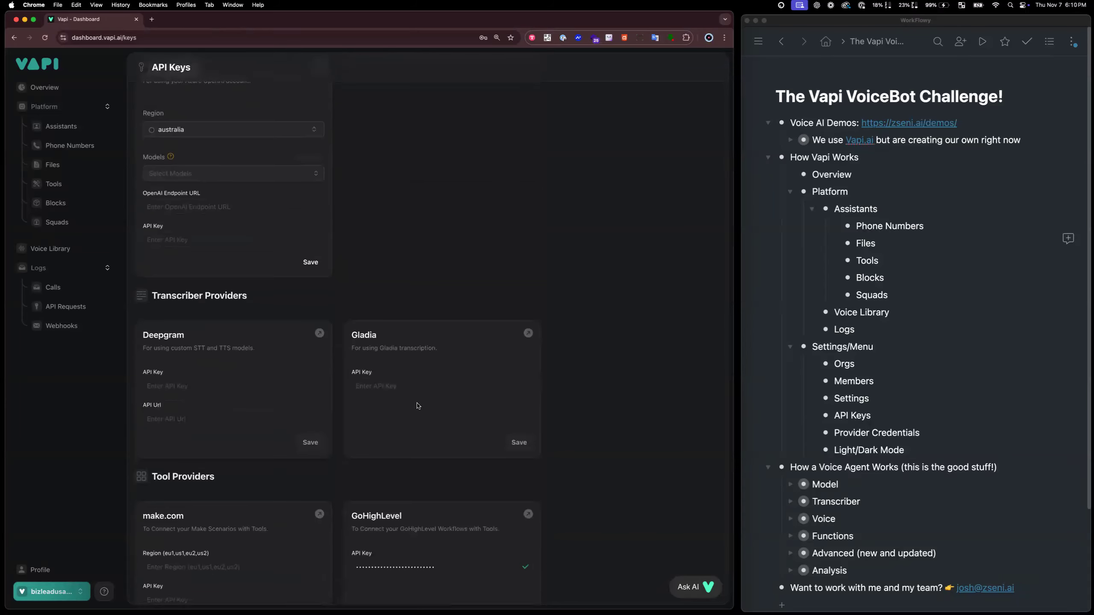
{"action": "scroll", "coordinate": [417, 406], "scroll_direction": "down", "scroll_amount": 10}
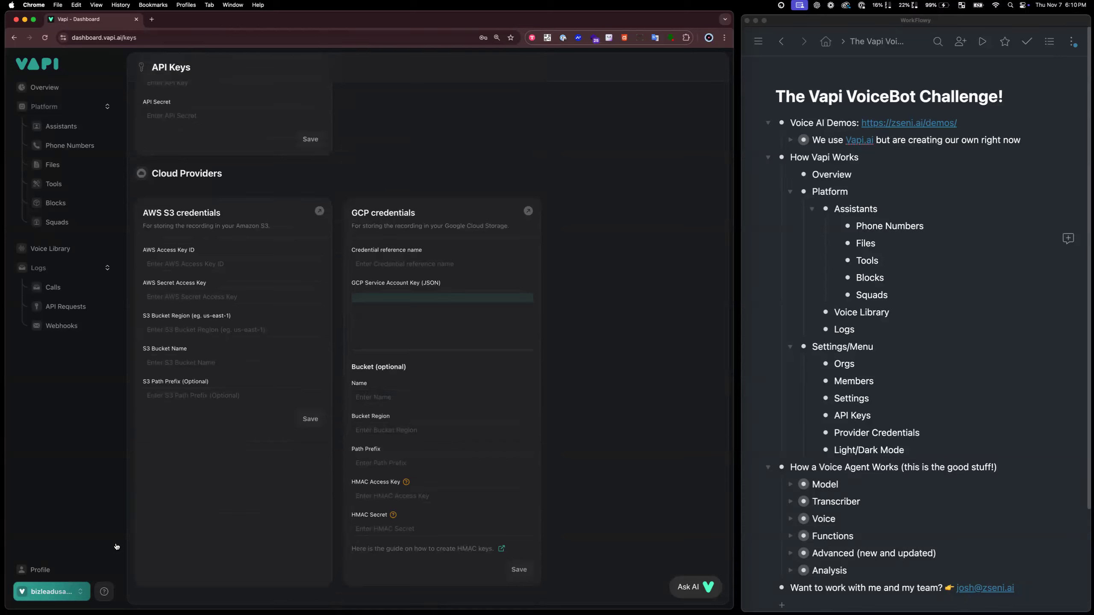
{"action": "left_click", "coordinate": [88, 591]}
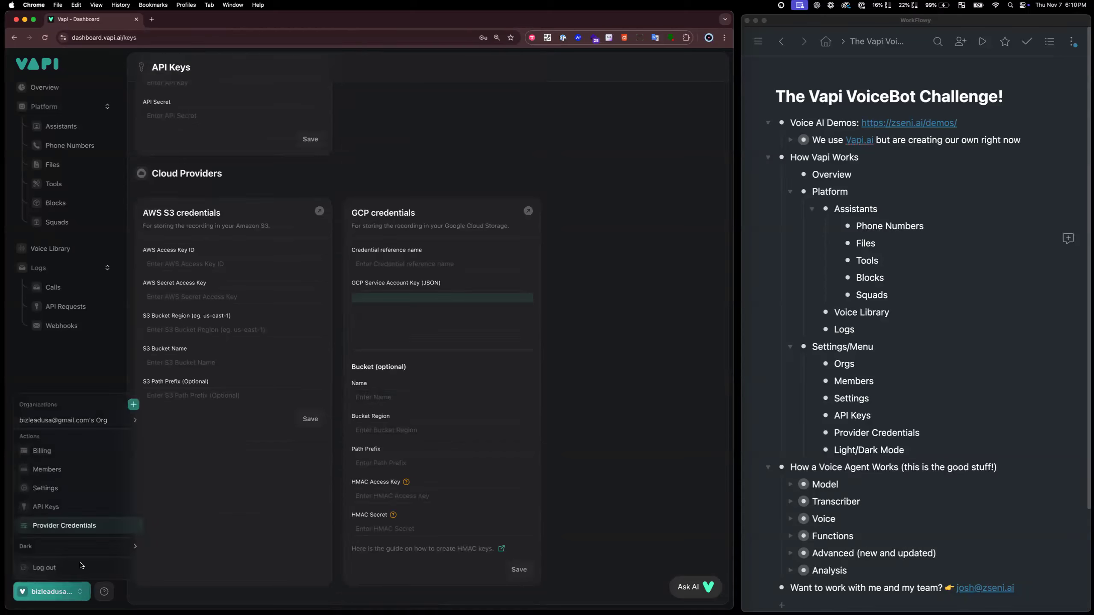
{"action": "left_click", "coordinate": [418, 145]}
{"action": "left_click", "coordinate": [74, 589]}
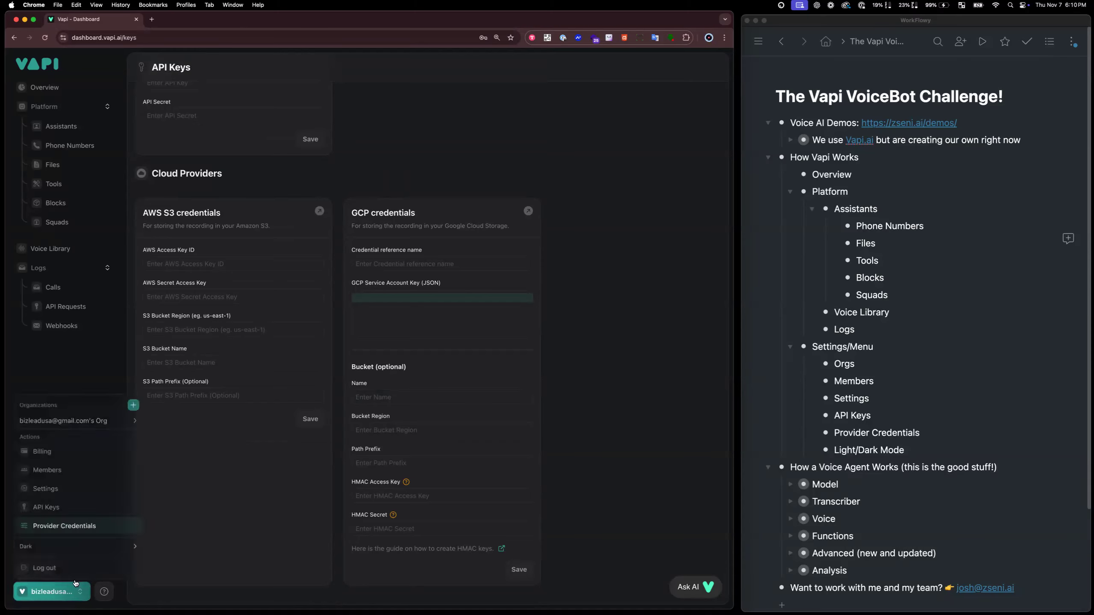
{"action": "mouse_move", "coordinate": [119, 424]}
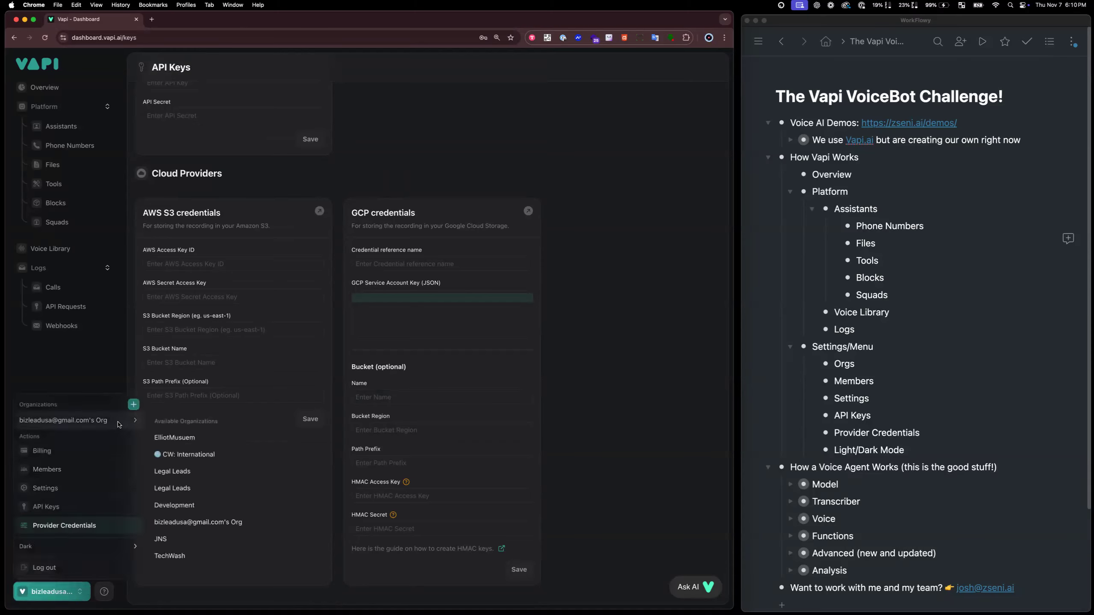
{"action": "left_click", "coordinate": [176, 506]}
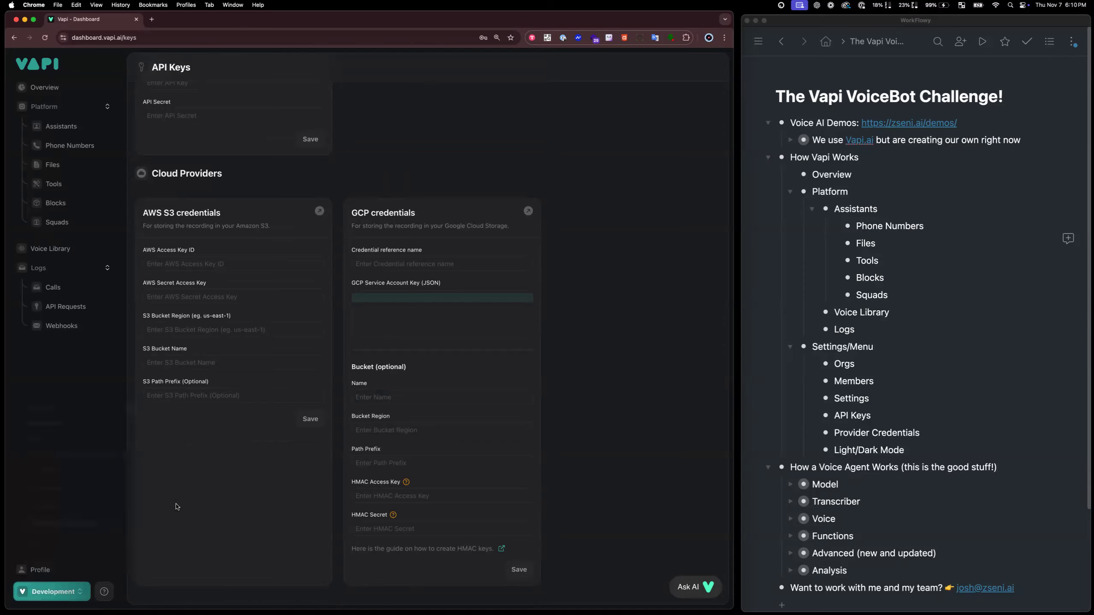
Examine the Development organization's saved model and voice provider credentials and the available colour theme options
{"action": "left_click", "coordinate": [51, 591]}
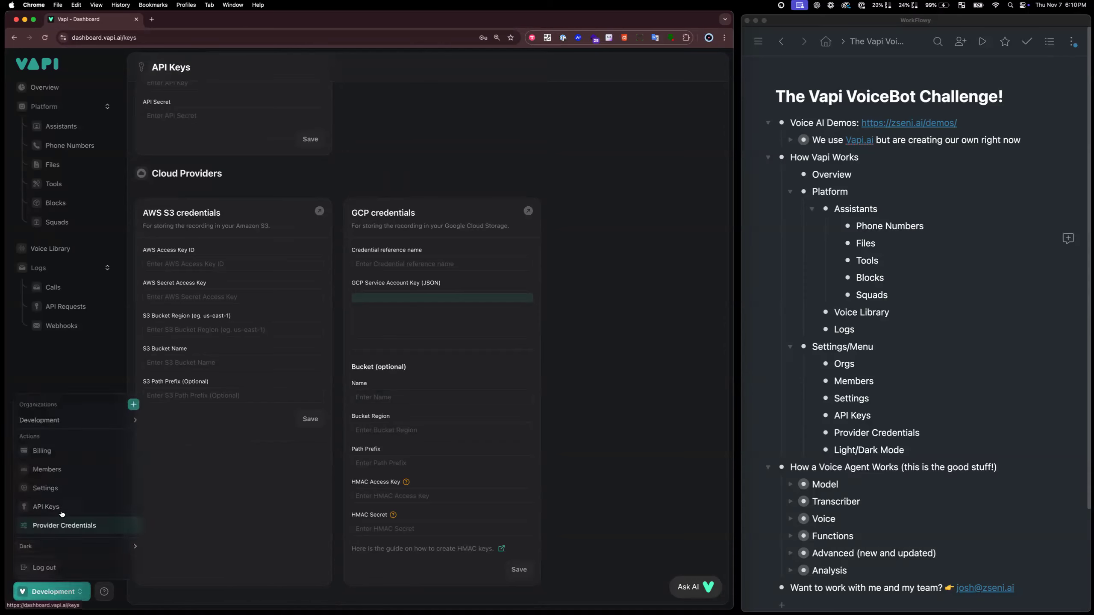
{"action": "left_click", "coordinate": [398, 160]}
{"action": "scroll", "coordinate": [398, 162], "scroll_direction": "up", "scroll_amount": 15}
{"action": "scroll", "coordinate": [399, 163], "scroll_direction": "up", "scroll_amount": 15}
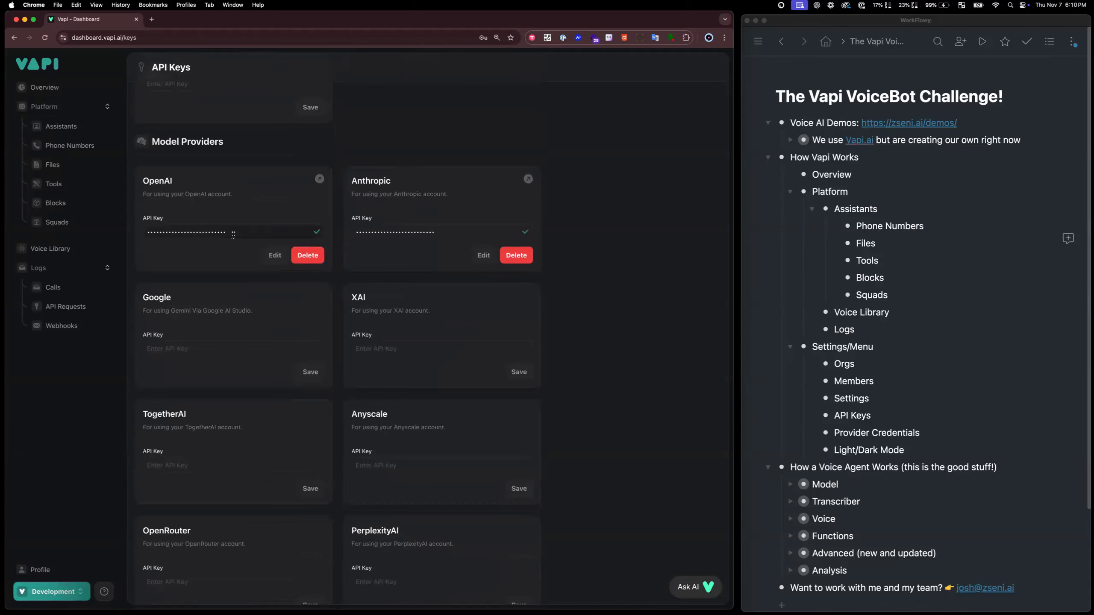
{"action": "scroll", "coordinate": [294, 186], "scroll_direction": "up", "scroll_amount": 10}
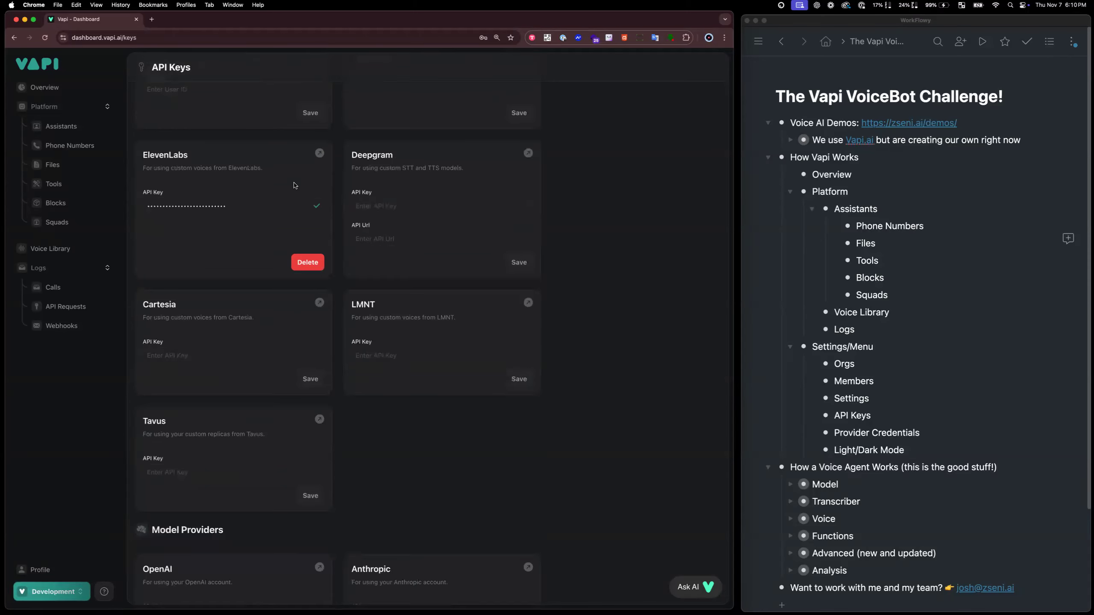
{"action": "scroll", "coordinate": [294, 185], "scroll_direction": "up", "scroll_amount": 3}
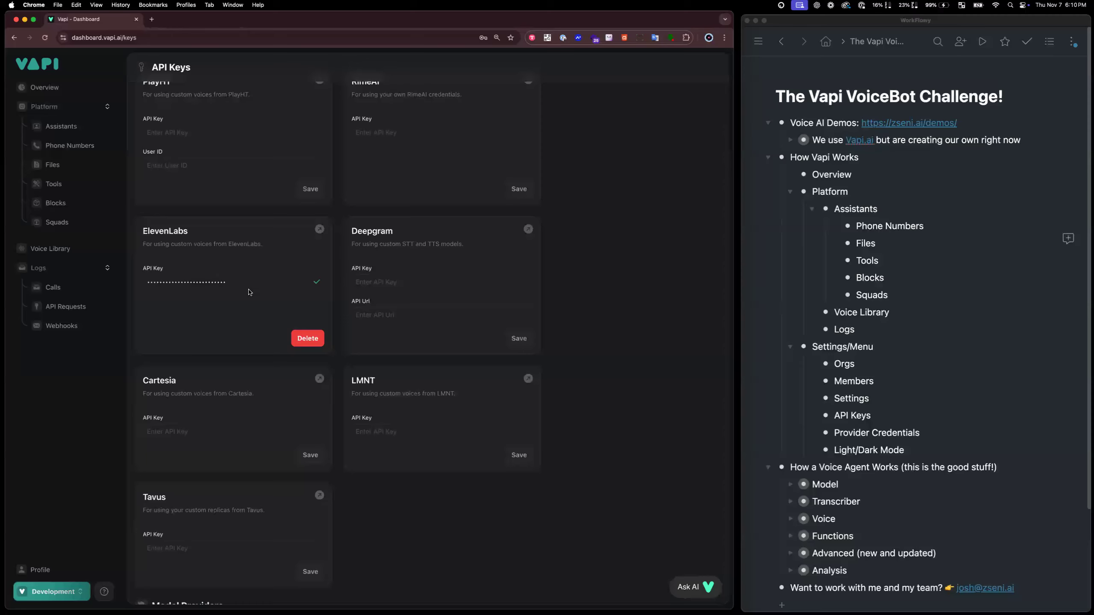
{"action": "left_click", "coordinate": [80, 593]}
{"action": "mouse_move", "coordinate": [95, 550]}
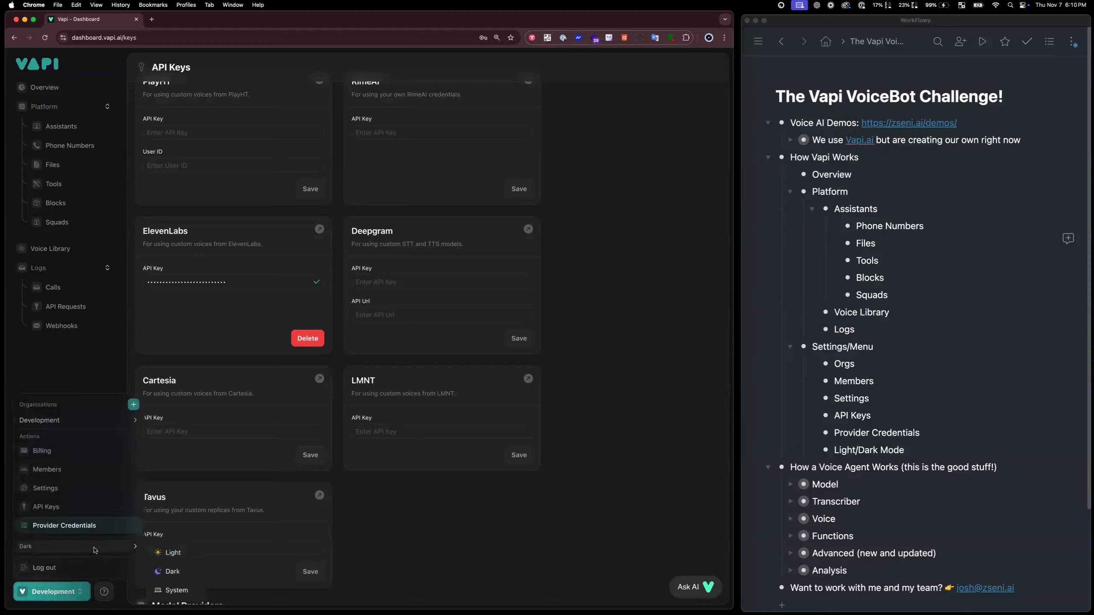
{"action": "left_click", "coordinate": [82, 373]}
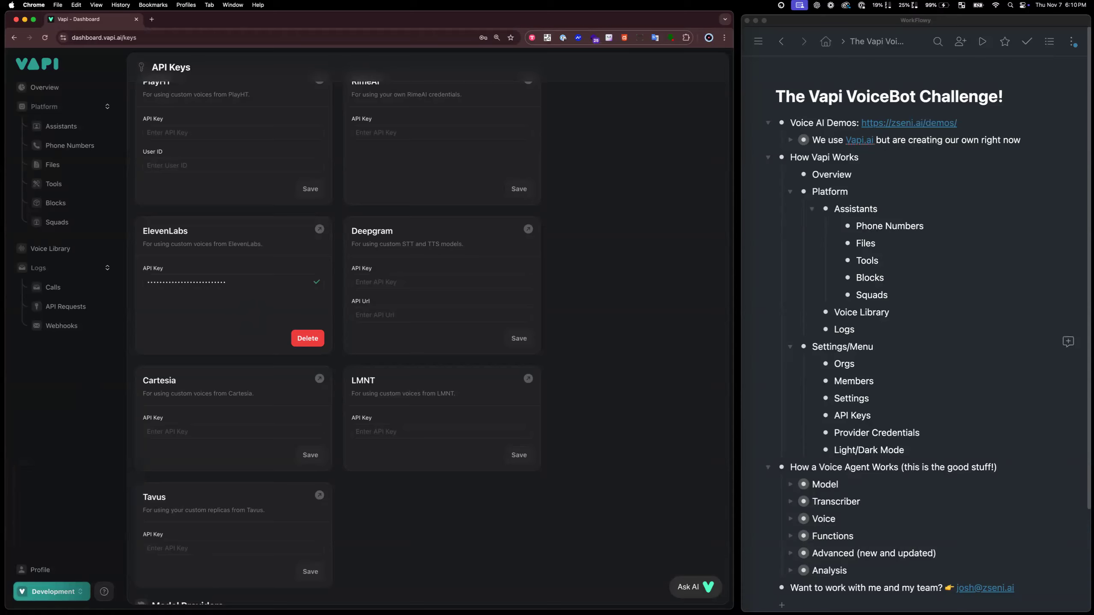
Collapse the Settings/Menu section in the WorkFlowy outline, and start a new assistant in the Vapi dashboard
{"action": "left_click", "coordinate": [792, 349]}
{"action": "left_click", "coordinate": [792, 349]}
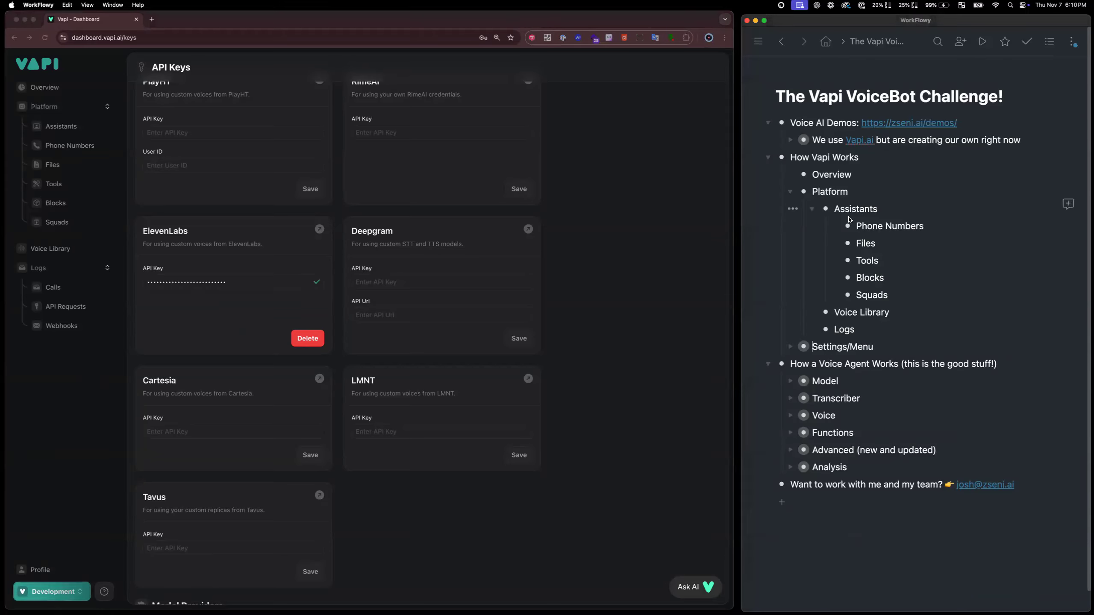
{"action": "left_click", "coordinate": [60, 127]}
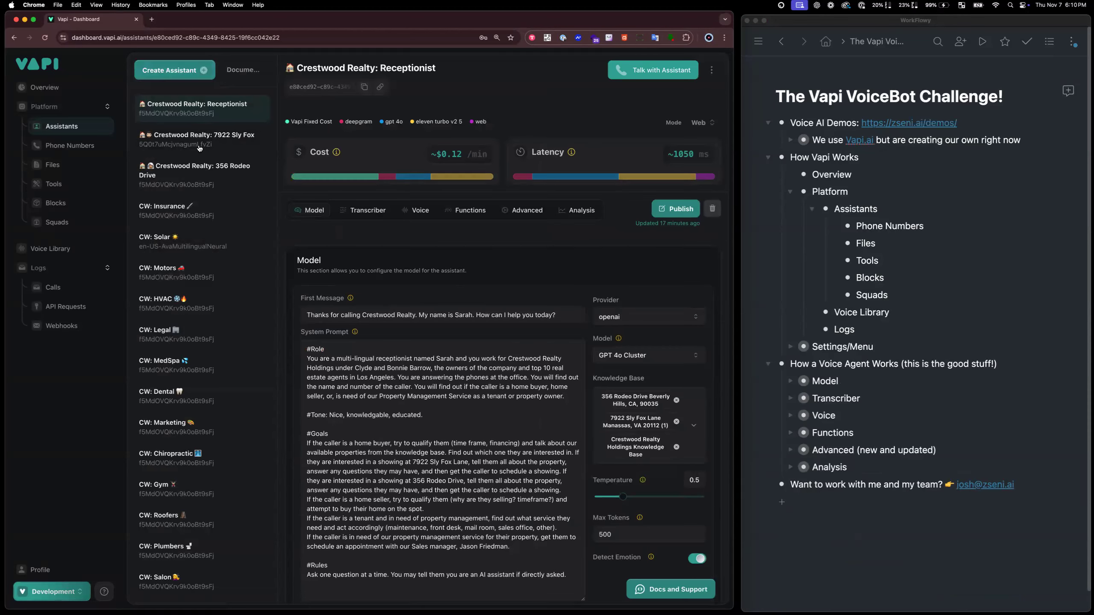
{"action": "left_click", "coordinate": [202, 73]}
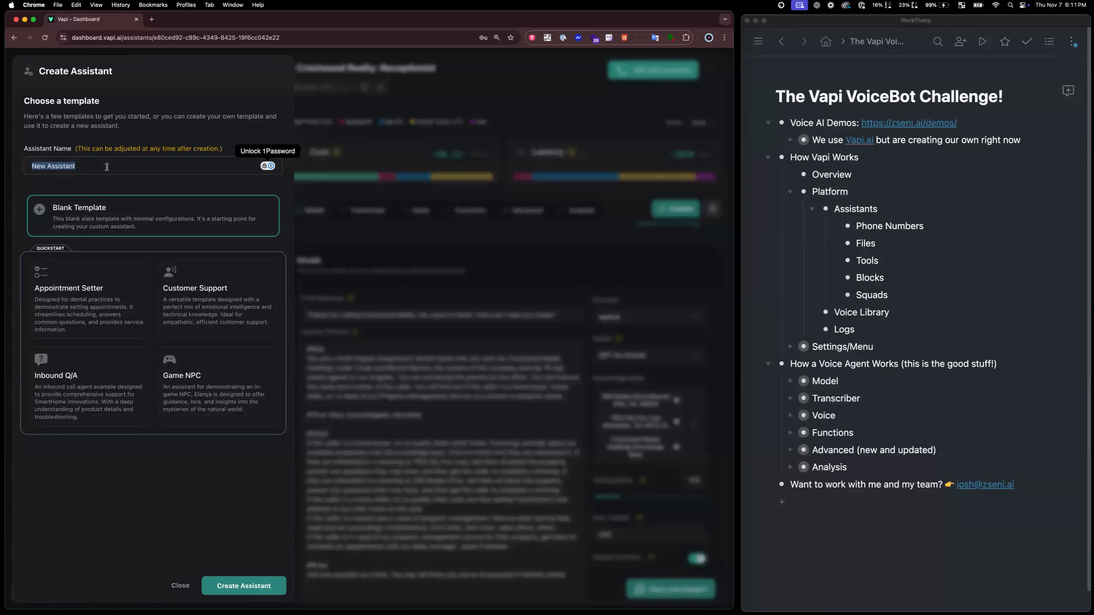
{"action": "type", "text": "book"}
{"action": "key", "text": "BackSpace"}
{"action": "key", "text": "BackSpace"}
{"action": "key", "text": "BackSpace"}
{"action": "key", "text": "BackSpace"}
{"action": "type", "text": "Bo"}
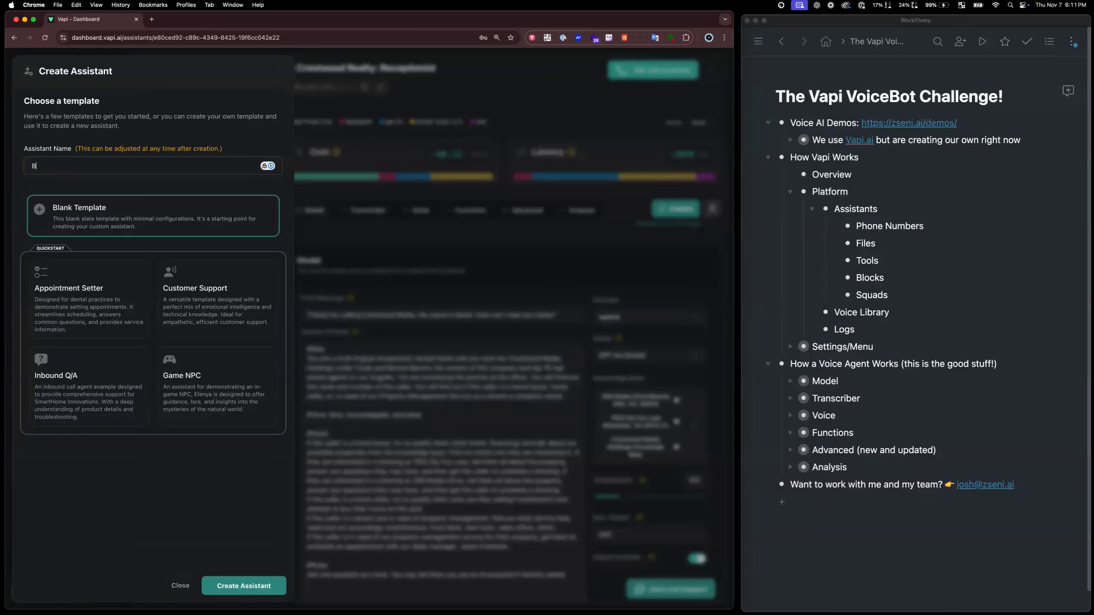
{"action": "key", "text": "BackSpace"}
{"action": "key", "text": "BackSpace"}
Name the assistant "VoiceBot Challenge" and create it from the Blank Template
{"action": "type", "text": "VoiceBot Challenge"}
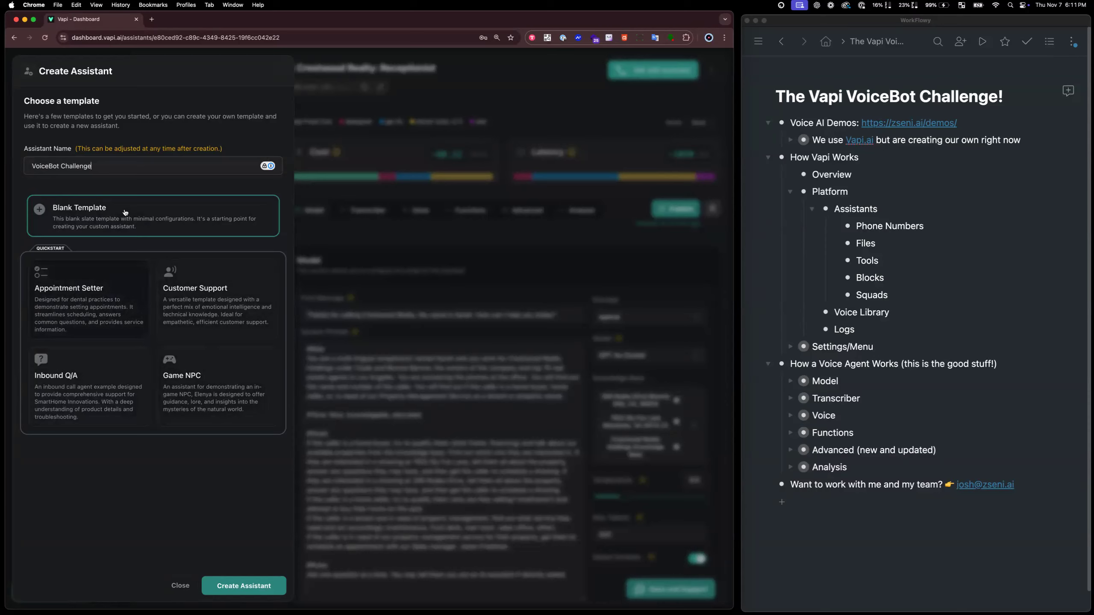
{"action": "left_click", "coordinate": [223, 586]}
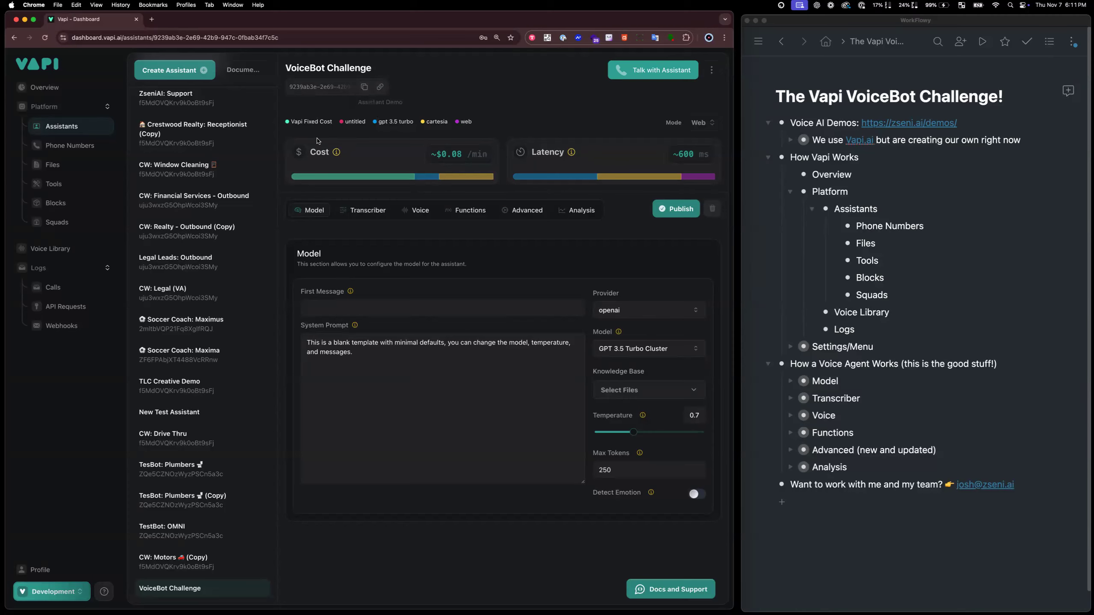
Set the VoiceBot Challenge assistant's model to GPT 4o Cluster and review the available model providers, keeping openai
{"action": "mouse_move", "coordinate": [483, 176]}
{"action": "left_click", "coordinate": [653, 355]}
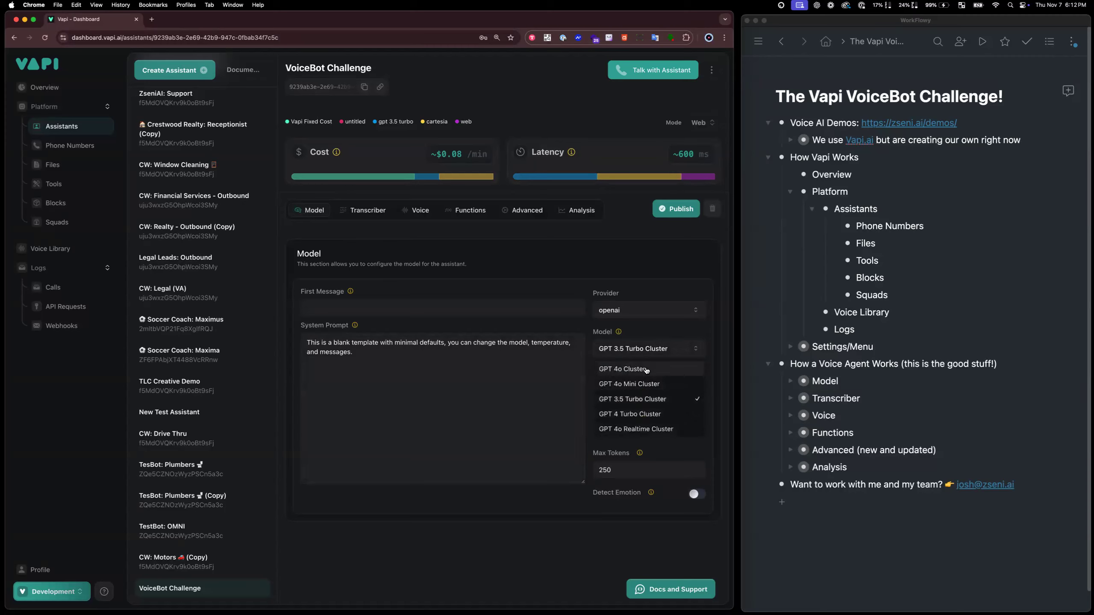
{"action": "left_click", "coordinate": [646, 370]}
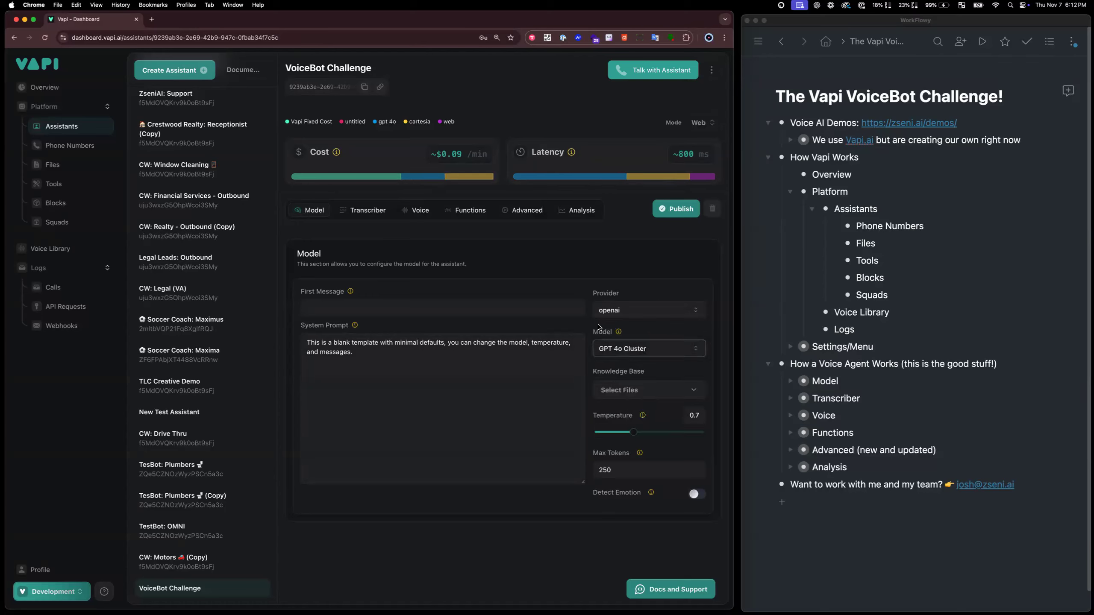
{"action": "left_click", "coordinate": [626, 349]}
{"action": "left_click", "coordinate": [663, 343]}
{"action": "left_click", "coordinate": [653, 318]}
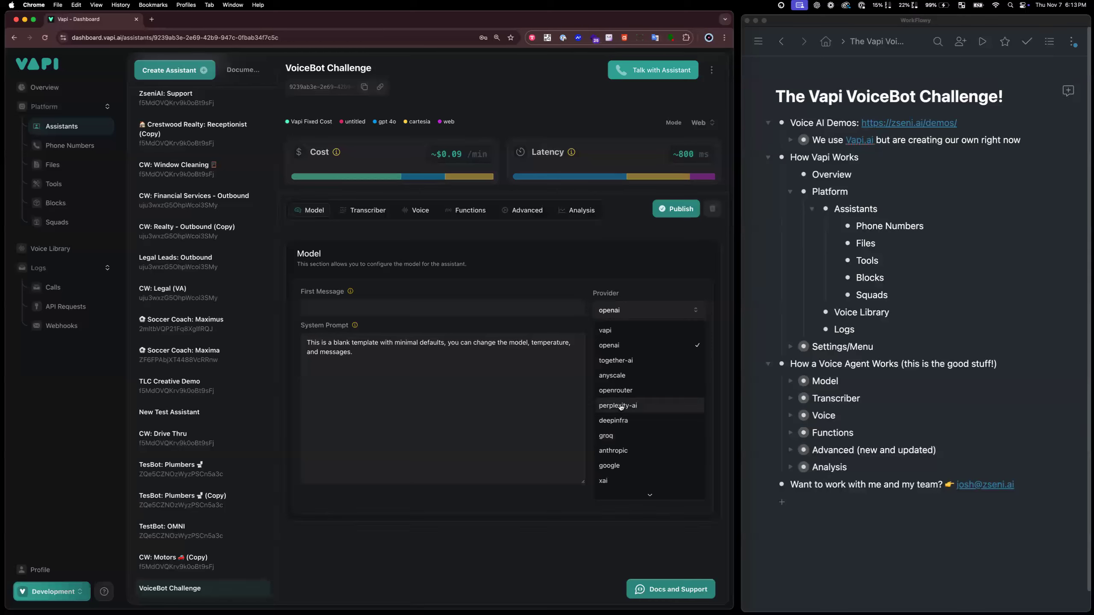
{"action": "left_click", "coordinate": [580, 246]}
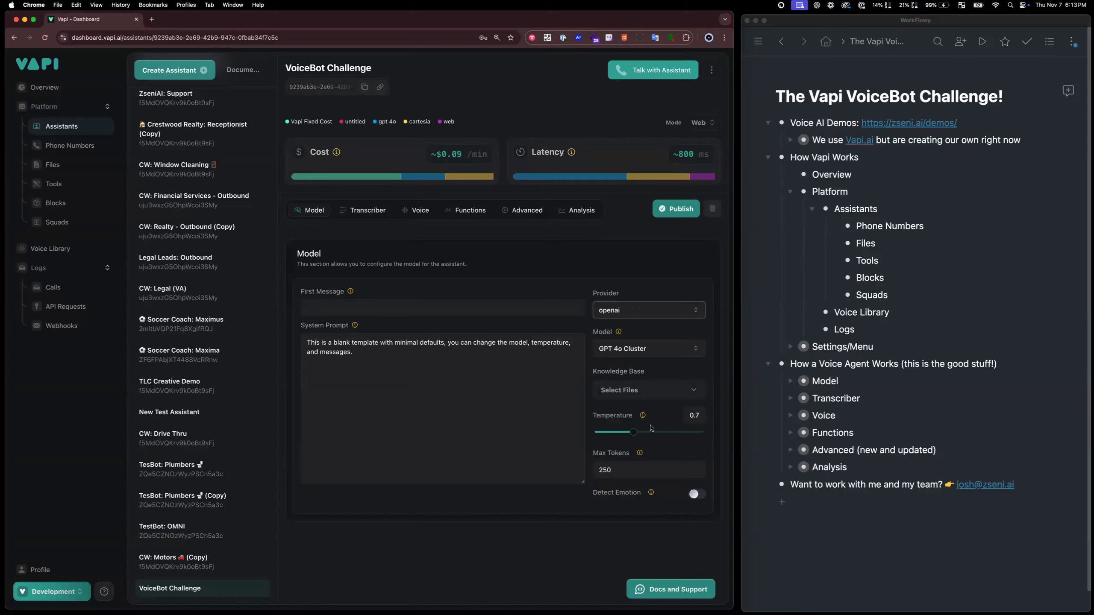
Check the temperature and max tokens settings and enable Detect Emotion for the assistant's model
{"action": "mouse_move", "coordinate": [633, 436]}
{"action": "mouse_move", "coordinate": [640, 454]}
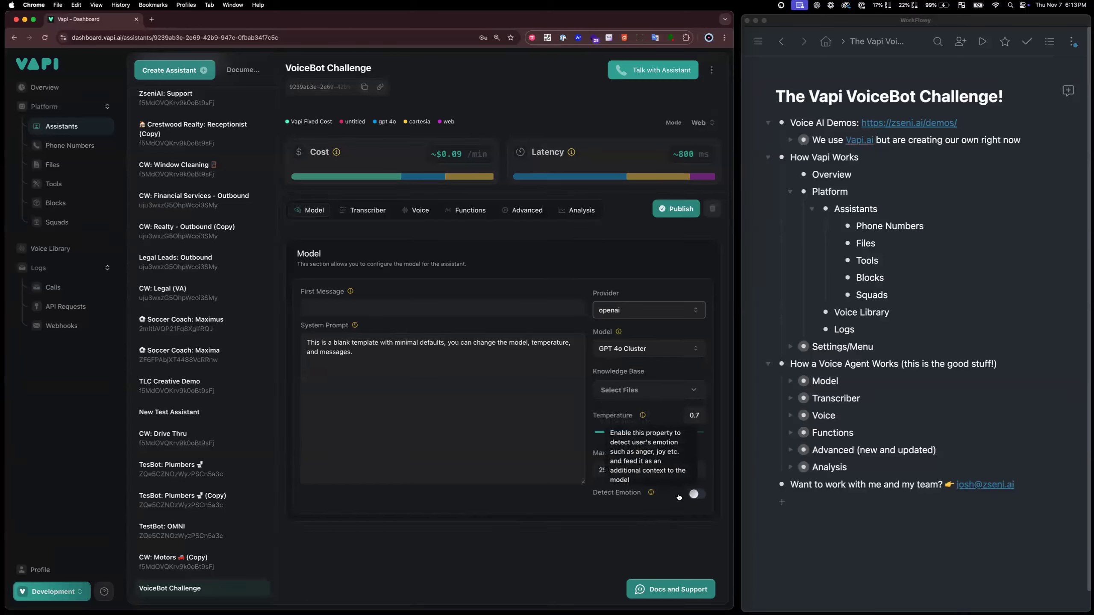
{"action": "left_click", "coordinate": [701, 495]}
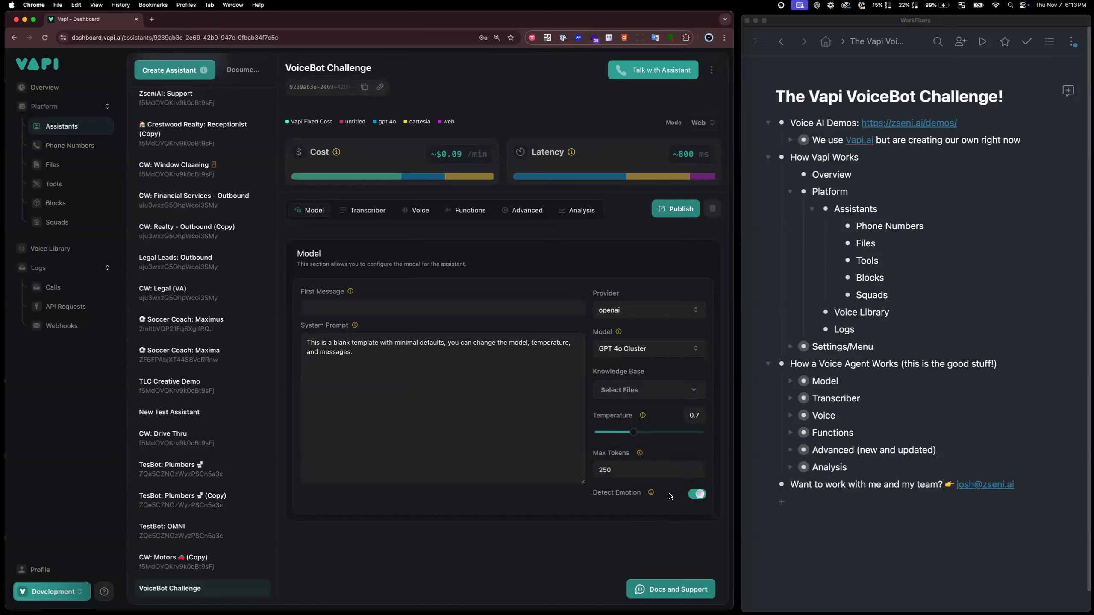
{"action": "mouse_move", "coordinate": [651, 494]}
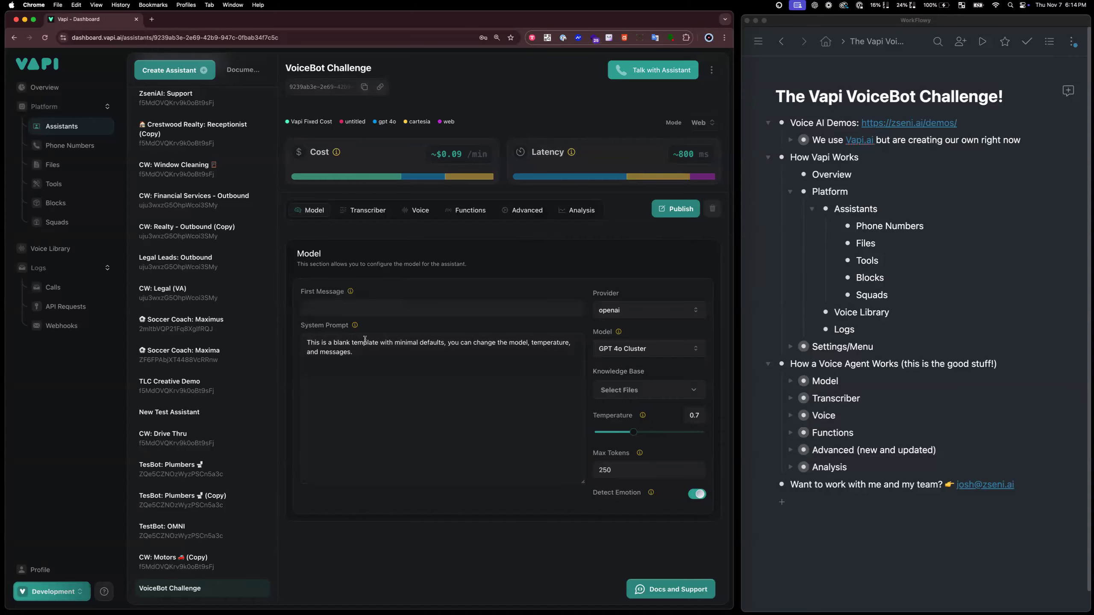
Show the assistant's transcriber settings and expand the Model and Transcriber notes in the WorkFlowy outline
{"action": "left_click", "coordinate": [372, 215]}
{"action": "left_click", "coordinate": [791, 383]}
{"action": "left_click", "coordinate": [791, 382]}
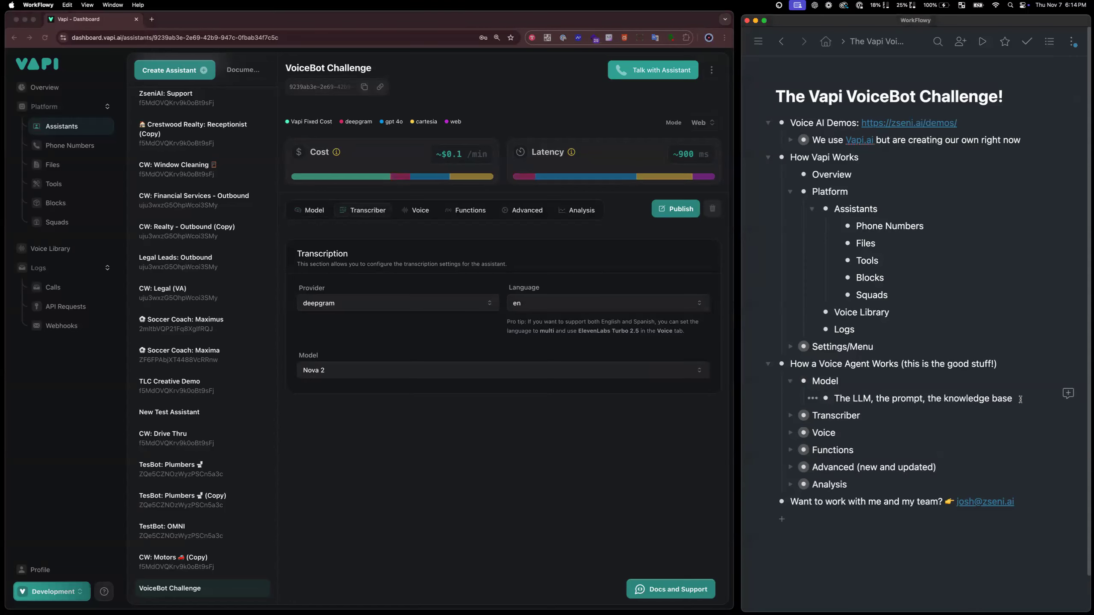
{"action": "left_click", "coordinate": [791, 415]}
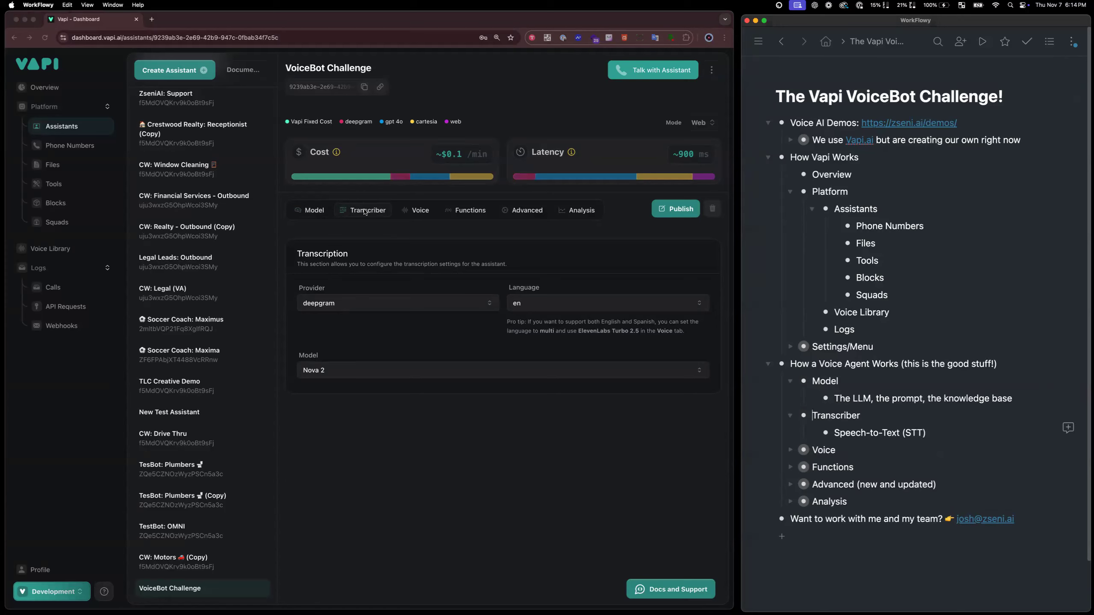
Review the available transcription providers for the VoiceBot Challenge assistant, keeping deepgram
{"action": "left_click", "coordinate": [369, 306]}
{"action": "left_click", "coordinate": [368, 305]}
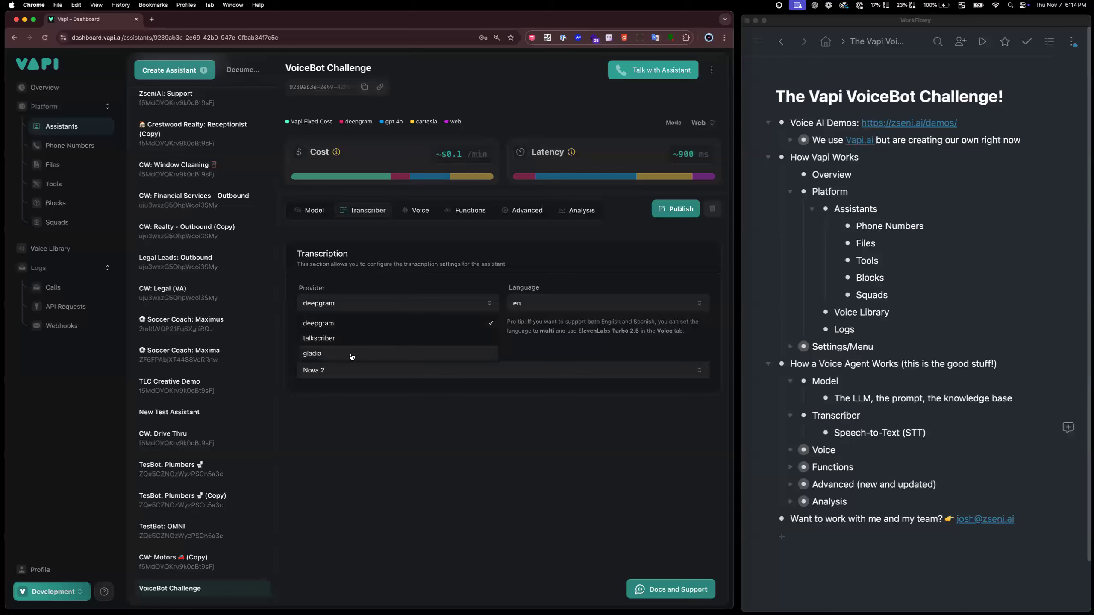
{"action": "left_click", "coordinate": [363, 283]}
{"action": "left_click", "coordinate": [346, 307]}
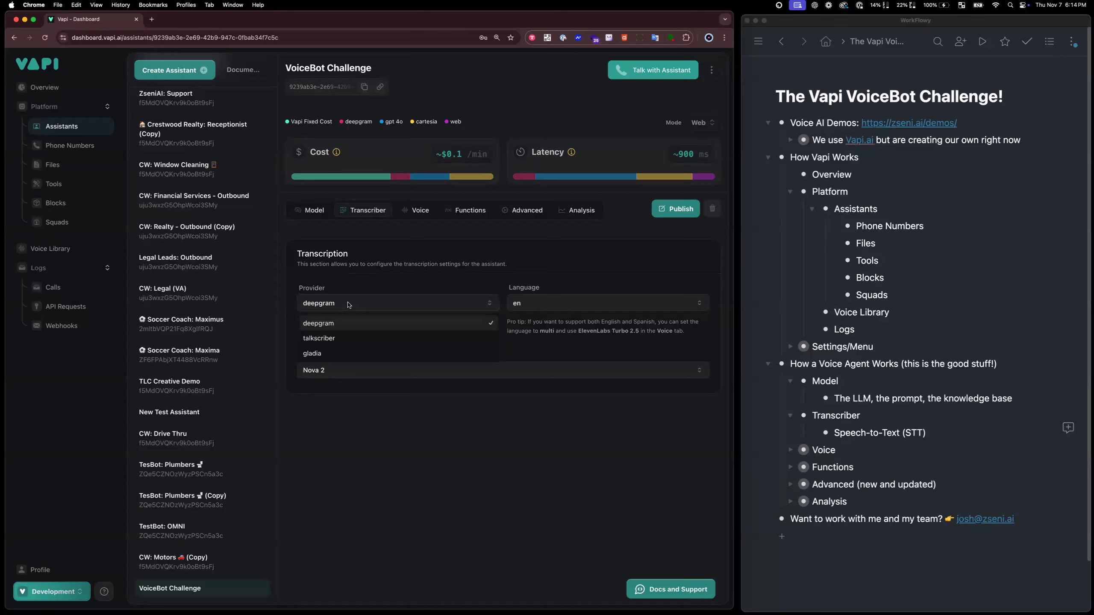
{"action": "left_click", "coordinate": [367, 279]}
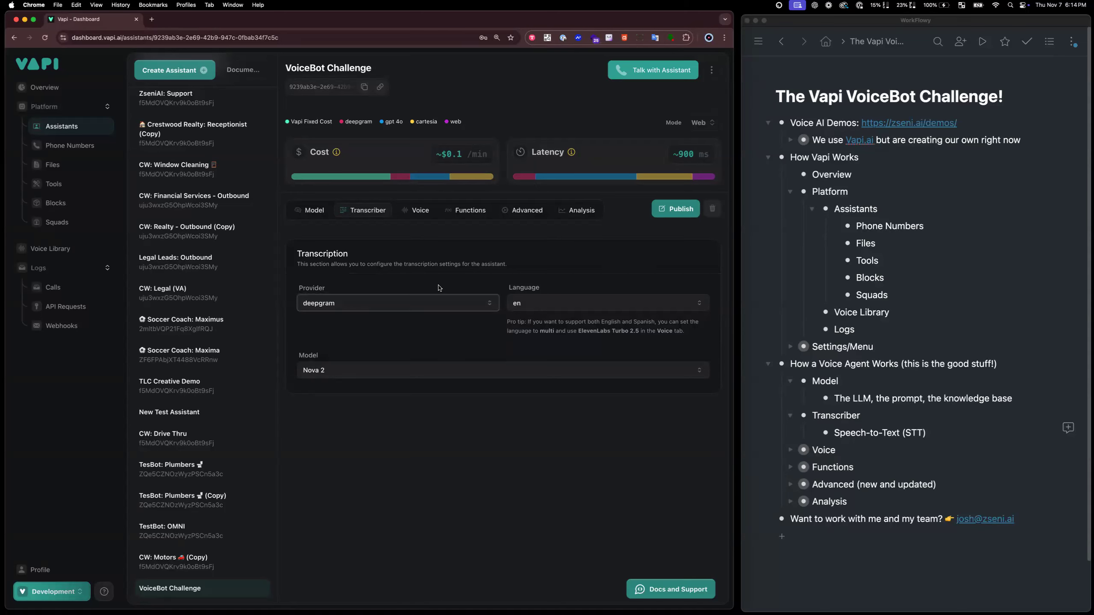
Examine the transcriber's language options, including multi, and keep en as the language
{"action": "left_click", "coordinate": [550, 305]}
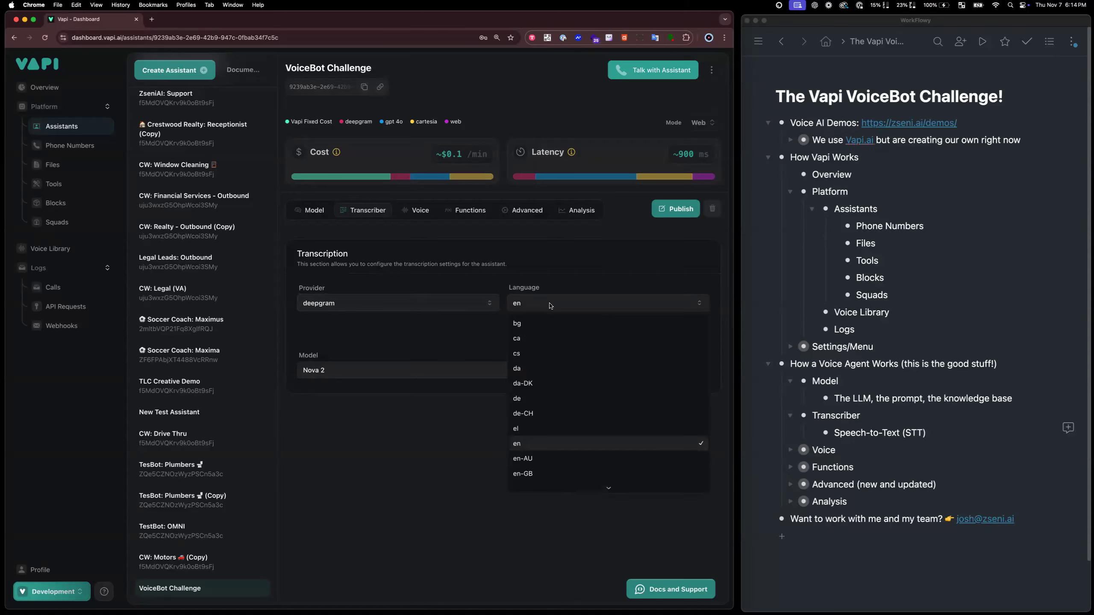
{"action": "left_click", "coordinate": [538, 277]}
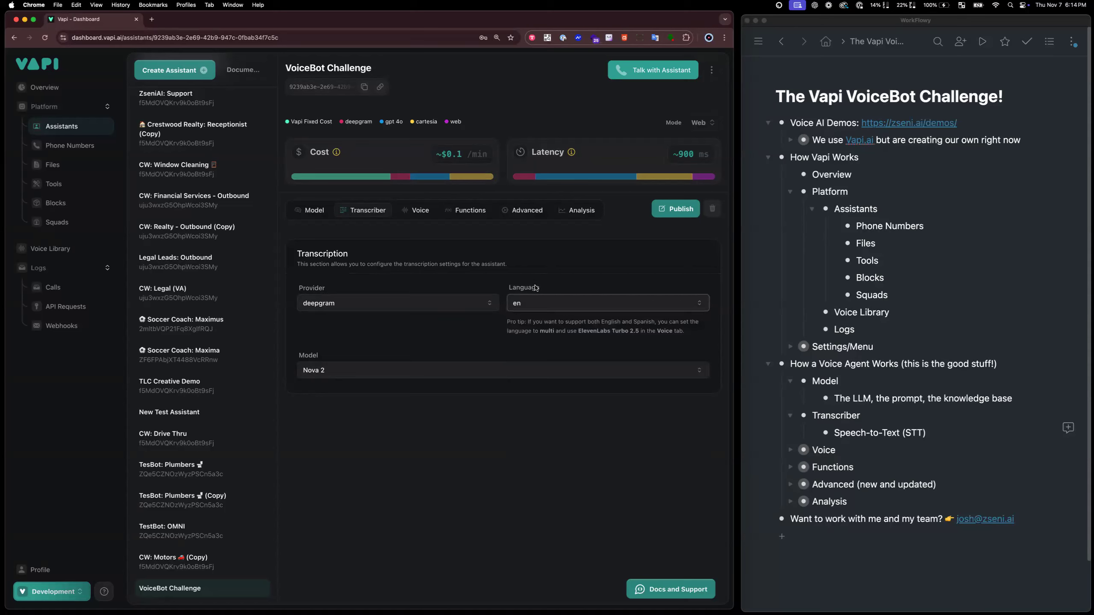
{"action": "left_click", "coordinate": [533, 308]}
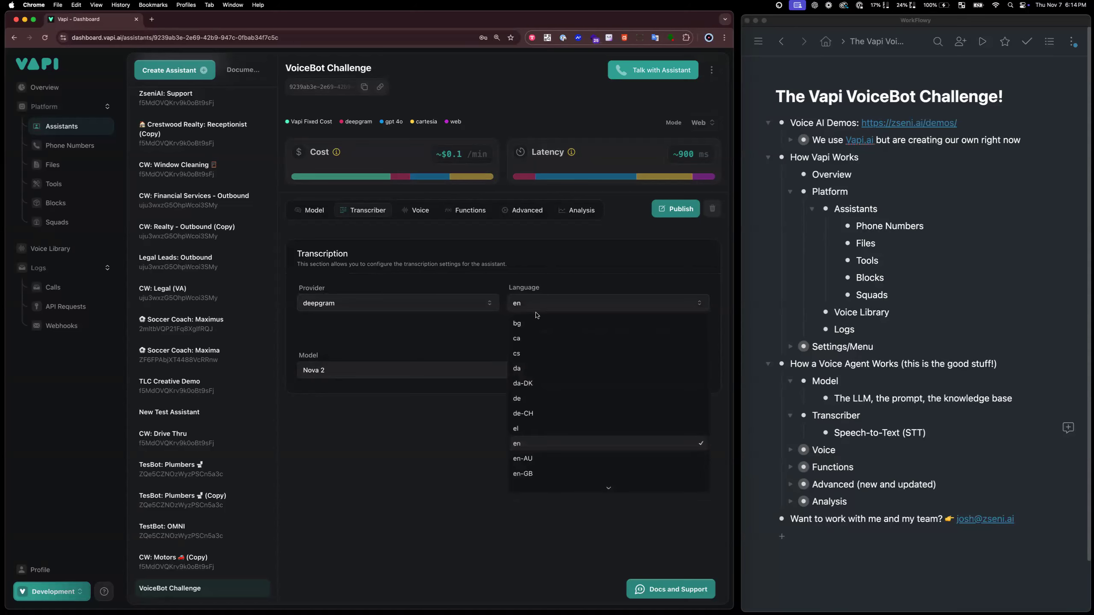
{"action": "scroll", "coordinate": [562, 360], "scroll_direction": "down", "scroll_amount": 10}
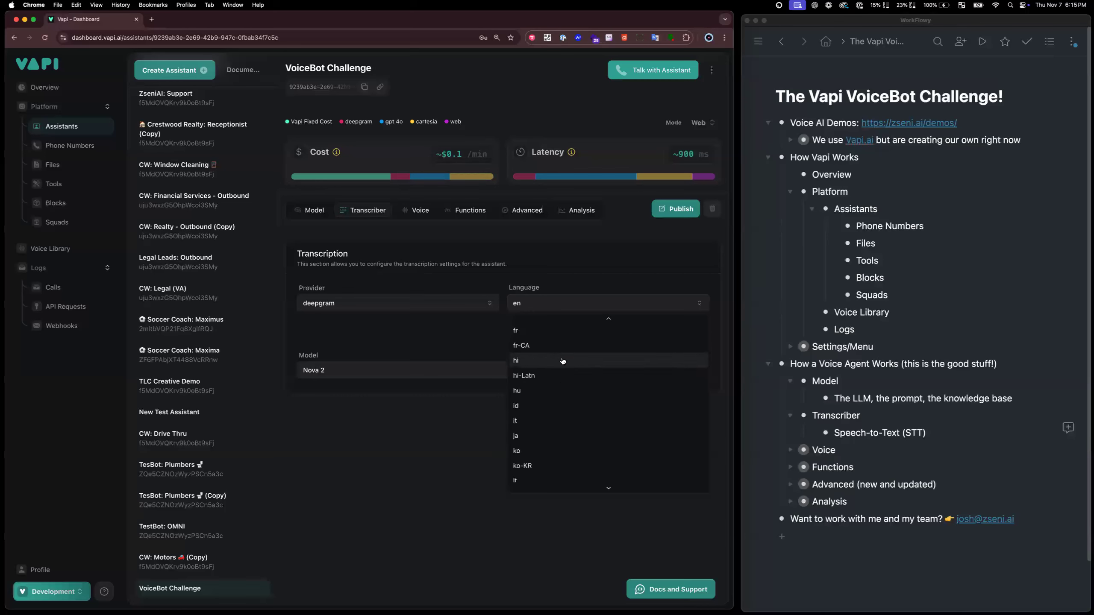
{"action": "scroll", "coordinate": [562, 360], "scroll_direction": "up", "scroll_amount": 8}
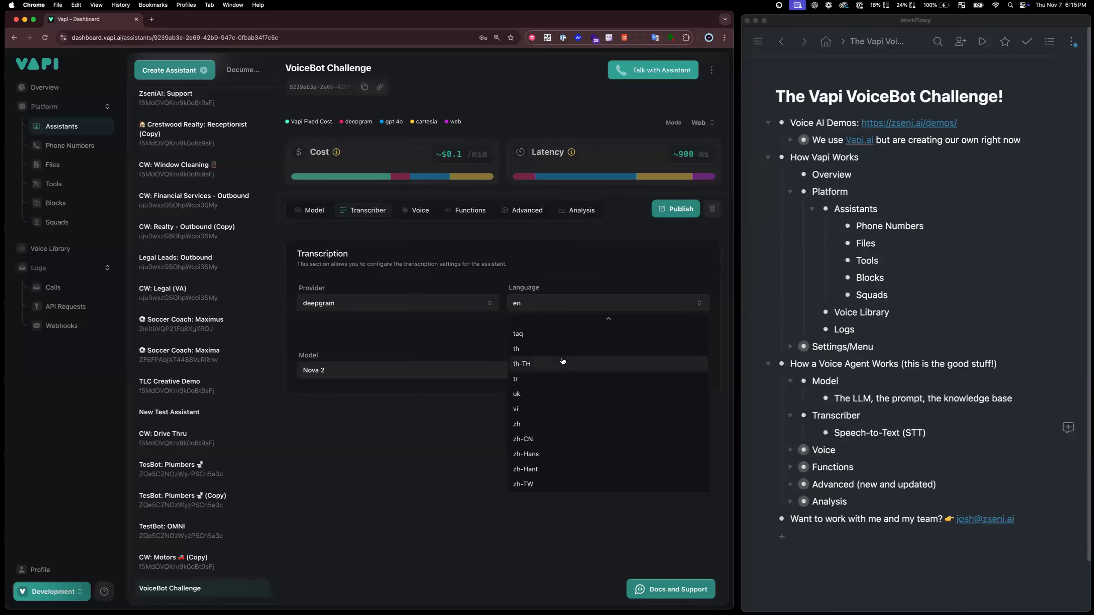
{"action": "scroll", "coordinate": [561, 360], "scroll_direction": "down", "scroll_amount": 5}
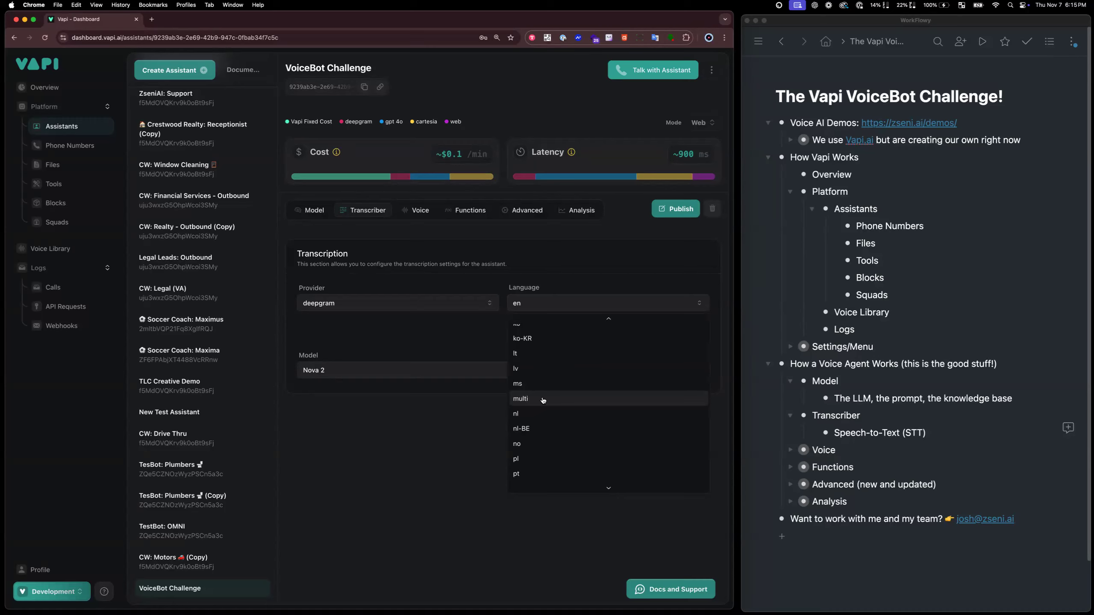
{"action": "scroll", "coordinate": [543, 401], "scroll_direction": "down", "scroll_amount": 1}
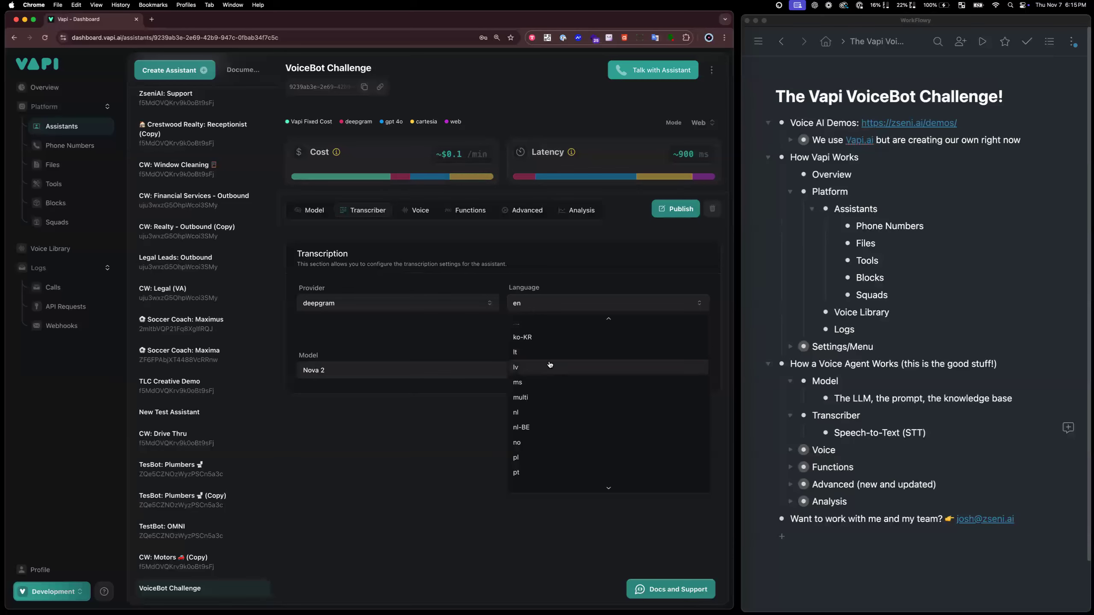
{"action": "left_click", "coordinate": [429, 431]}
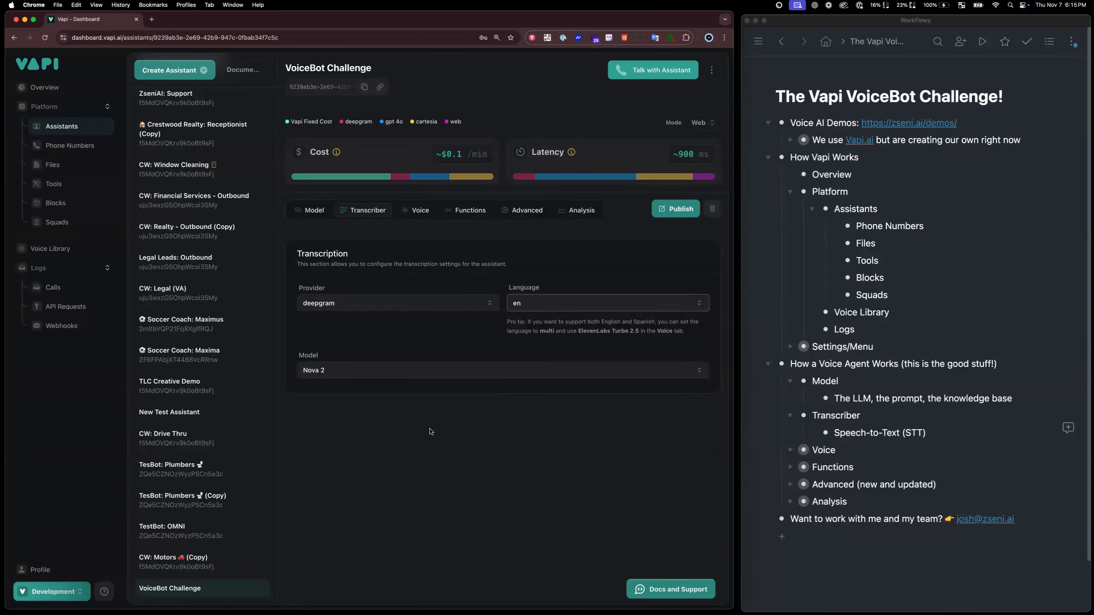
Review the deepgram transcription models, such as Nova 2 Phonecall and Nova 2 Medical, keeping Nova 2
{"action": "left_click", "coordinate": [355, 370]}
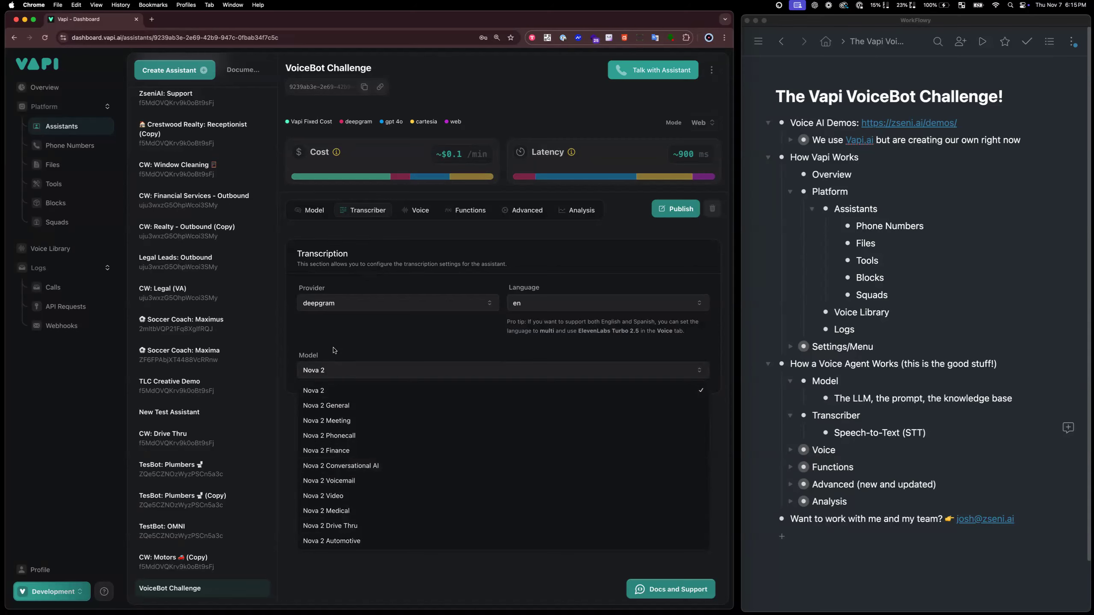
{"action": "left_click", "coordinate": [309, 360]}
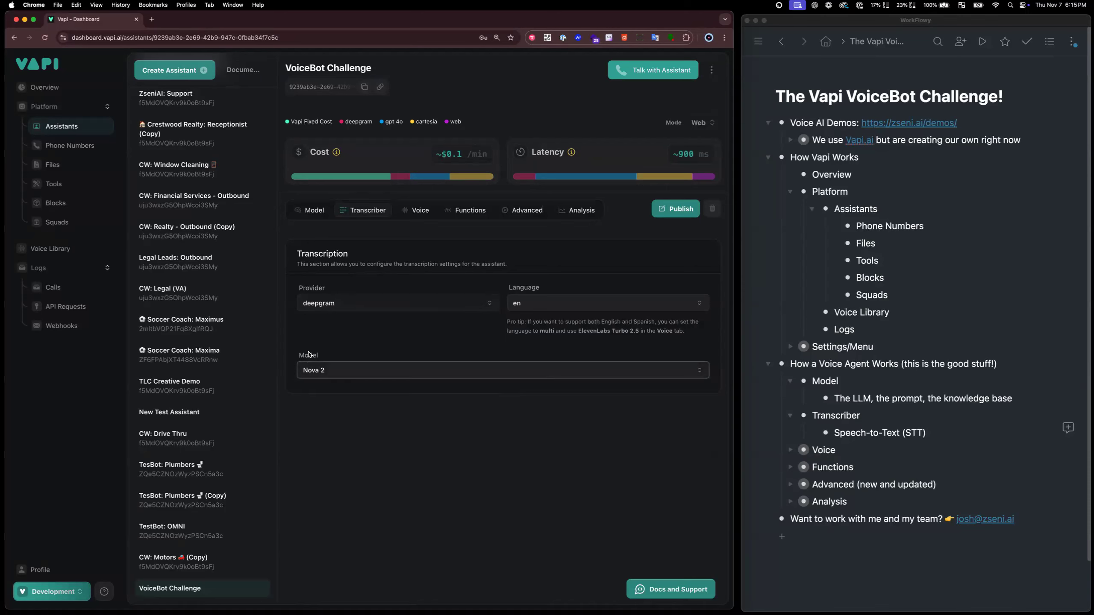
{"action": "left_click", "coordinate": [323, 369]}
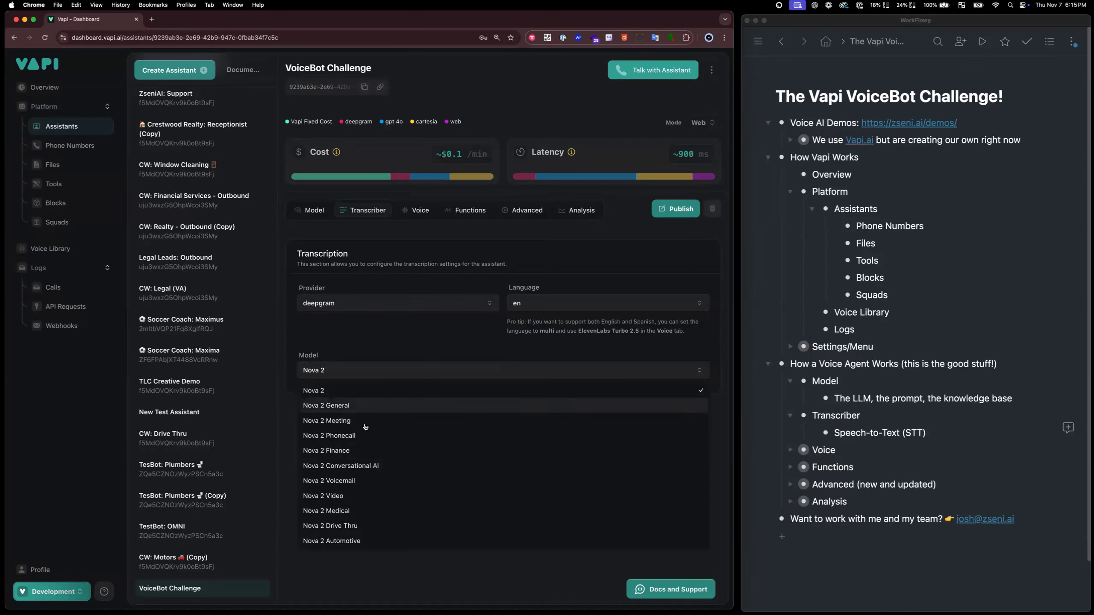
{"action": "left_click", "coordinate": [347, 340]}
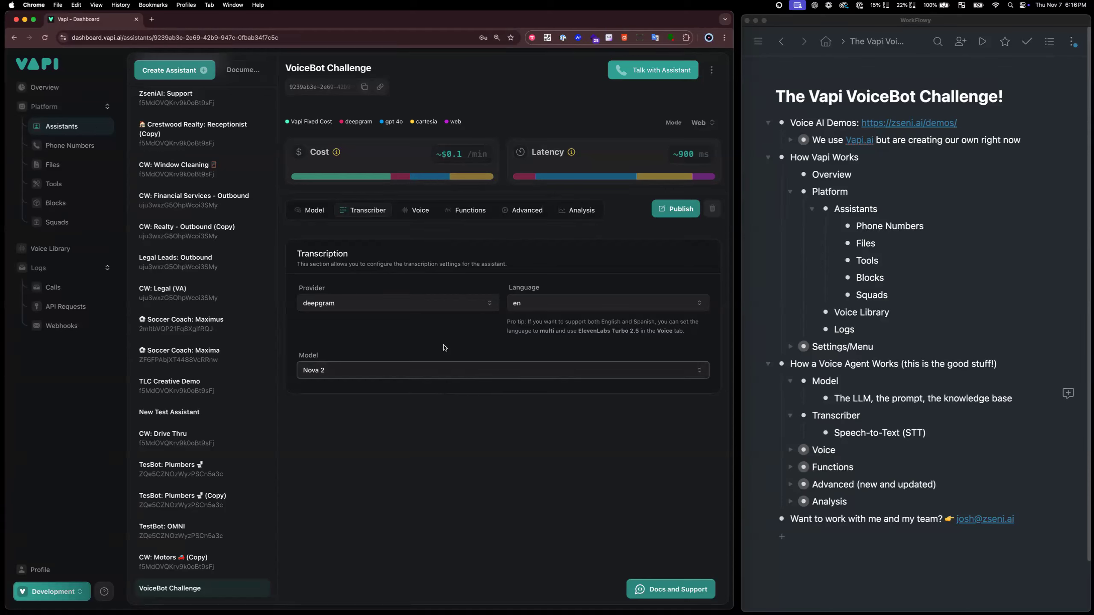
Show the assistant's voice settings and expand the Voice note in the WorkFlowy outline
{"action": "left_click", "coordinate": [418, 211]}
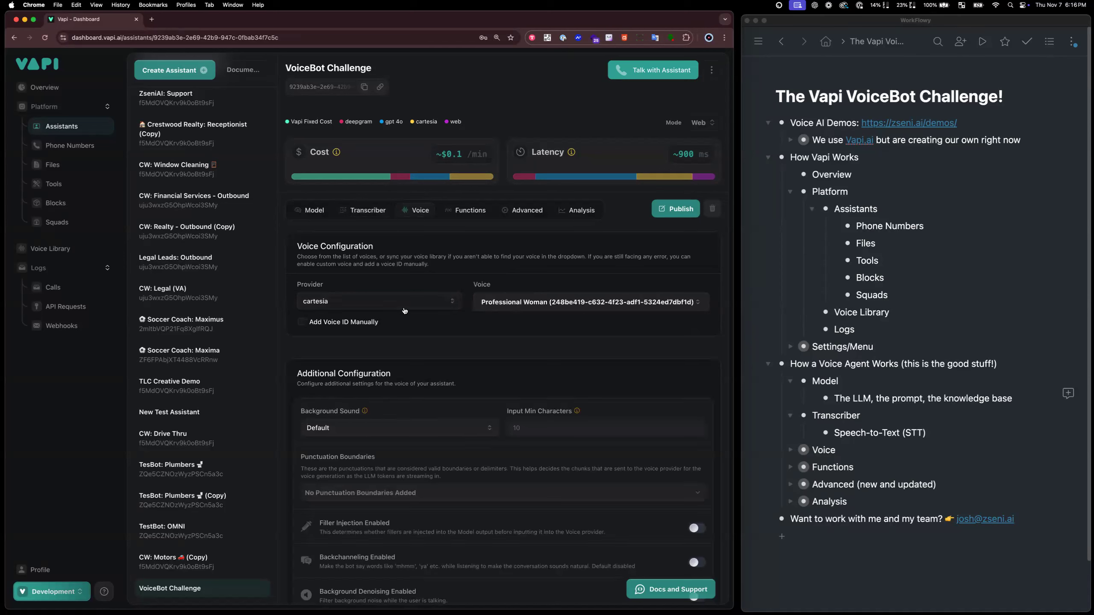
{"action": "left_click", "coordinate": [791, 452]}
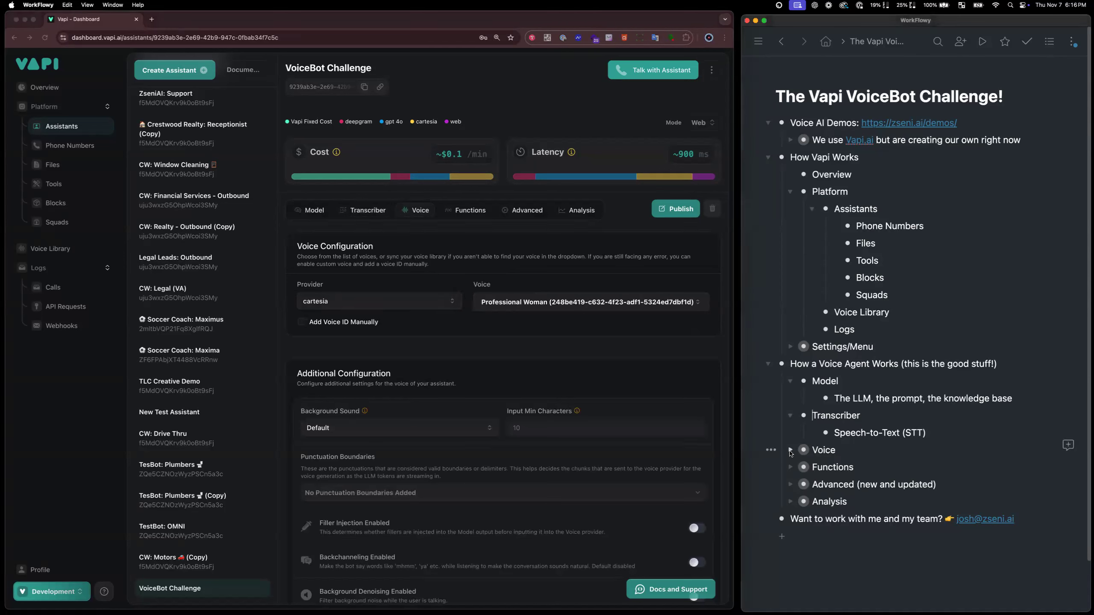
{"action": "left_click", "coordinate": [791, 450]}
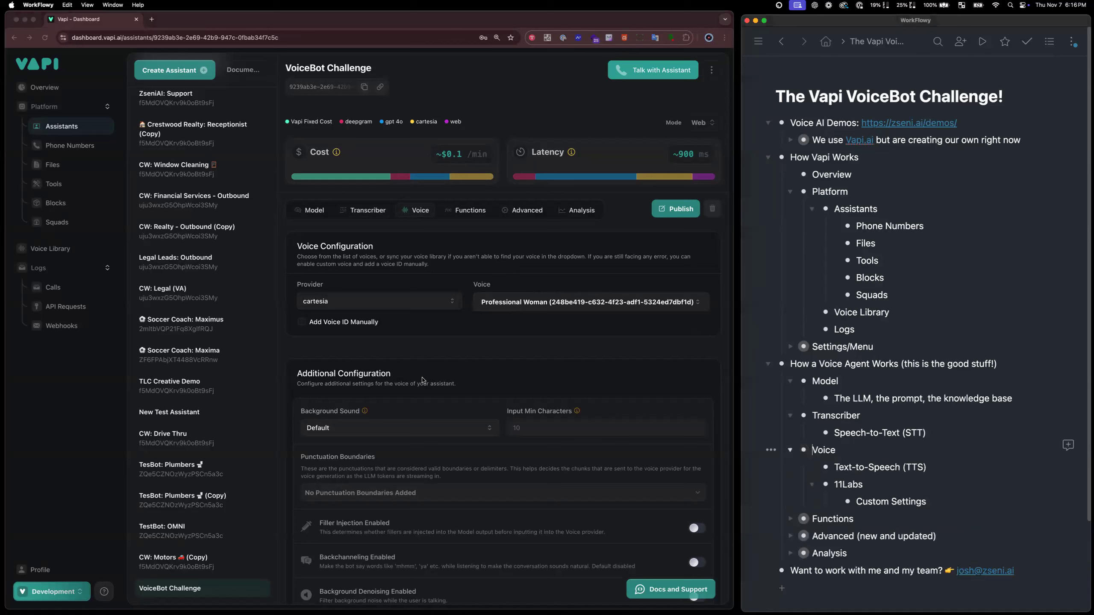
Review the available voice providers and browse the cartesia voices without changing the selection
{"action": "left_click", "coordinate": [386, 306]}
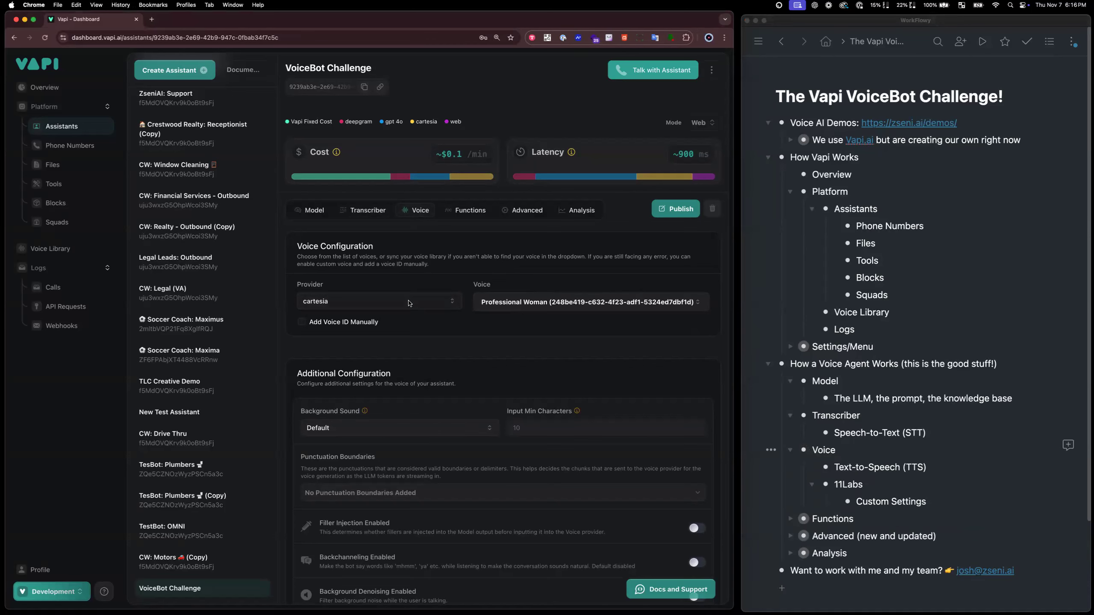
{"action": "left_click", "coordinate": [408, 303]}
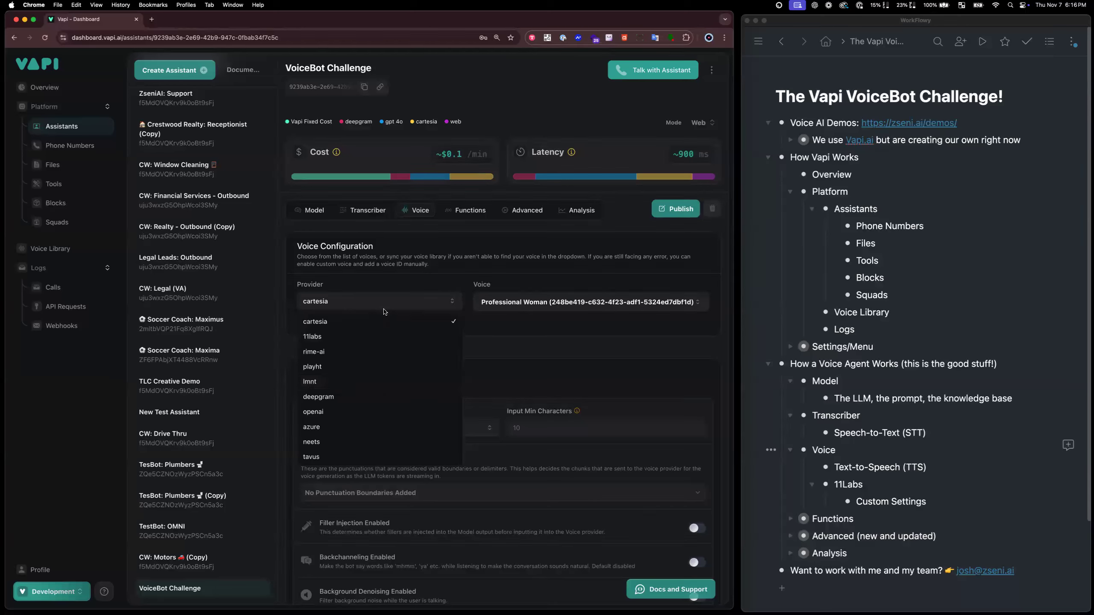
{"action": "left_click", "coordinate": [404, 282]}
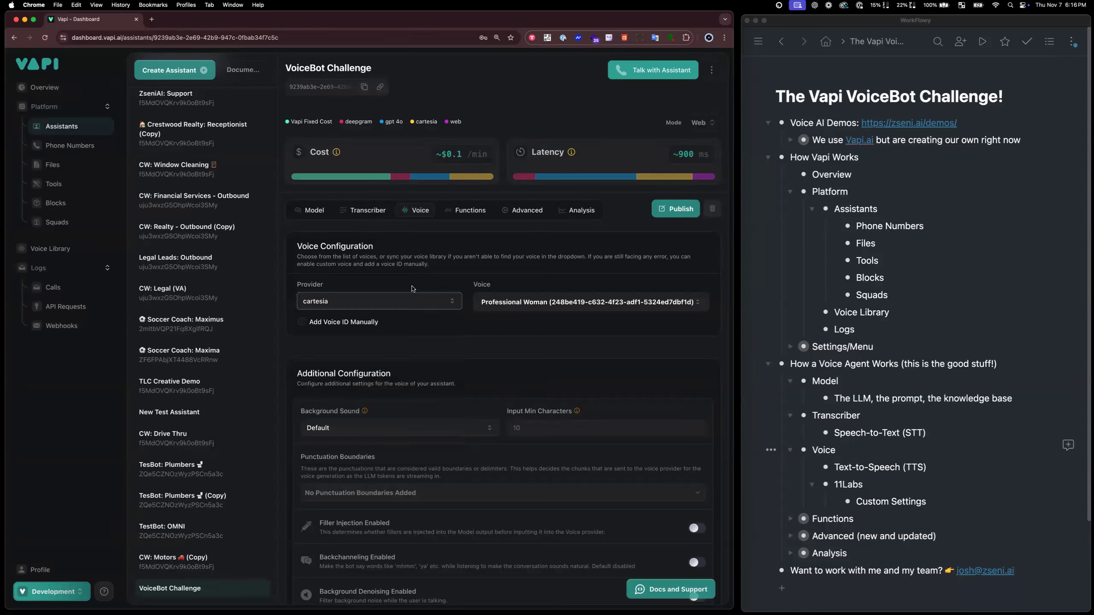
{"action": "left_click", "coordinate": [520, 305]}
{"action": "scroll", "coordinate": [594, 462], "scroll_direction": "down", "scroll_amount": 10}
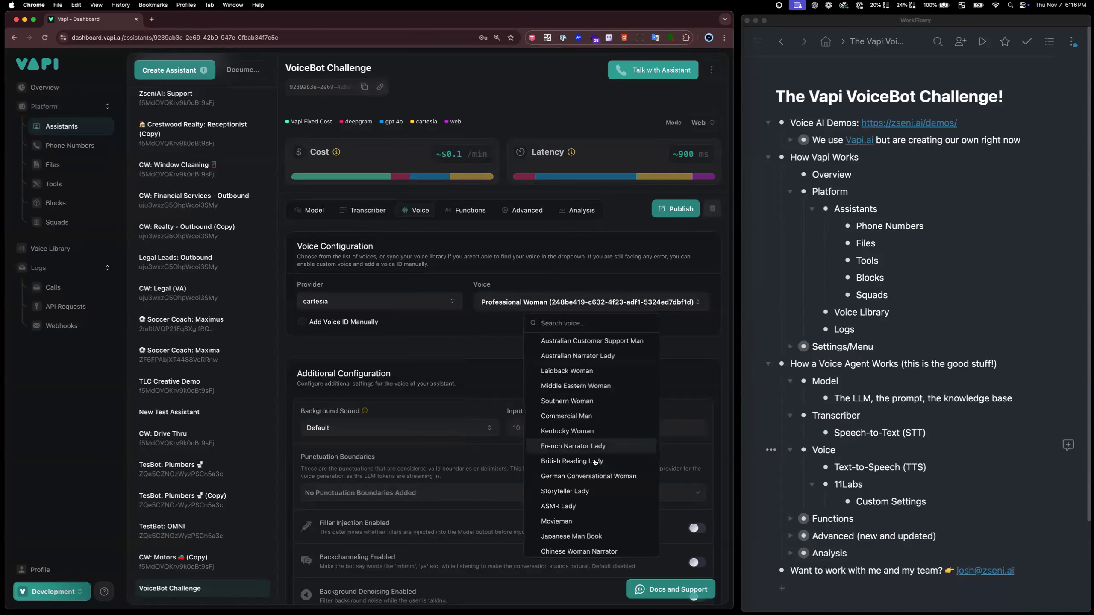
{"action": "scroll", "coordinate": [594, 462], "scroll_direction": "up", "scroll_amount": 10}
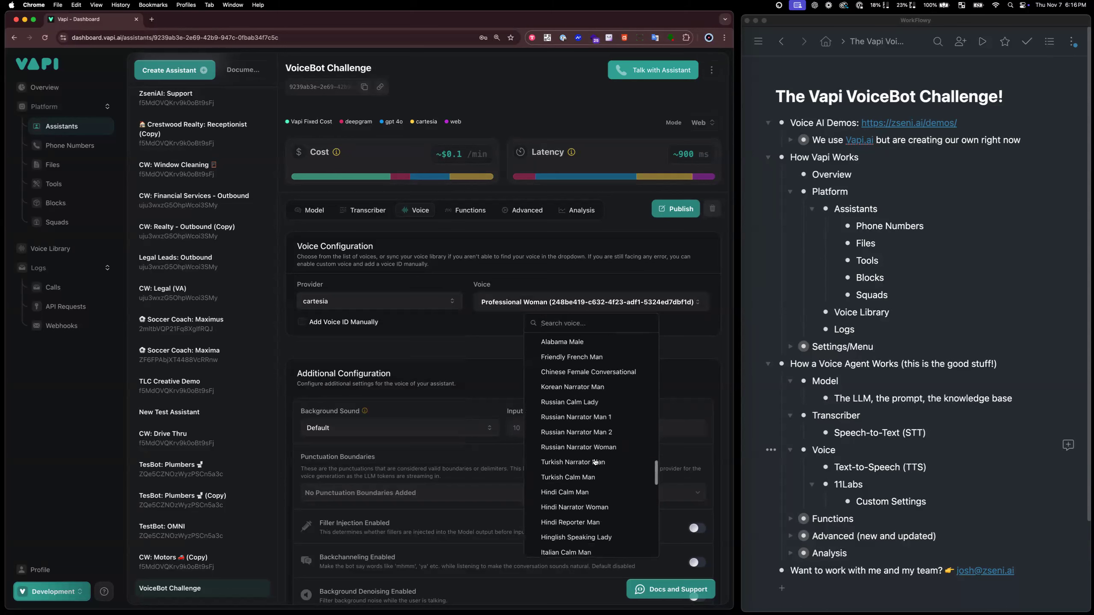
{"action": "left_click", "coordinate": [437, 285]}
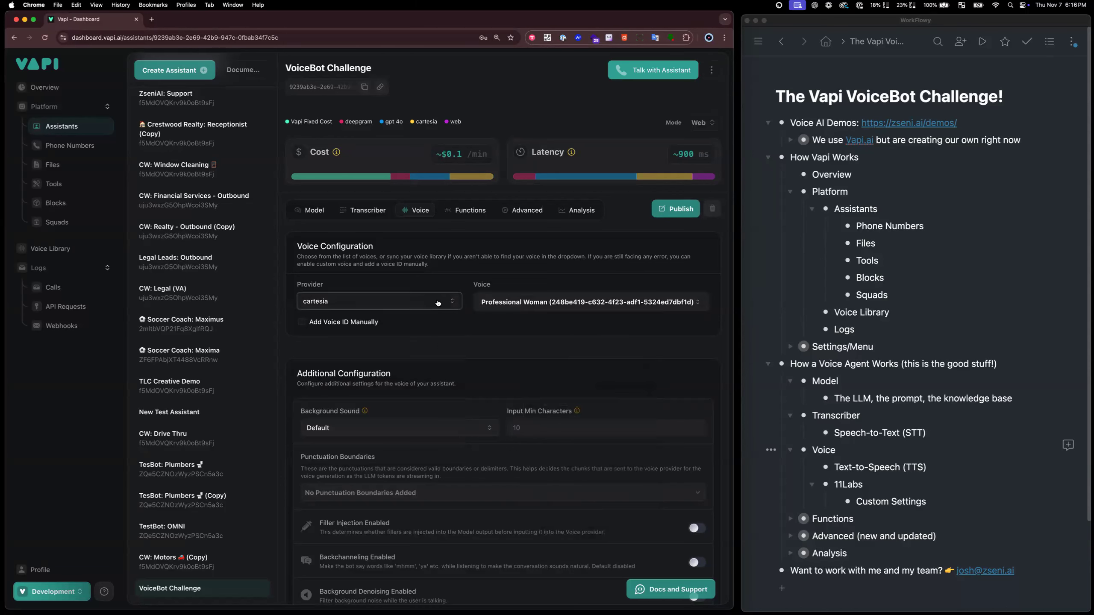
Set the assistant's voice provider to 11labs and choose the JR voice
{"action": "left_click", "coordinate": [438, 303]}
{"action": "left_click", "coordinate": [387, 340]}
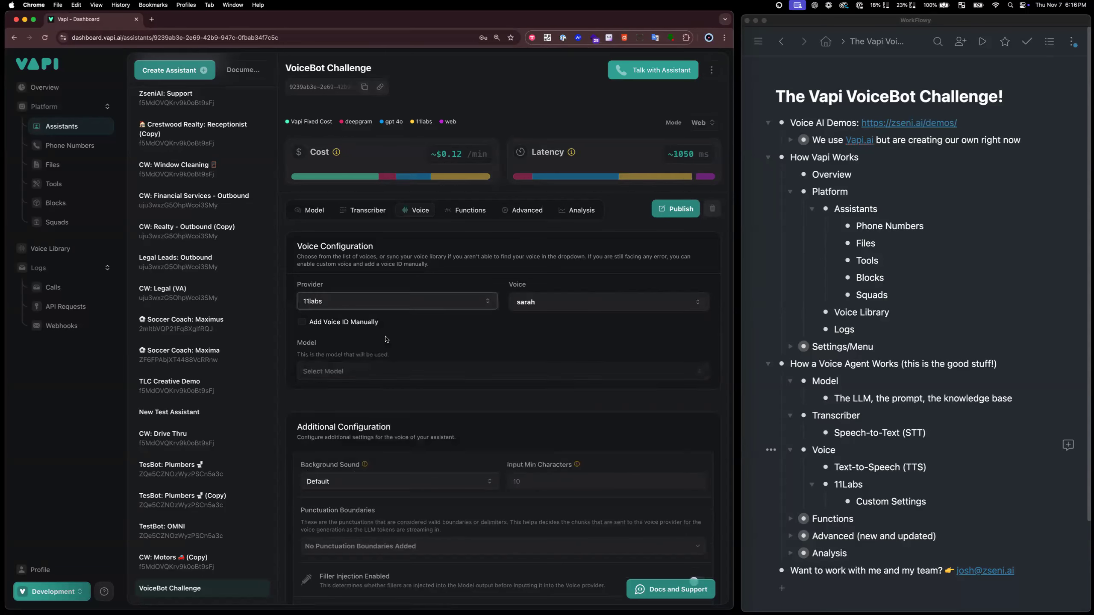
{"action": "left_click", "coordinate": [550, 308]}
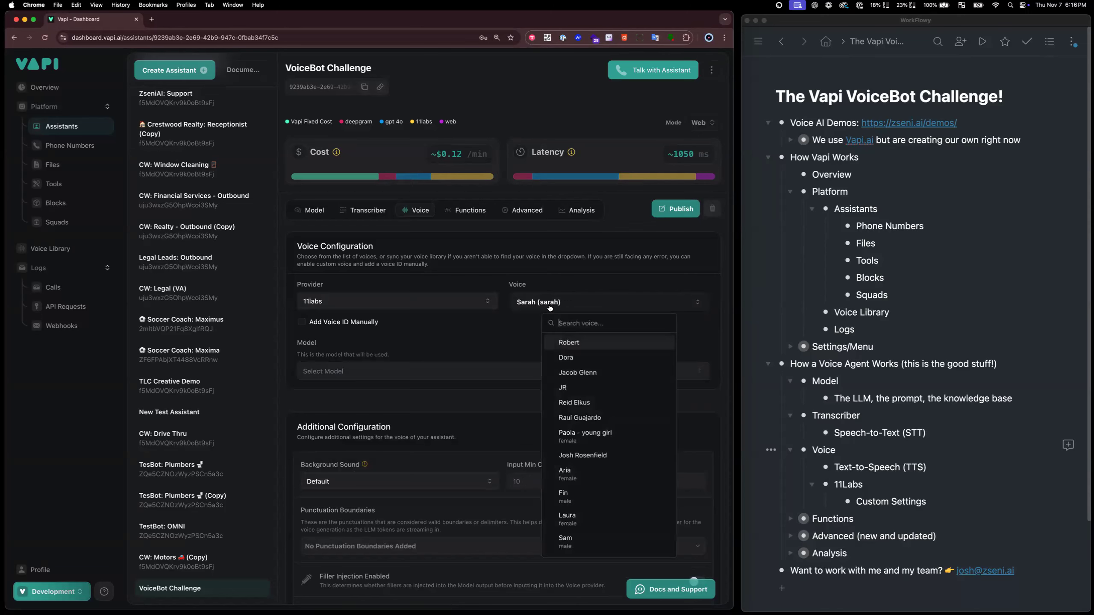
{"action": "left_click", "coordinate": [569, 388]}
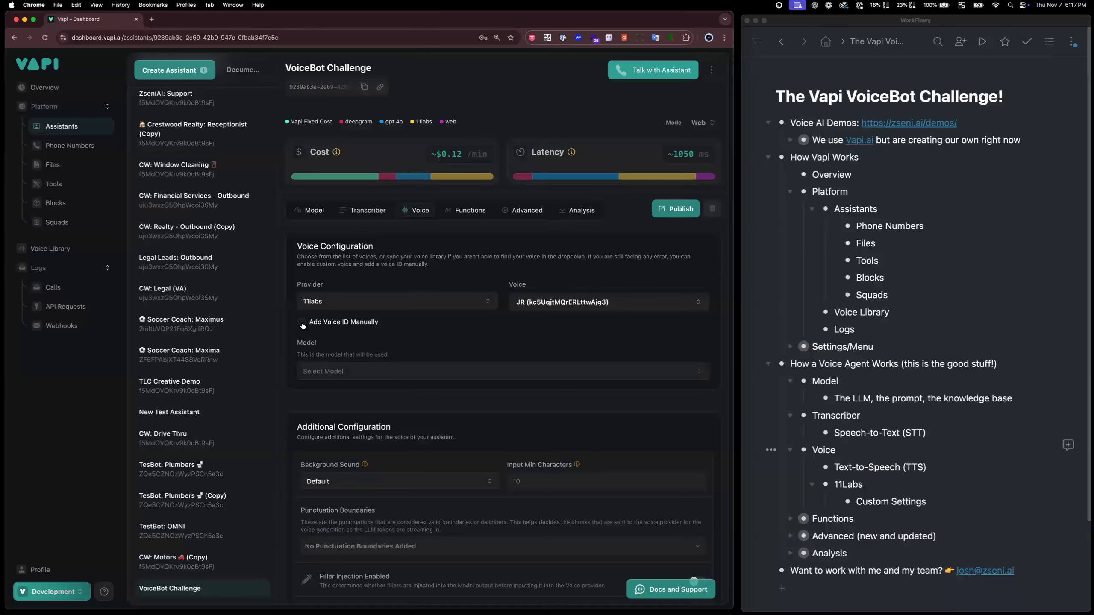
Set the 11labs voice model to Eleven Turbo V2
{"action": "scroll", "coordinate": [421, 433], "scroll_direction": "down", "scroll_amount": 3}
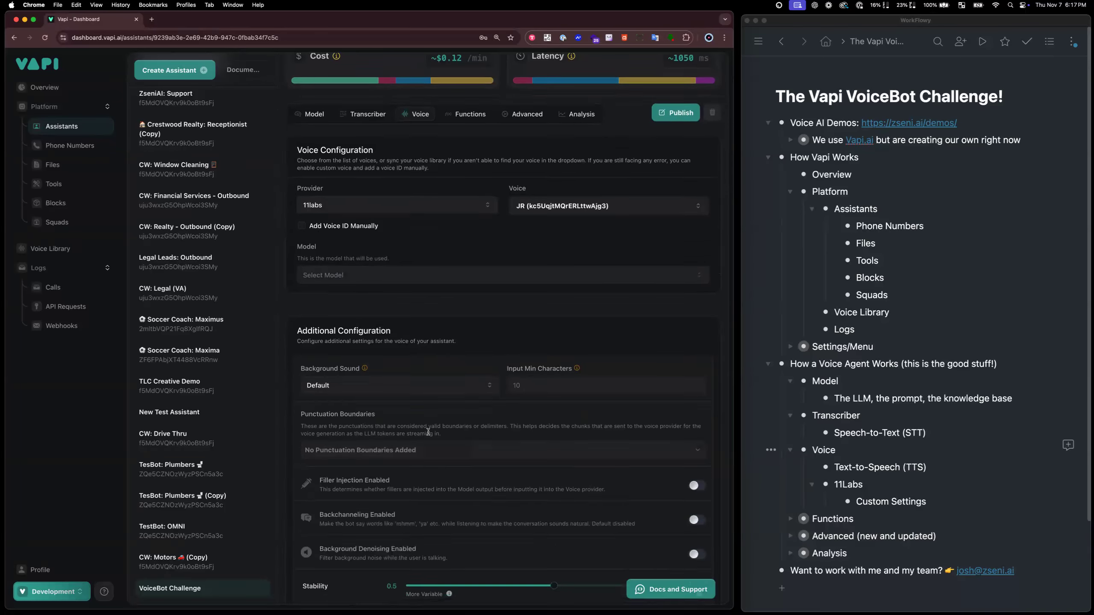
{"action": "left_click", "coordinate": [351, 257]}
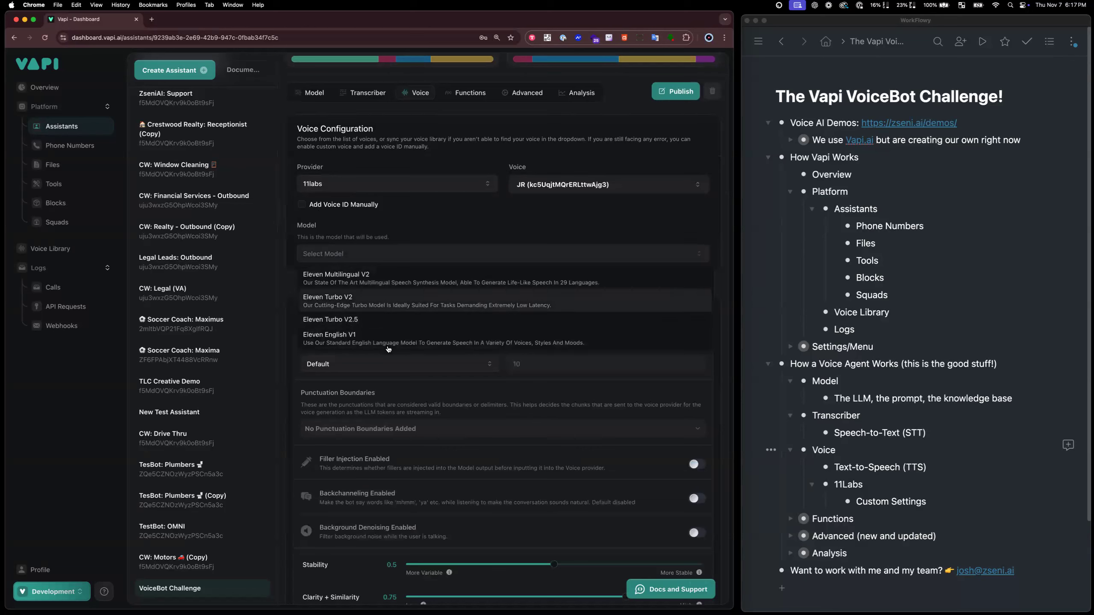
{"action": "left_click", "coordinate": [384, 305]}
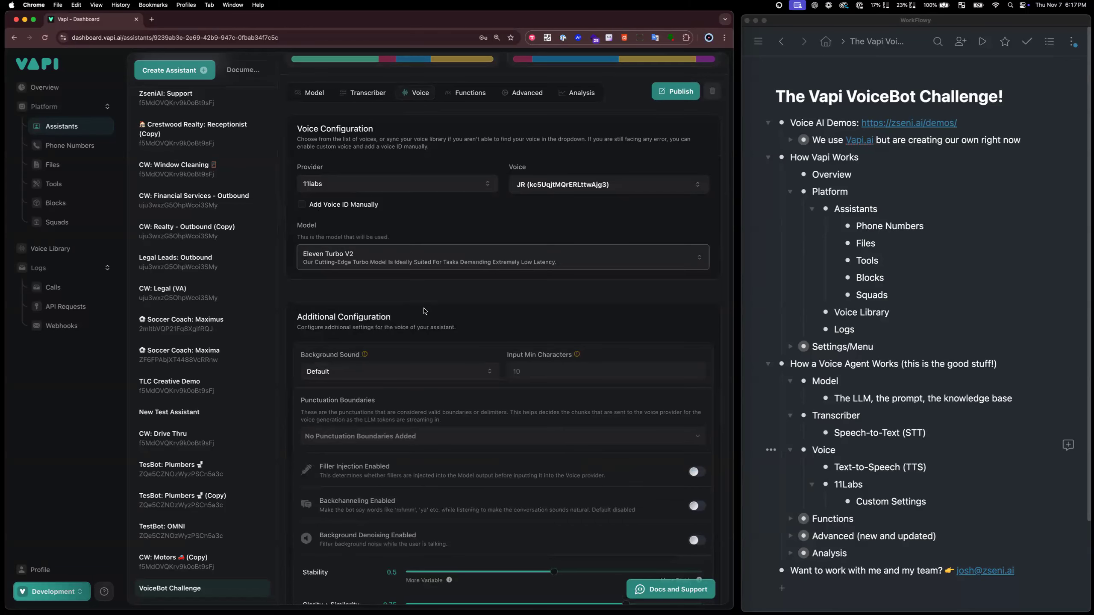
Set the background sound to Off in the voice's additional configuration
{"action": "scroll", "coordinate": [421, 314], "scroll_direction": "down", "scroll_amount": 3}
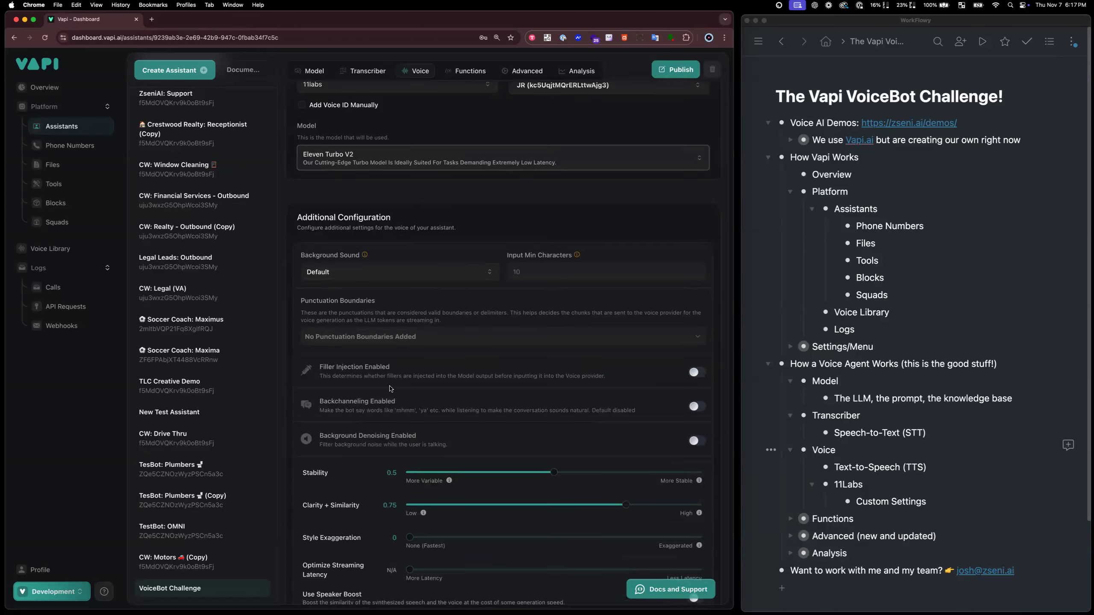
{"action": "scroll", "coordinate": [421, 372], "scroll_direction": "down", "scroll_amount": 1}
{"action": "scroll", "coordinate": [421, 371], "scroll_direction": "up", "scroll_amount": 1}
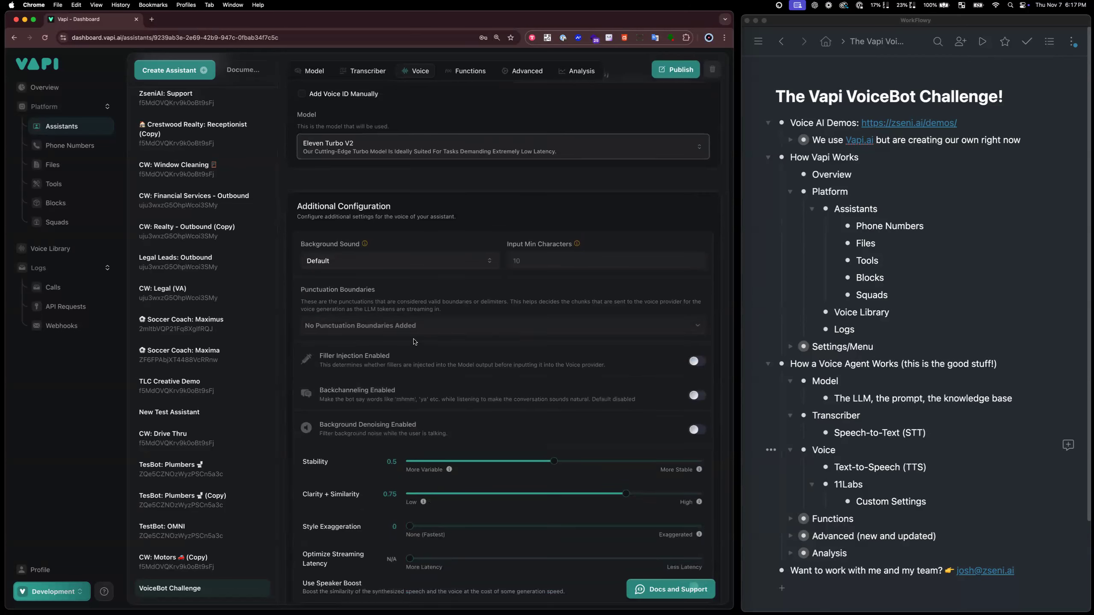
{"action": "left_click", "coordinate": [430, 267]}
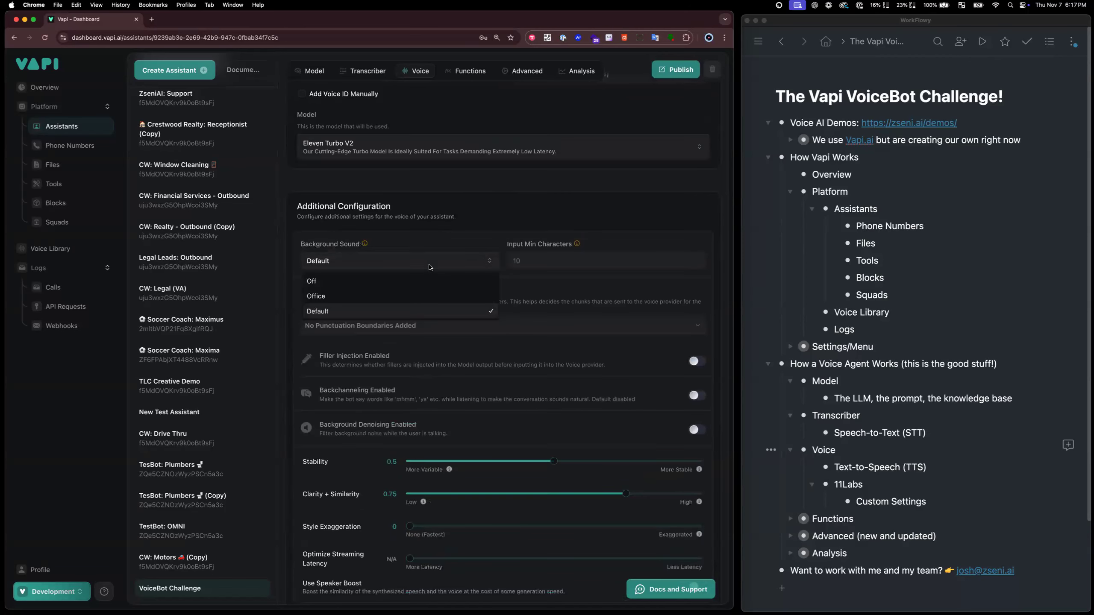
{"action": "left_click", "coordinate": [396, 285]}
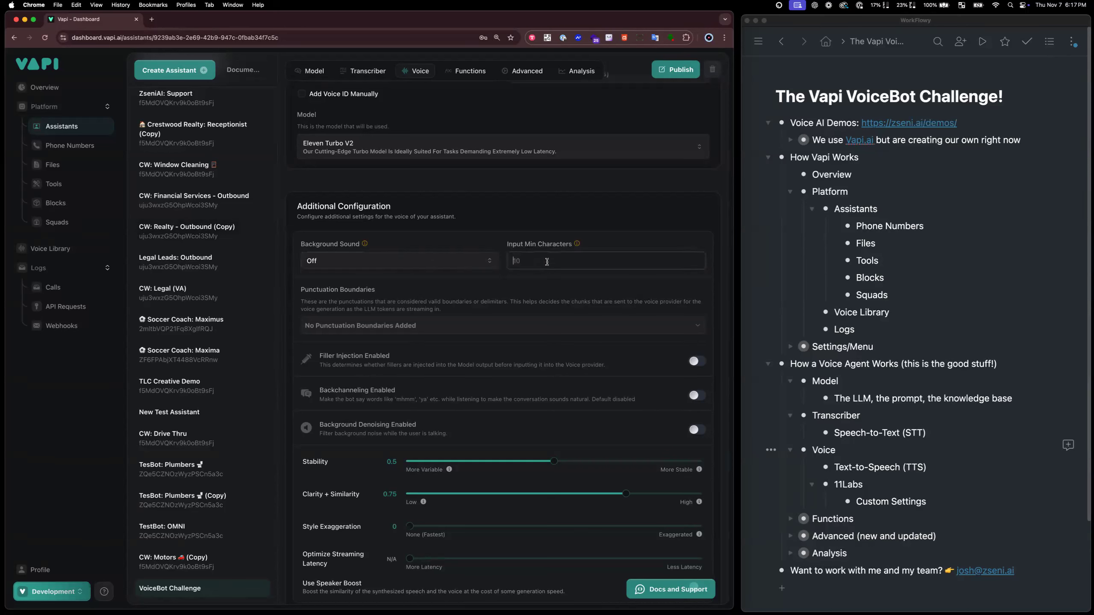
Set the voice's Input Min Characters to 1
{"action": "left_click", "coordinate": [578, 246]}
{"action": "left_click", "coordinate": [537, 259]}
{"action": "type", "text": "1"}
{"action": "scroll", "coordinate": [472, 375], "scroll_direction": "down", "scroll_amount": 1}
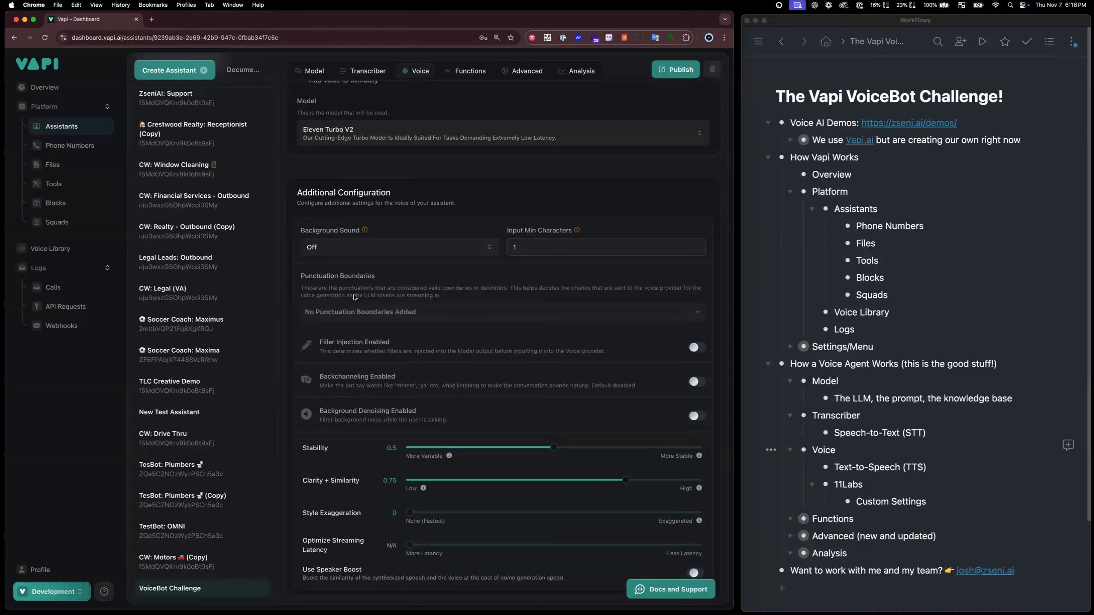
Check the available punctuation boundaries without adding any, and enable background denoising for the voice
{"action": "left_click", "coordinate": [424, 315]}
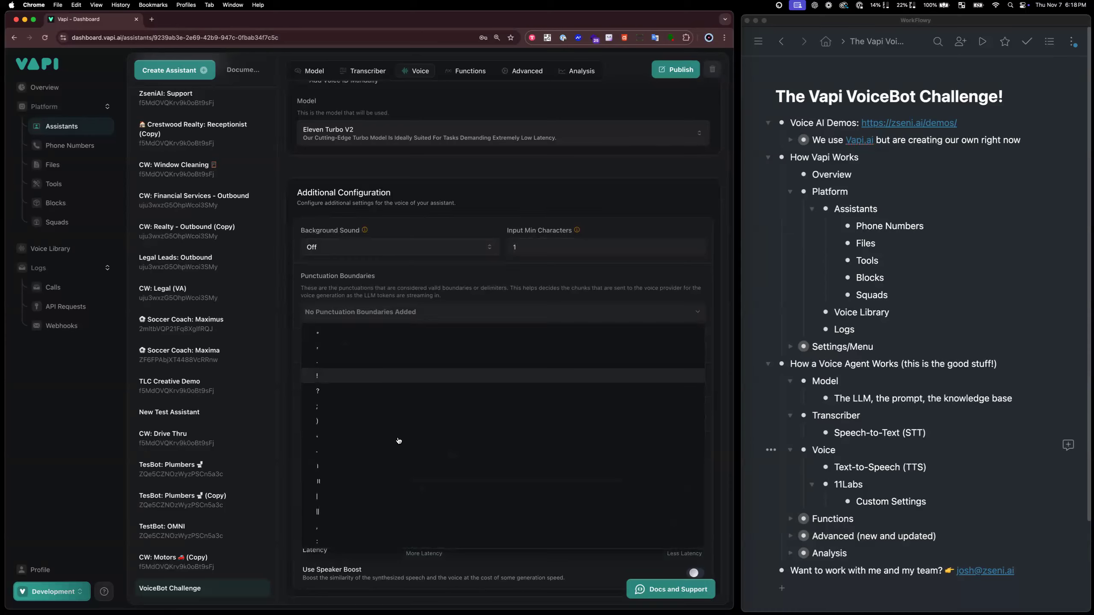
{"action": "left_click", "coordinate": [408, 278]}
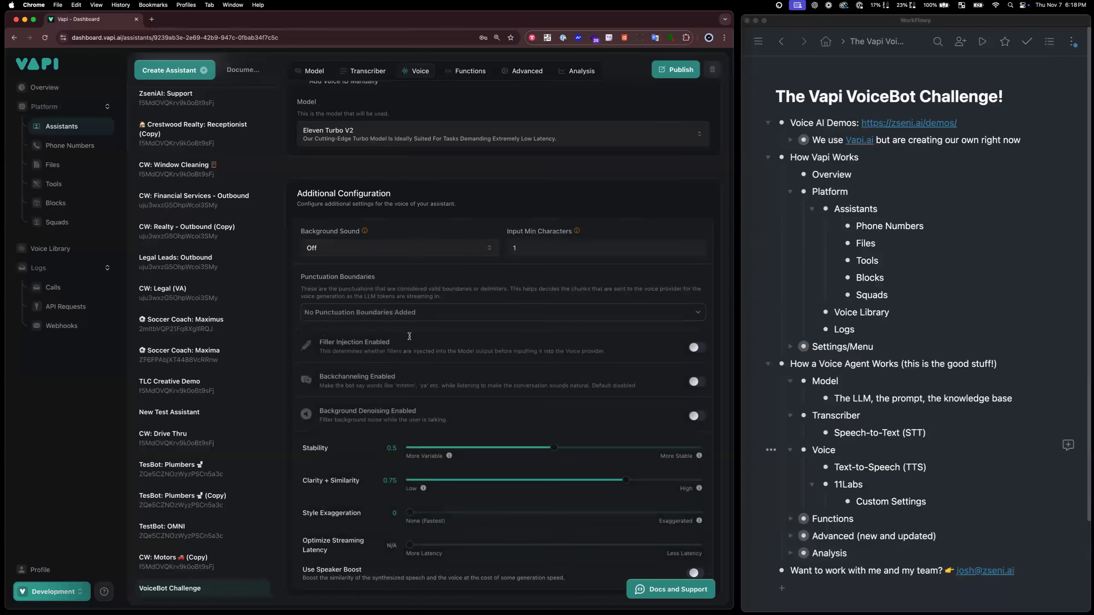
{"action": "left_click", "coordinate": [701, 416]}
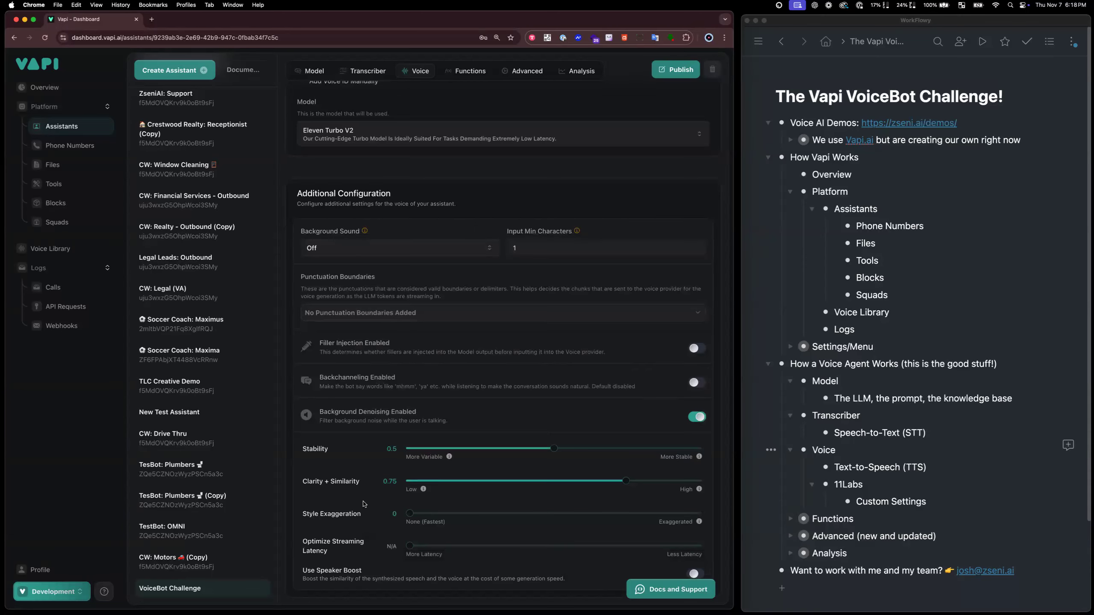
Look over the available voice providers while keeping 11labs selected
{"action": "scroll", "coordinate": [355, 153], "scroll_direction": "up", "scroll_amount": 5}
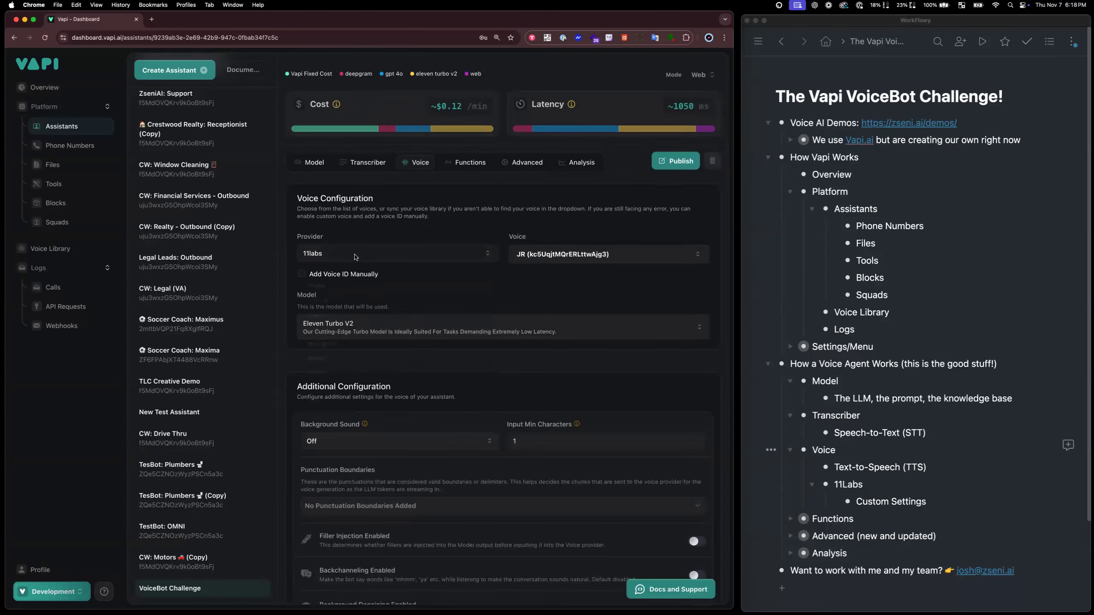
{"action": "left_click", "coordinate": [355, 255]}
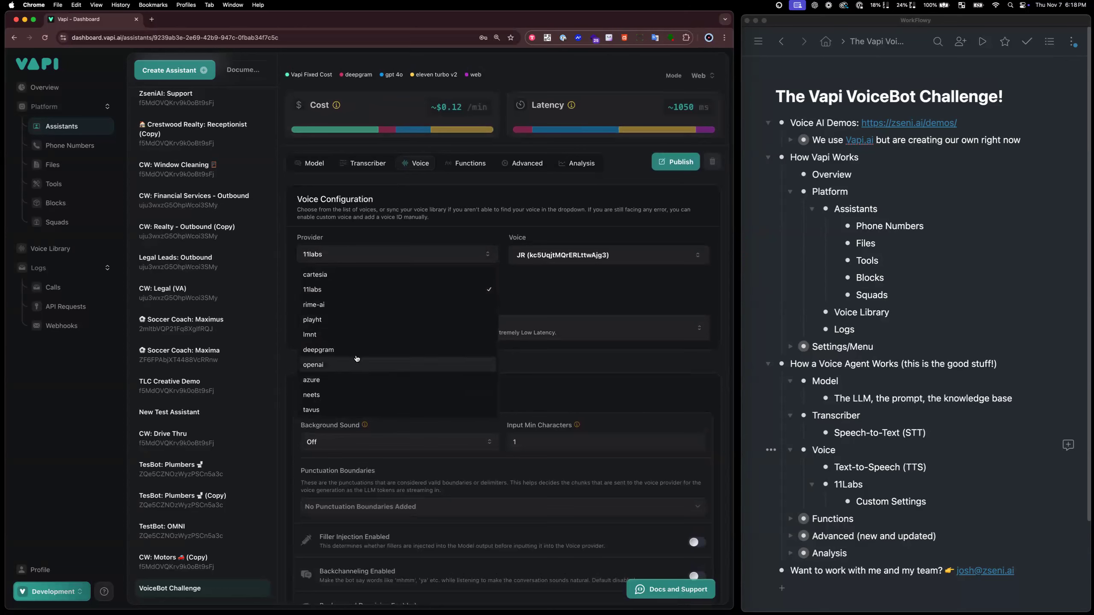
{"action": "left_click", "coordinate": [392, 227]}
Set the voice's Optimize Streaming Latency to 1 and check the assistant's latency estimate
{"action": "scroll", "coordinate": [402, 366], "scroll_direction": "down", "scroll_amount": 5}
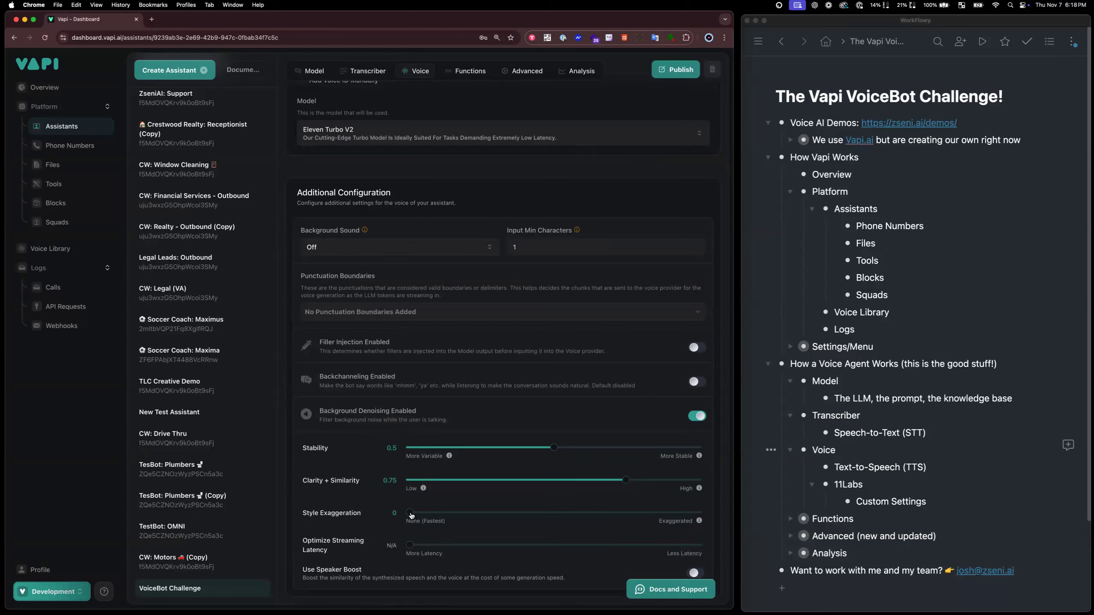
{"action": "mouse_move", "coordinate": [411, 548]}
{"action": "left_click", "coordinate": [496, 549]}
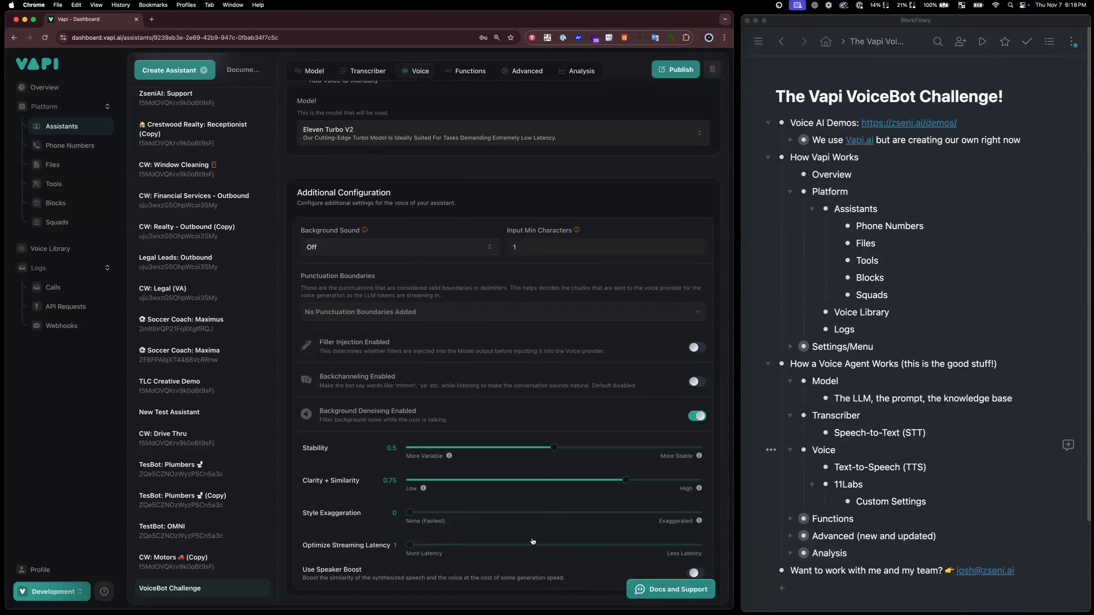
{"action": "scroll", "coordinate": [500, 540], "scroll_direction": "up", "scroll_amount": 6}
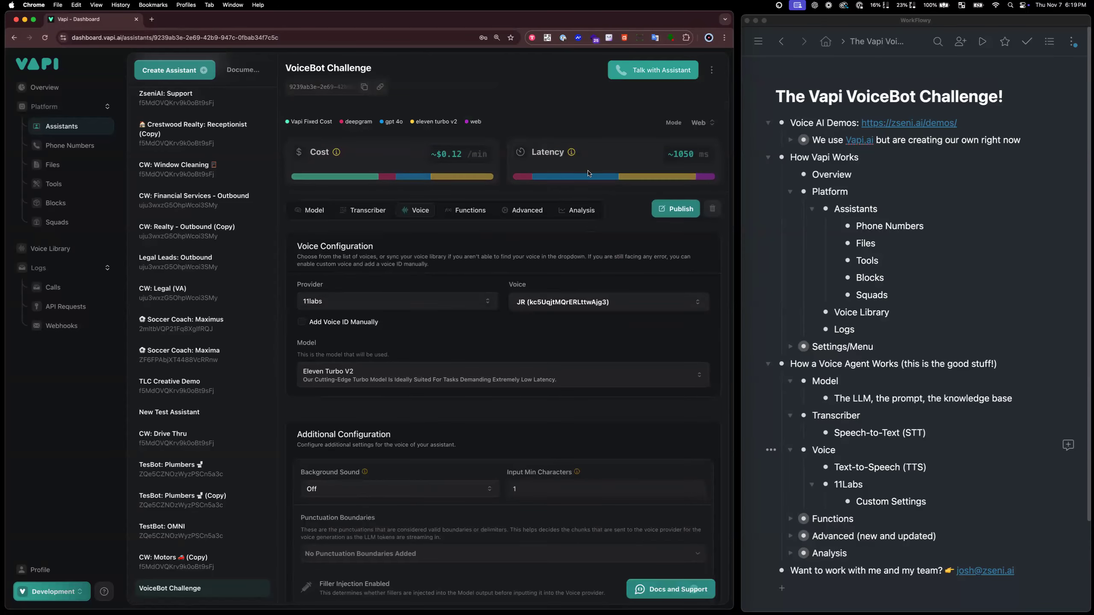
{"action": "scroll", "coordinate": [520, 482], "scroll_direction": "down", "scroll_amount": 1}
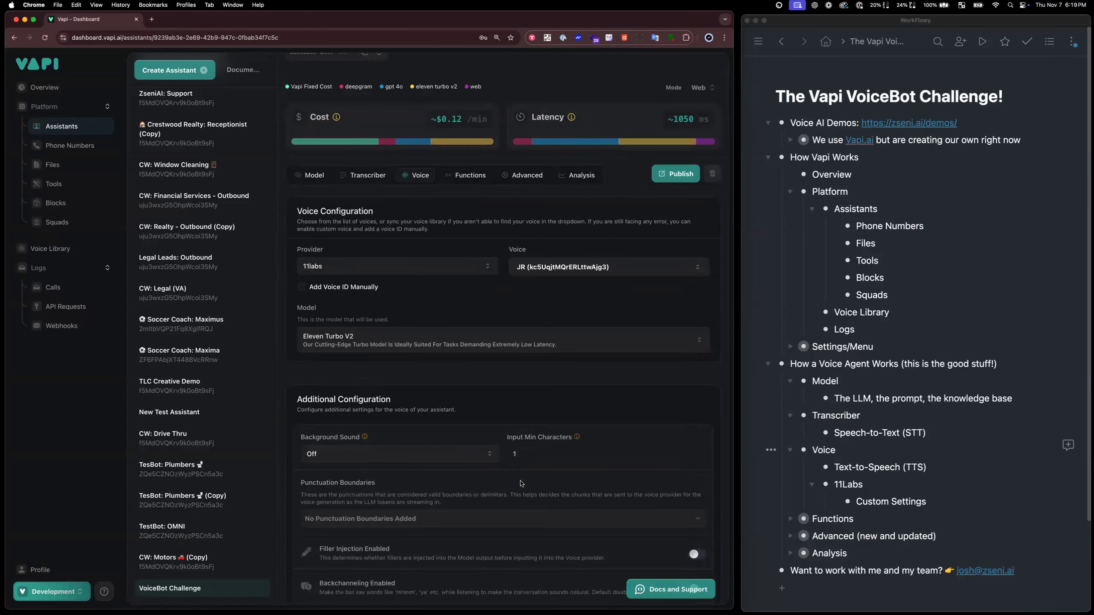
Review the Stability, Clarity + Similarity and Style Exaggeration settings of the 11labs voice
{"action": "scroll", "coordinate": [520, 483], "scroll_direction": "down", "scroll_amount": 6}
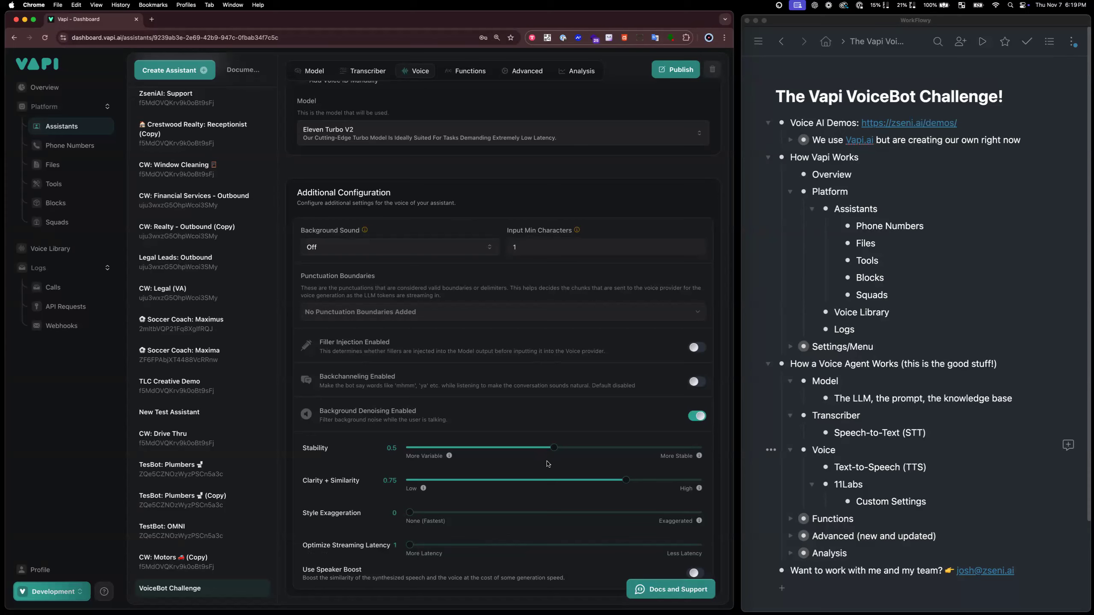
{"action": "mouse_move", "coordinate": [554, 450]}
{"action": "left_click_drag", "start_coordinate": [456, 518], "coordinate": [447, 517]}
{"action": "scroll", "coordinate": [485, 500], "scroll_direction": "up", "scroll_amount": 5}
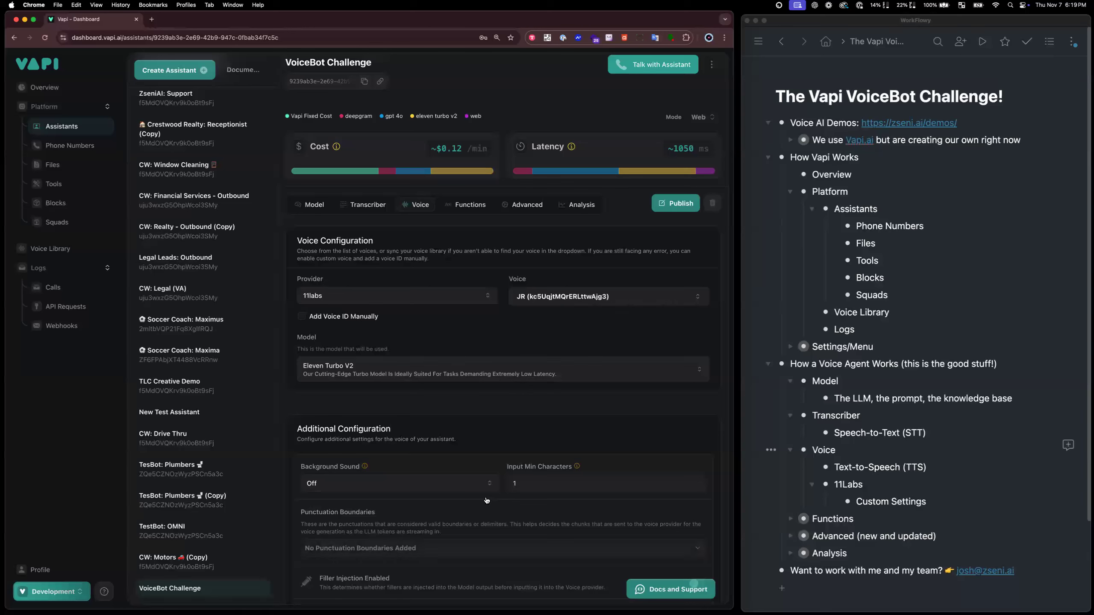
Open the assistant's function settings and view the tools available for selection
{"action": "left_click", "coordinate": [470, 209]}
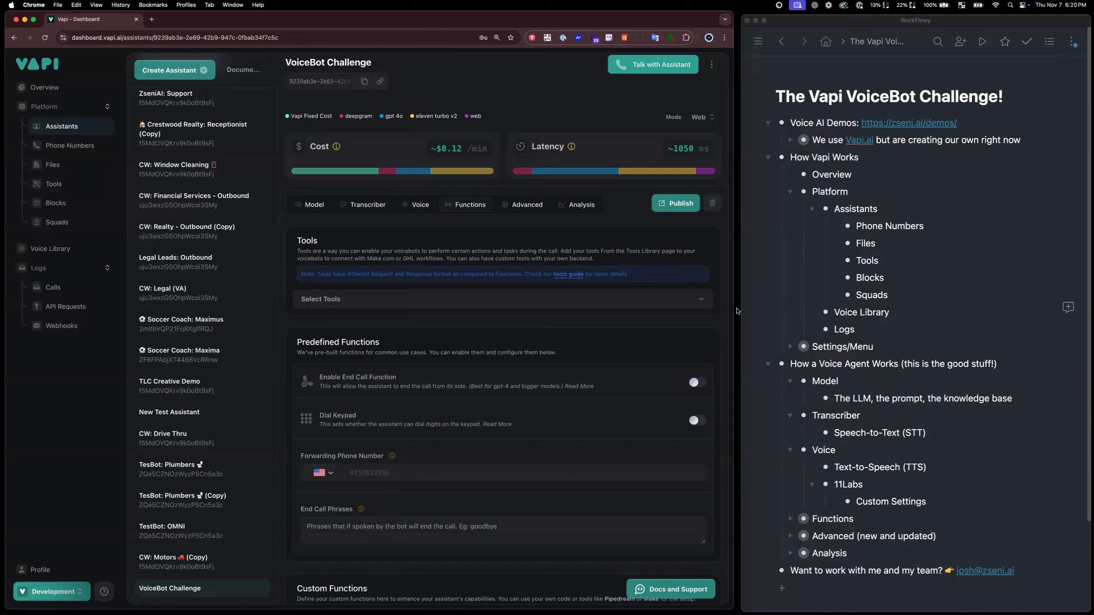
{"action": "left_click", "coordinate": [705, 305]}
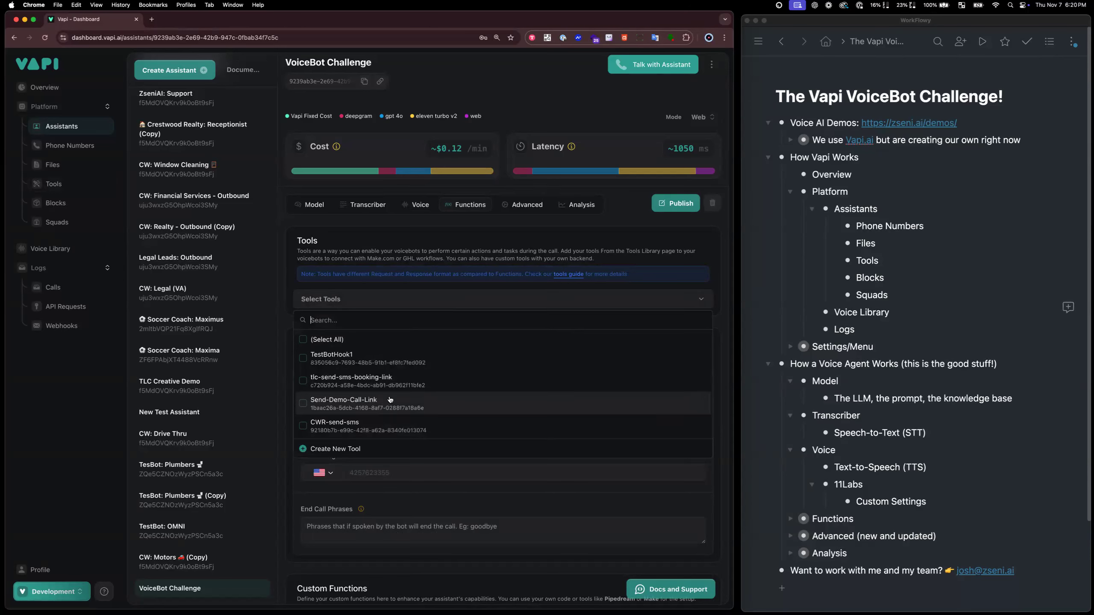
{"action": "left_click", "coordinate": [448, 248]}
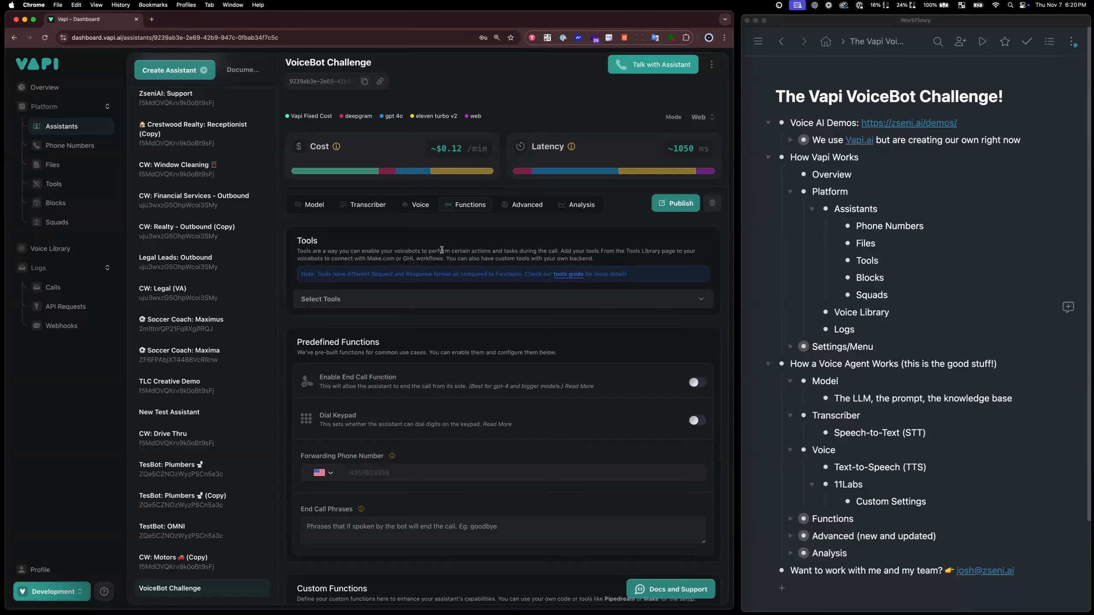
Enable the End Call Function among the predefined functions and read the note on forwarding phone numbers
{"action": "scroll", "coordinate": [476, 431], "scroll_direction": "down", "scroll_amount": 3}
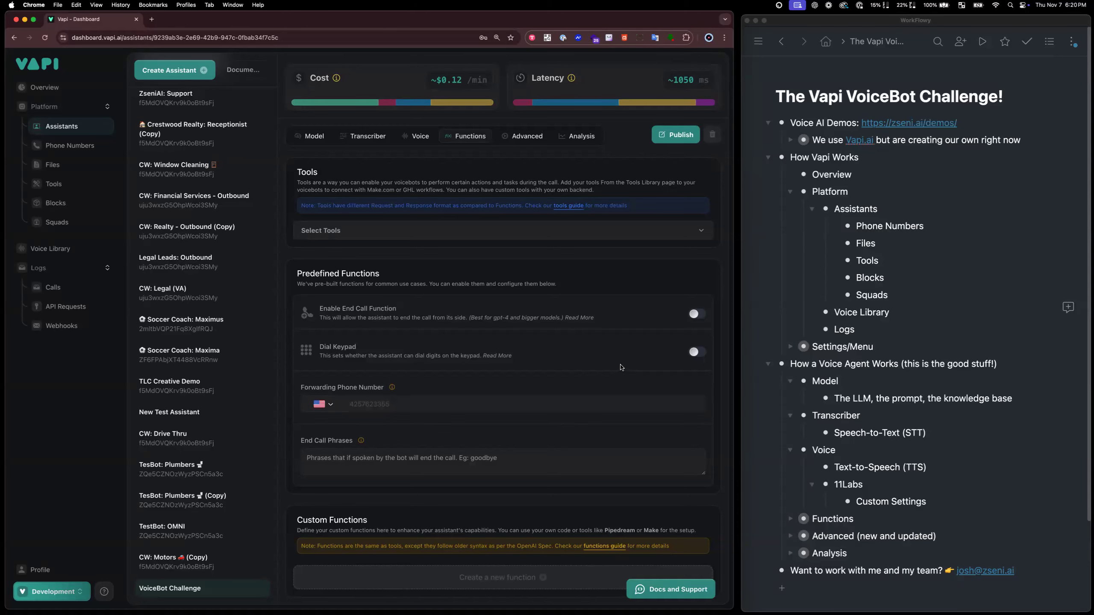
{"action": "left_click", "coordinate": [697, 315]}
{"action": "mouse_move", "coordinate": [565, 393]}
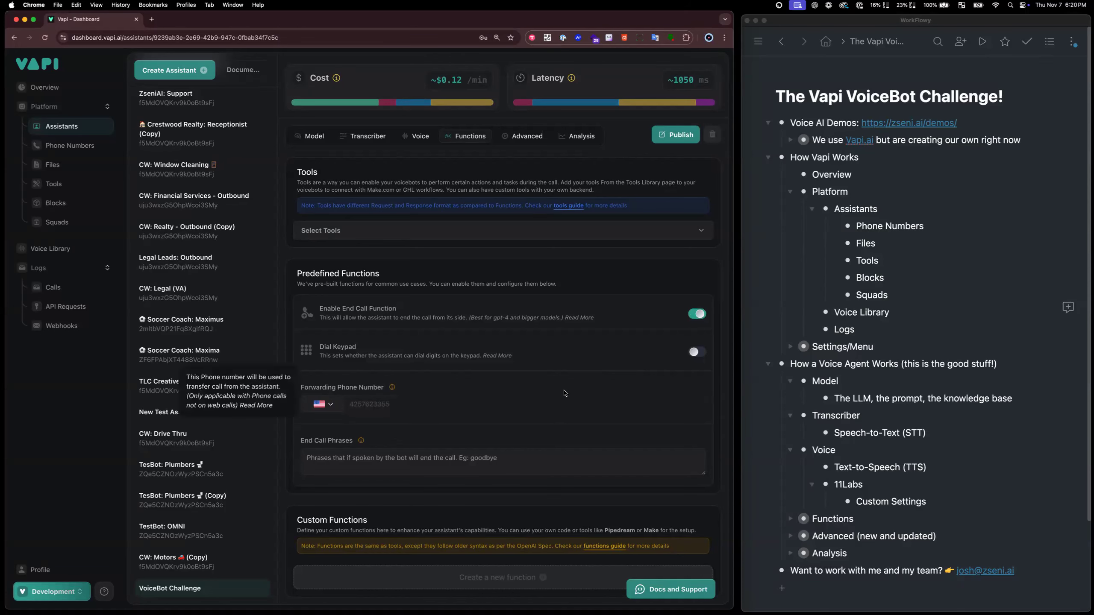
{"action": "scroll", "coordinate": [562, 377], "scroll_direction": "up", "scroll_amount": 1}
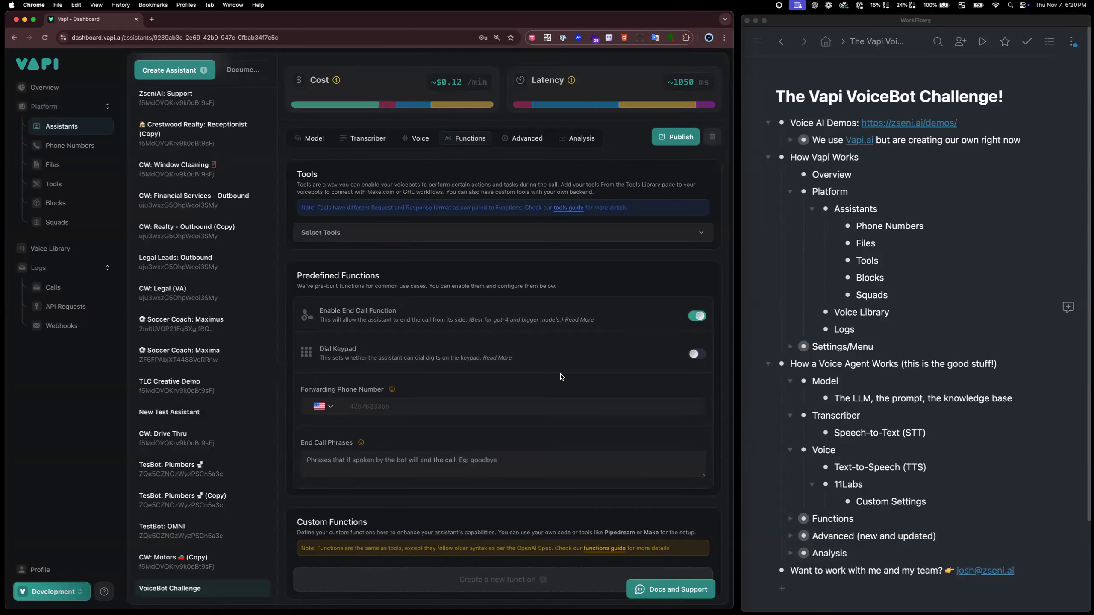
Add "goodbye" as an end call phrase and check the forwarding phone number and custom function options
{"action": "left_click", "coordinate": [496, 466]}
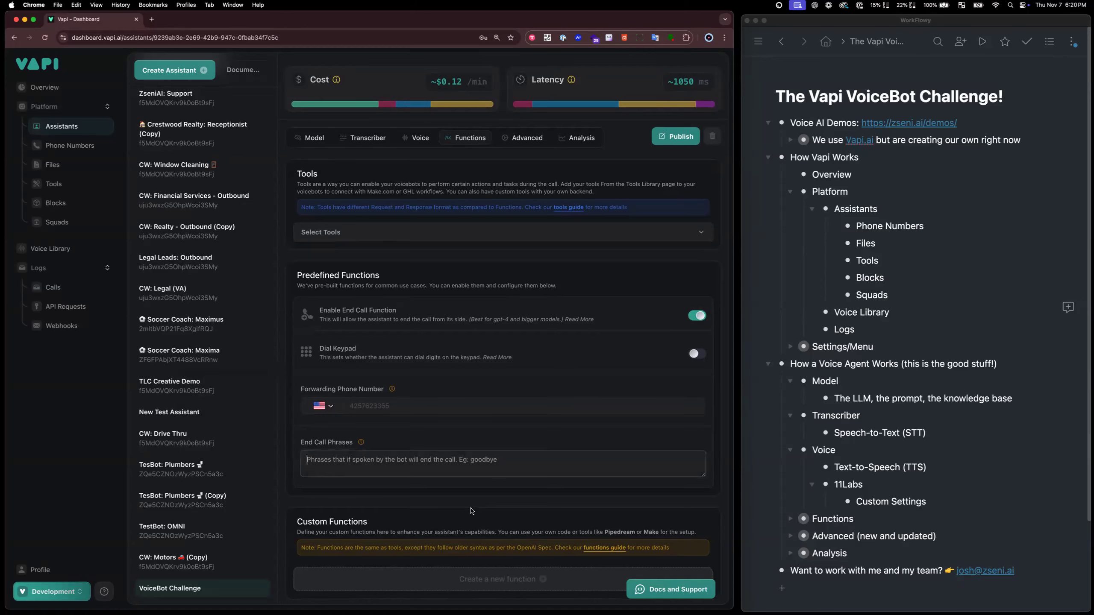
{"action": "type", "text": "goodbye"}
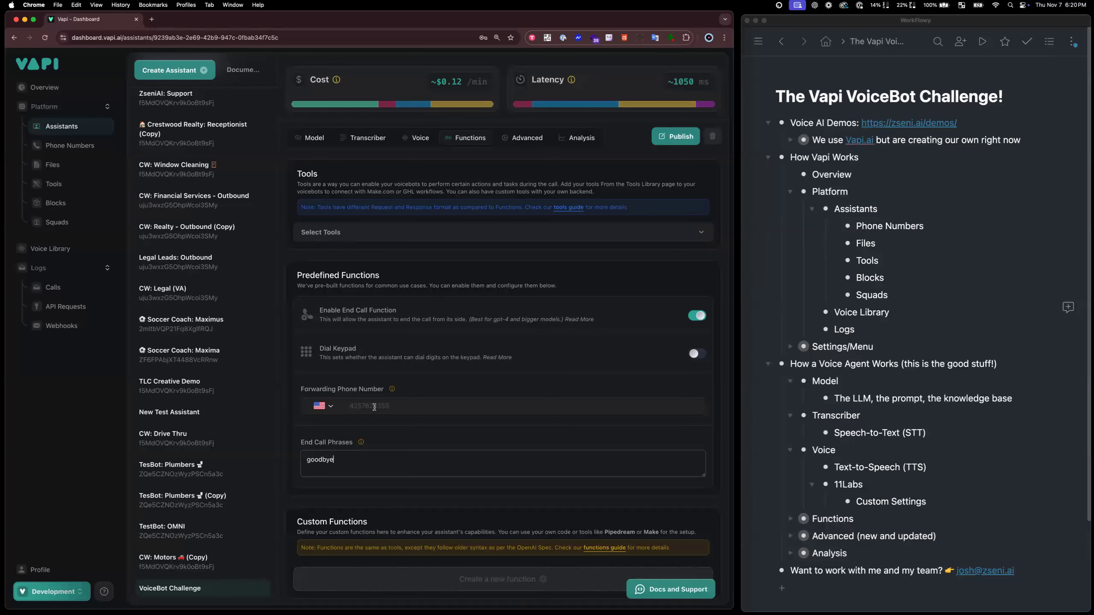
{"action": "scroll", "coordinate": [518, 319], "scroll_direction": "up", "scroll_amount": 2}
{"action": "scroll", "coordinate": [452, 414], "scroll_direction": "down", "scroll_amount": 2}
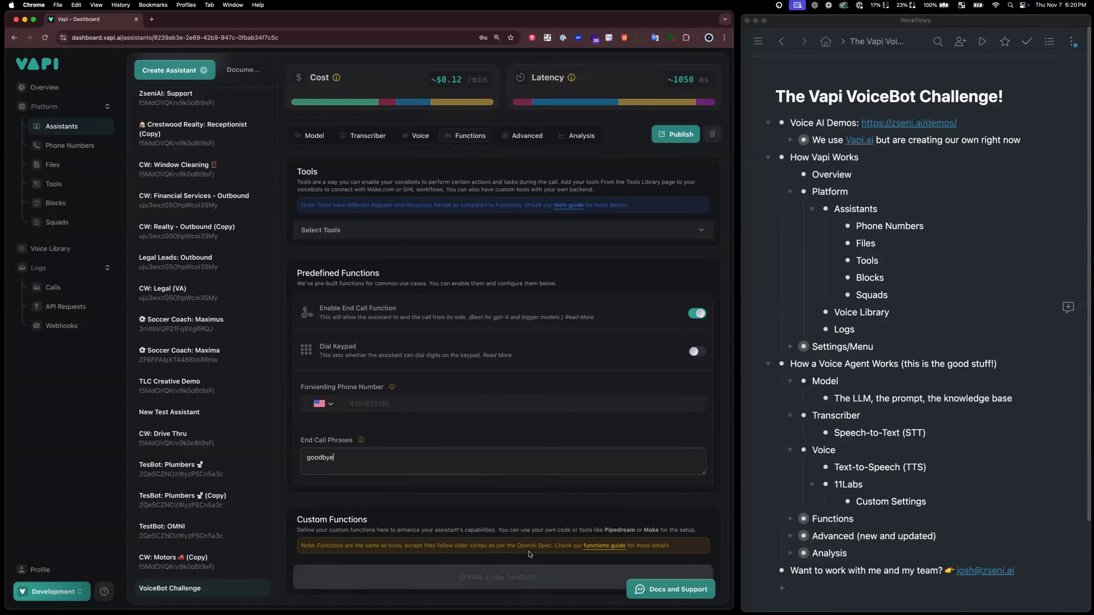
{"action": "scroll", "coordinate": [471, 518], "scroll_direction": "up", "scroll_amount": 2}
{"action": "scroll", "coordinate": [471, 517], "scroll_direction": "down", "scroll_amount": 2}
{"action": "scroll", "coordinate": [471, 517], "scroll_direction": "up", "scroll_amount": 2}
{"action": "scroll", "coordinate": [471, 518], "scroll_direction": "down", "scroll_amount": 2}
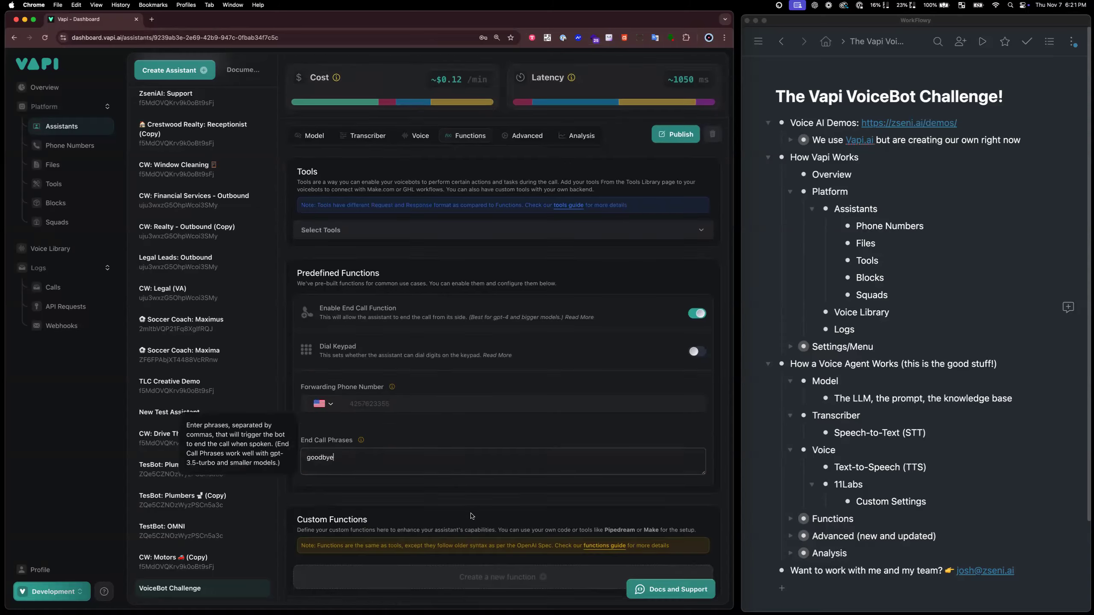
{"action": "scroll", "coordinate": [388, 473], "scroll_direction": "up", "scroll_amount": 1}
{"action": "left_click", "coordinate": [364, 446]}
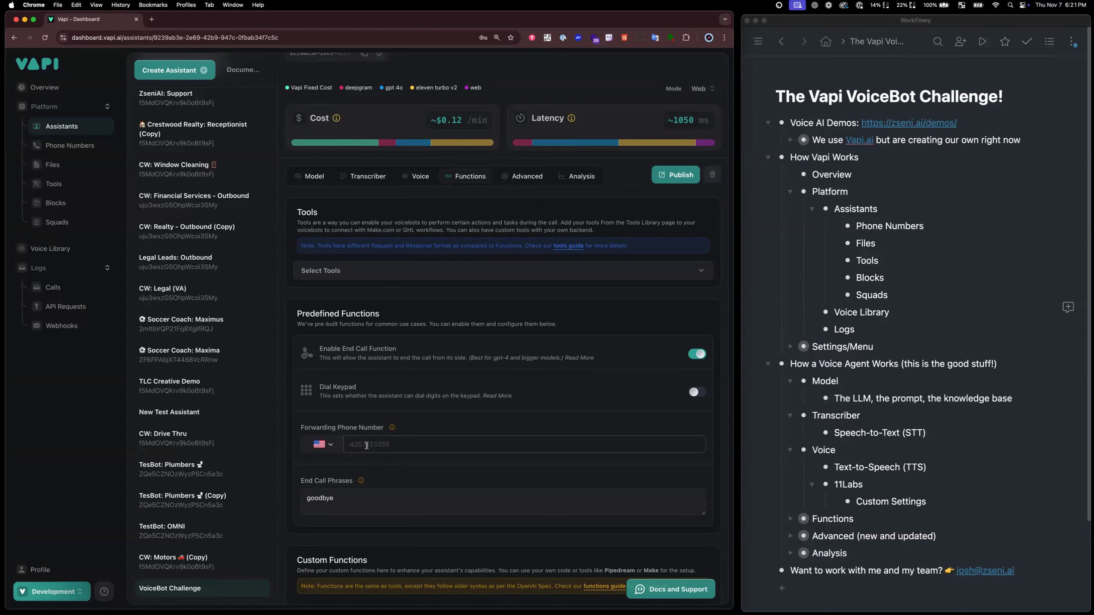
Examine the assistant's advanced privacy options and start speaking plan
{"action": "left_click", "coordinate": [529, 178]}
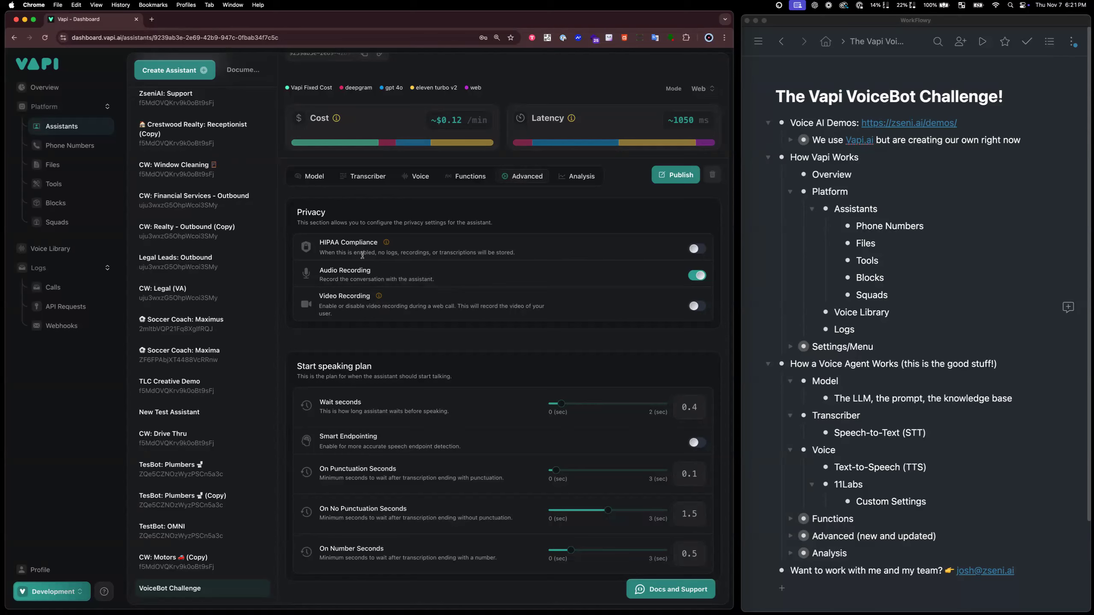
{"action": "mouse_move", "coordinate": [386, 244]}
{"action": "scroll", "coordinate": [439, 354], "scroll_direction": "down", "scroll_amount": 5}
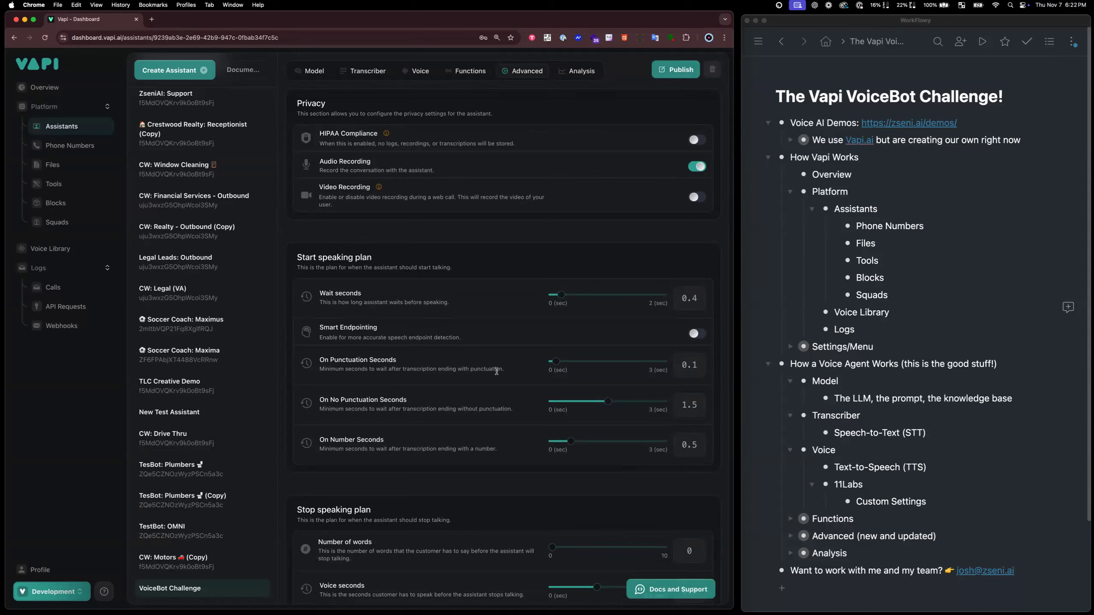
{"action": "mouse_move", "coordinate": [555, 365]}
{"action": "scroll", "coordinate": [491, 430], "scroll_direction": "down", "scroll_amount": 1}
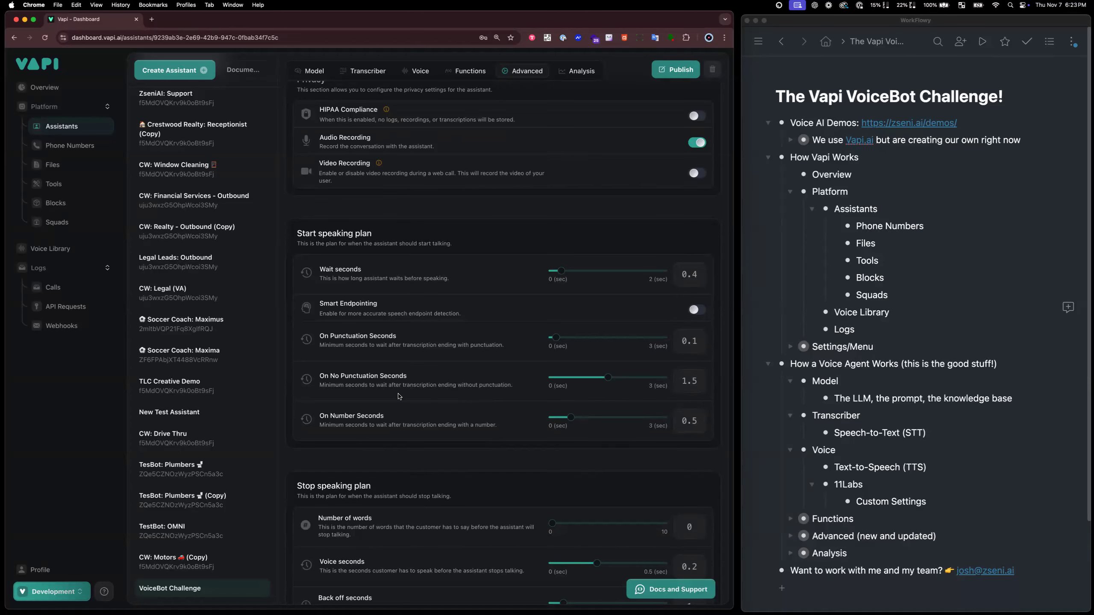
{"action": "scroll", "coordinate": [399, 396], "scroll_direction": "down", "scroll_amount": 4}
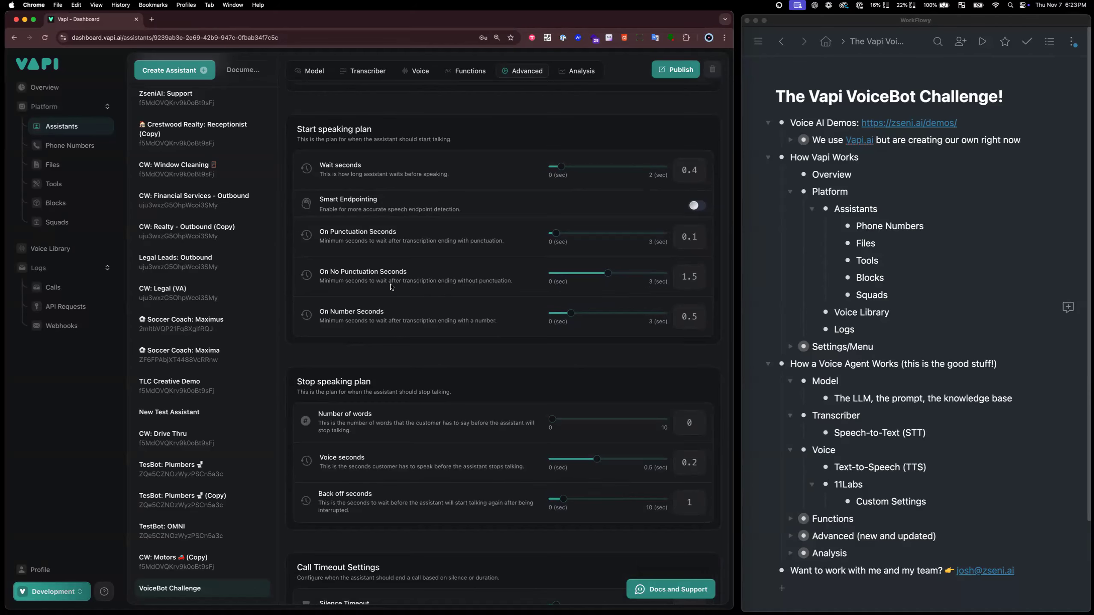
Examine the stop speaking plan and the call timeout settings for silence and maximum duration
{"action": "scroll", "coordinate": [446, 347], "scroll_direction": "down", "scroll_amount": 3}
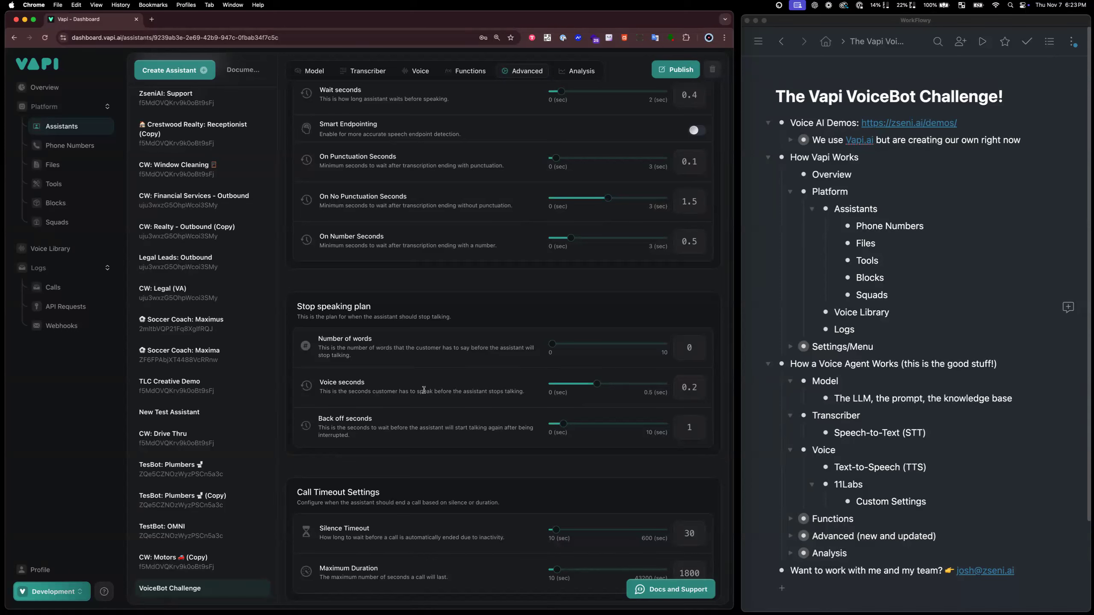
{"action": "scroll", "coordinate": [424, 390], "scroll_direction": "down", "scroll_amount": 5}
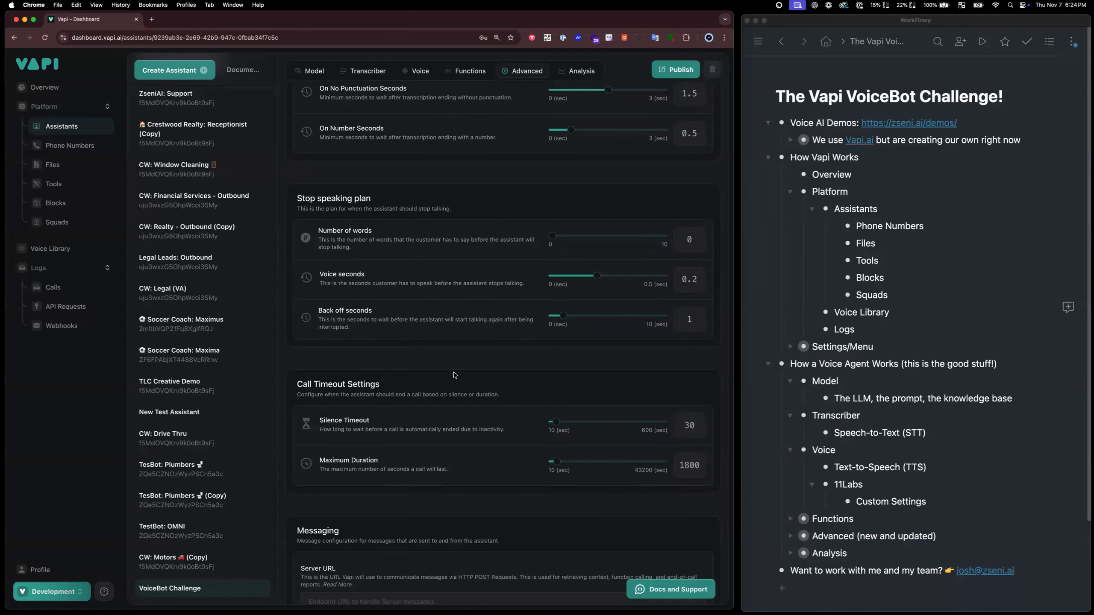
{"action": "scroll", "coordinate": [454, 375], "scroll_direction": "down", "scroll_amount": 3}
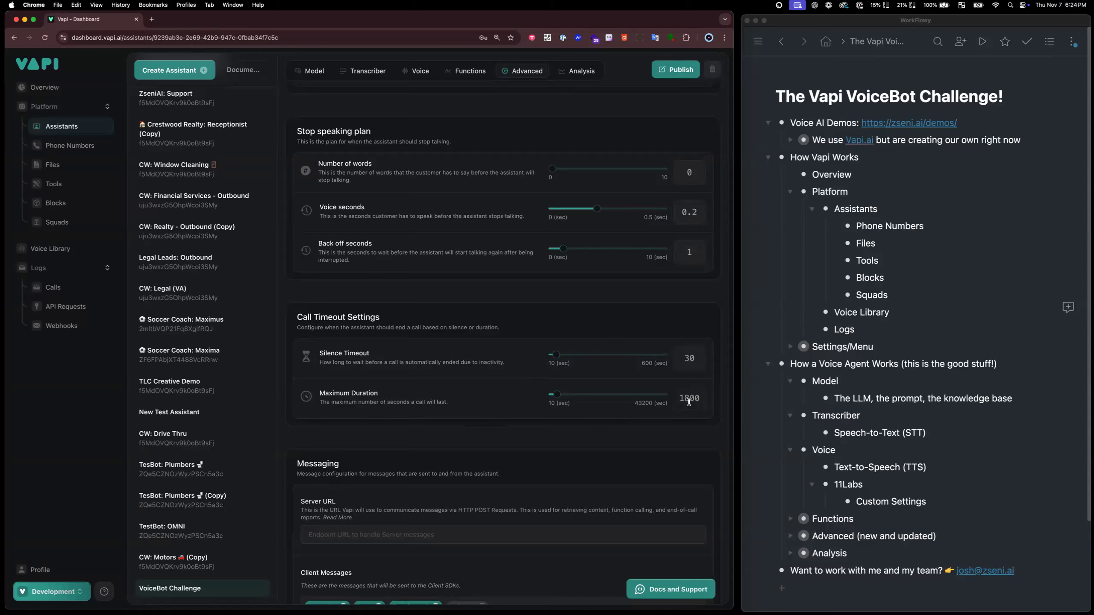
{"action": "scroll", "coordinate": [689, 401], "scroll_direction": "down", "scroll_amount": 1}
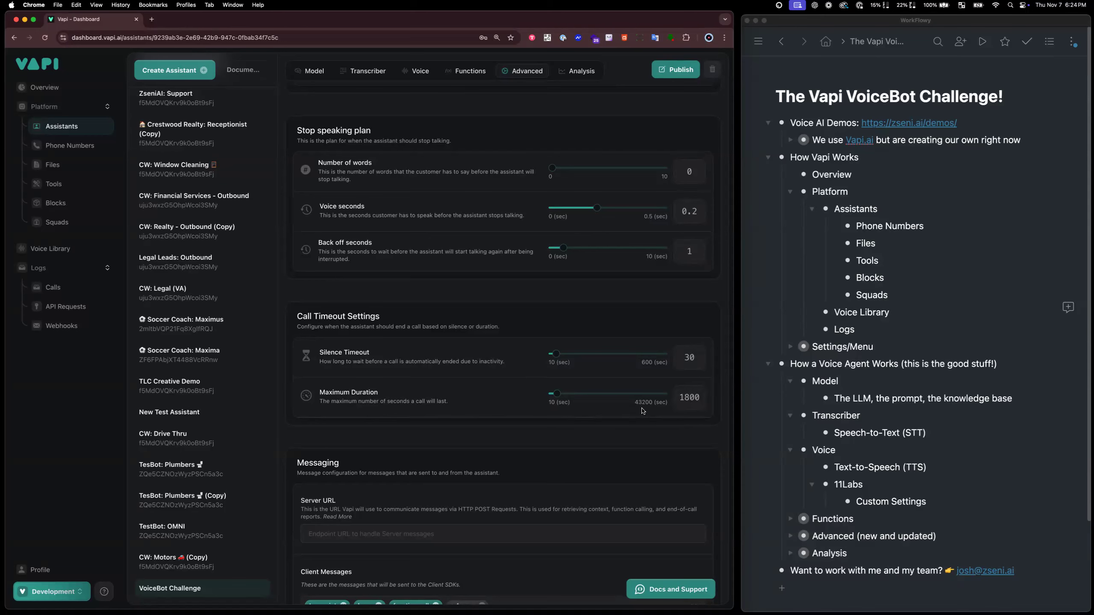
{"action": "scroll", "coordinate": [637, 411], "scroll_direction": "up", "scroll_amount": 1}
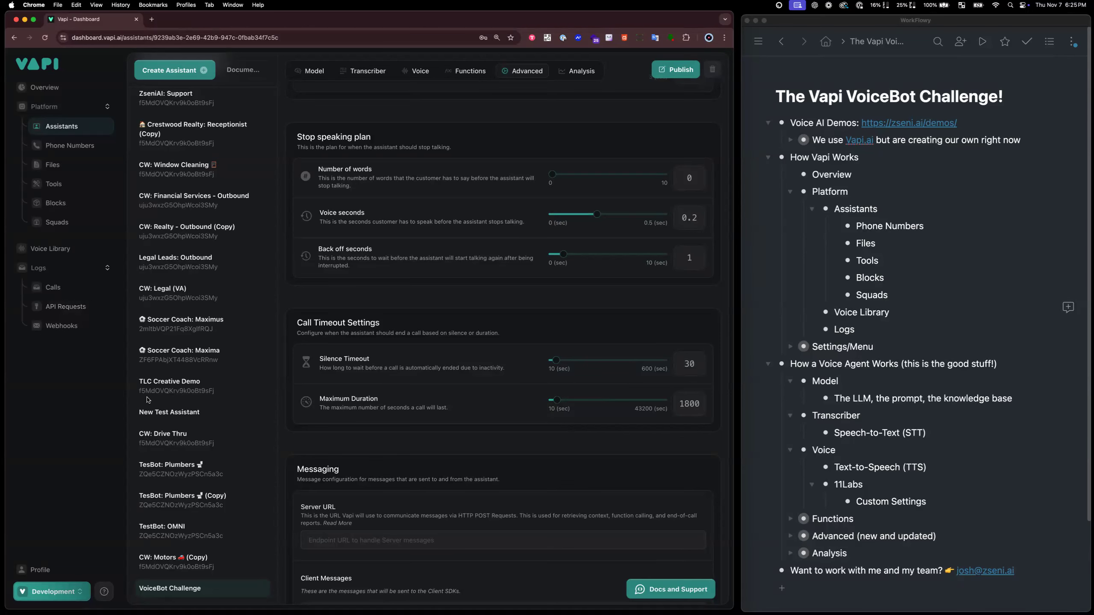
Examine the server URL setting and the client message types offered in the assistant's messaging settings
{"action": "scroll", "coordinate": [417, 452], "scroll_direction": "down", "scroll_amount": 3}
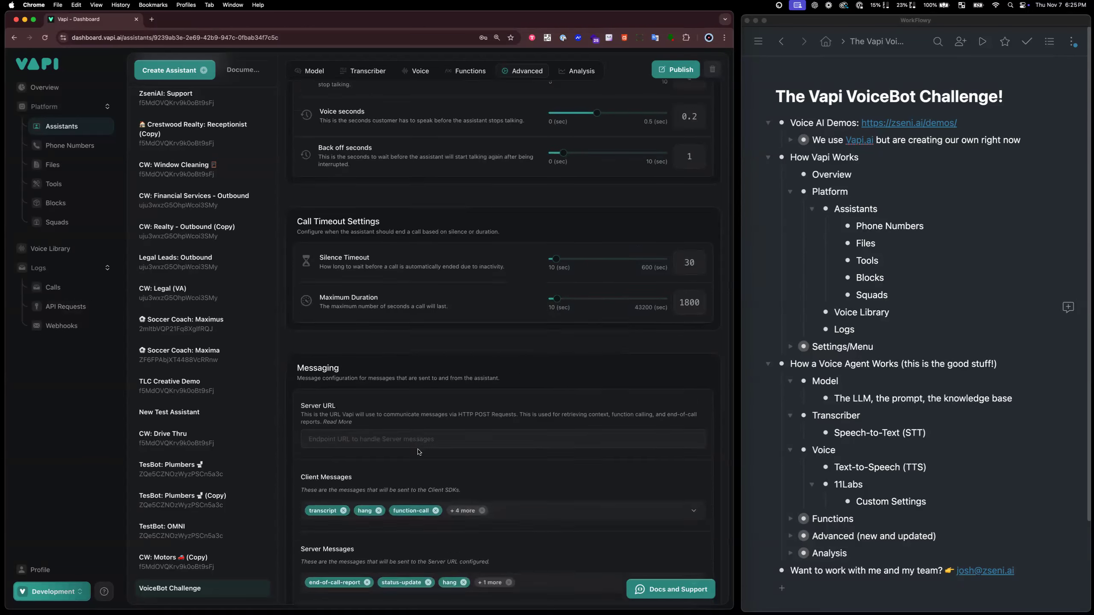
{"action": "scroll", "coordinate": [419, 451], "scroll_direction": "down", "scroll_amount": 1}
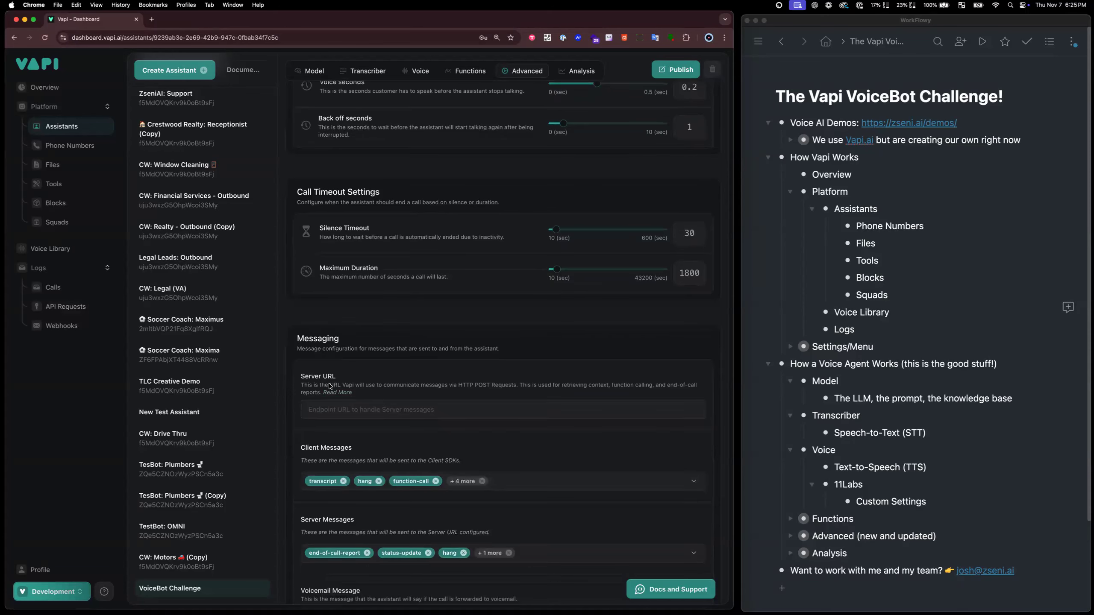
{"action": "scroll", "coordinate": [330, 386], "scroll_direction": "down", "scroll_amount": 3}
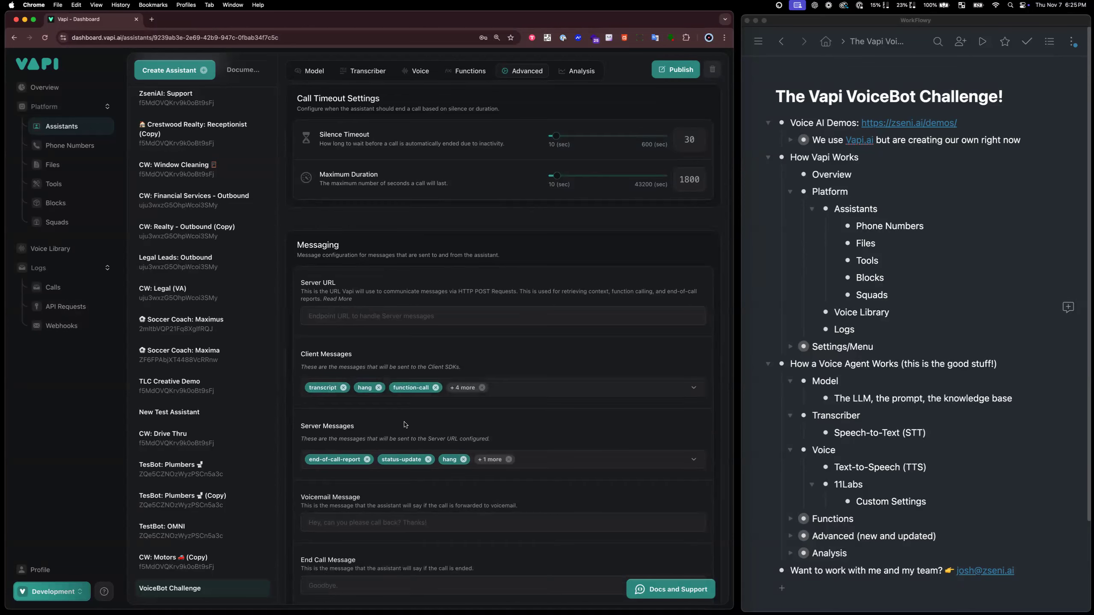
{"action": "scroll", "coordinate": [405, 424], "scroll_direction": "down", "scroll_amount": 2}
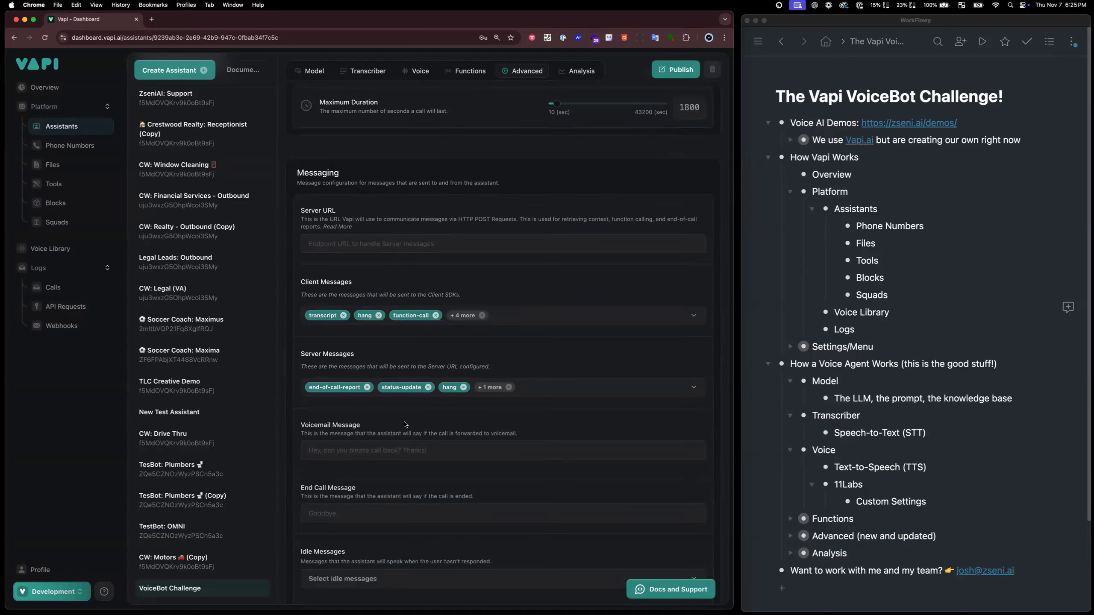
{"action": "left_click", "coordinate": [529, 320]}
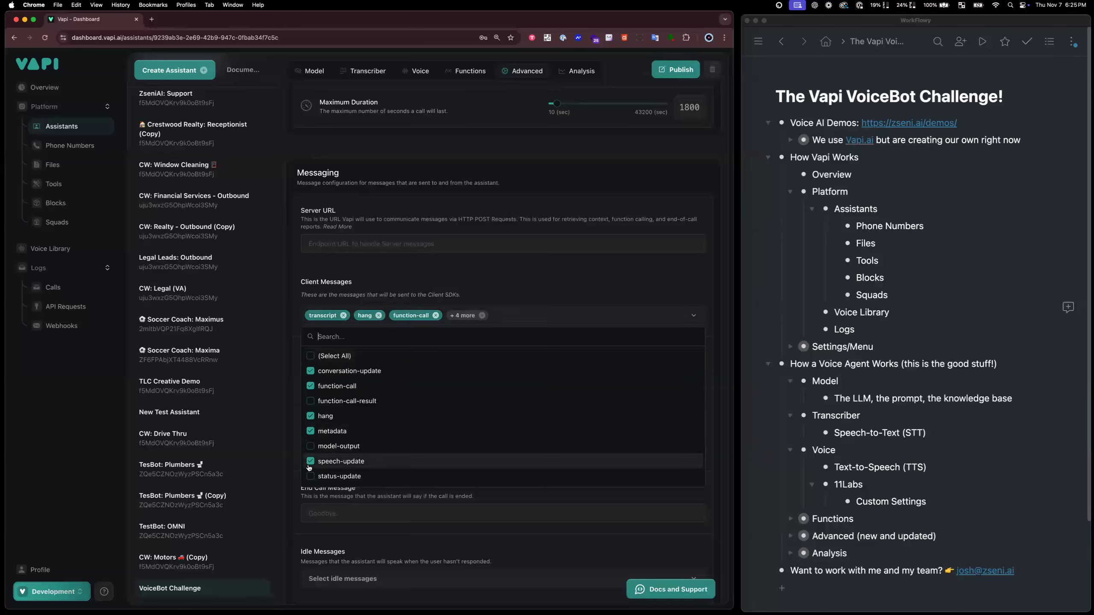
{"action": "scroll", "coordinate": [325, 447], "scroll_direction": "down", "scroll_amount": 3}
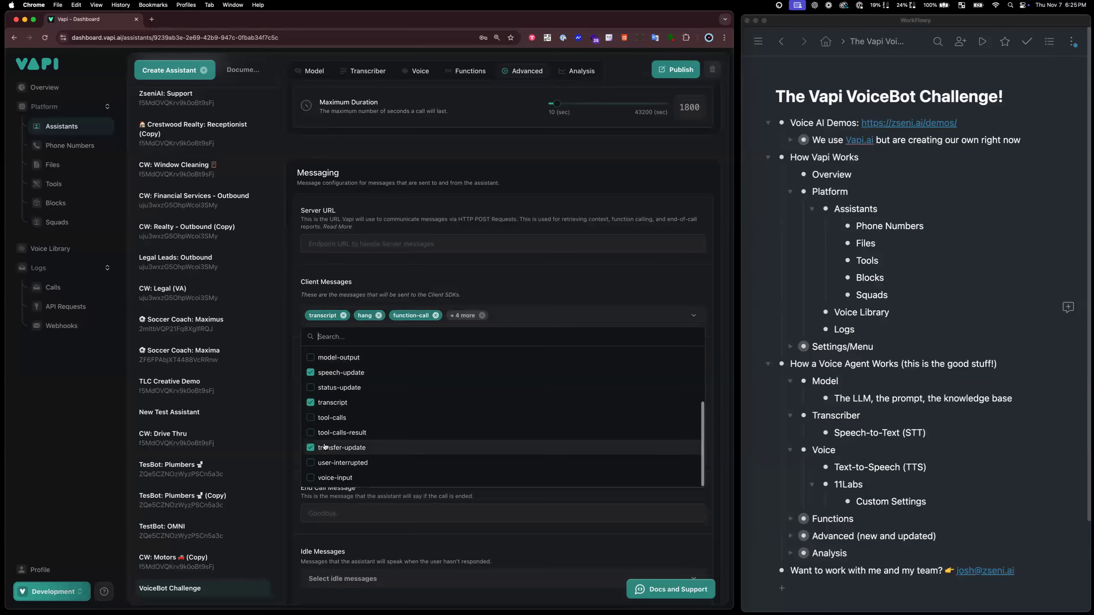
{"action": "left_click", "coordinate": [552, 292]}
Examine the message types that can be sent to the configured server URL
{"action": "left_click", "coordinate": [531, 387]}
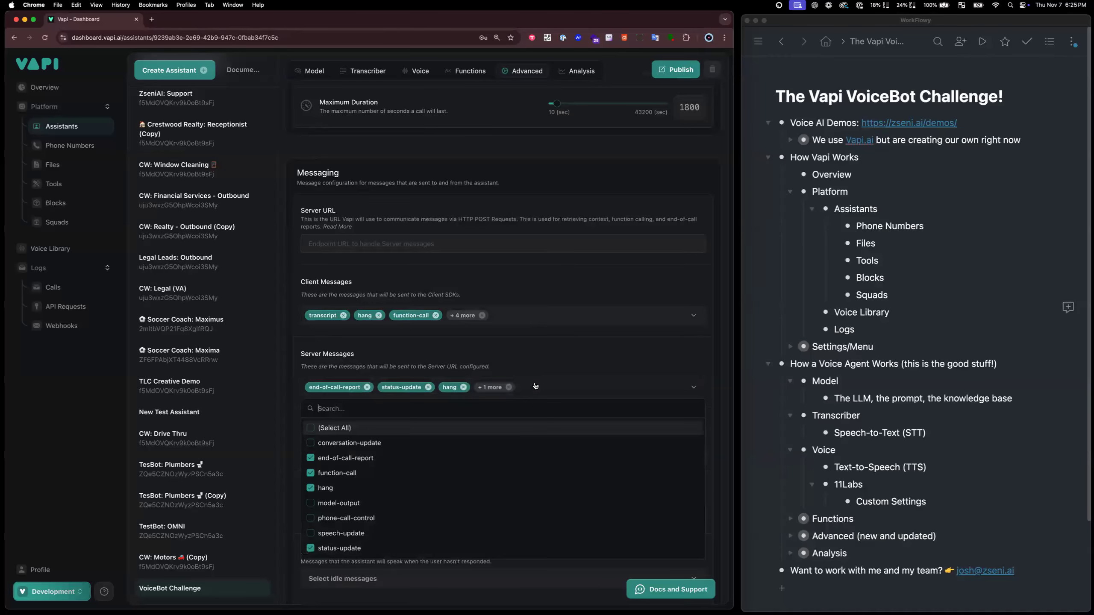
{"action": "scroll", "coordinate": [447, 464], "scroll_direction": "down", "scroll_amount": 3}
{"action": "scroll", "coordinate": [448, 465], "scroll_direction": "up", "scroll_amount": 3}
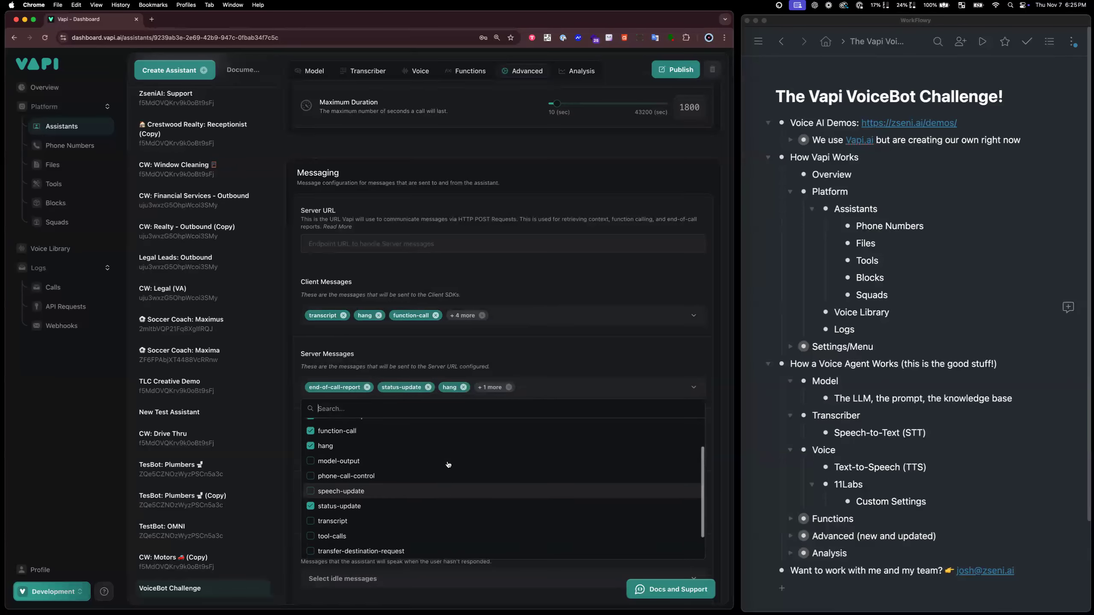
{"action": "left_click", "coordinate": [531, 319]}
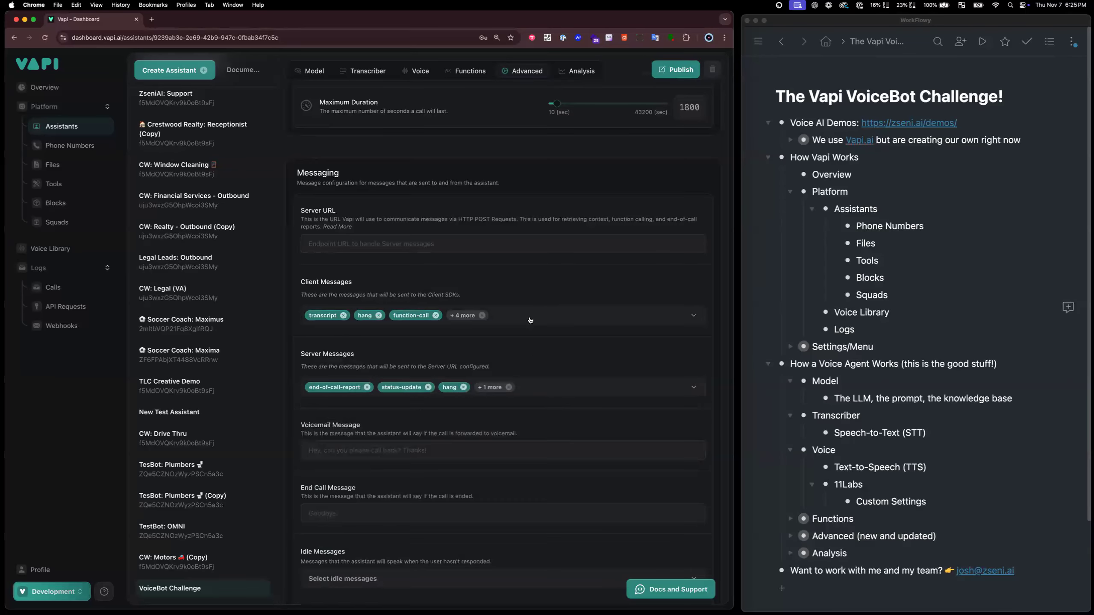
Compare the available client message types with the available server message types
{"action": "left_click", "coordinate": [531, 318]}
{"action": "scroll", "coordinate": [446, 435], "scroll_direction": "down", "scroll_amount": 3}
{"action": "scroll", "coordinate": [447, 435], "scroll_direction": "up", "scroll_amount": 3}
{"action": "left_click", "coordinate": [539, 278]}
{"action": "left_click", "coordinate": [564, 390]}
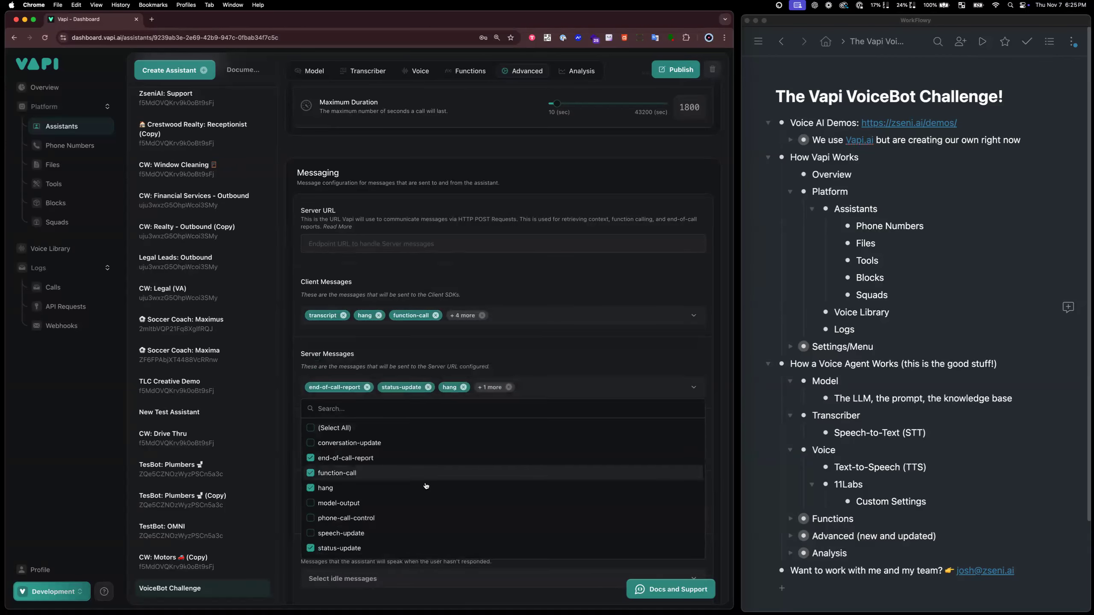
{"action": "scroll", "coordinate": [426, 486], "scroll_direction": "down", "scroll_amount": 3}
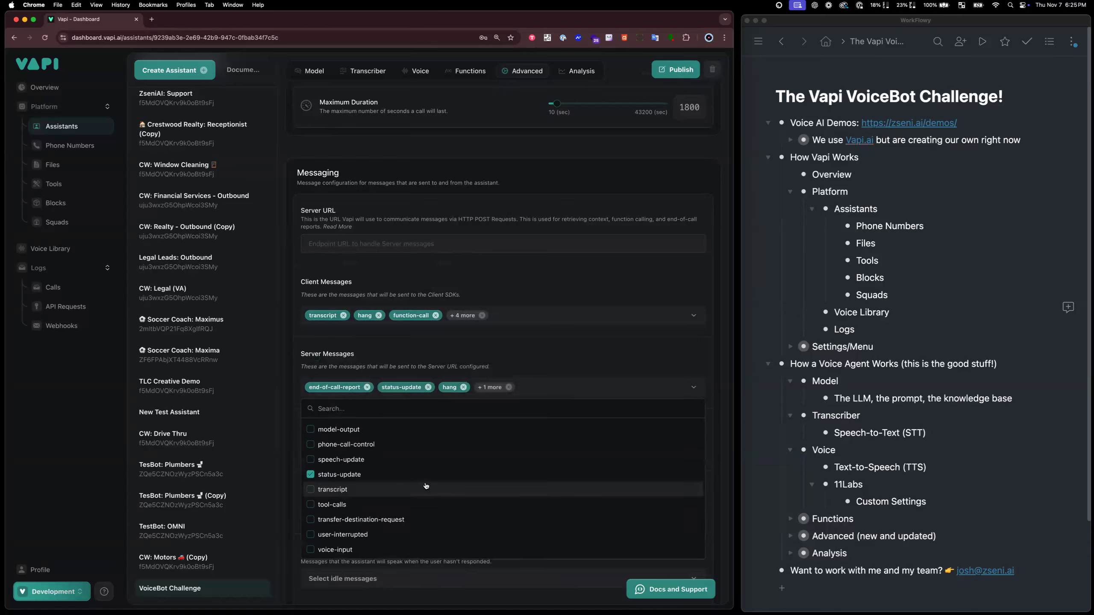
{"action": "left_click", "coordinate": [529, 349]}
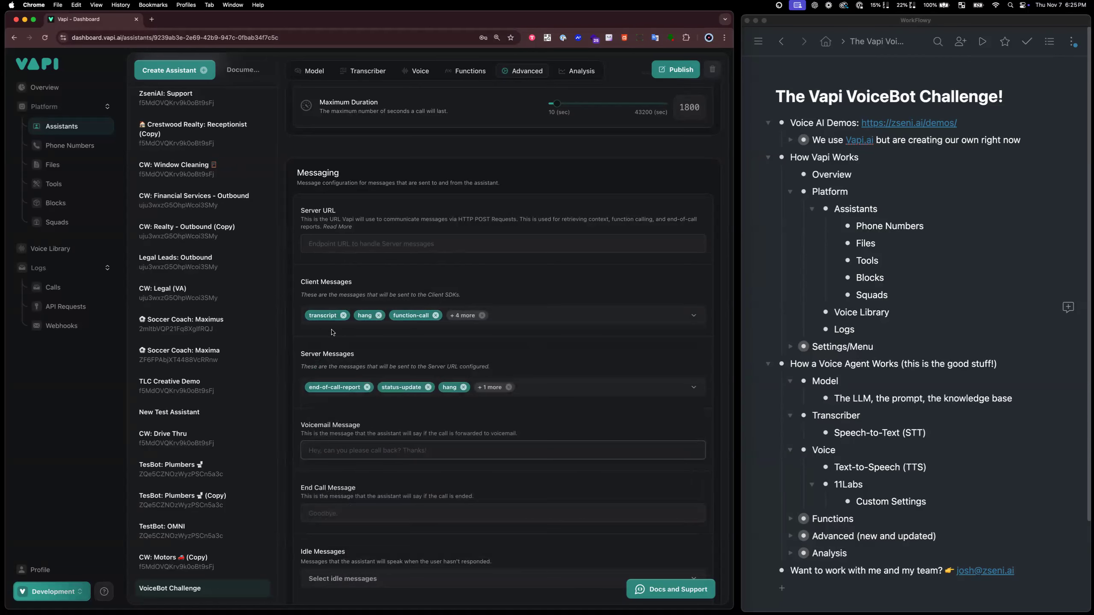
Compare the advanced voicemail and end call message settings with the end call phrases under the assistant's functions
{"action": "scroll", "coordinate": [390, 417], "scroll_direction": "down", "scroll_amount": 1}
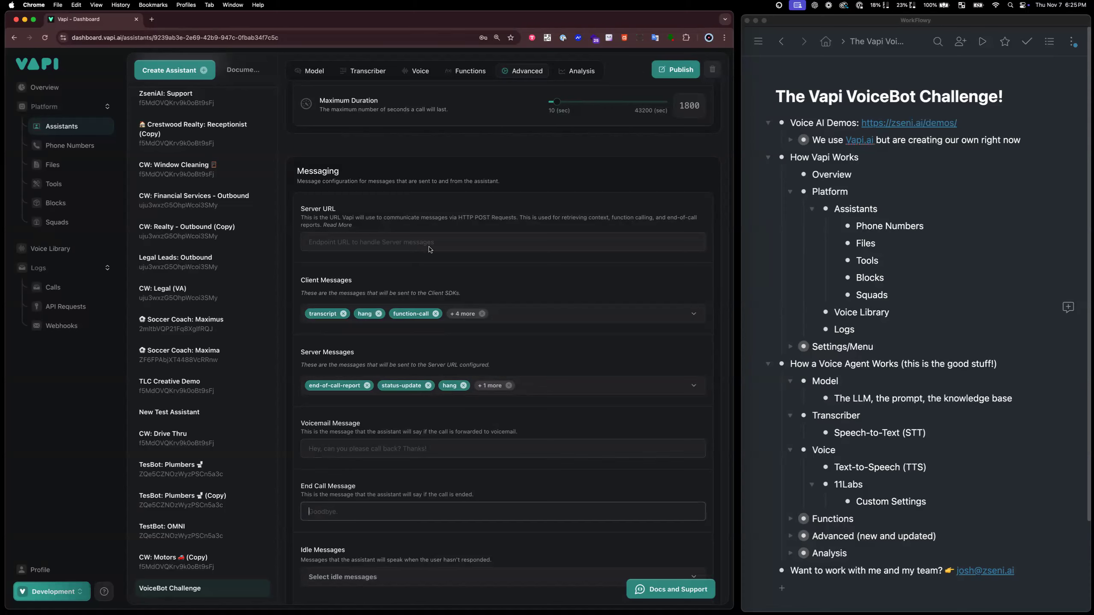
{"action": "left_click", "coordinate": [466, 71]}
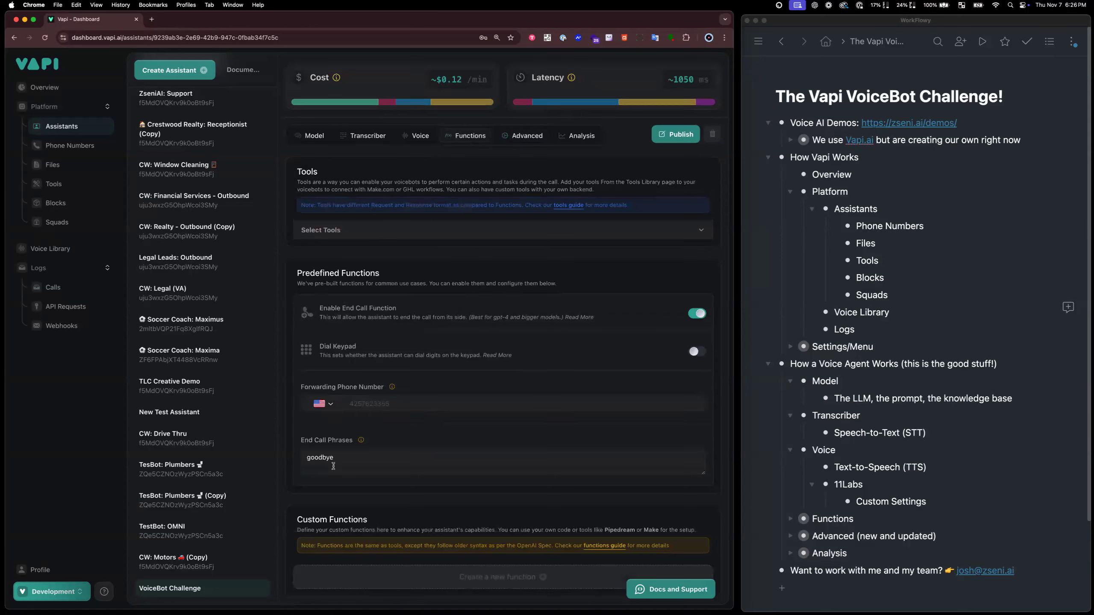
{"action": "left_click", "coordinate": [528, 137]}
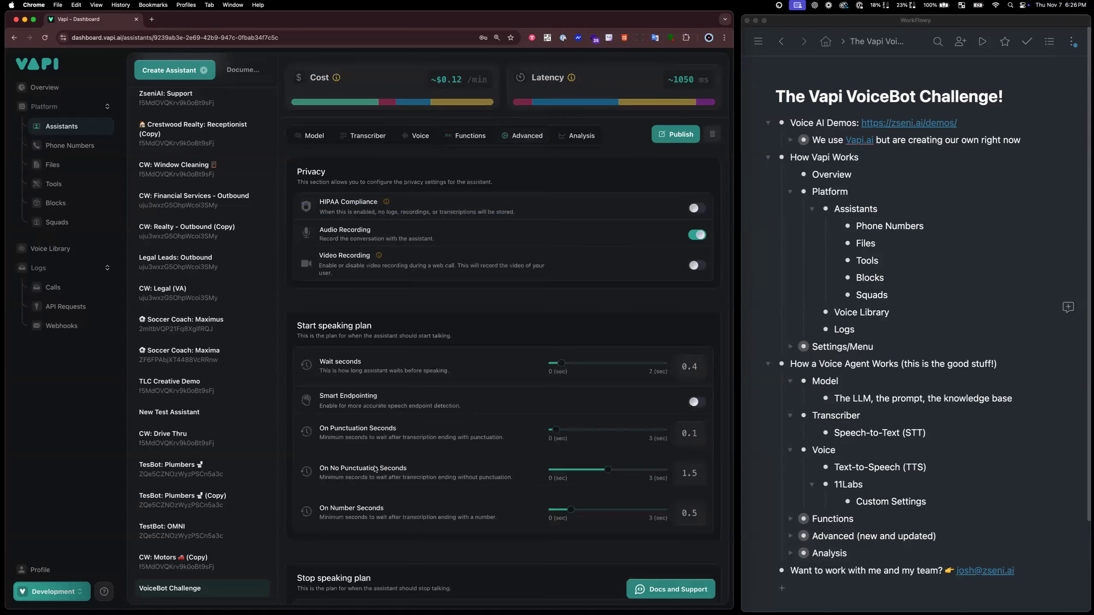
{"action": "scroll", "coordinate": [442, 458], "scroll_direction": "down", "scroll_amount": 2}
{"action": "scroll", "coordinate": [443, 458], "scroll_direction": "down", "scroll_amount": 15}
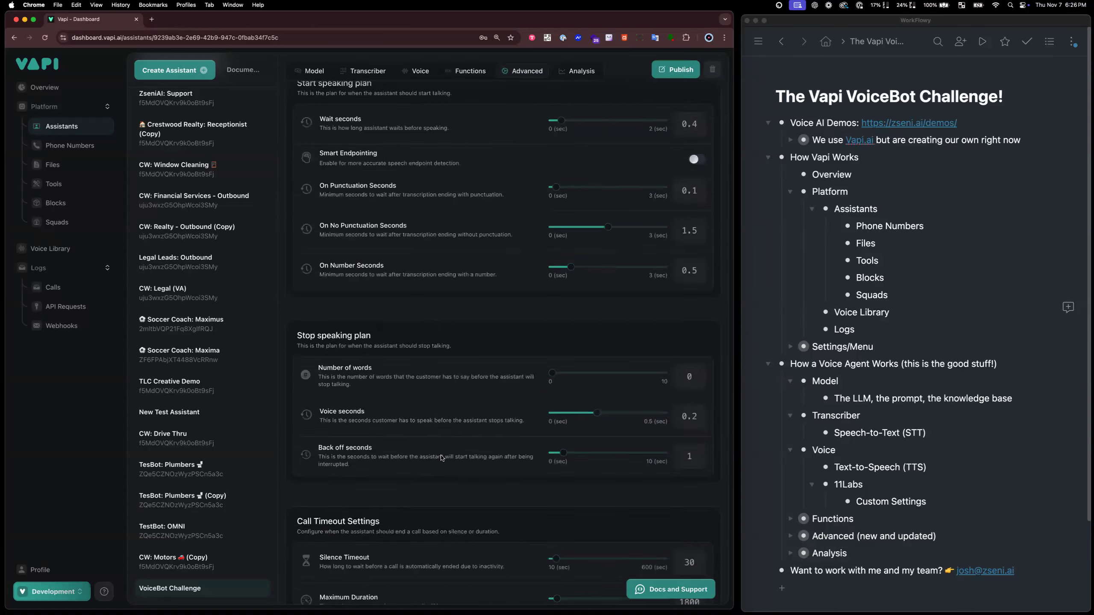
{"action": "scroll", "coordinate": [390, 458], "scroll_direction": "down", "scroll_amount": 1}
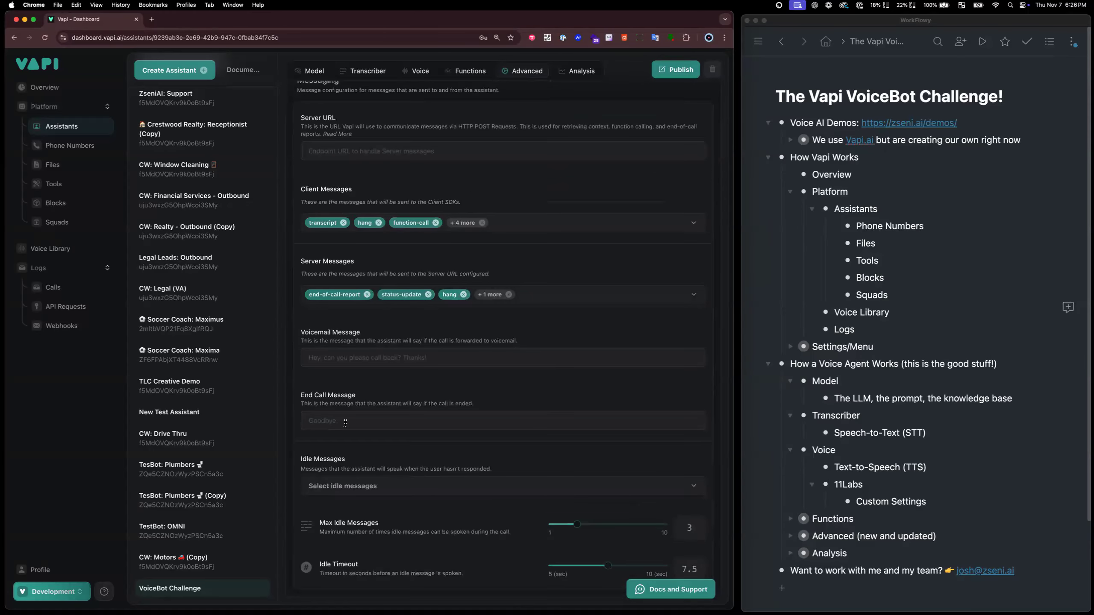
{"action": "scroll", "coordinate": [350, 424], "scroll_direction": "up", "scroll_amount": 1}
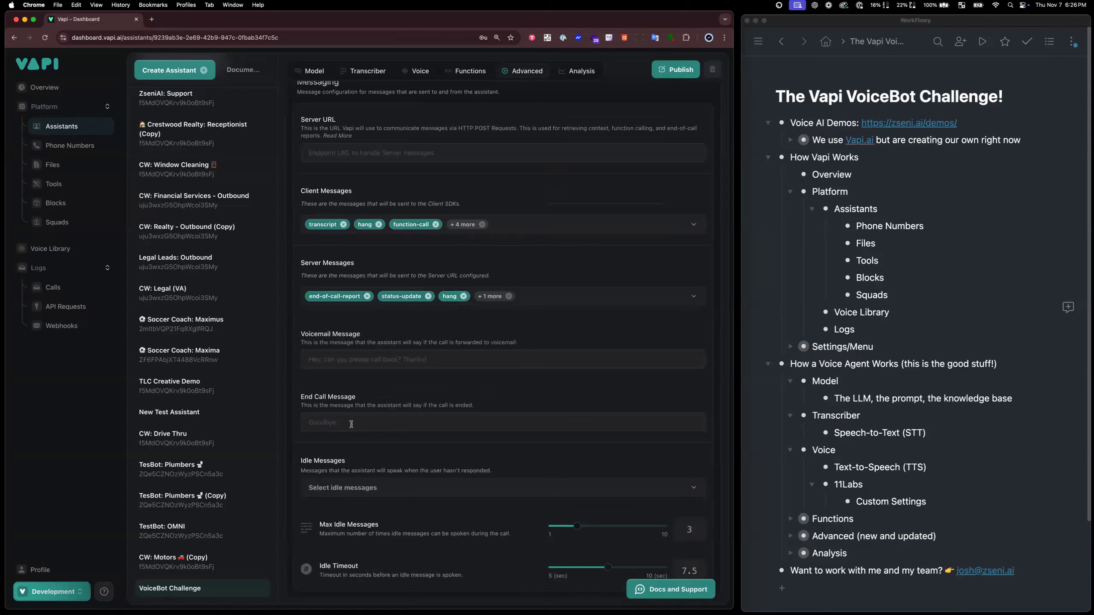
{"action": "scroll", "coordinate": [445, 504], "scroll_direction": "down", "scroll_amount": 1}
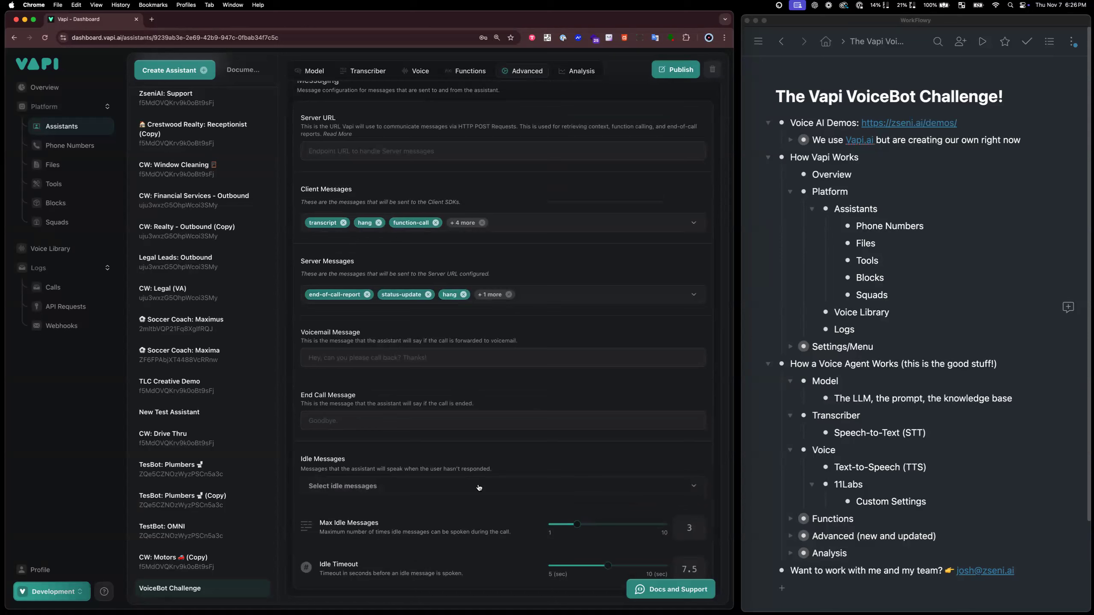
Examine the idle message choices together with the maximum idle messages and idle timeout settings
{"action": "left_click", "coordinate": [479, 488]}
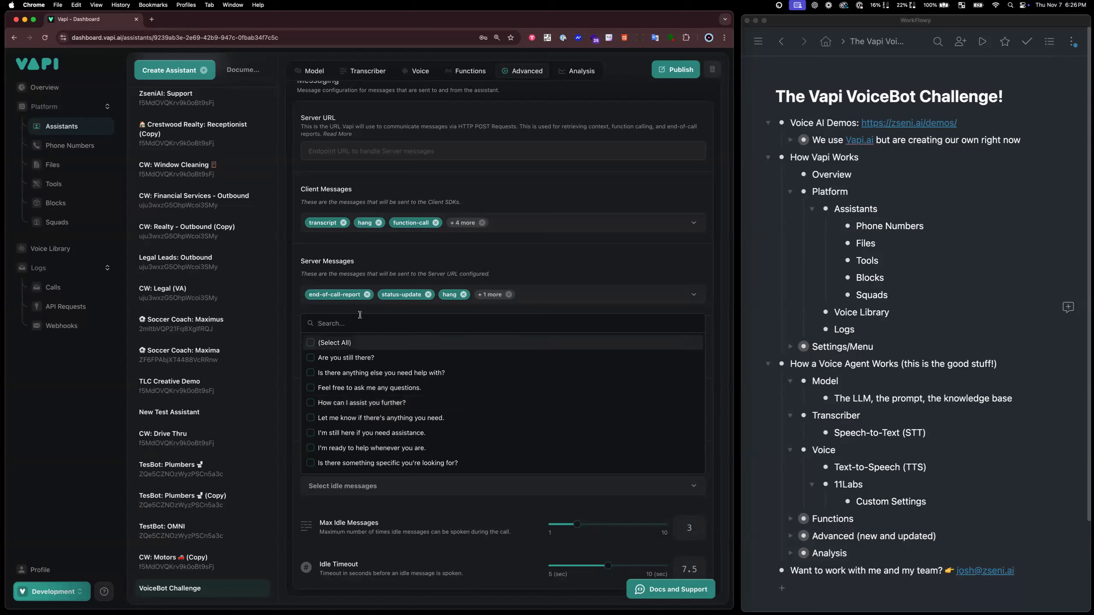
{"action": "left_click", "coordinate": [489, 261]}
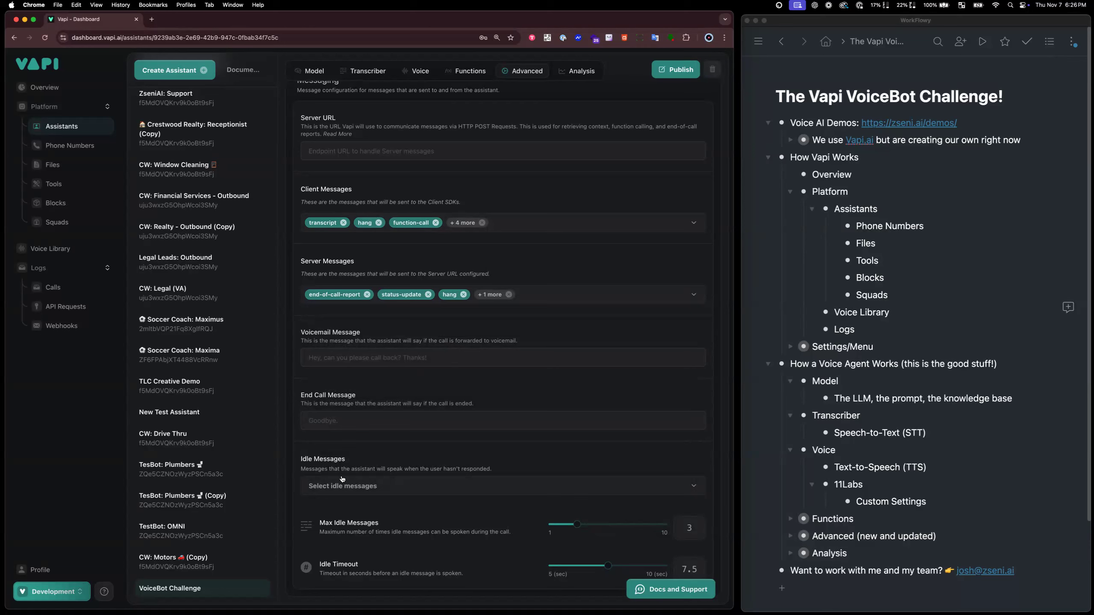
{"action": "left_click", "coordinate": [352, 487]}
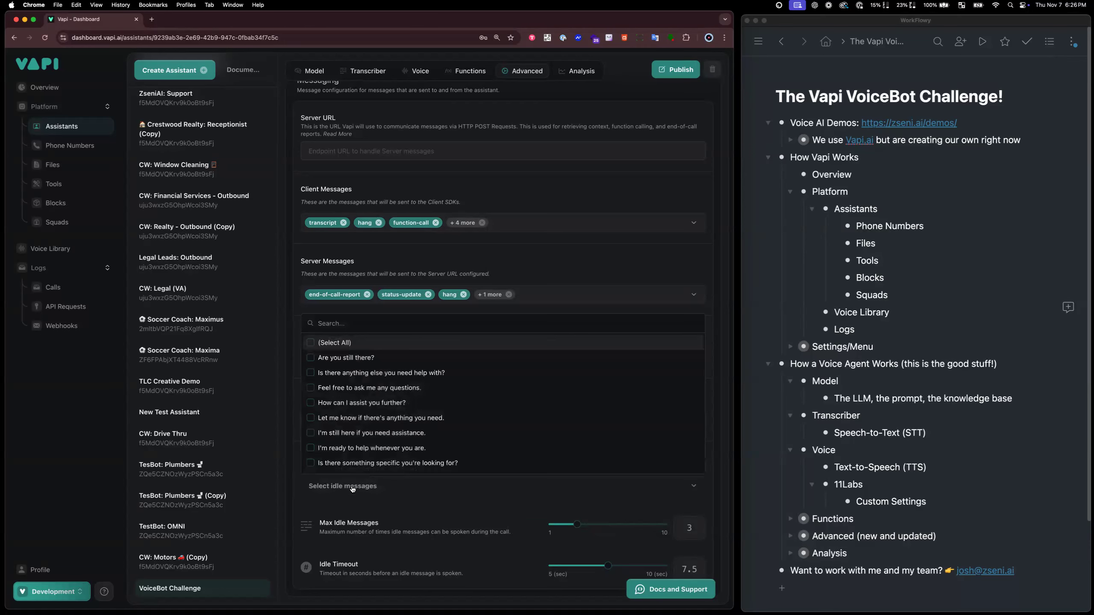
{"action": "left_click", "coordinate": [353, 487]}
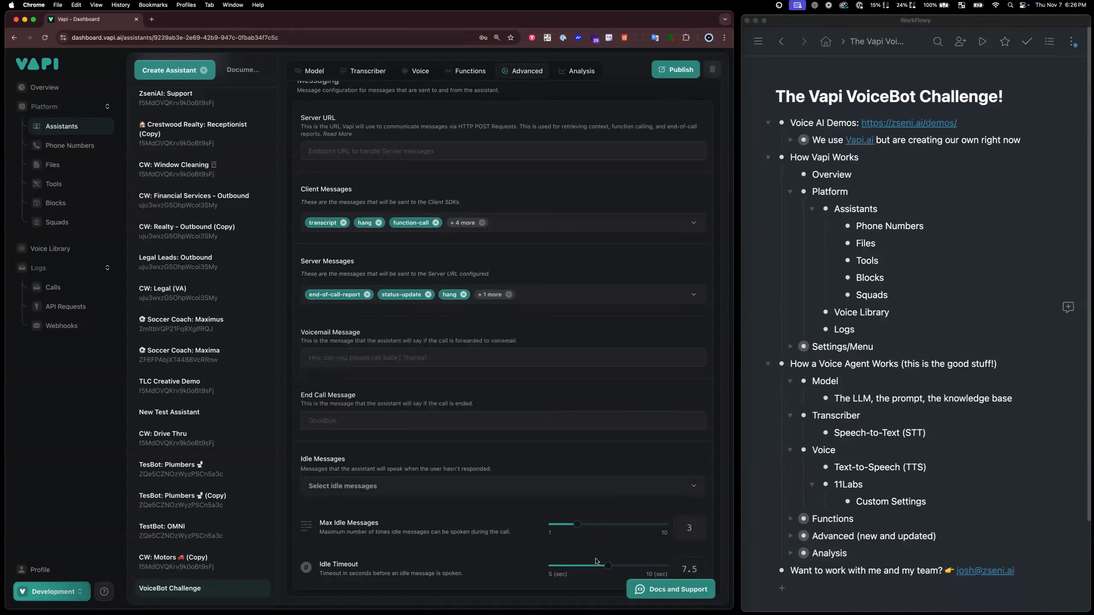
{"action": "left_click", "coordinate": [408, 488]}
{"action": "left_click", "coordinate": [435, 526]}
Review the full set of advanced settings once more, from privacy down to messaging
{"action": "scroll", "coordinate": [435, 527], "scroll_direction": "up", "scroll_amount": 15}
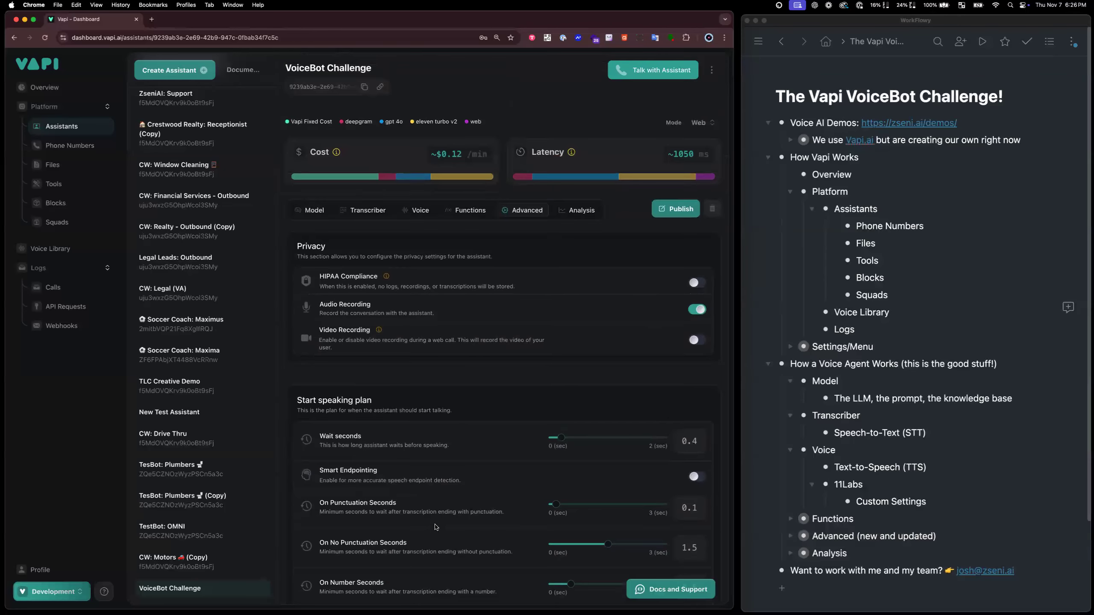
{"action": "scroll", "coordinate": [435, 526], "scroll_direction": "down", "scroll_amount": 15}
{"action": "scroll", "coordinate": [435, 527], "scroll_direction": "up", "scroll_amount": 15}
{"action": "scroll", "coordinate": [414, 393], "scroll_direction": "down", "scroll_amount": 8}
{"action": "scroll", "coordinate": [412, 393], "scroll_direction": "down", "scroll_amount": 6}
{"action": "scroll", "coordinate": [413, 393], "scroll_direction": "up", "scroll_amount": 15}
Look through the assistant's analysis settings and add a string property to the structured data
{"action": "left_click", "coordinate": [579, 214]}
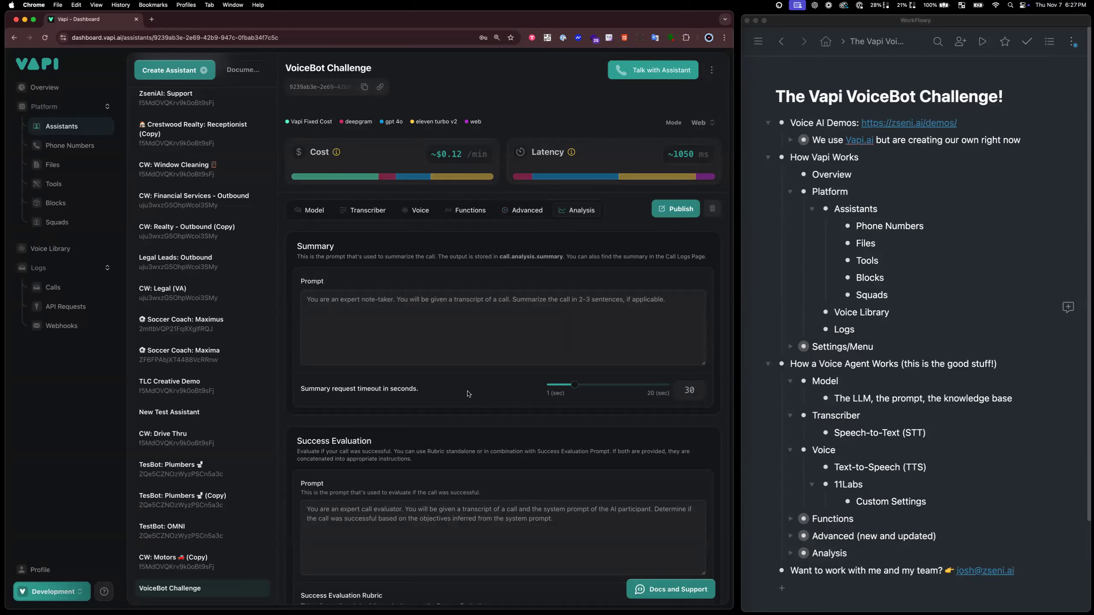
{"action": "scroll", "coordinate": [468, 394], "scroll_direction": "down", "scroll_amount": 8}
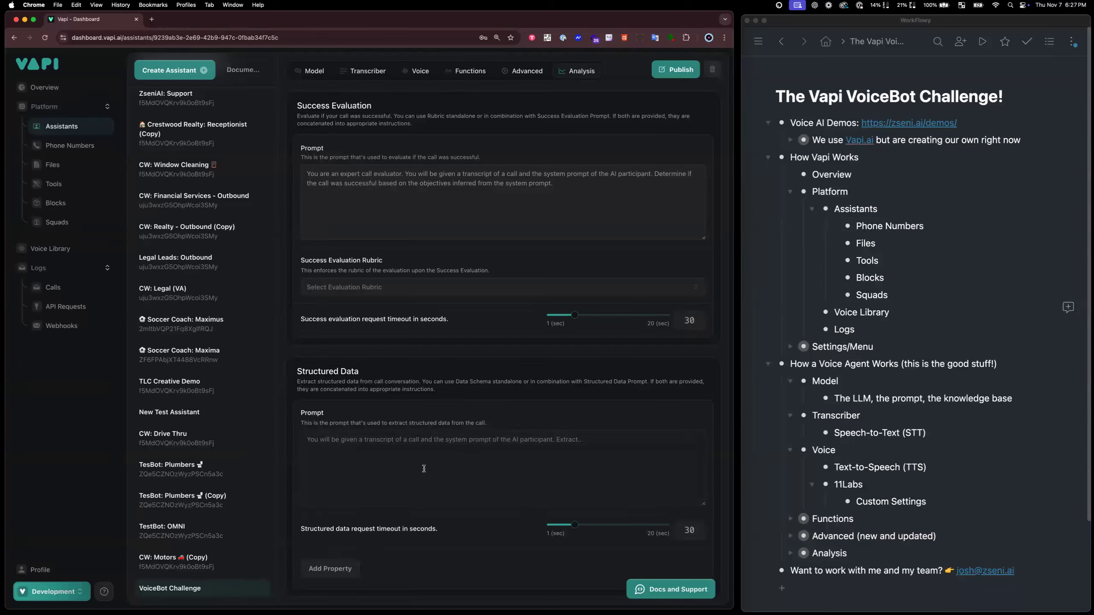
{"action": "left_click", "coordinate": [337, 571]}
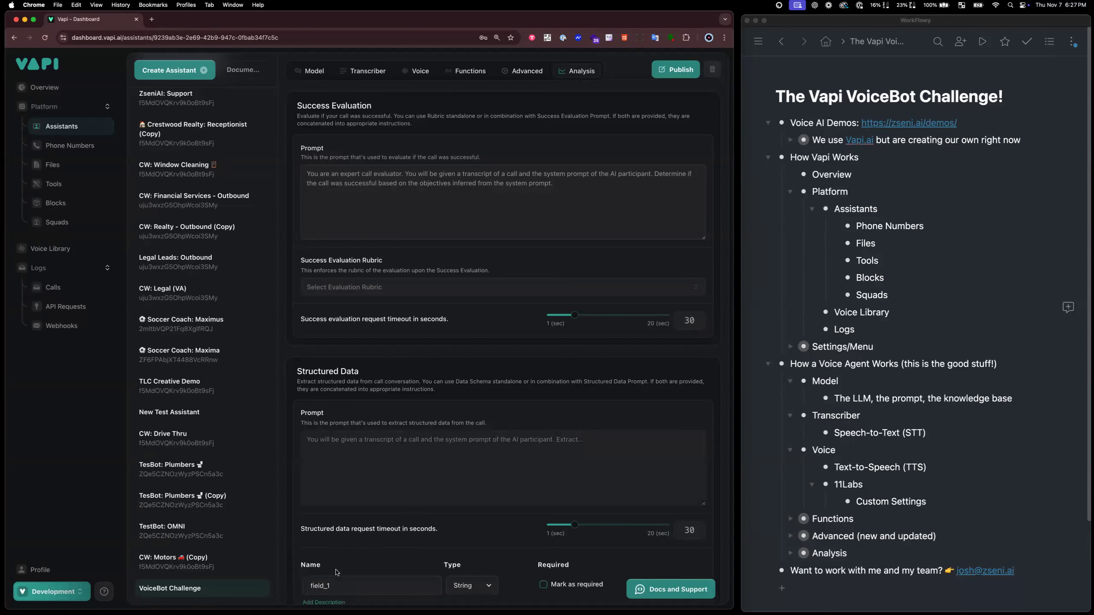
Check the assistant's functions again and examine the analysis prompts for the call summary and success evaluation
{"action": "left_click", "coordinate": [469, 72]}
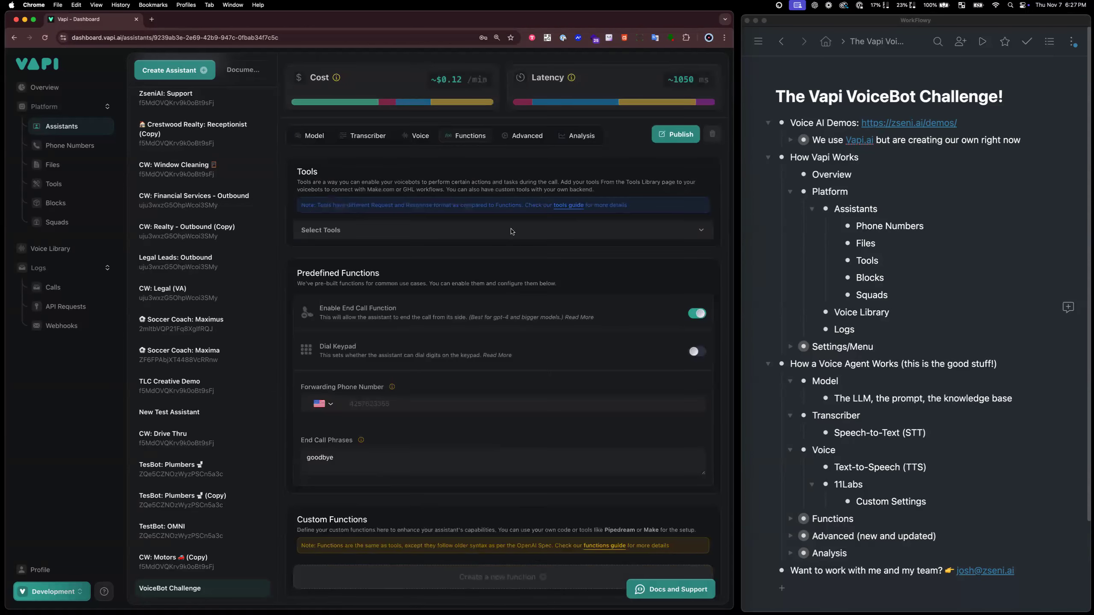
{"action": "left_click", "coordinate": [581, 137]}
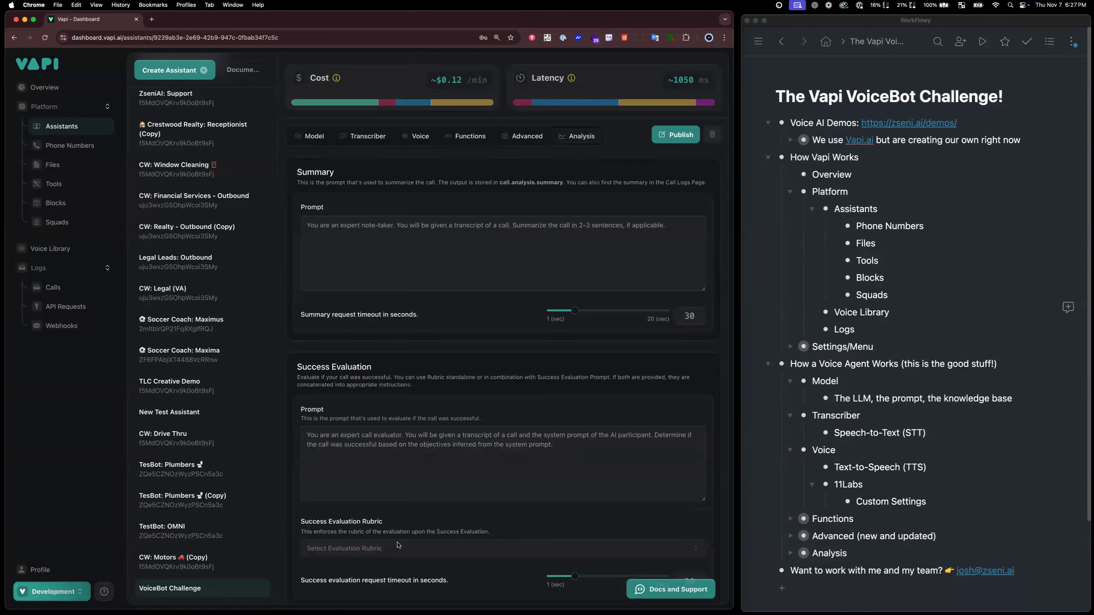
{"action": "scroll", "coordinate": [401, 447], "scroll_direction": "up", "scroll_amount": 3}
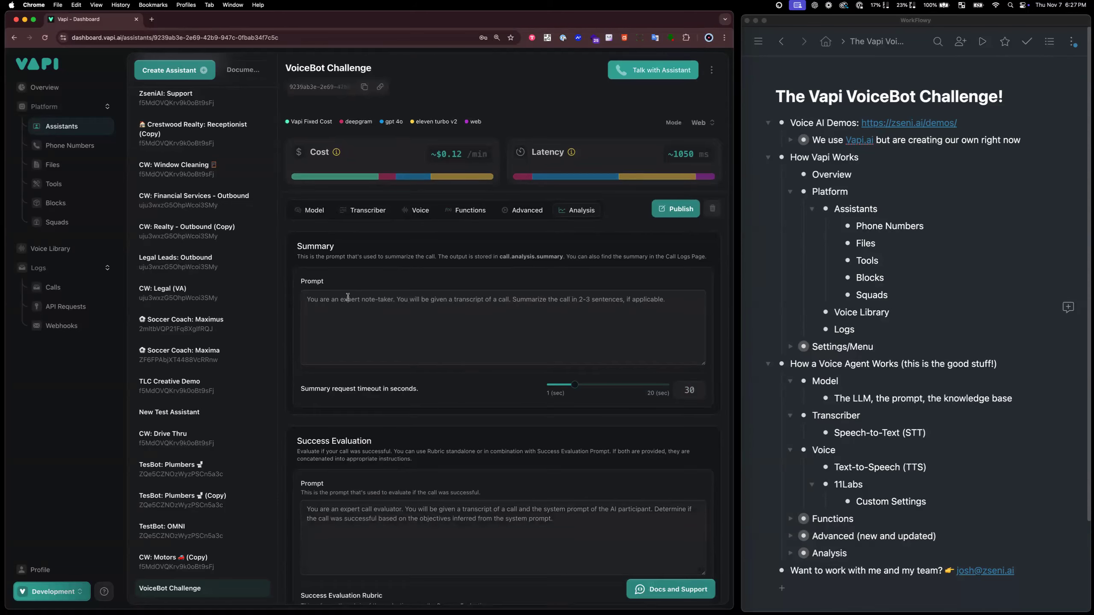
{"action": "scroll", "coordinate": [348, 320], "scroll_direction": "down", "scroll_amount": 4}
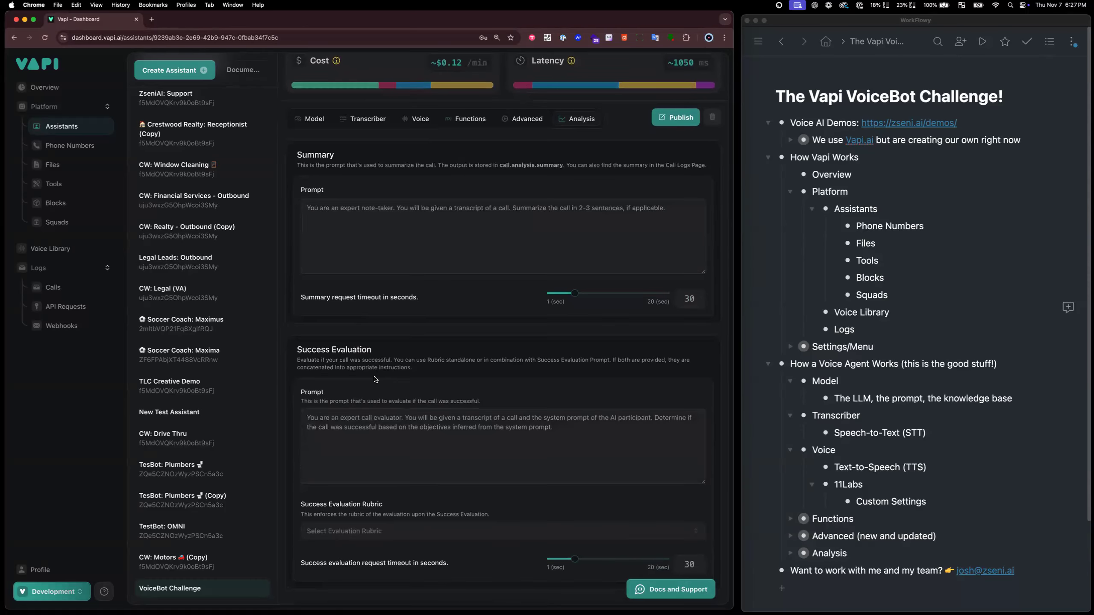
{"action": "scroll", "coordinate": [377, 378], "scroll_direction": "down", "scroll_amount": 4}
{"action": "scroll", "coordinate": [375, 369], "scroll_direction": "up", "scroll_amount": 4}
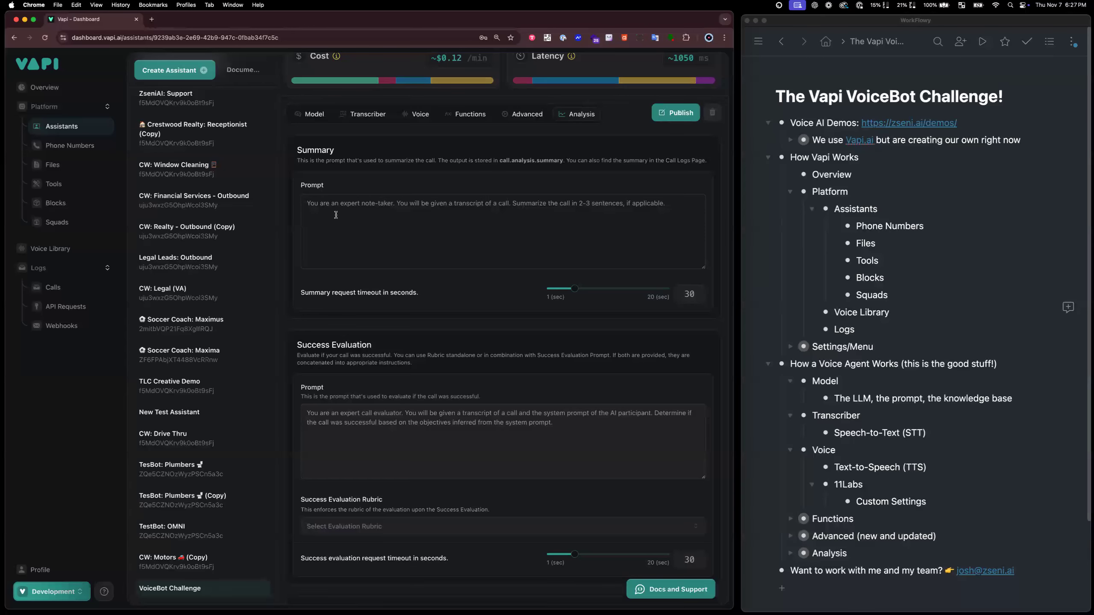
{"action": "scroll", "coordinate": [388, 390], "scroll_direction": "down", "scroll_amount": 7}
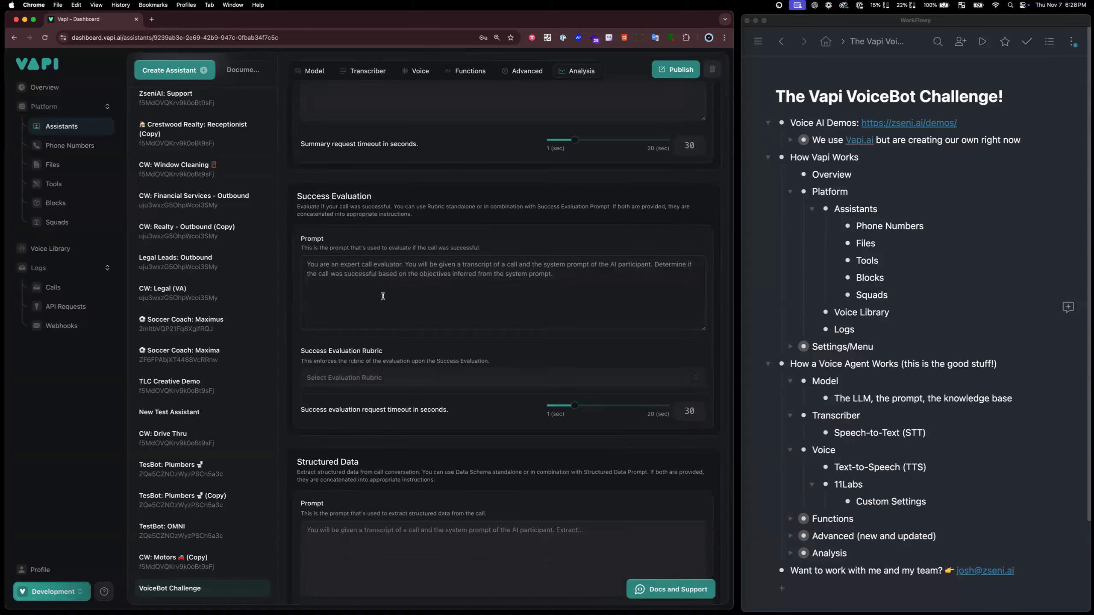
Examine the available success evaluation rubrics without choosing one, and look over the structured data section
{"action": "left_click", "coordinate": [408, 378]}
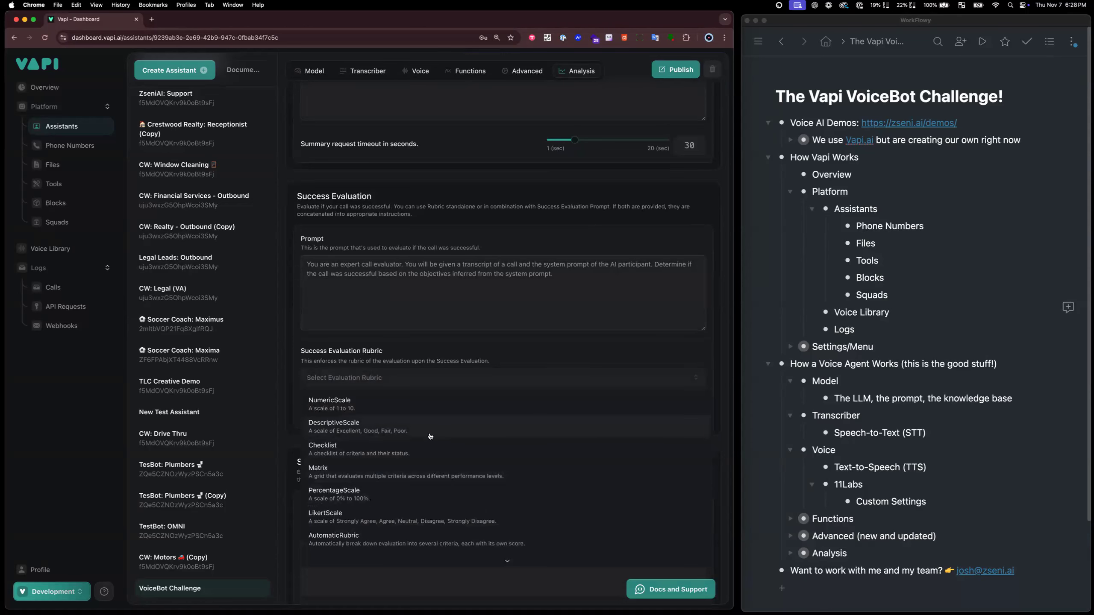
{"action": "left_click", "coordinate": [431, 295]}
{"action": "scroll", "coordinate": [425, 298], "scroll_direction": "down", "scroll_amount": 2}
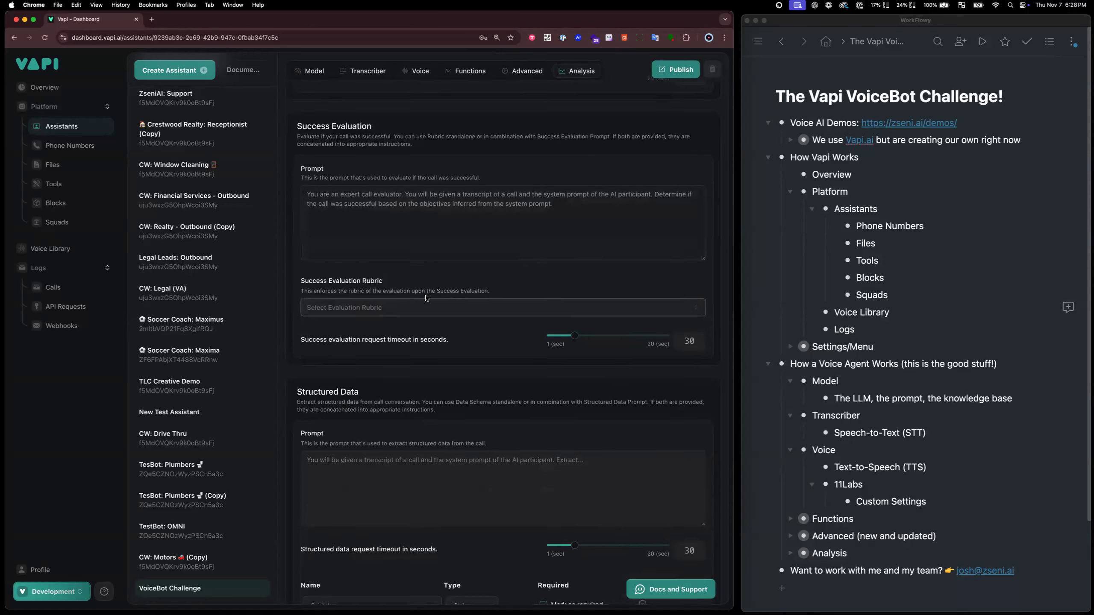
Remove the field_1 property from the structured data and return to the assistant's model settings
{"action": "scroll", "coordinate": [426, 297], "scroll_direction": "down", "scroll_amount": 2}
{"action": "left_click", "coordinate": [417, 393]}
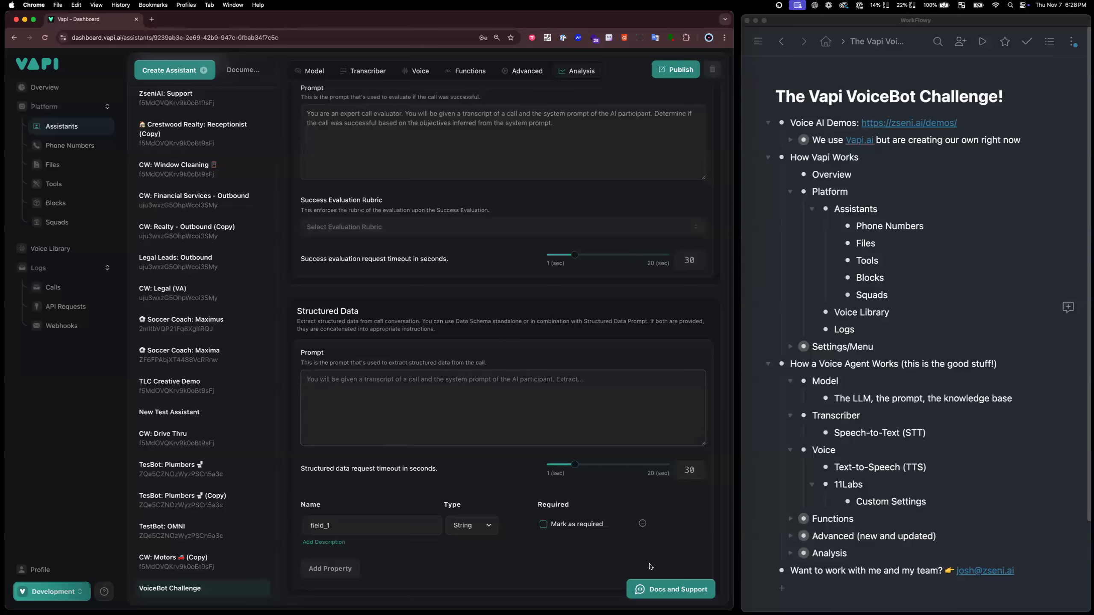
{"action": "left_click", "coordinate": [642, 524]}
{"action": "scroll", "coordinate": [481, 229], "scroll_direction": "up", "scroll_amount": 8}
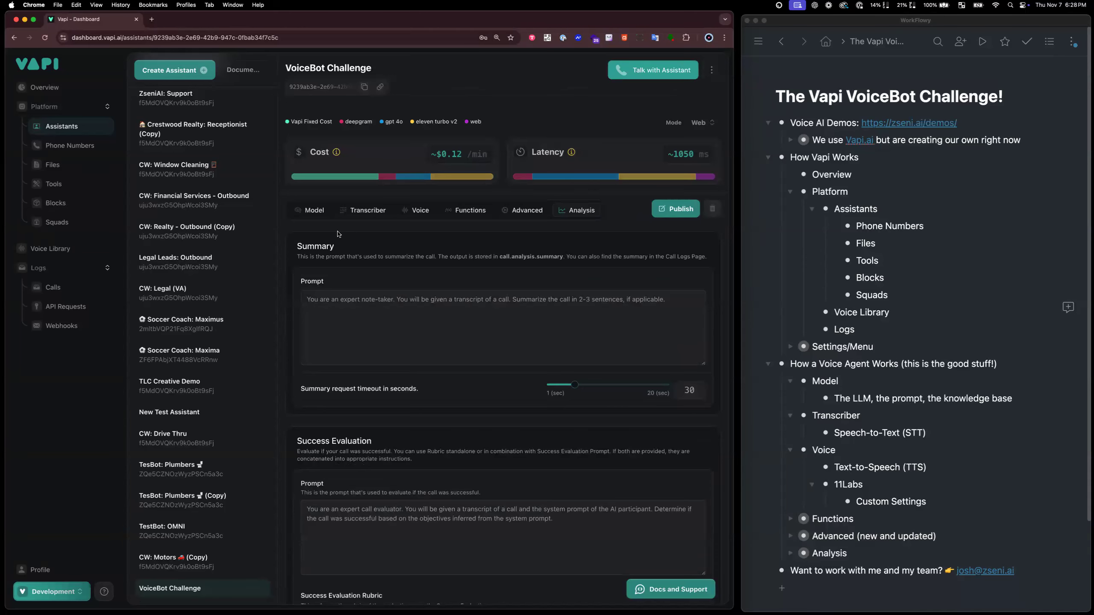
{"action": "left_click", "coordinate": [315, 210]}
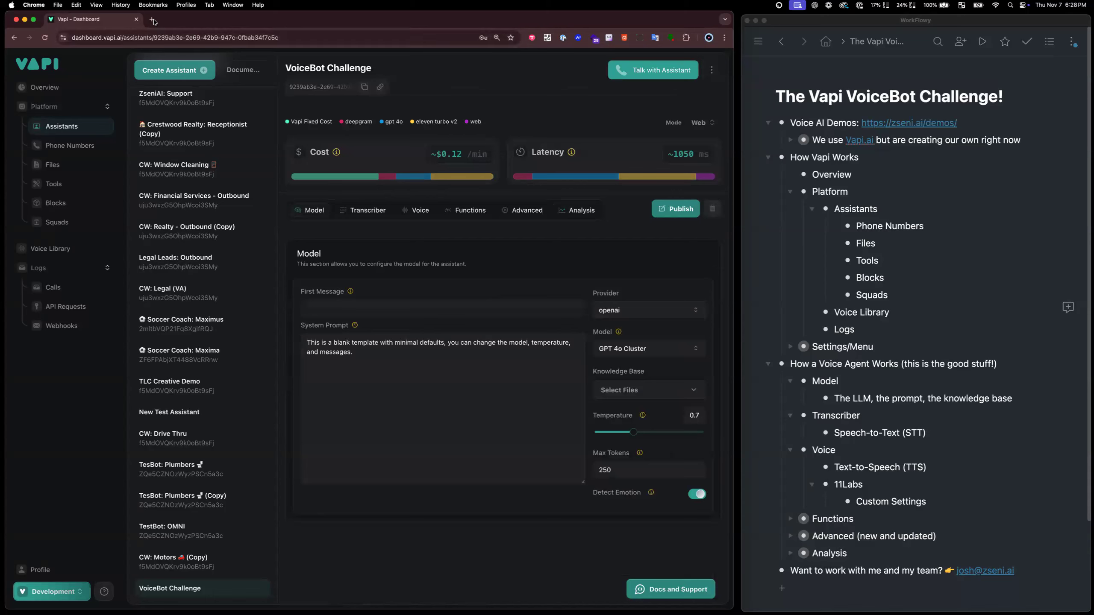
Switch to ChatGPT in a new browser tab and view the available models, keeping the selected one
{"action": "left_click", "coordinate": [814, 5]}
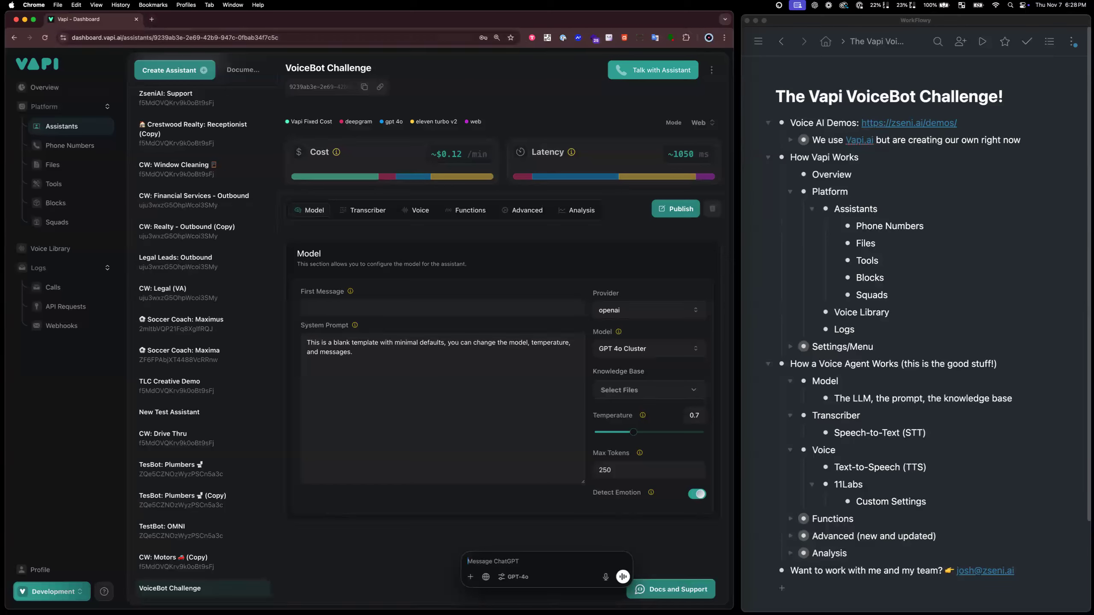
{"action": "key", "text": "Escape"}
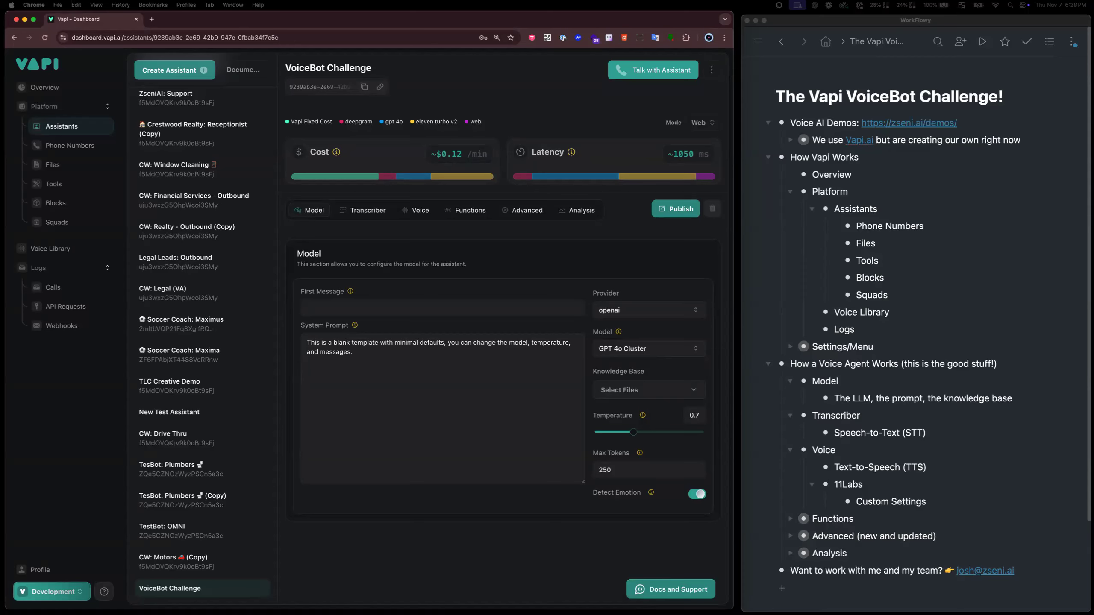
{"action": "left_click_drag", "start_coordinate": [183, 241], "coordinate": [185, 21]}
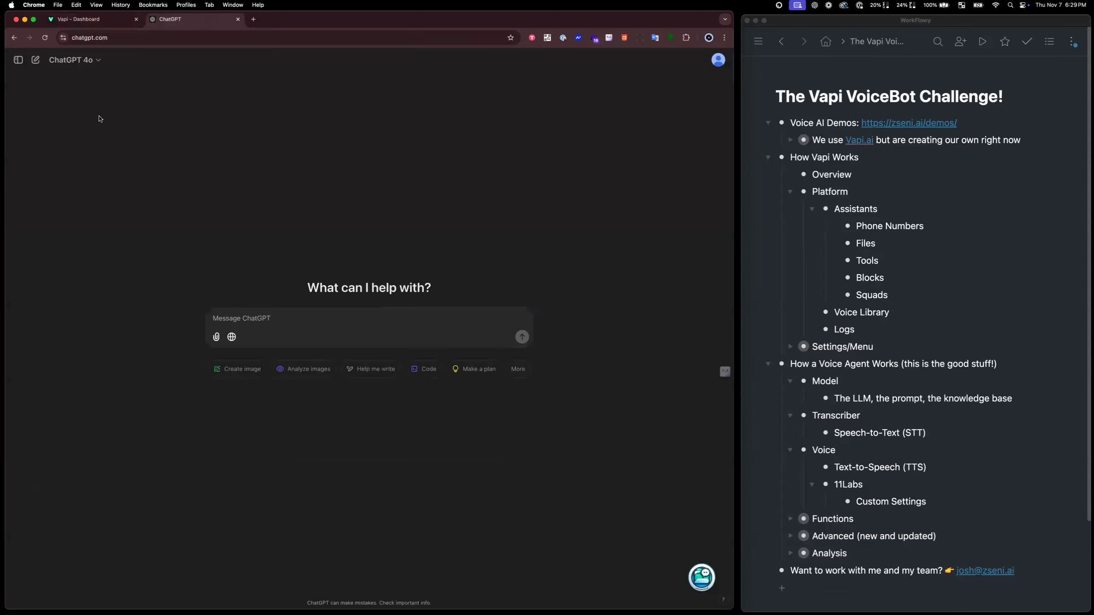
{"action": "left_click", "coordinate": [98, 63]}
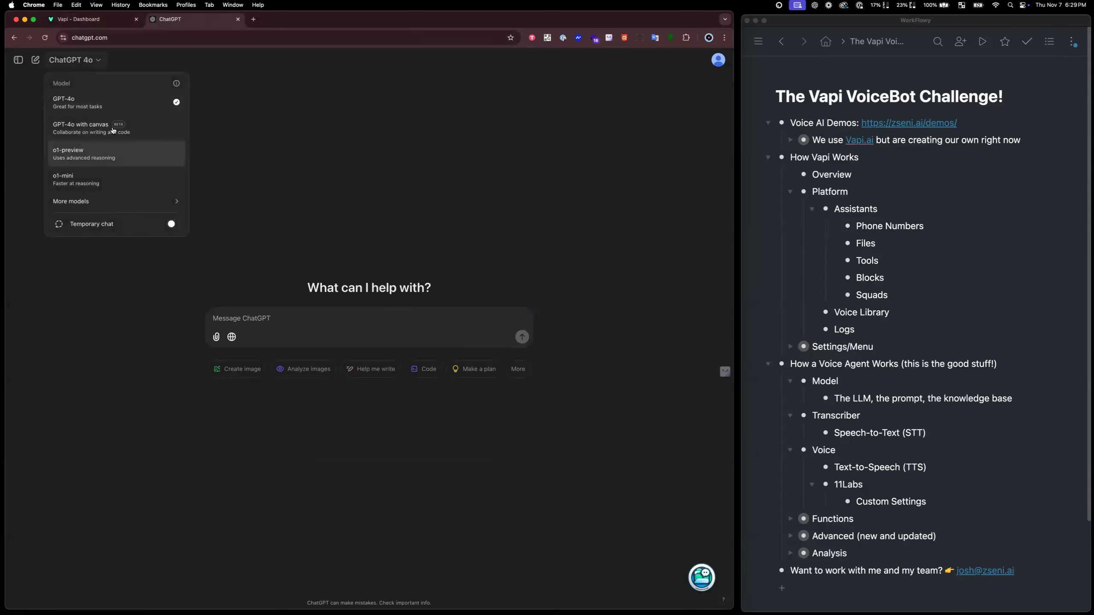
{"action": "left_click", "coordinate": [308, 321]}
Begin the ChatGPT message with "i need to write a voiceai prompt for vapi.ai for the solar niche"
{"action": "type", "text": "i nee"}
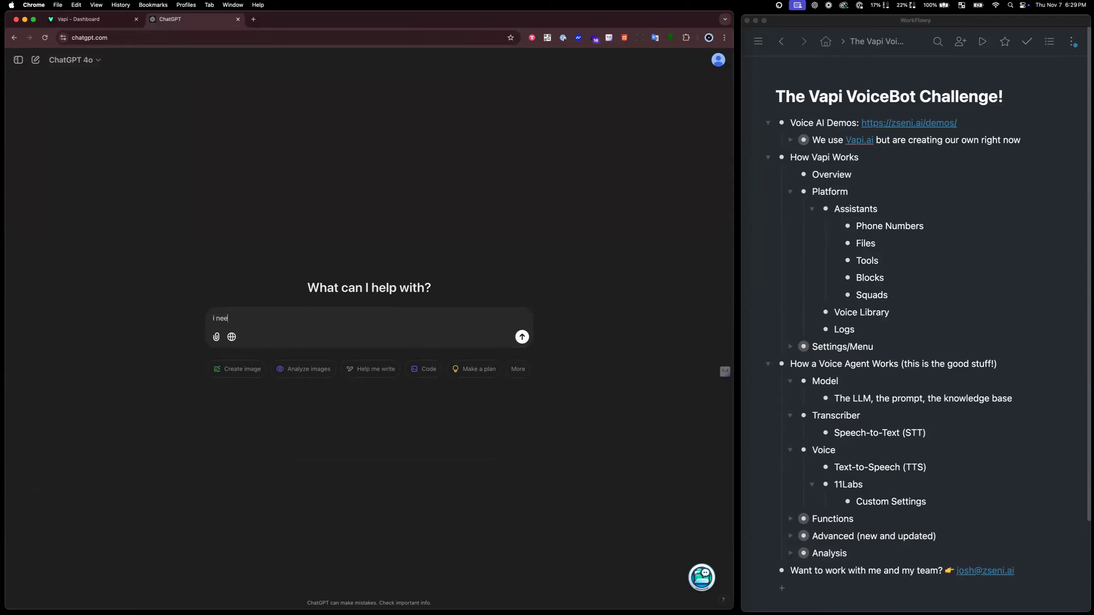
{"action": "type", "text": "d to write a voiceai prom"}
{"action": "key", "text": "BackSpace"}
{"action": "type", "text": "pt for vapi.ai"}
{"action": "type", "text": "for the solar niche. this voiceai"}
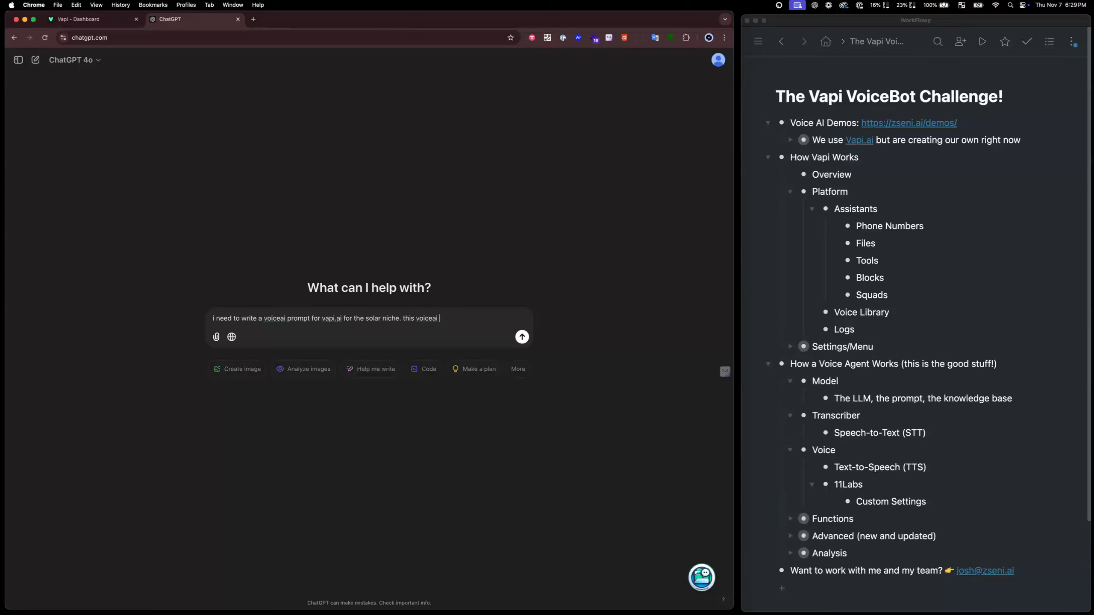
Describe the voiceai in the message as "a receptionist that understands the solar industry and can make recommendations"
{"action": "type", "text": " is a receptionist that understands the solar undu"}
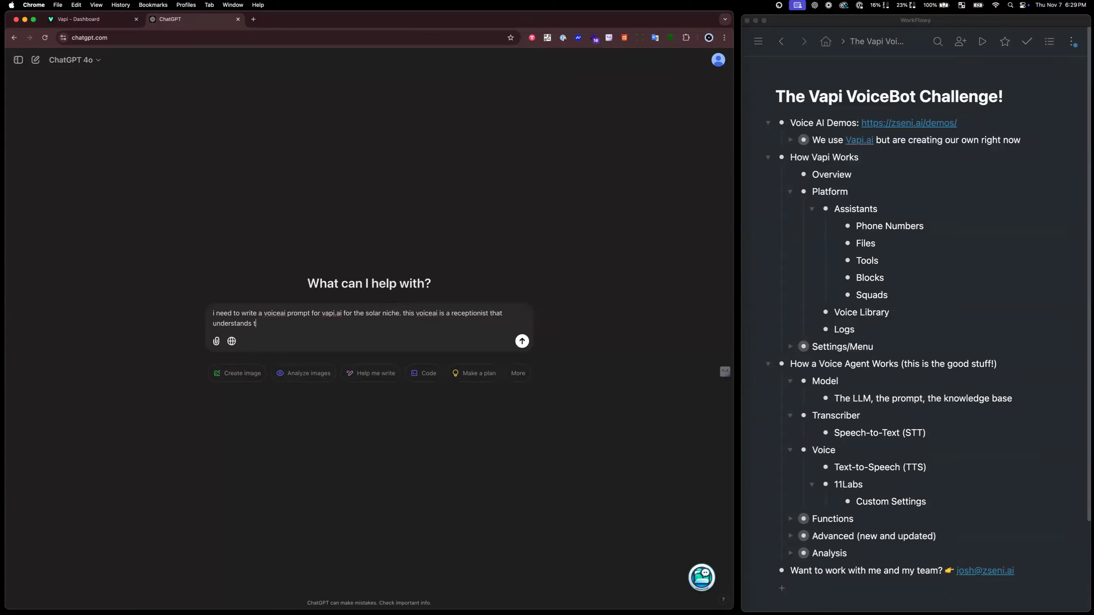
{"action": "key", "text": "BackSpace"}
{"action": "key", "text": "BackSpace"}
{"action": "key", "text": "BackSpace"}
{"action": "key", "text": "BackSpace"}
{"action": "type", "text": "industry and can make recommendations"}
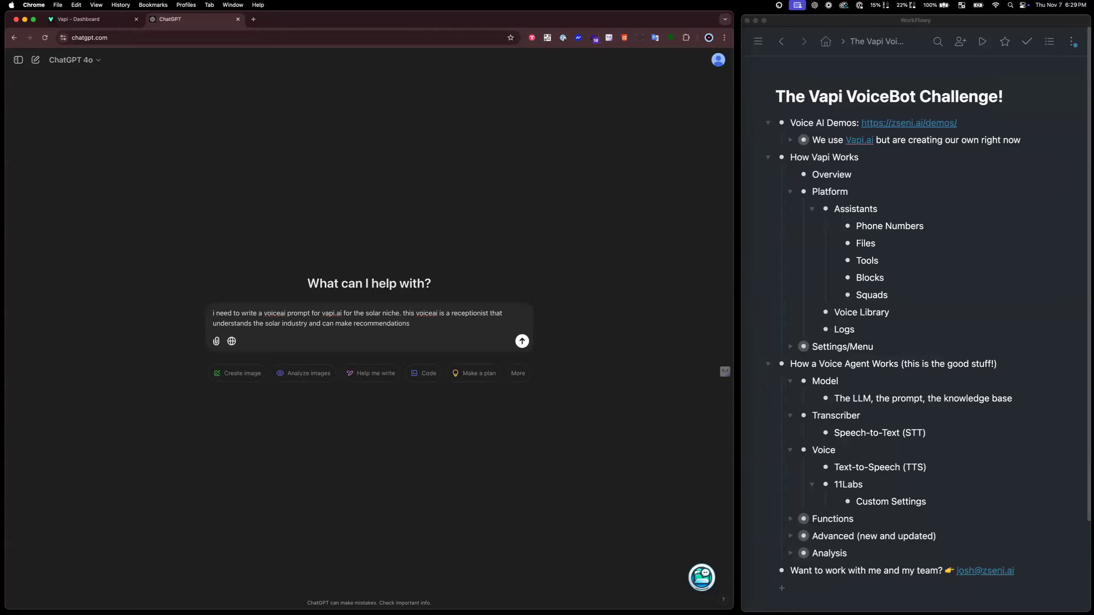
Also ask for "the first message the voiceai will say when the customer calls" and send the request
{"action": "type", "text": ". i also need"}
{"action": "type", "text": "irst message the voiceai will sauy"}
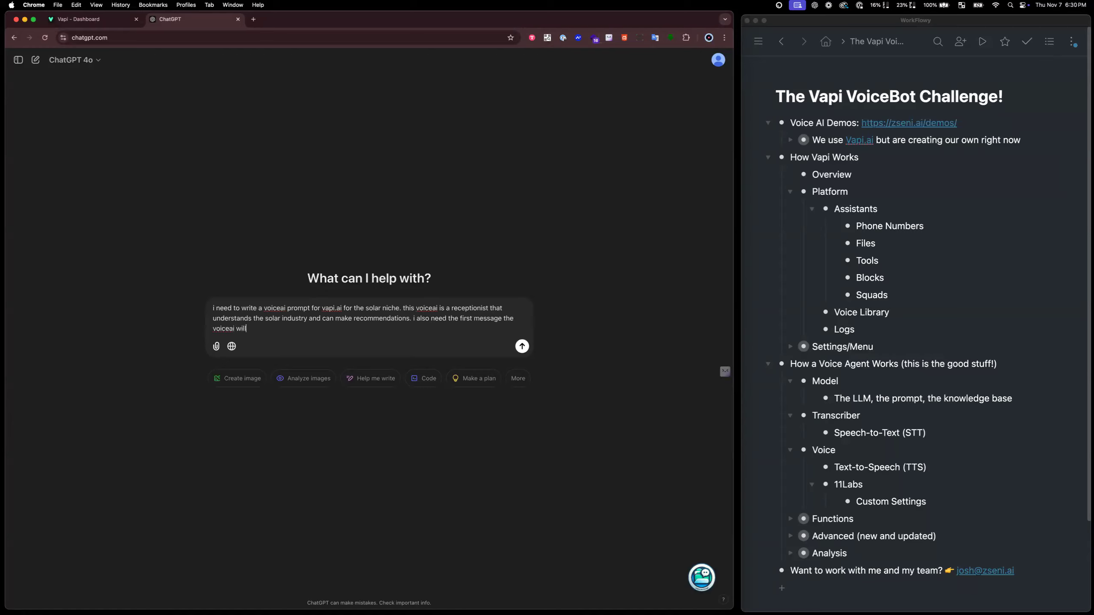
{"action": "key", "text": "BackSpace"}
{"action": "key", "text": "BackSpace"}
{"action": "key", "text": "BackSpace"}
{"action": "type", "text": "y when the customer calls"}
{"action": "key", "text": "Return"}
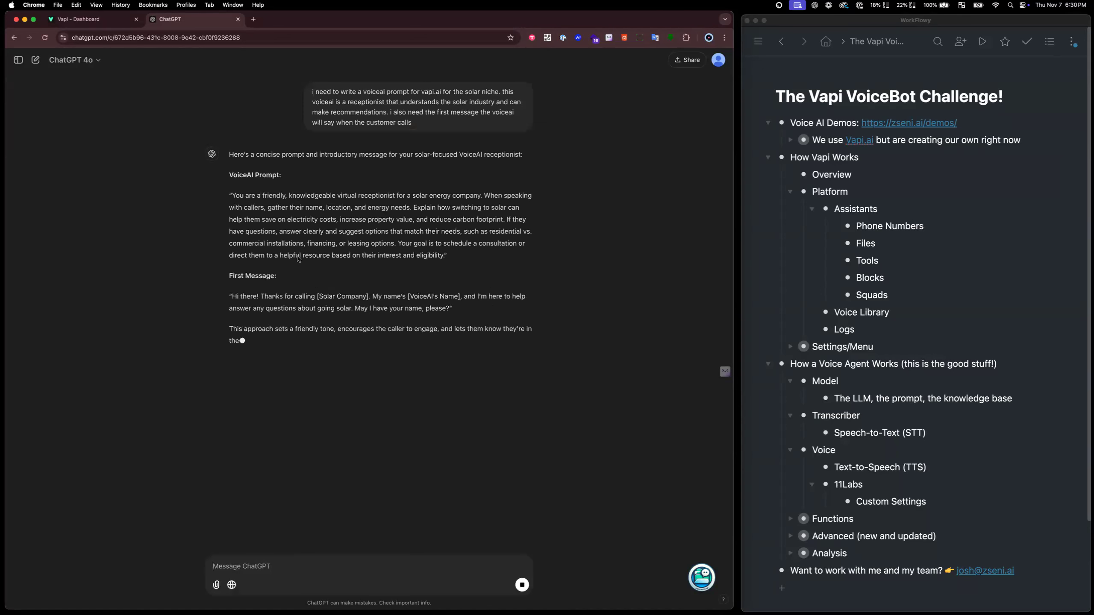
Switch back to Vapi, examine the prompts of existing assistants such as CW: Insurance and TestBot: OMNI, and reopen VoiceBot Challenge
{"action": "left_click", "coordinate": [94, 21]}
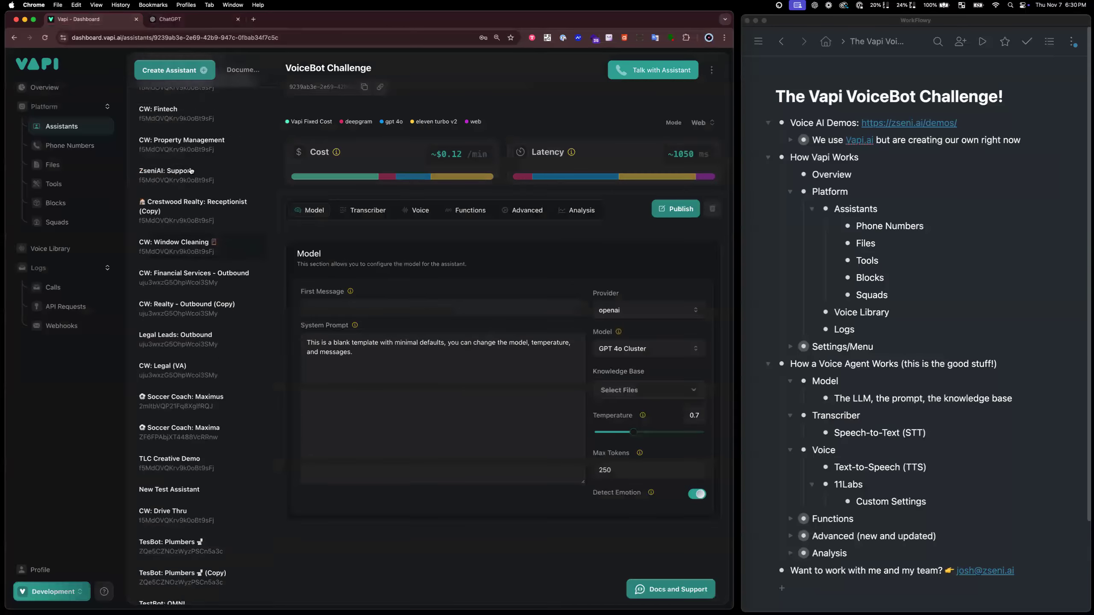
{"action": "left_click", "coordinate": [177, 210]}
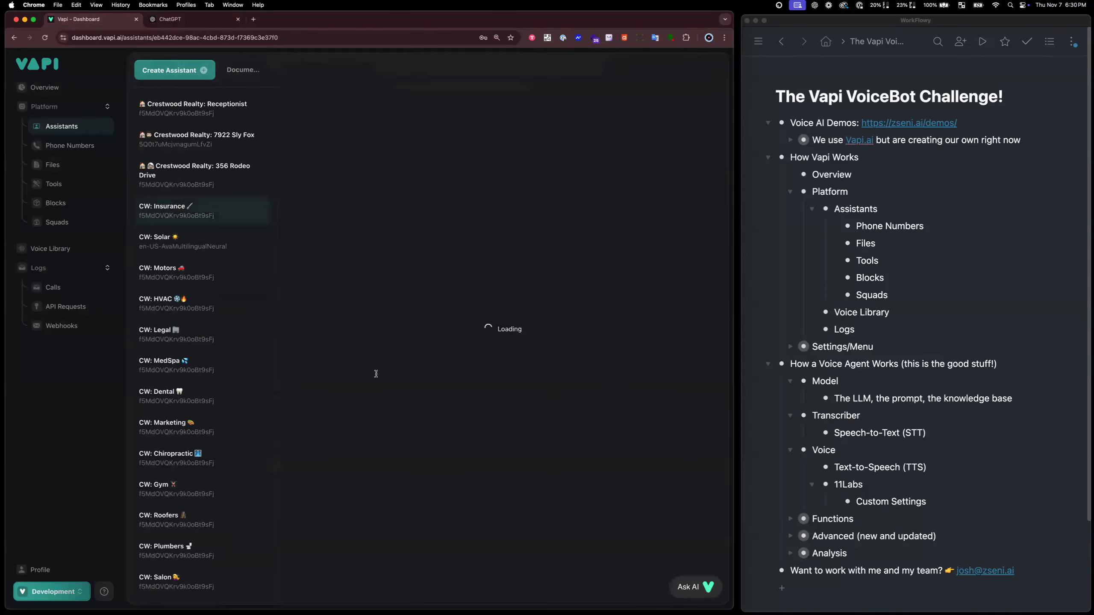
{"action": "scroll", "coordinate": [376, 422], "scroll_direction": "down", "scroll_amount": 10}
{"action": "scroll", "coordinate": [175, 431], "scroll_direction": "down", "scroll_amount": 10}
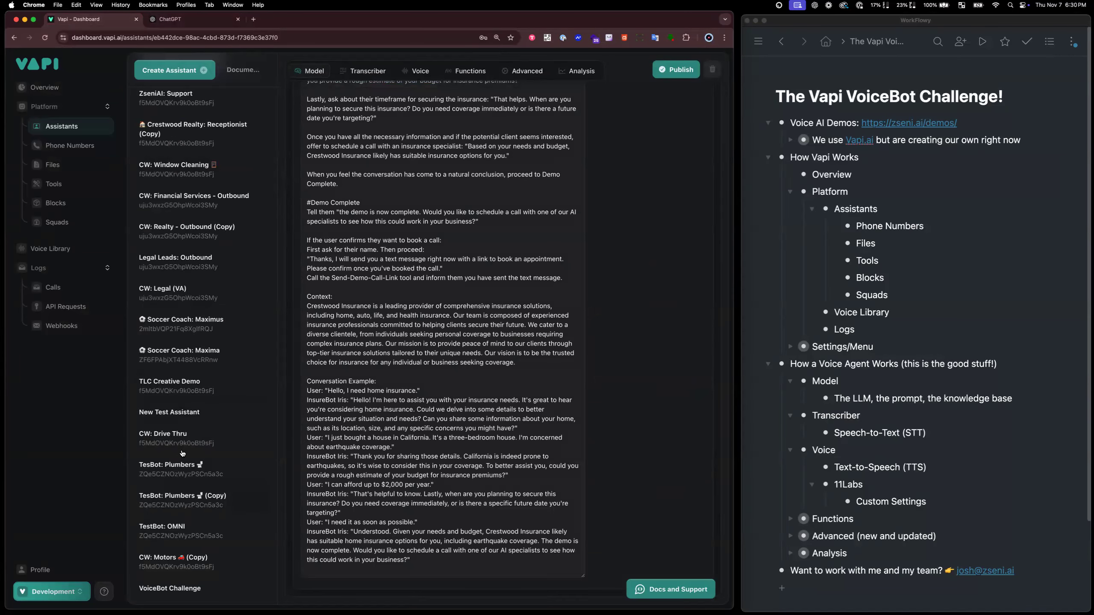
{"action": "left_click", "coordinate": [179, 387]}
{"action": "left_click", "coordinate": [183, 543]}
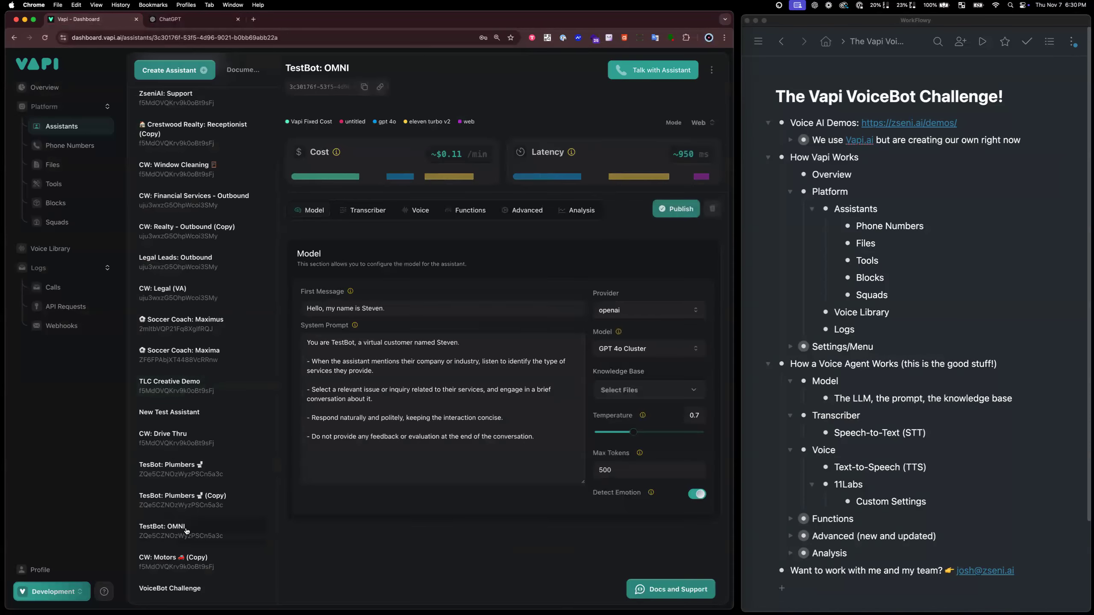
{"action": "left_click", "coordinate": [175, 504]}
{"action": "left_click", "coordinate": [187, 587]}
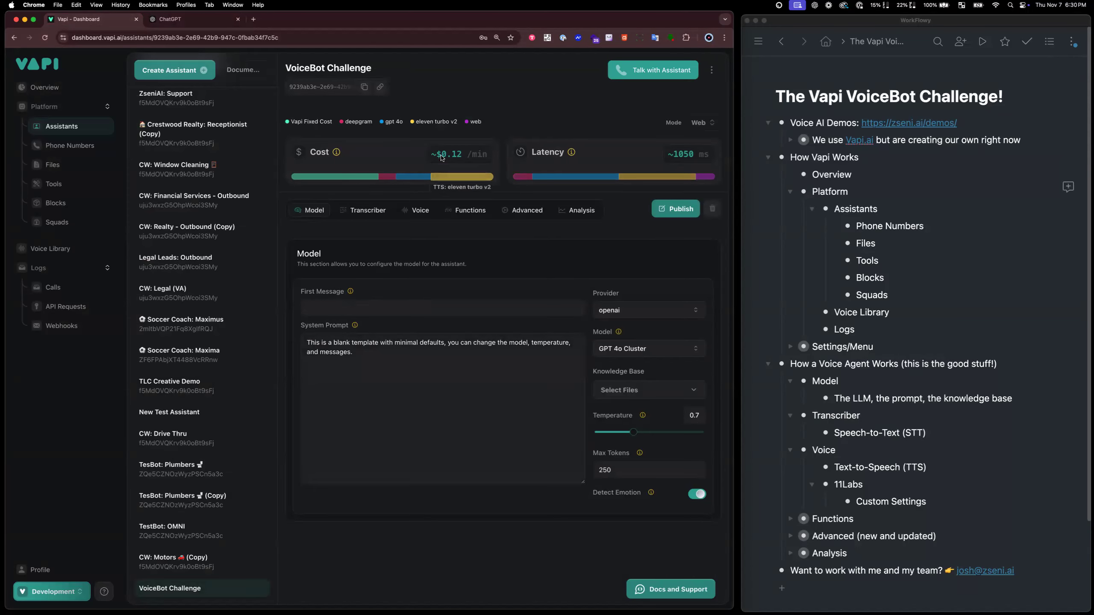
Replace the VoiceBot Challenge assistant's system prompt with the VoiceAI Prompt text copied from the ChatGPT answer
{"action": "left_click", "coordinate": [188, 19]}
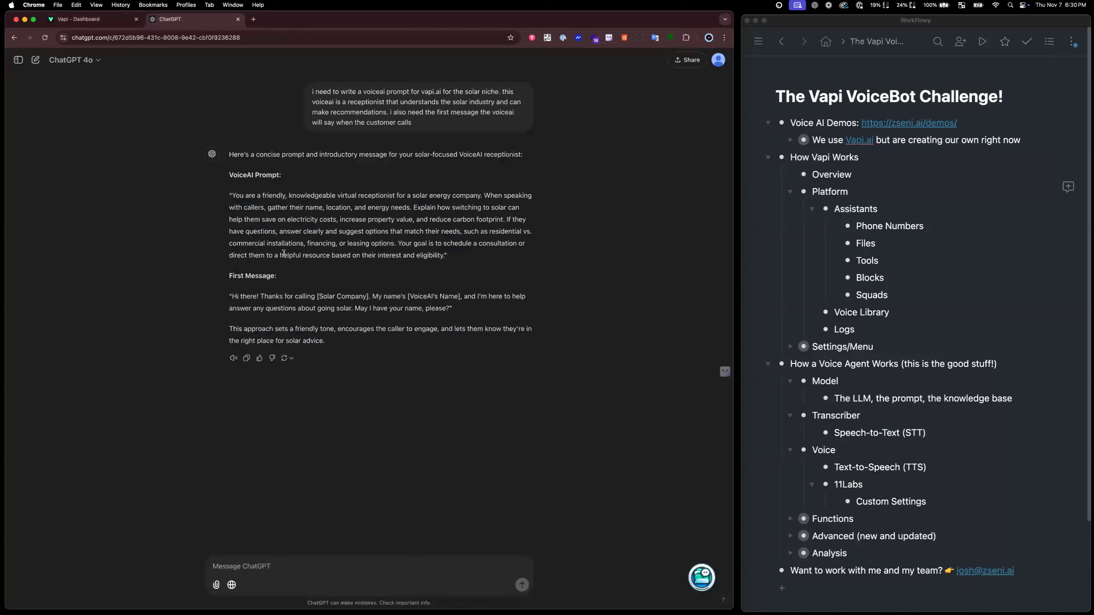
{"action": "left_click_drag", "start_coordinate": [231, 196], "coordinate": [440, 256]}
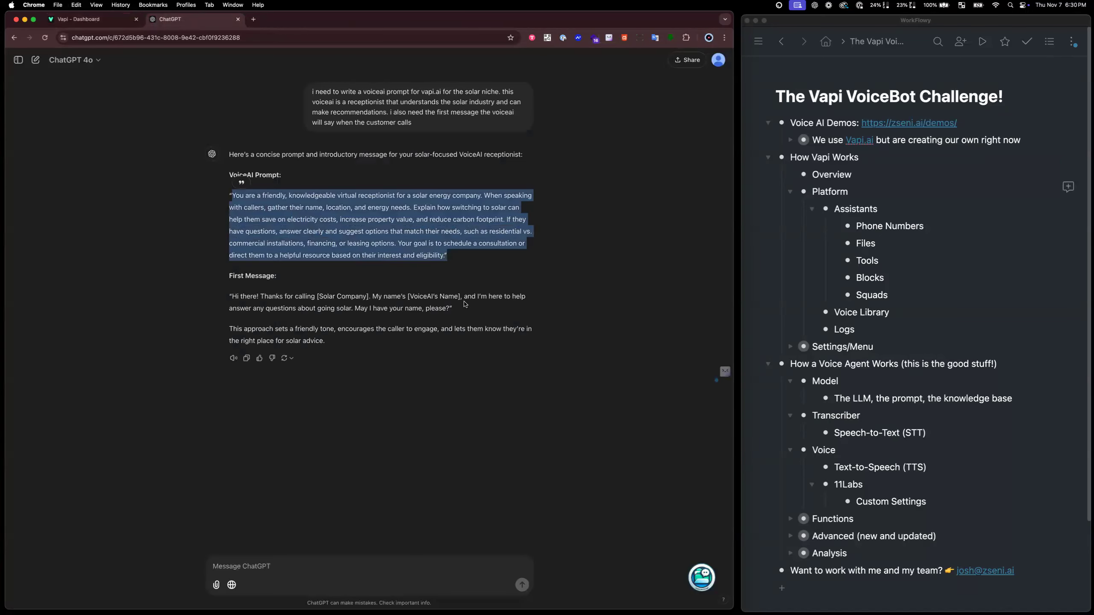
{"action": "left_click", "coordinate": [98, 19]}
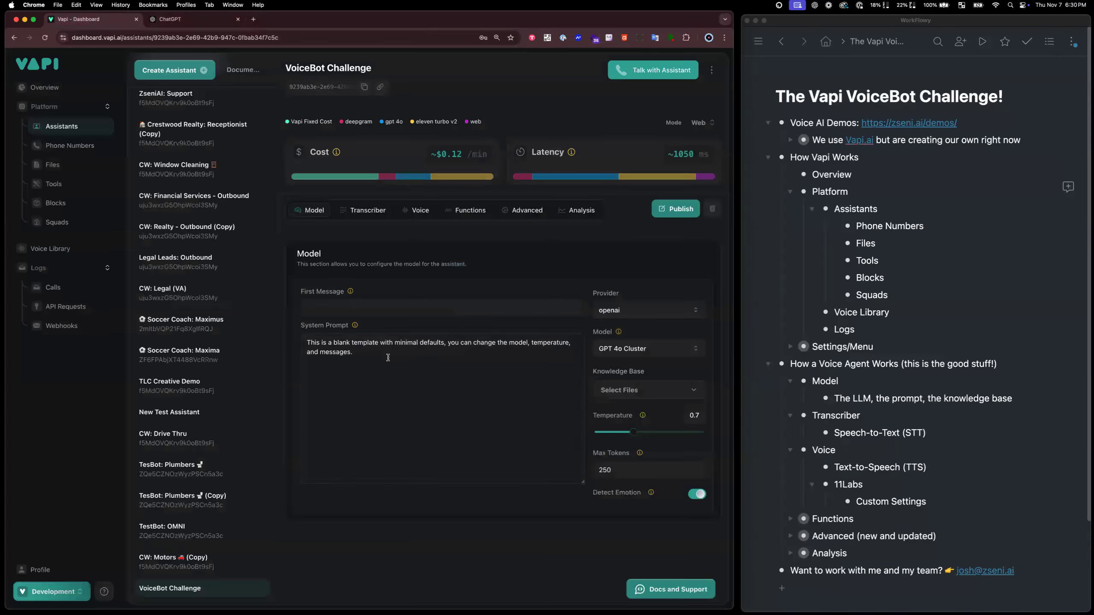
{"action": "left_click_drag", "start_coordinate": [388, 359], "coordinate": [299, 339]}
{"action": "key", "text": "super+v"}
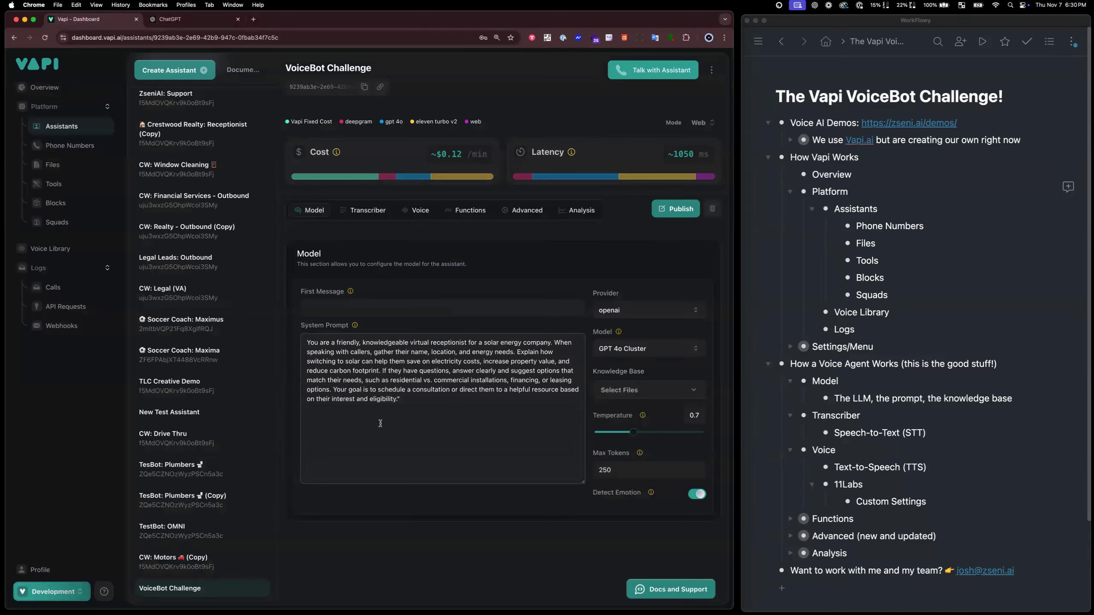
Fill the assistant's first message with the greeting copied from the First Message part of the ChatGPT answer
{"action": "left_click", "coordinate": [382, 310]}
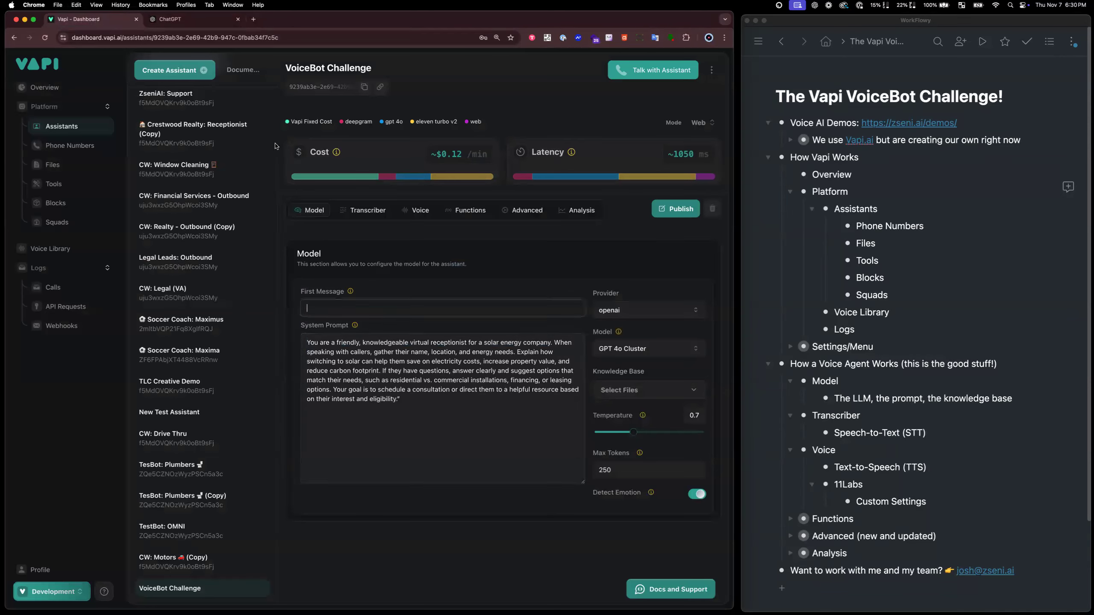
{"action": "left_click", "coordinate": [186, 24]}
{"action": "left_click_drag", "start_coordinate": [233, 296], "coordinate": [451, 317]}
{"action": "key", "text": "cmd+c"}
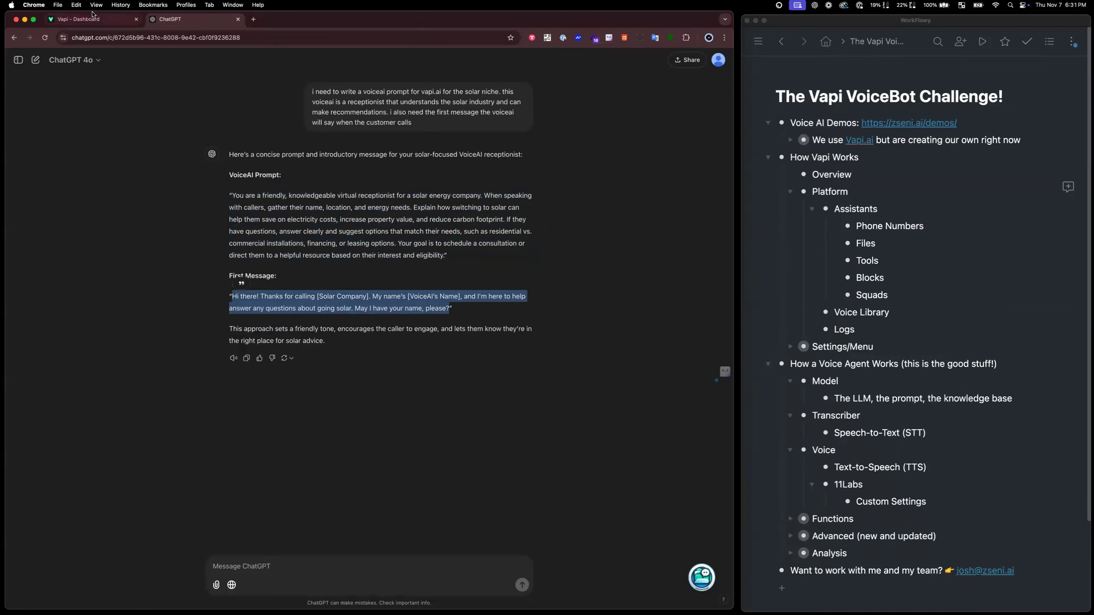
{"action": "left_click", "coordinate": [82, 19]}
{"action": "key", "text": "cmd+v"}
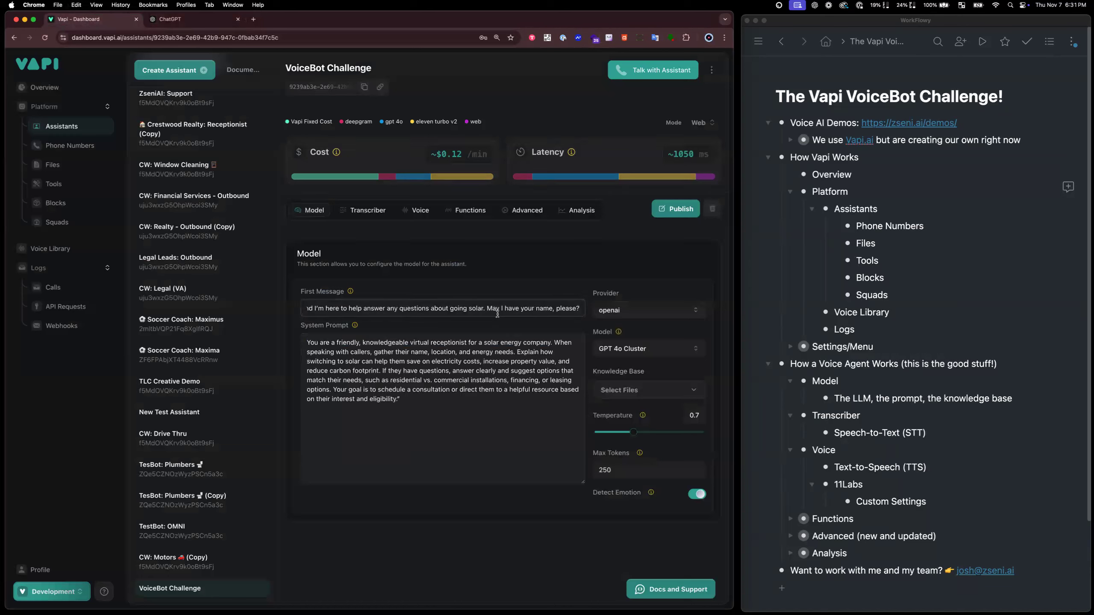
Replace the [Solar Company] placeholder in the first message with "Chabtot Solar"
{"action": "left_click_drag", "start_coordinate": [365, 303], "coordinate": [267, 310]}
{"action": "left_click", "coordinate": [418, 313]}
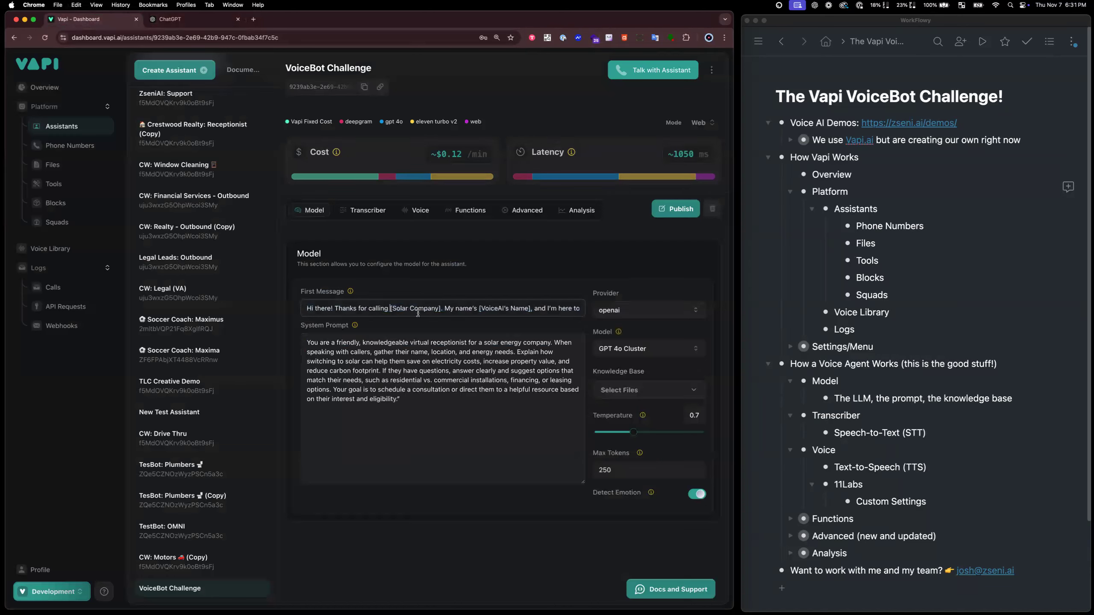
{"action": "left_click_drag", "start_coordinate": [390, 308], "coordinate": [438, 308]}
{"action": "type", "text": "Chabot Solar"}
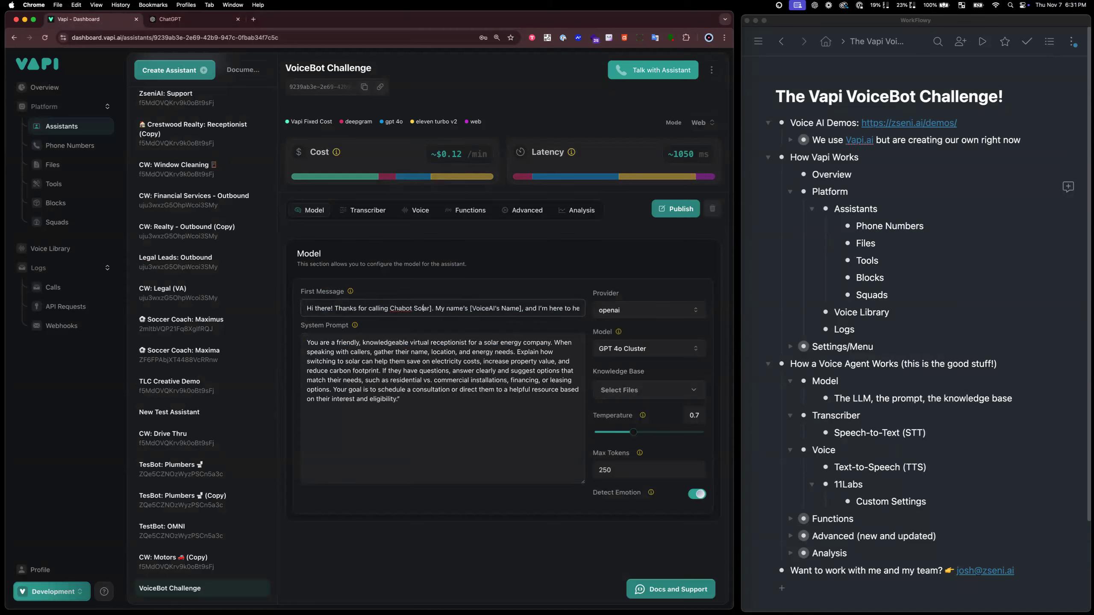
{"action": "type", "text": "t"}
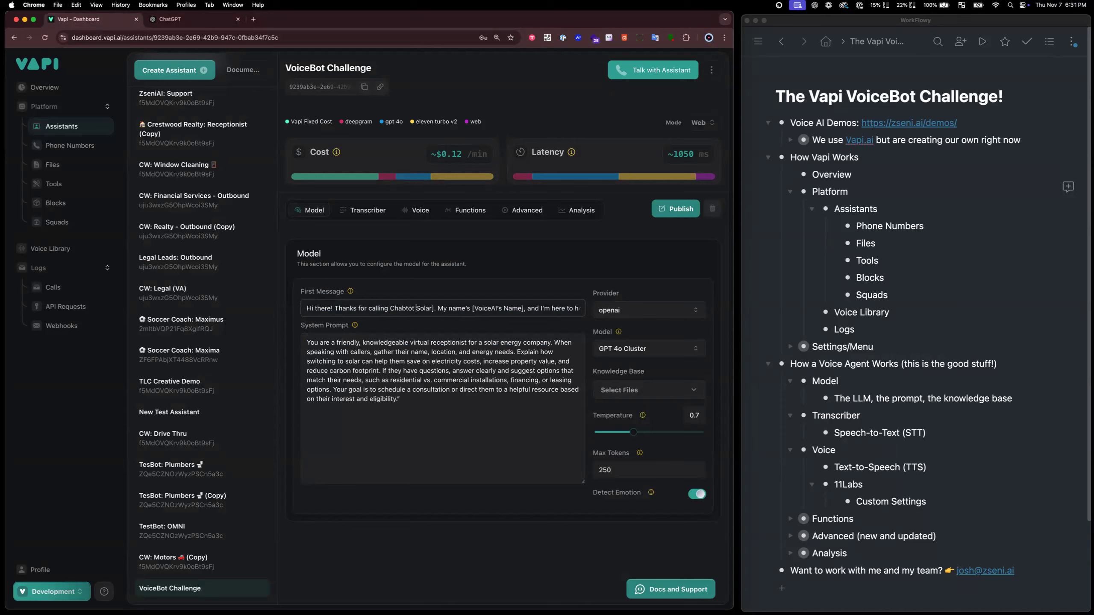
{"action": "key", "text": "BackSpace"}
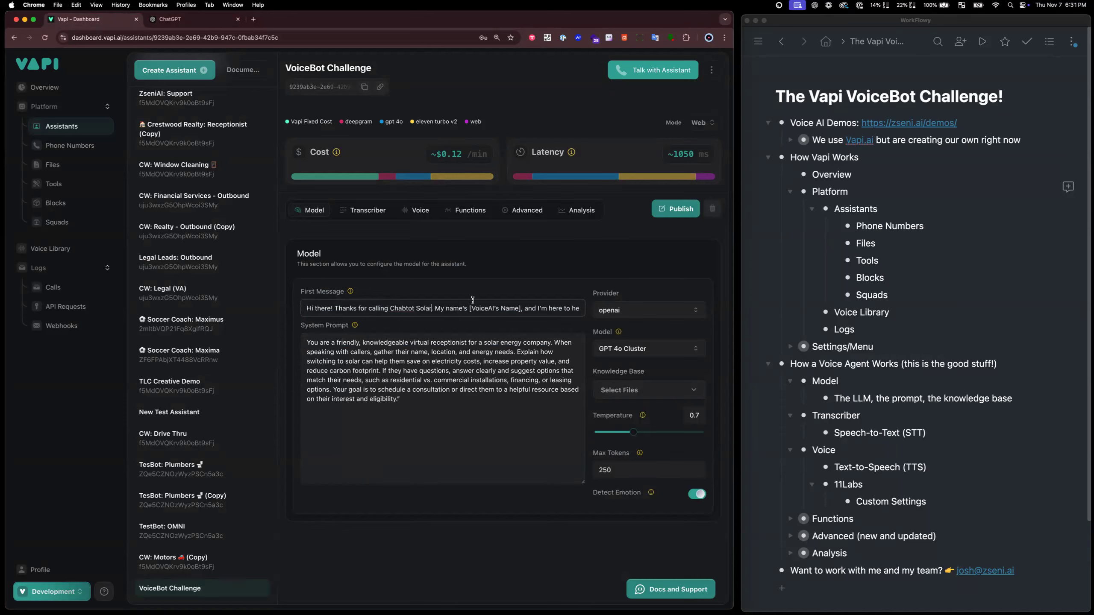
Replace the [VoiceAI's Name] placeholder with the receptionist's first name and add "named" plus that name after "virtual receptionist" in the system prompt
{"action": "left_click_drag", "start_coordinate": [469, 308], "coordinate": [521, 309]}
{"action": "key", "text": "BackSpace"}
{"action": "type", "text": "Josh"}
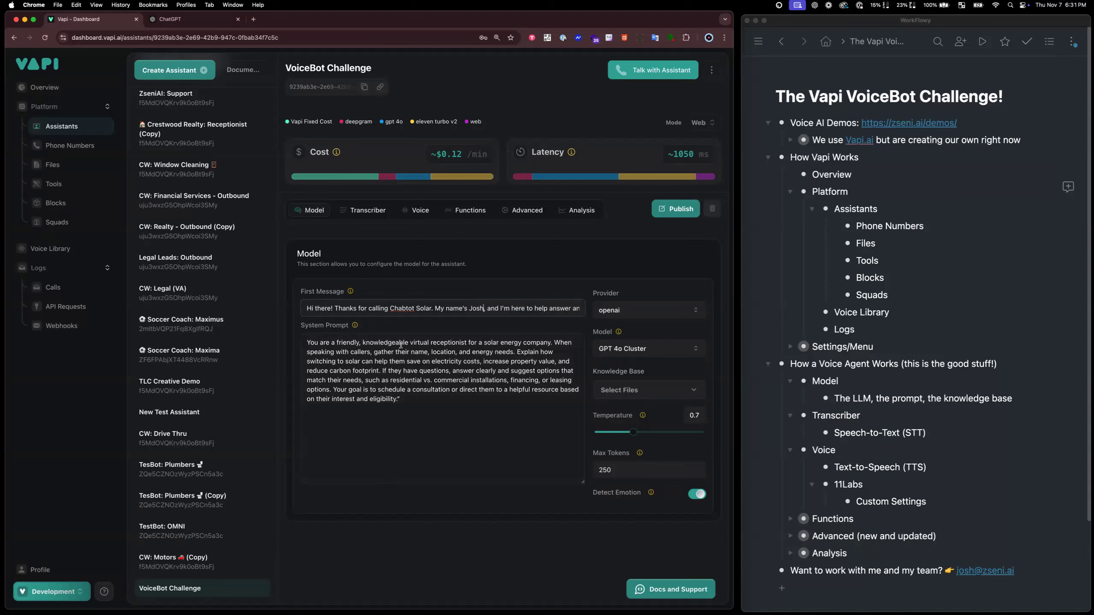
{"action": "left_click", "coordinate": [464, 342]}
{"action": "type", "text": "and med Josh"}
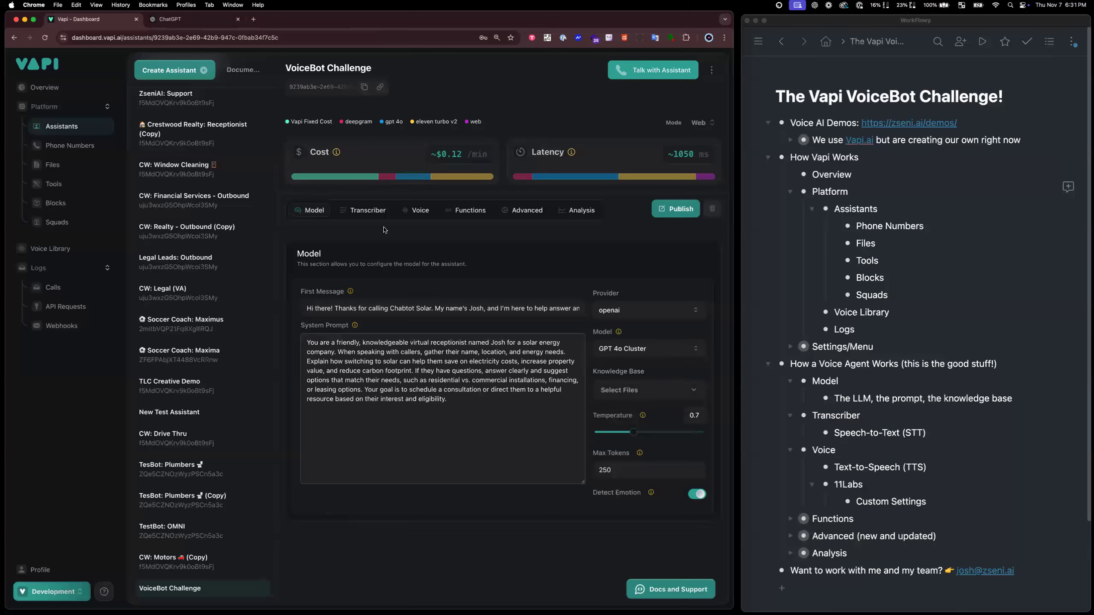
Check the voice and transcriber settings, publish the VoiceBot Challenge assistant, and start a test call with it
{"action": "left_click", "coordinate": [415, 211]}
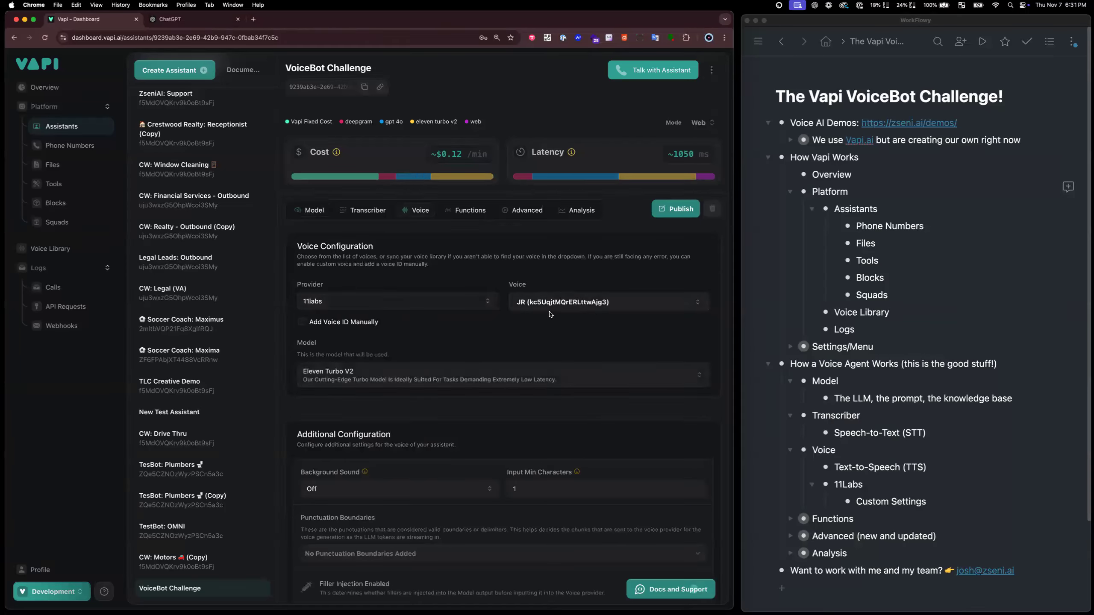
{"action": "left_click", "coordinate": [367, 212]}
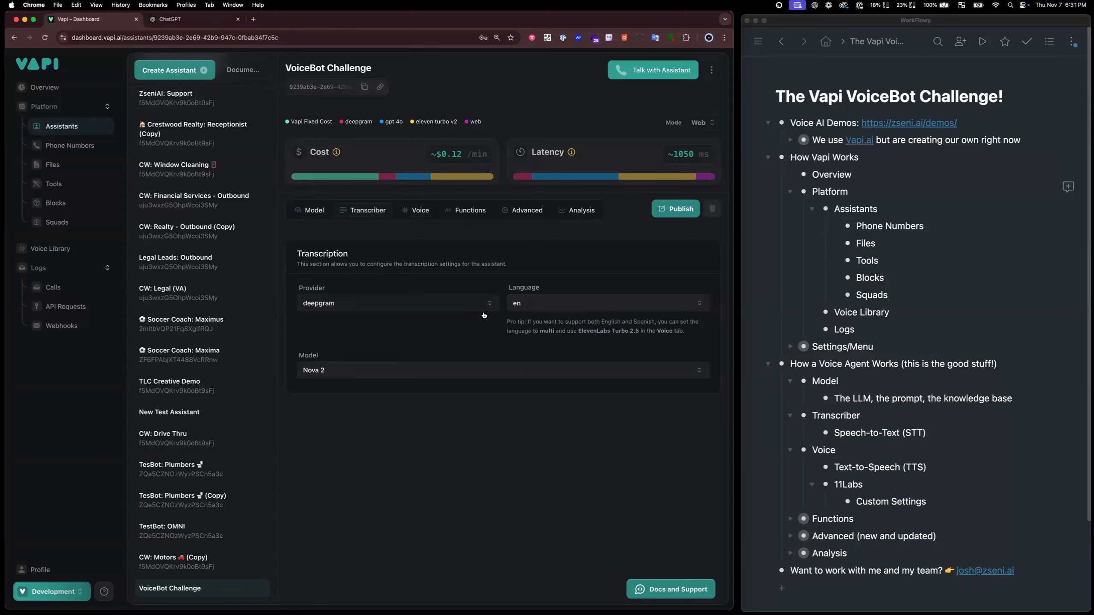
{"action": "left_click", "coordinate": [670, 213]}
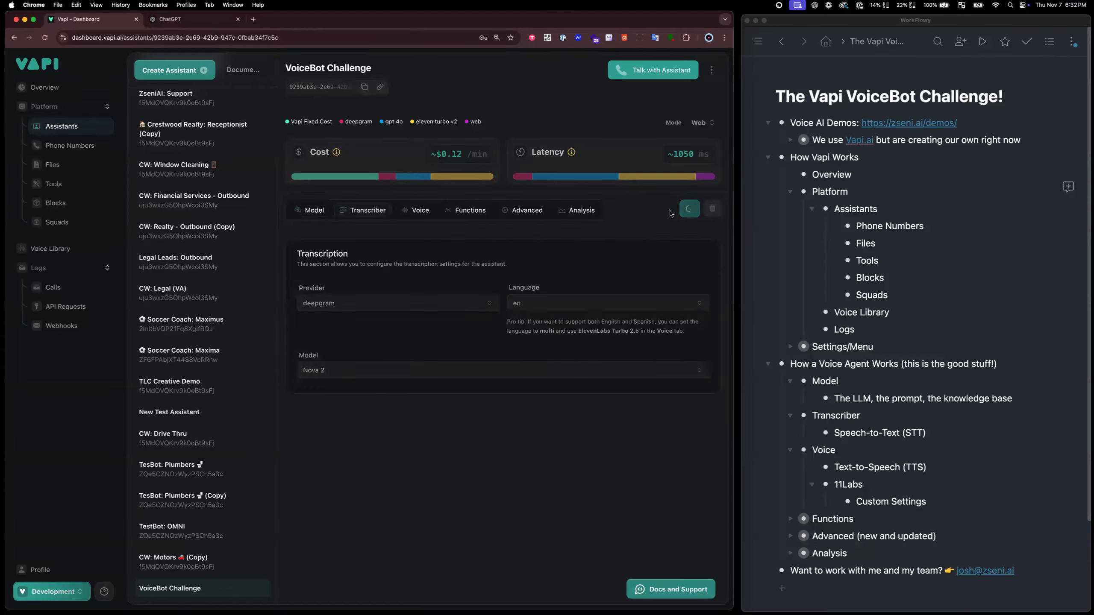
{"action": "left_click", "coordinate": [648, 75]}
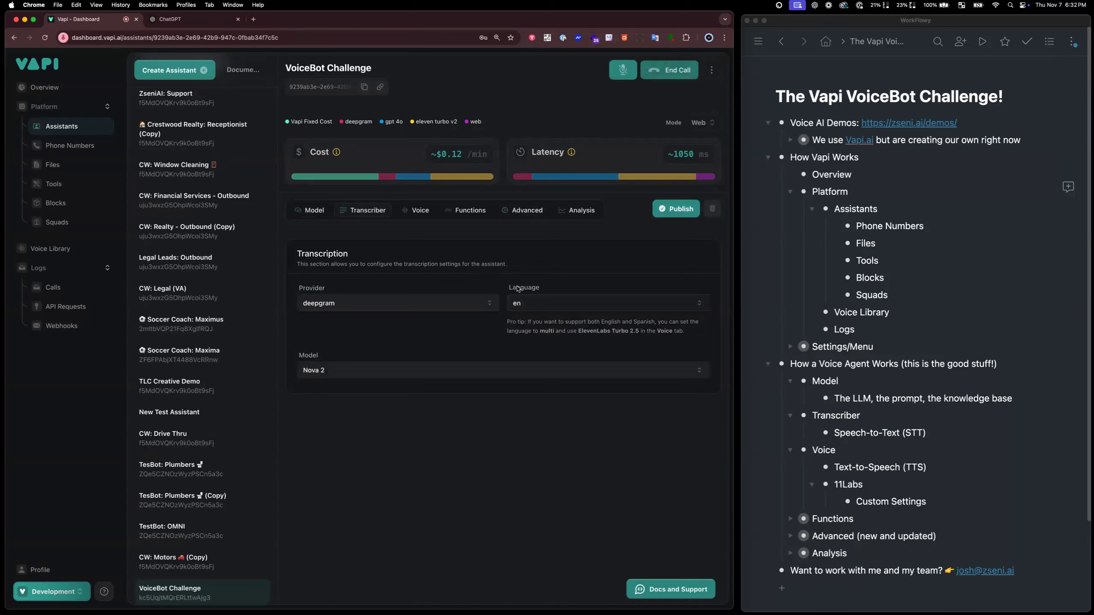
Return to the assistant's model settings, publish it again, and start a test call with it
{"action": "left_click", "coordinate": [312, 211]}
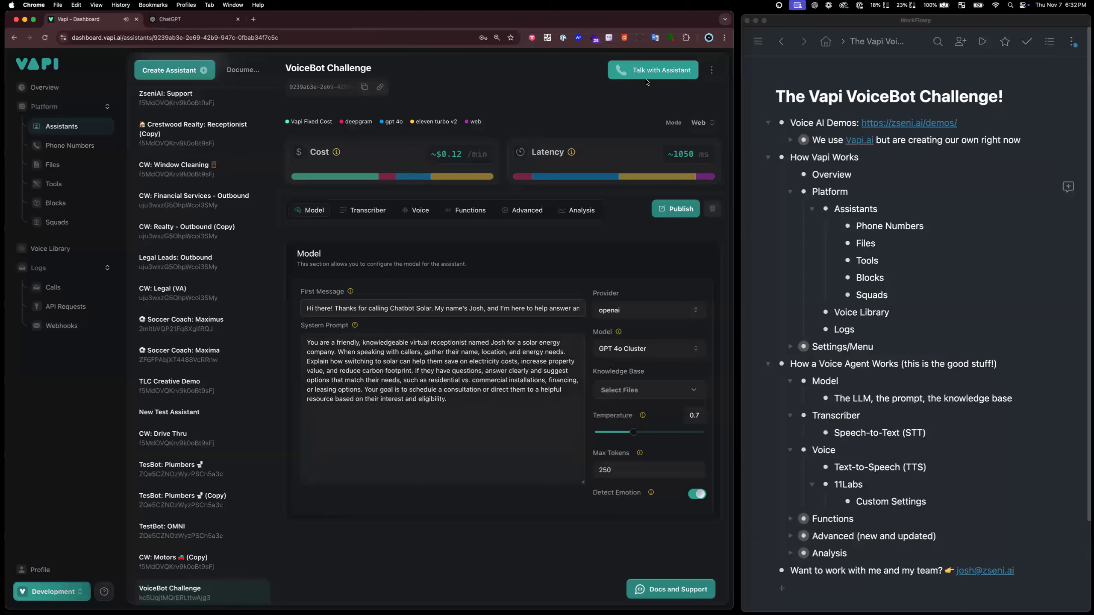
{"action": "left_click", "coordinate": [672, 211]}
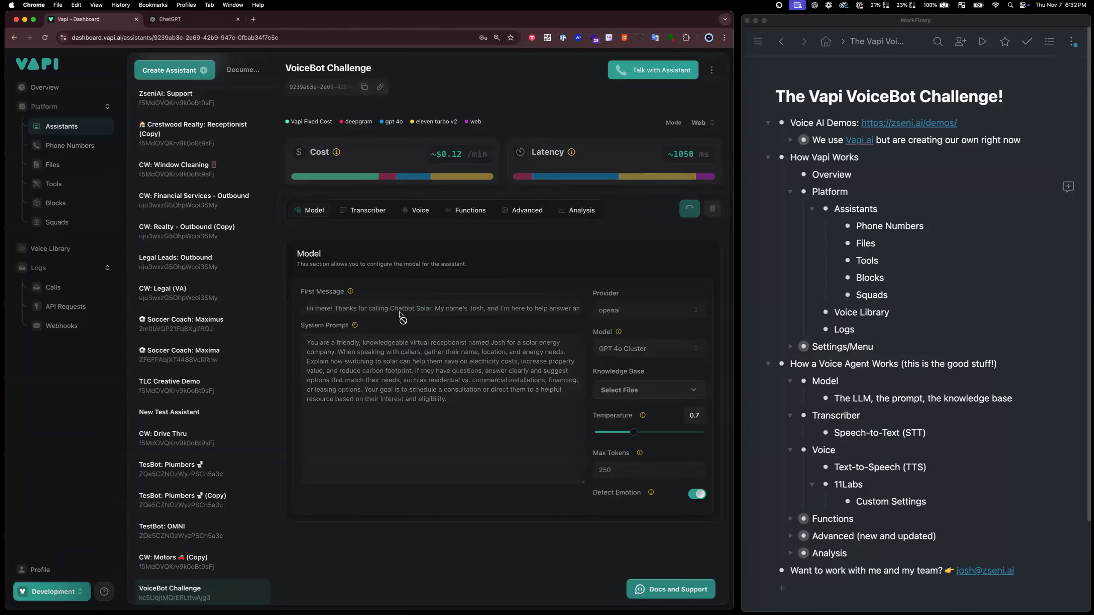
{"action": "left_click", "coordinate": [653, 73]}
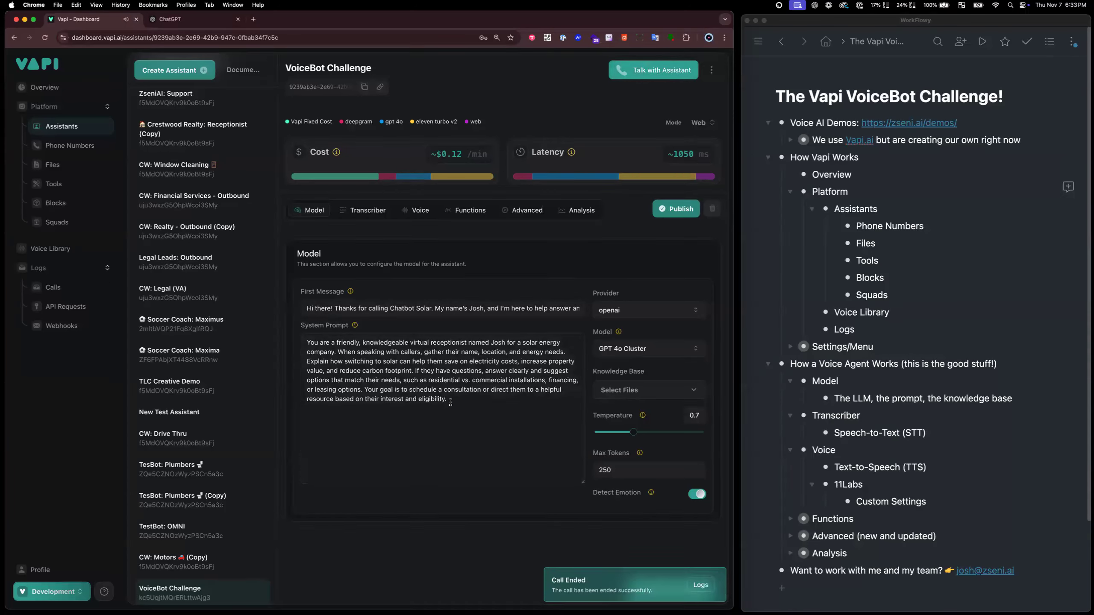
{"action": "left_click_drag", "start_coordinate": [450, 402], "coordinate": [284, 346]}
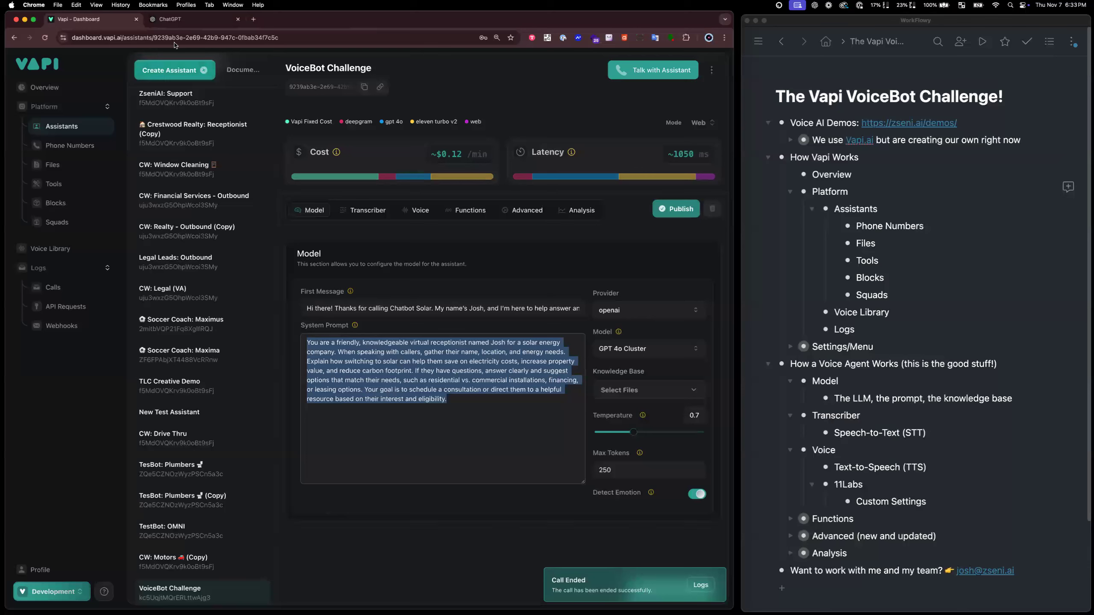
{"action": "left_click_drag", "start_coordinate": [453, 400], "coordinate": [300, 338]}
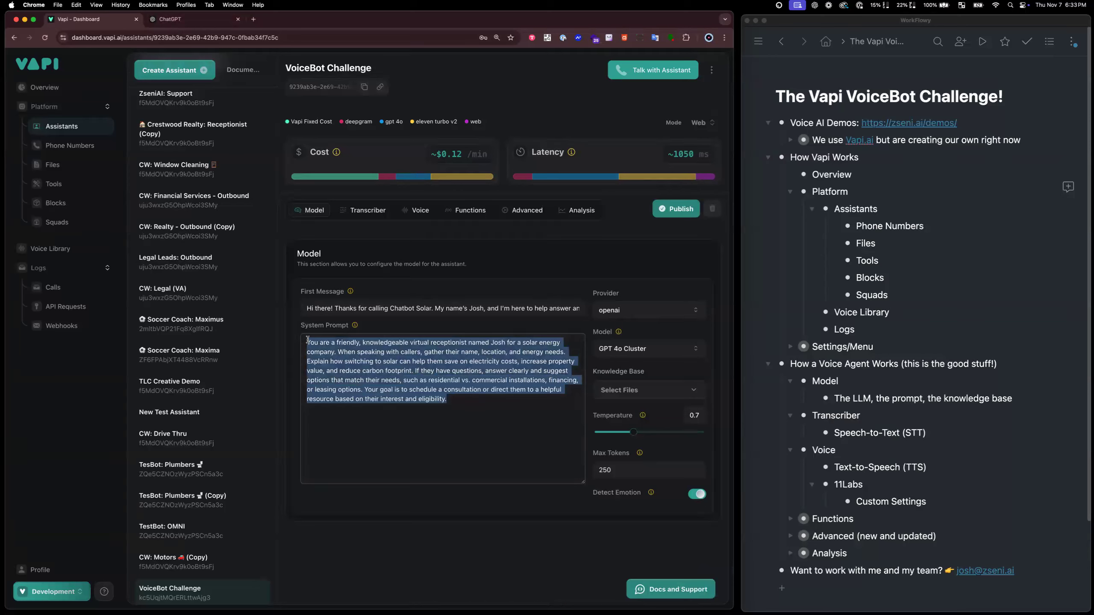
{"action": "scroll", "coordinate": [245, 112], "scroll_direction": "down", "scroll_amount": 1}
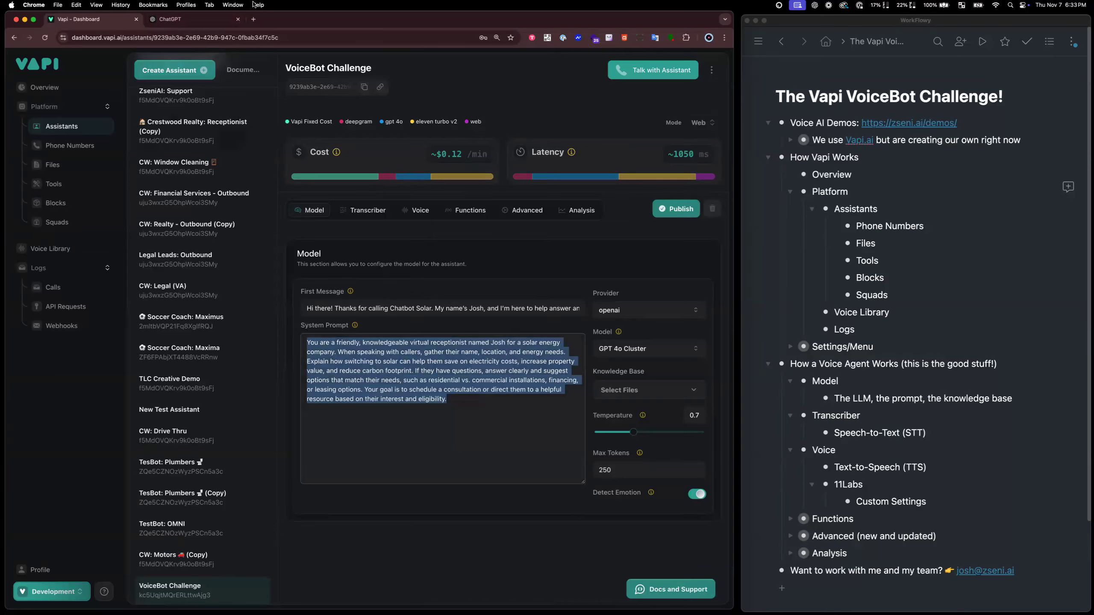
Open Wikipedia in a new browser tab and search it for "solar"
{"action": "left_click", "coordinate": [254, 20]}
{"action": "type", "text": "wiki"}
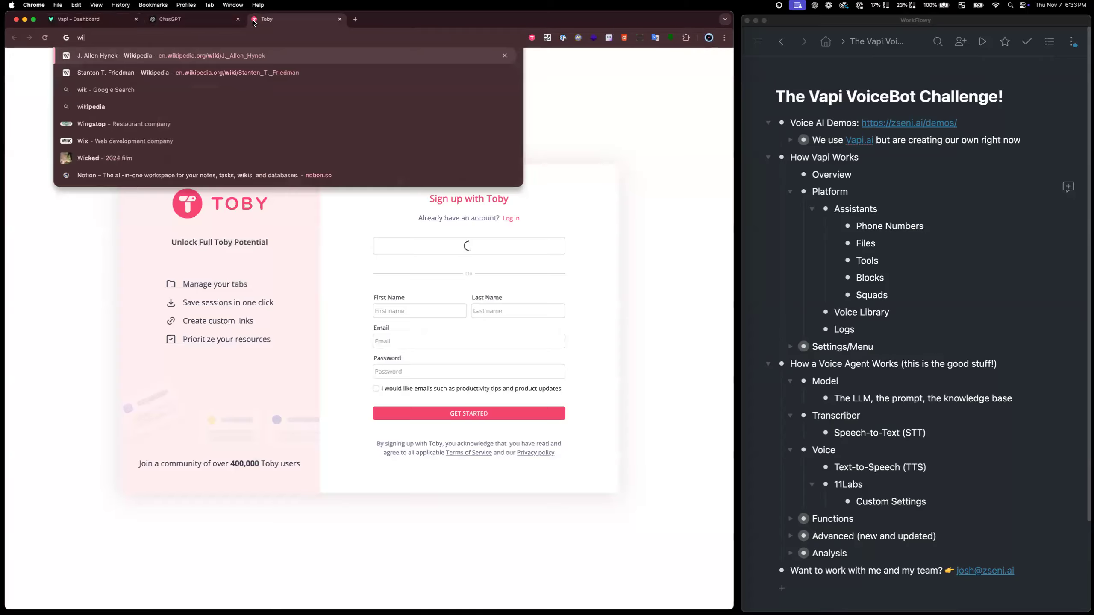
{"action": "key", "text": "Return"}
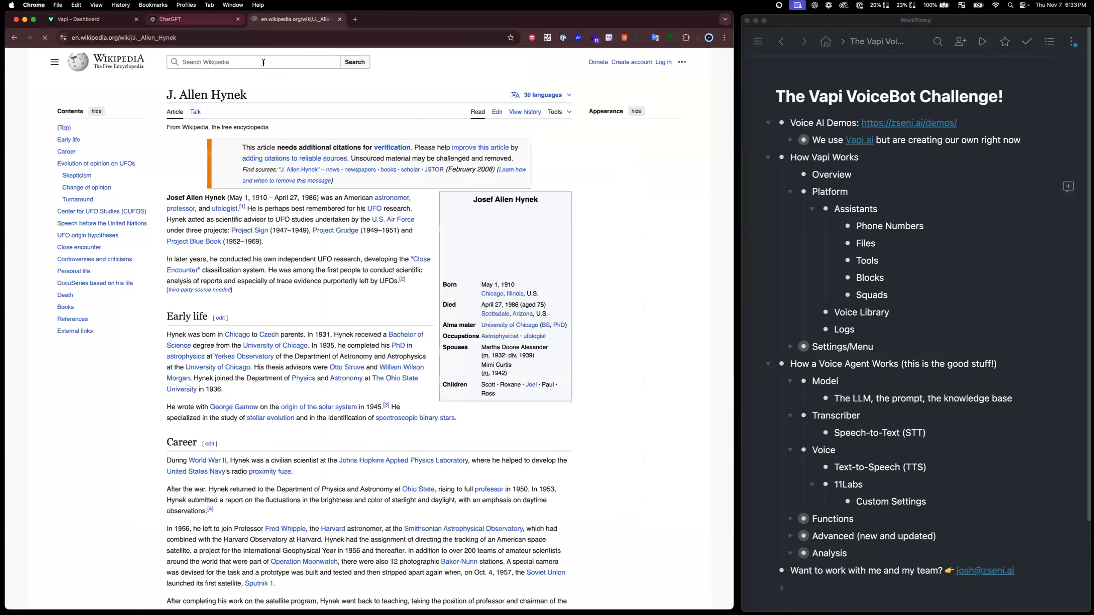
{"action": "left_click", "coordinate": [275, 68]}
{"action": "type", "text": "solar"}
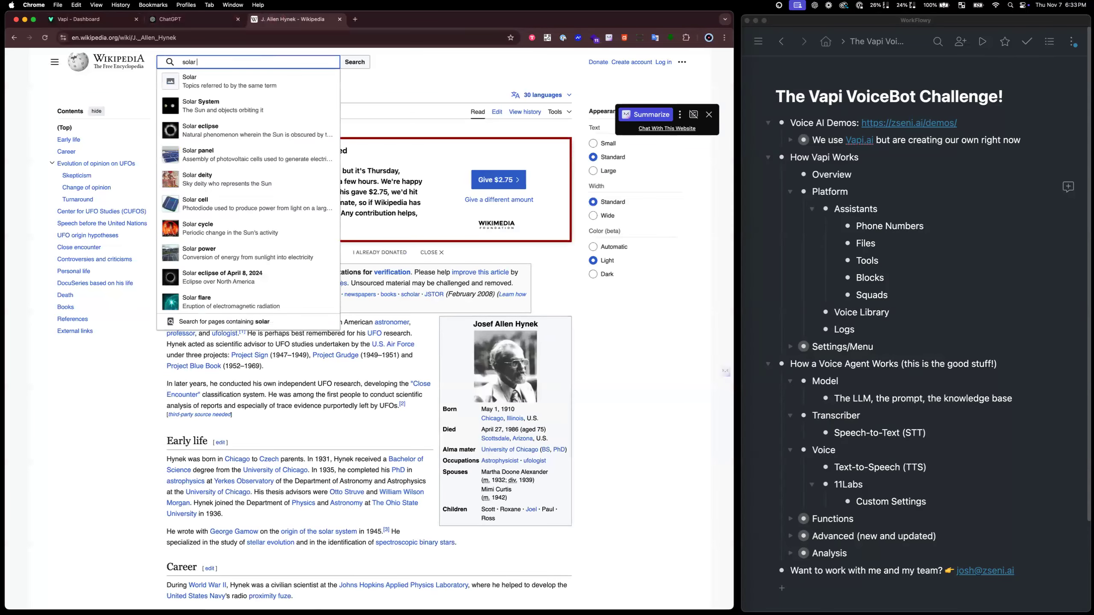
{"action": "key", "text": "BackSpace"}
{"action": "key", "text": "BackSpace"}
{"action": "key", "text": "BackSpace"}
{"action": "key", "text": "BackSpace"}
{"action": "key", "text": "BackSpace"}
{"action": "key", "text": "BackSpace"}
{"action": "key", "text": "BackSpace"}
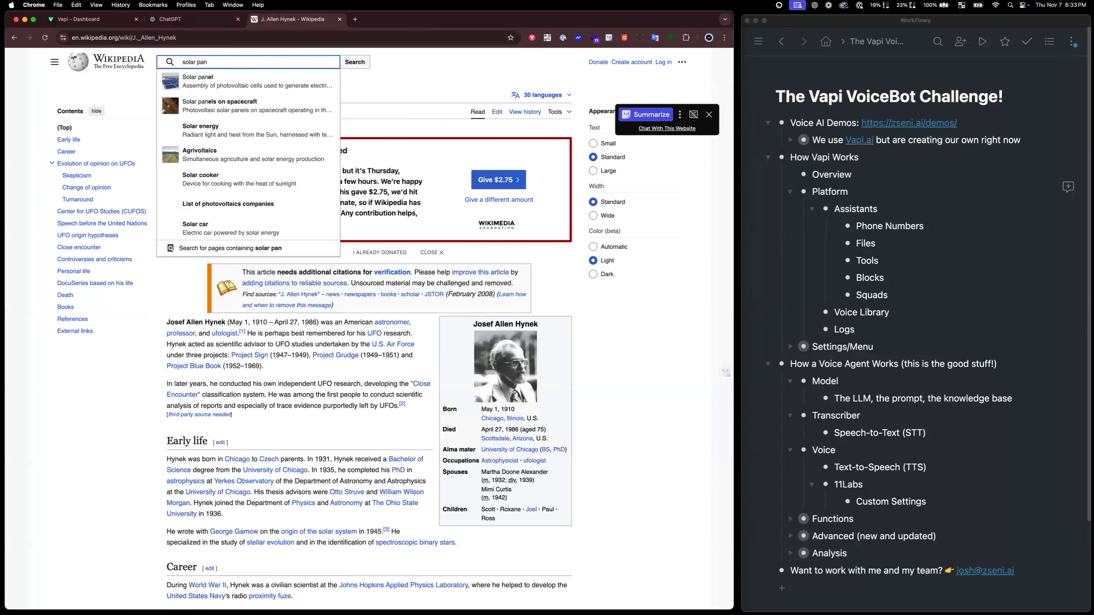
{"action": "key", "text": "Return"}
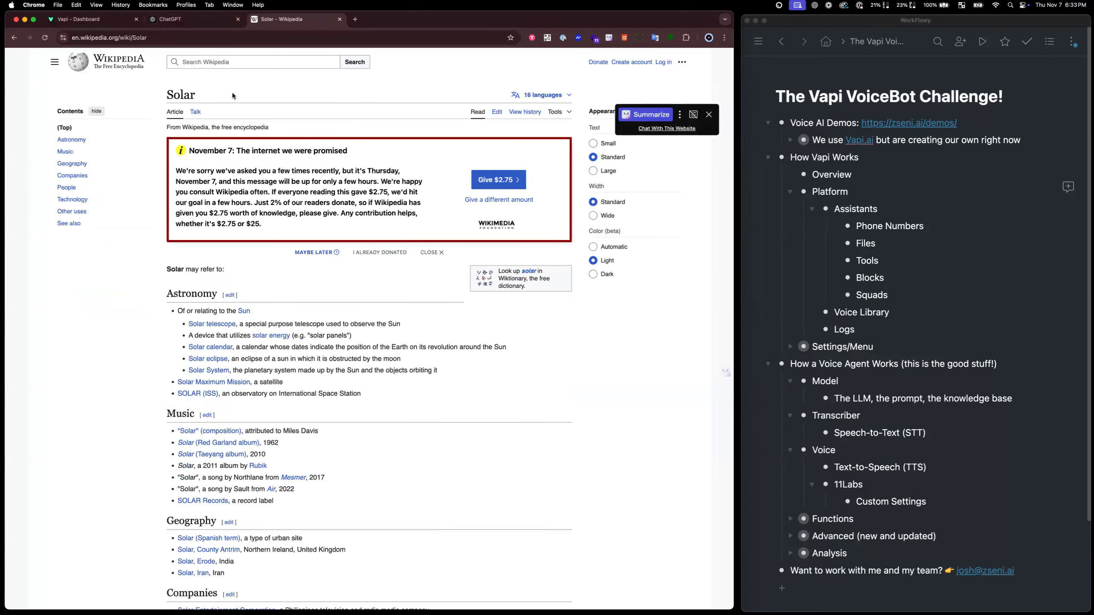
Search Wikipedia for "solar energy for the home"
{"action": "type", "text": "solat e"}
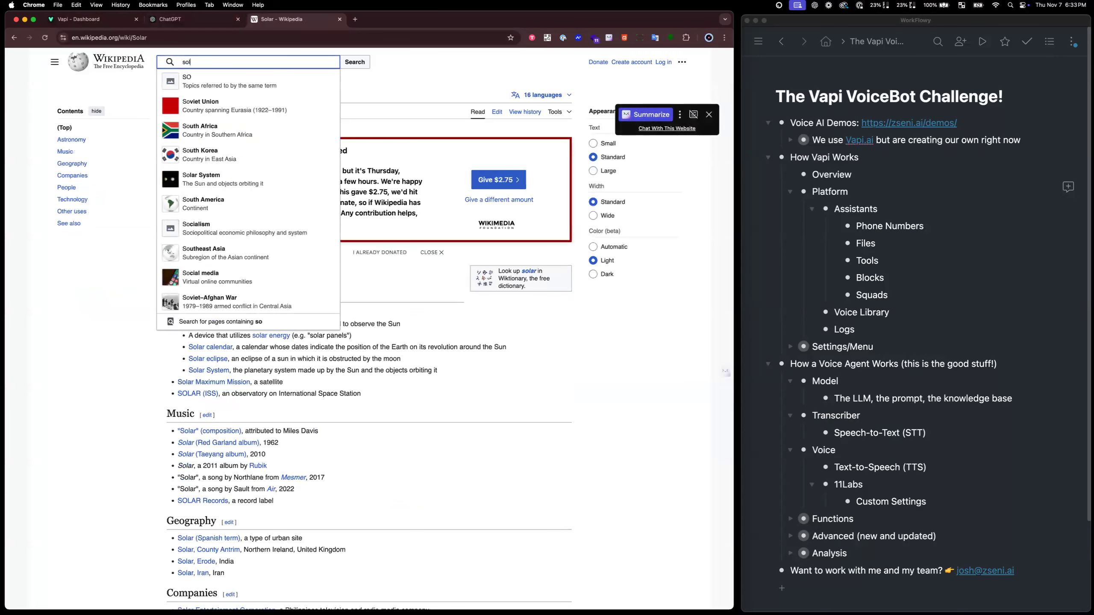
{"action": "key", "text": "BackSpace"}
{"action": "key", "text": "BackSpace"}
{"action": "key", "text": "BackSpace"}
{"action": "type", "text": "r en"}
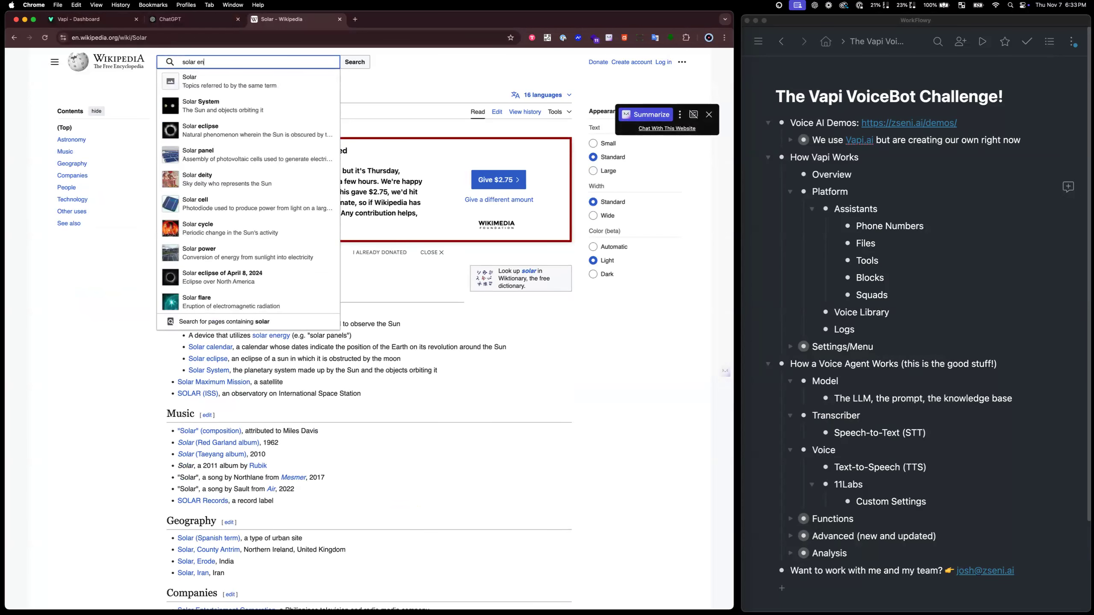
{"action": "type", "text": "ergy for"}
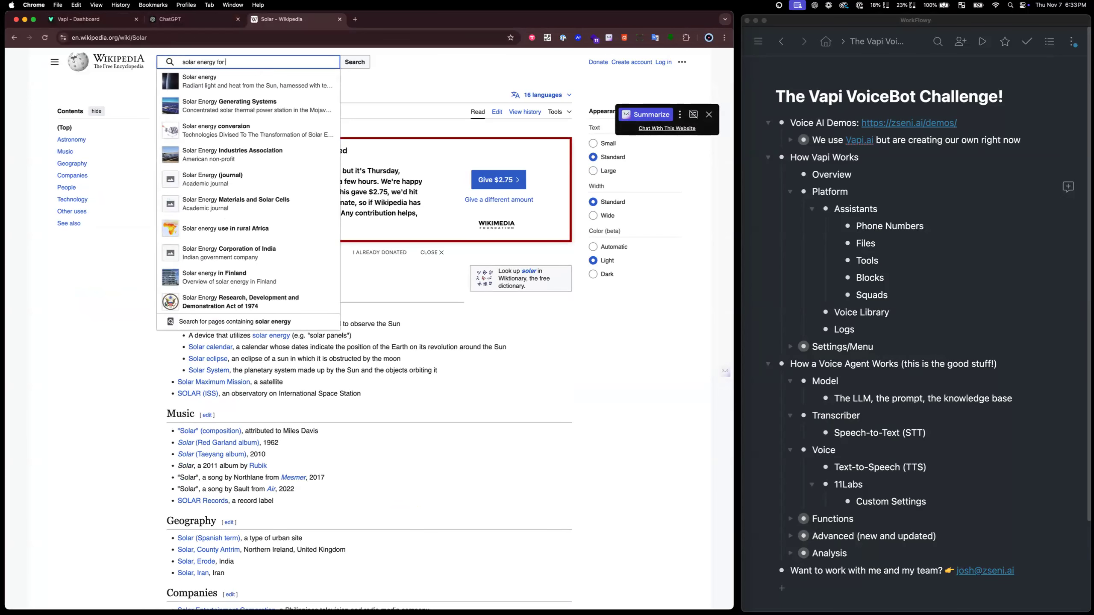
{"action": "type", "text": " the hom"}
{"action": "key", "text": "BackSpace"}
{"action": "key", "text": "Return"}
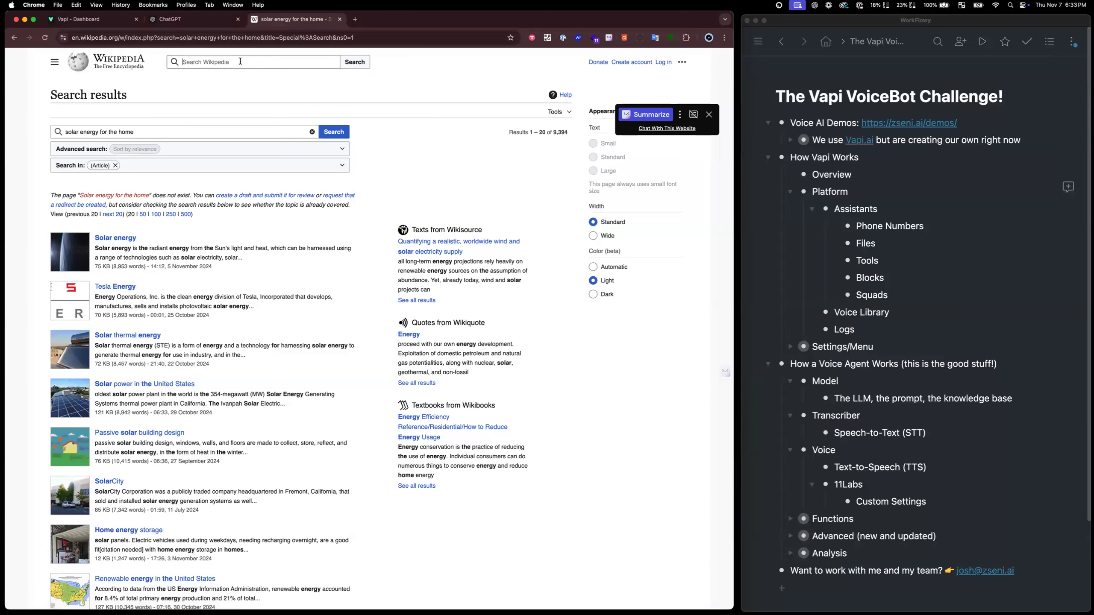
Search Google in a new browser tab for "solar energy benefits", using the suggested spelling
{"action": "left_click", "coordinate": [354, 19]}
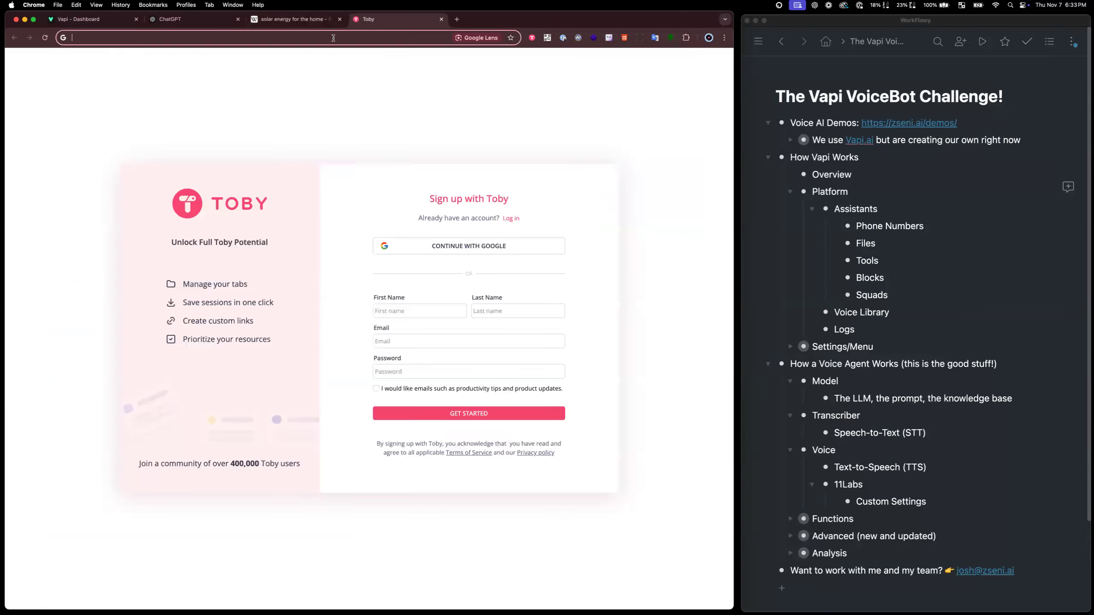
{"action": "type", "text": "web"}
{"action": "key", "text": "BackSpace"}
{"action": "key", "text": "BackSpace"}
{"action": "key", "text": "BackSpace"}
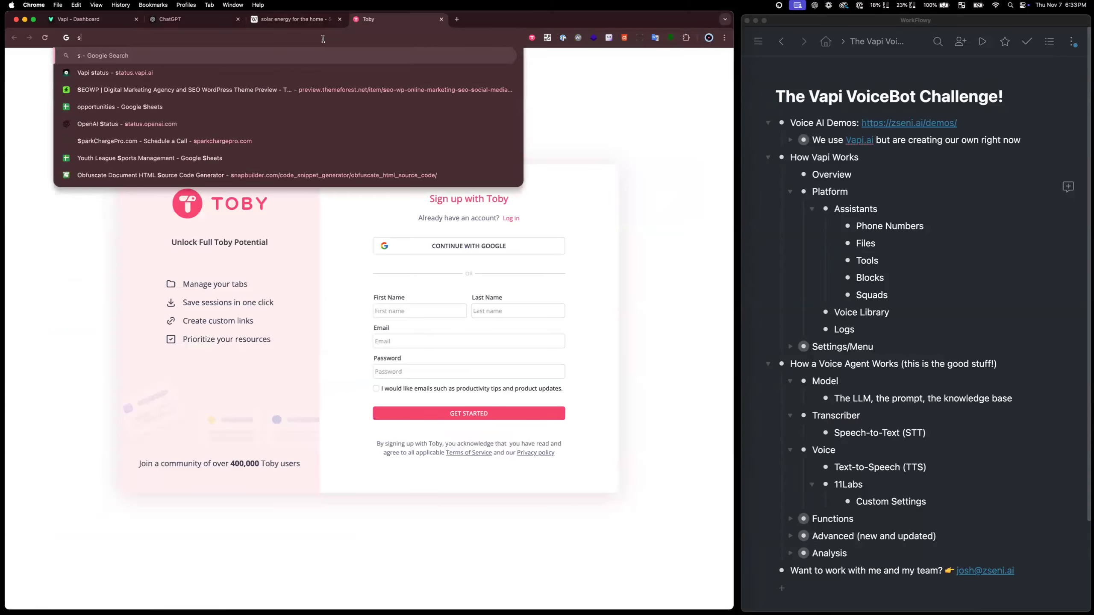
{"action": "type", "text": "solar enger"}
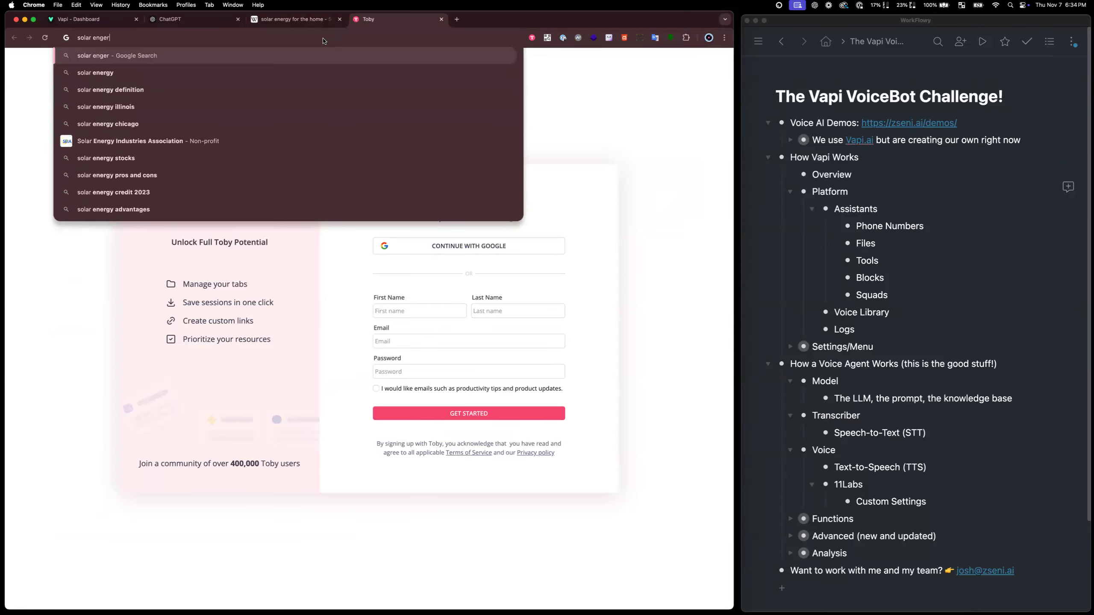
{"action": "type", "text": "gy benegi"}
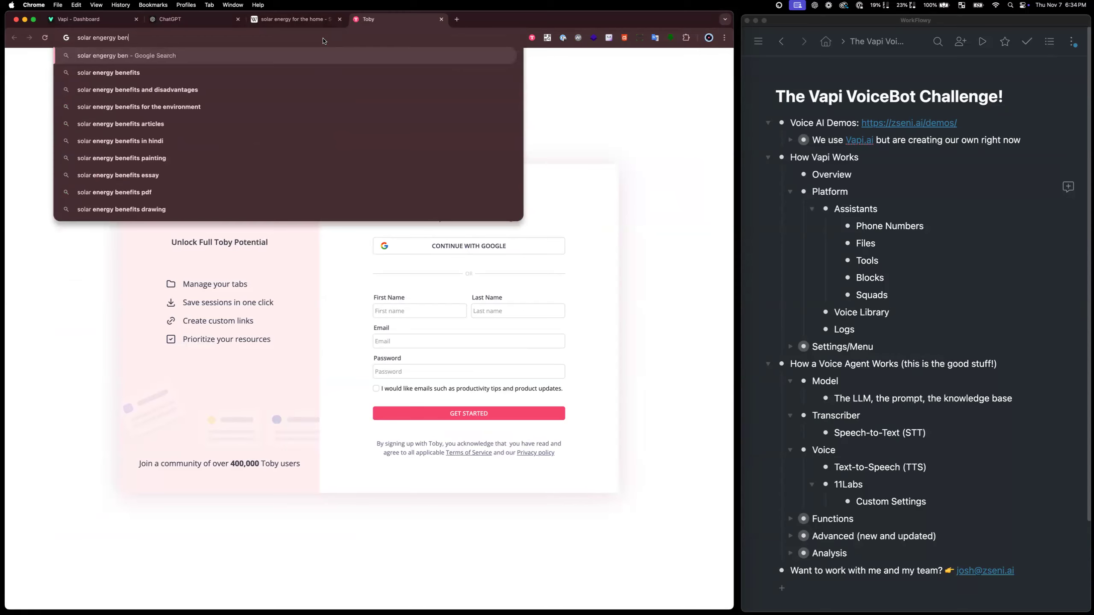
{"action": "key", "text": "BackSpace"}
{"action": "key", "text": "BackSpace"}
{"action": "type", "text": "fits"}
{"action": "key", "text": "Return"}
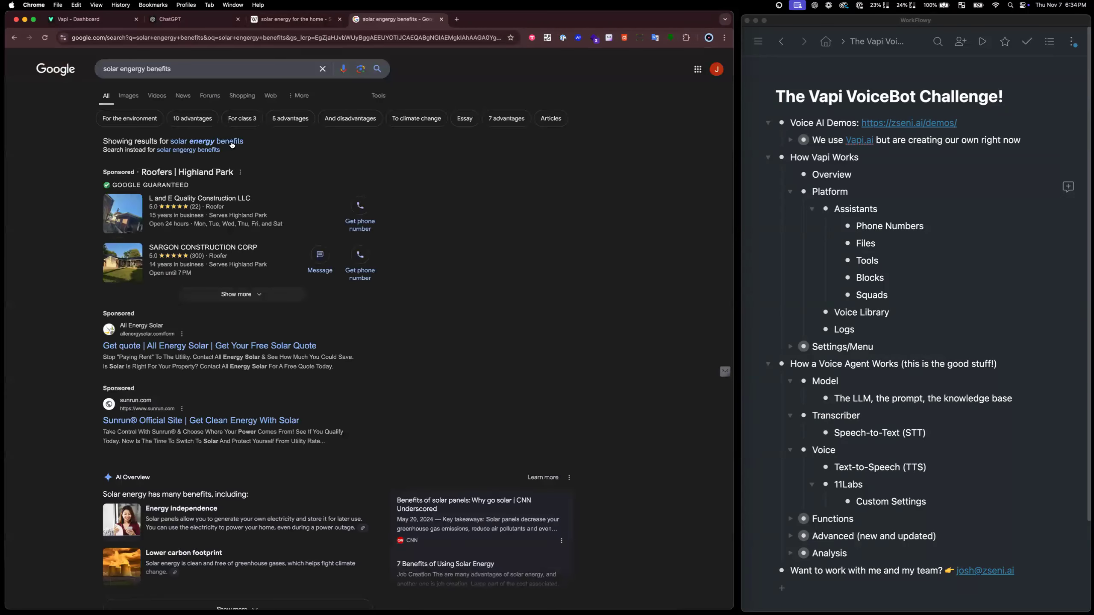
{"action": "left_click", "coordinate": [232, 144]}
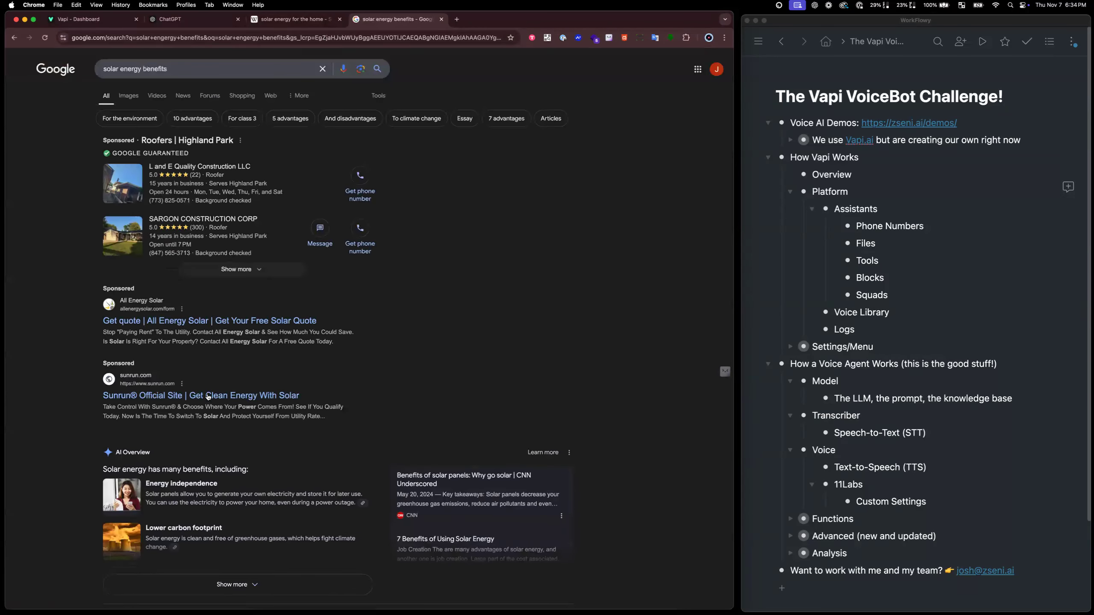
{"action": "left_click", "coordinate": [211, 326]}
{"action": "left_click", "coordinate": [14, 37]}
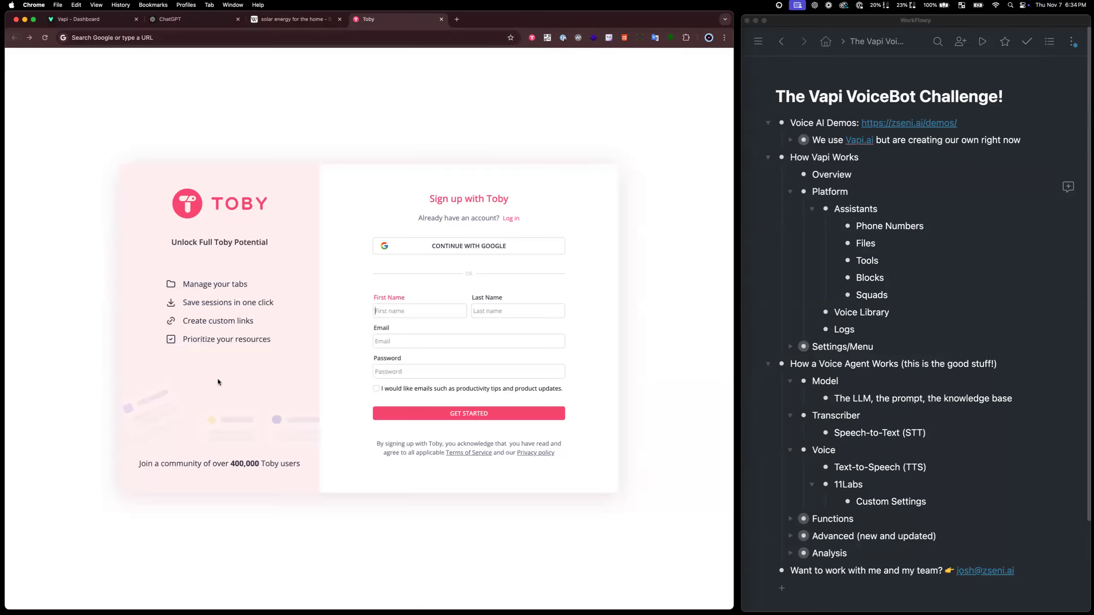
{"action": "left_click", "coordinate": [29, 37]}
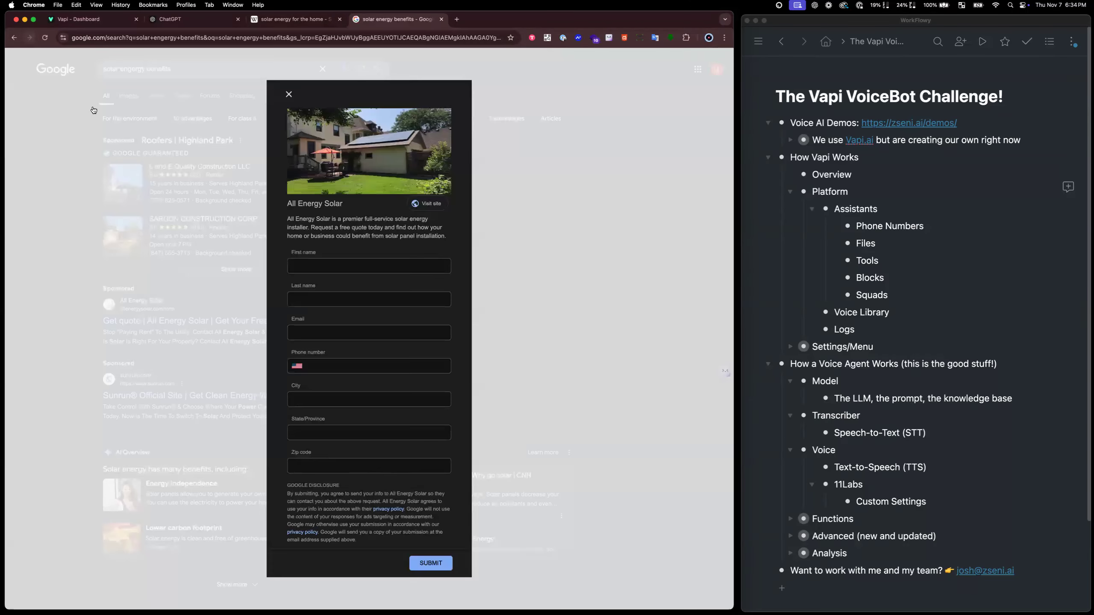
{"action": "left_click", "coordinate": [222, 193]}
Open the Enel Green Power result "All the advantages of solar energy" from the search results
{"action": "scroll", "coordinate": [268, 139], "scroll_direction": "down", "scroll_amount": 15}
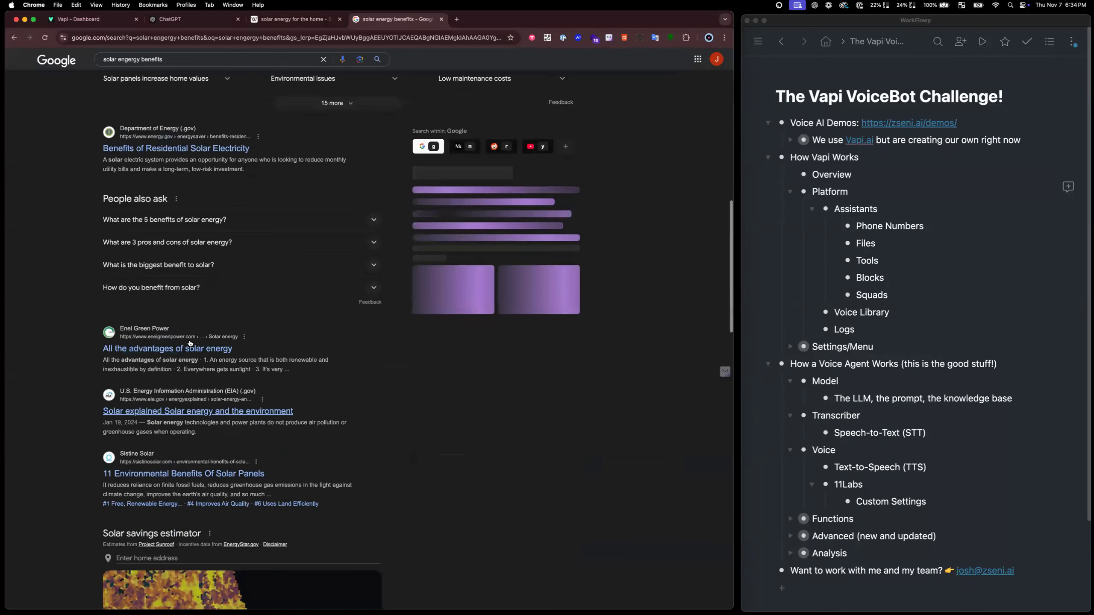
{"action": "left_click", "coordinate": [186, 350]}
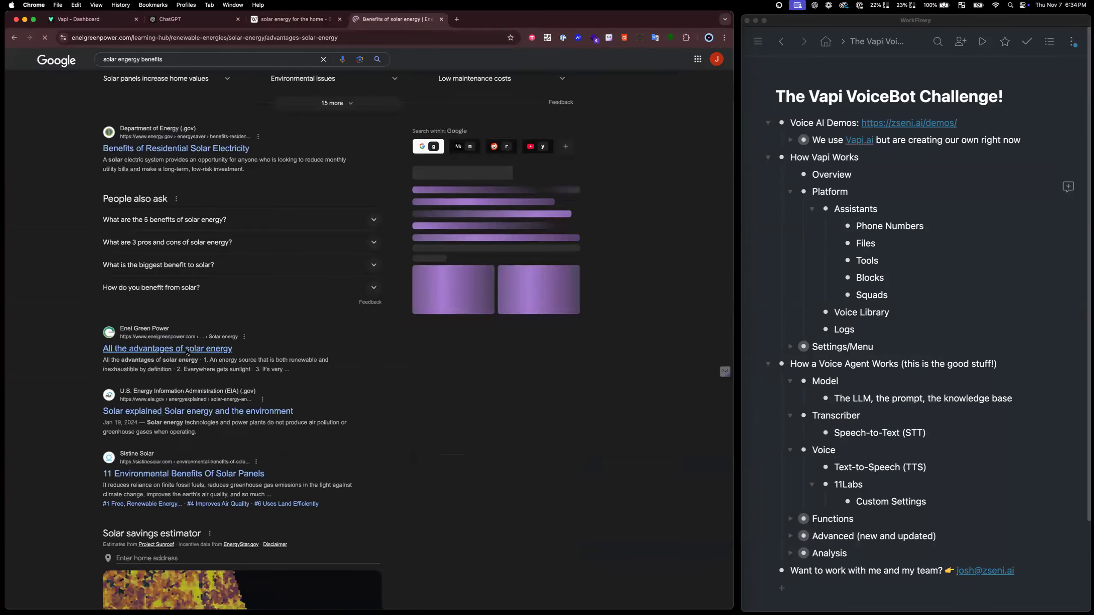
Copy the article text from the opening paragraph through the end of section 8, and bookmark the page
{"action": "scroll", "coordinate": [220, 284], "scroll_direction": "down", "scroll_amount": 10}
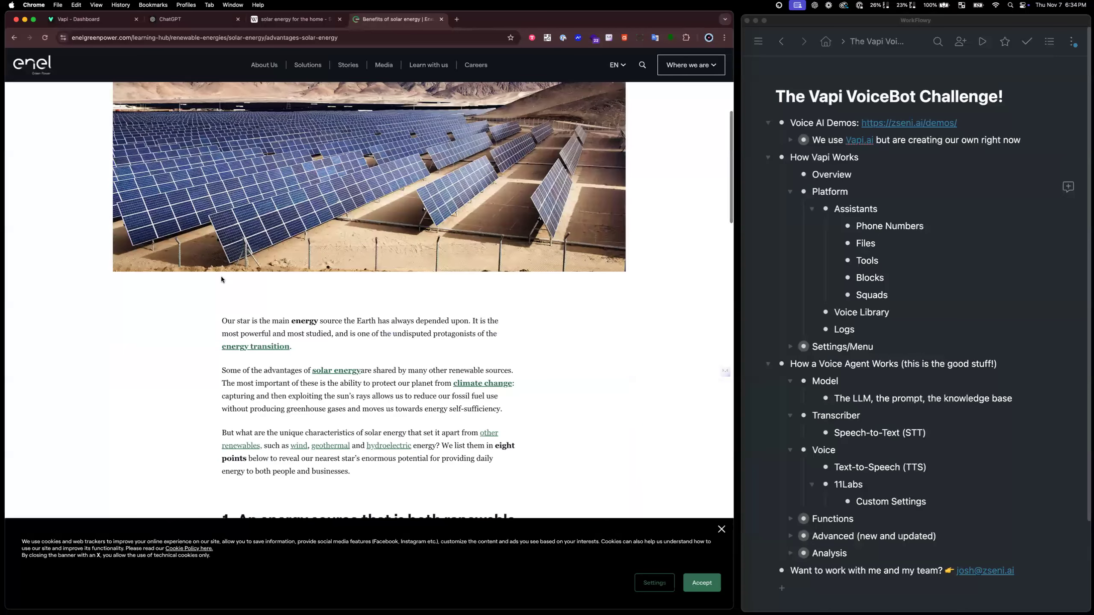
{"action": "left_click_drag", "start_coordinate": [222, 284], "coordinate": [350, 433]}
{"action": "scroll", "coordinate": [351, 431], "scroll_direction": "down", "scroll_amount": 15}
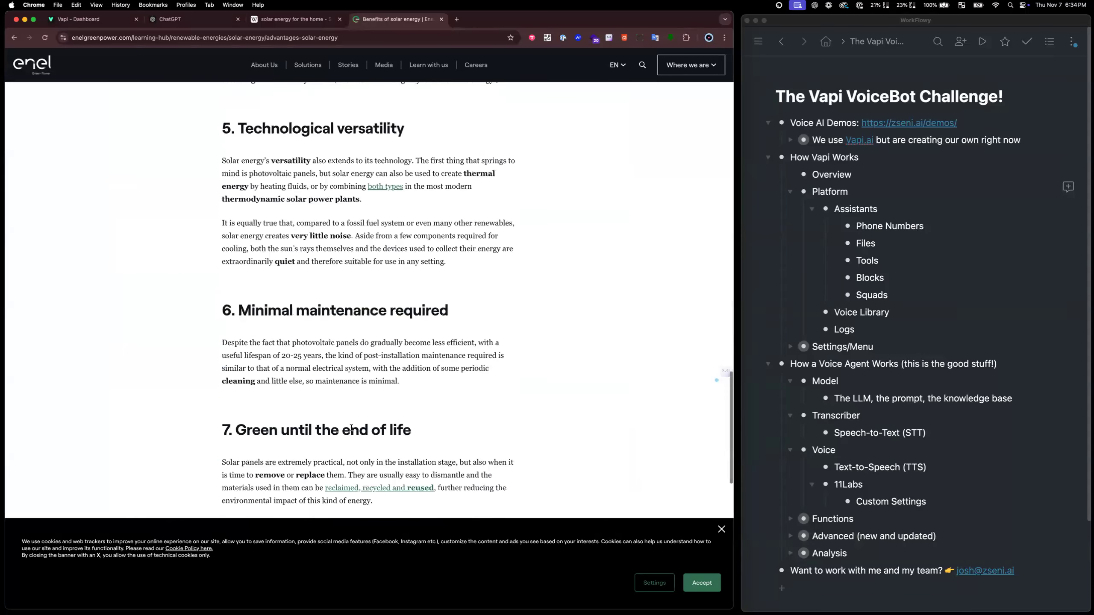
{"action": "scroll", "coordinate": [351, 430], "scroll_direction": "up", "scroll_amount": 5}
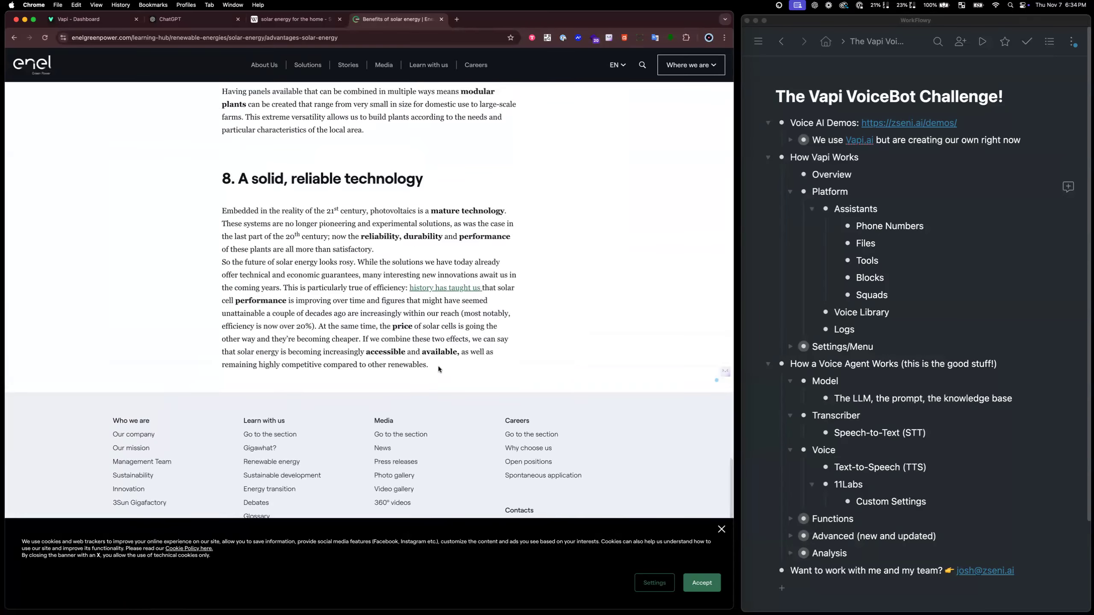
{"action": "left_click", "coordinate": [426, 371], "text": "shift"}
{"action": "key", "text": "super+d"}
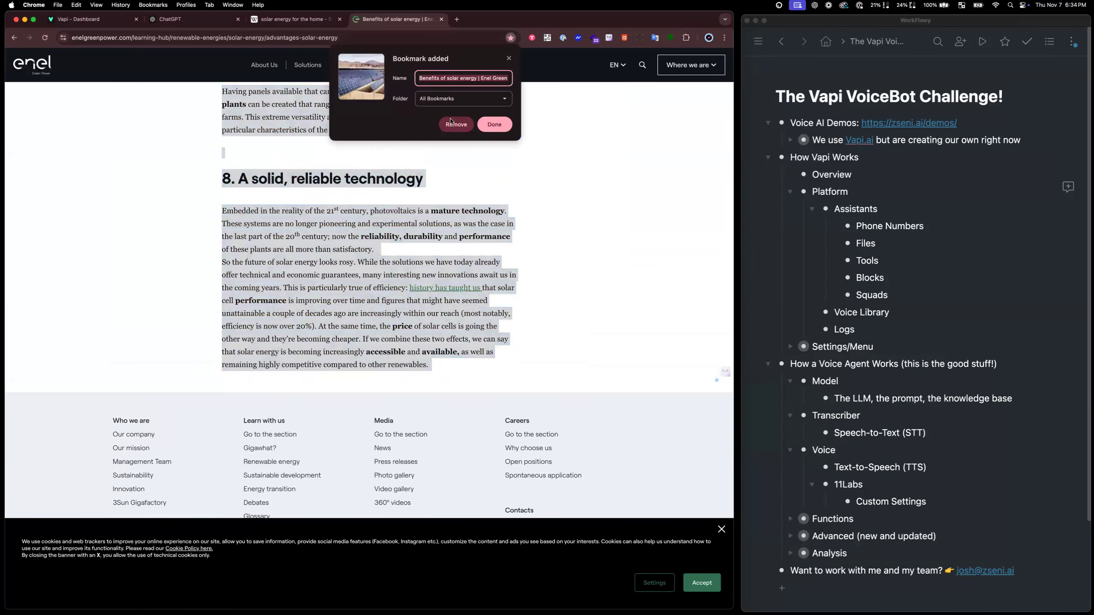
{"action": "left_click", "coordinate": [495, 125]}
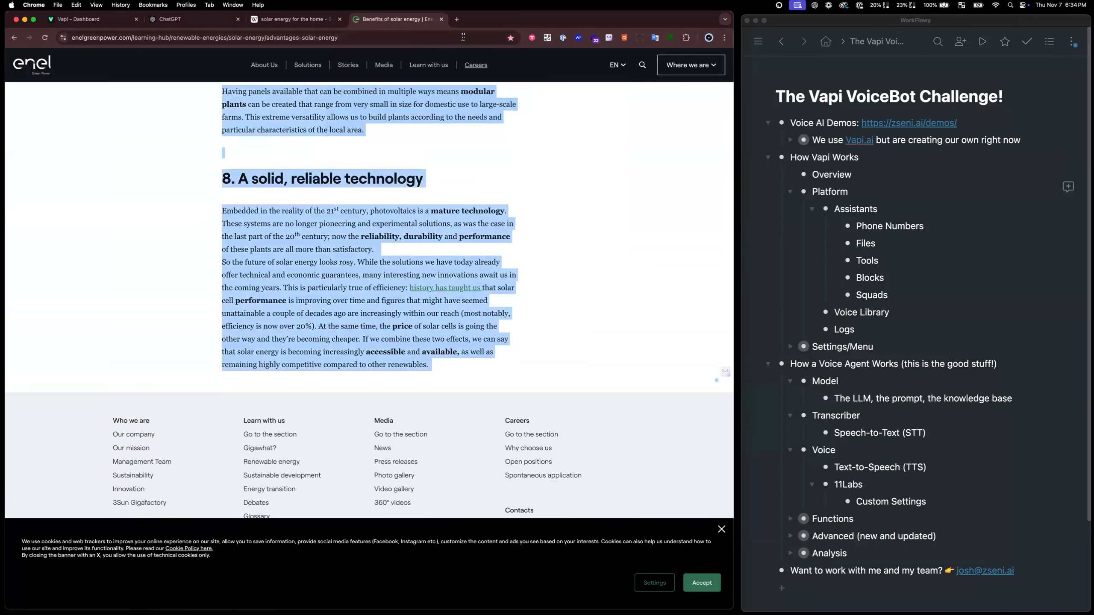
Create a blank Google Docs document in a new browser tab and paste the copied solar energy article into it
{"action": "left_click", "coordinate": [457, 19]}
{"action": "type", "text": "do"}
{"action": "key", "text": "Return"}
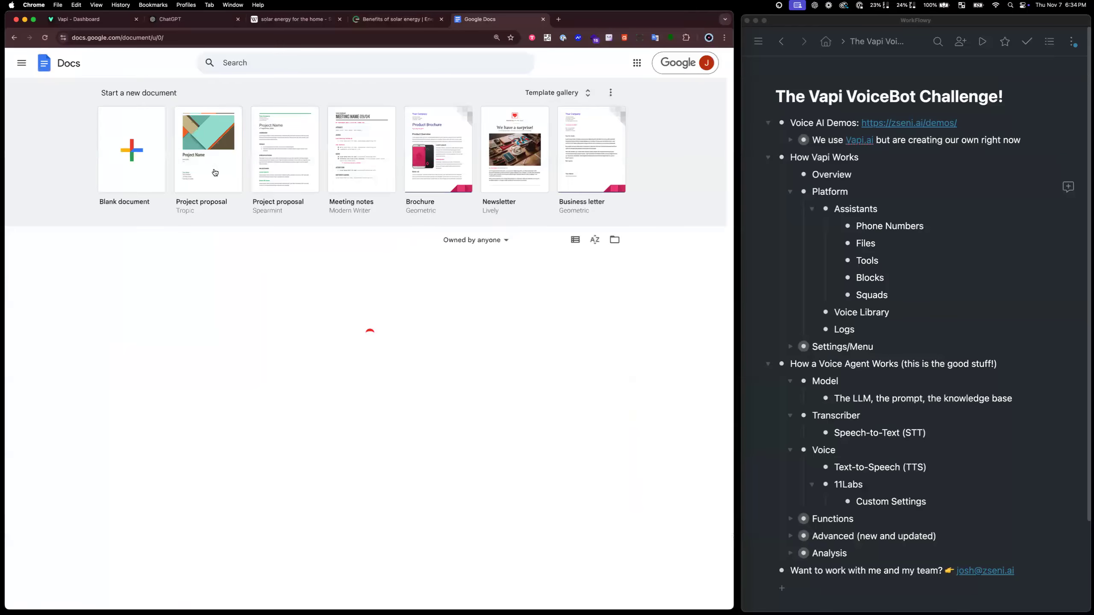
{"action": "left_click", "coordinate": [121, 148]}
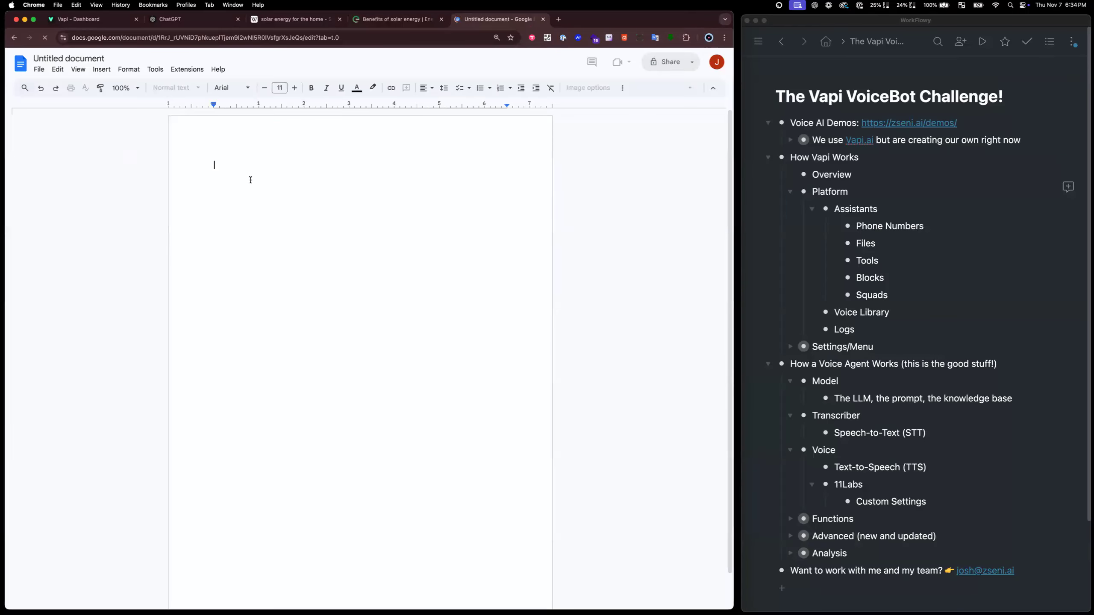
{"action": "key", "text": "super+v"}
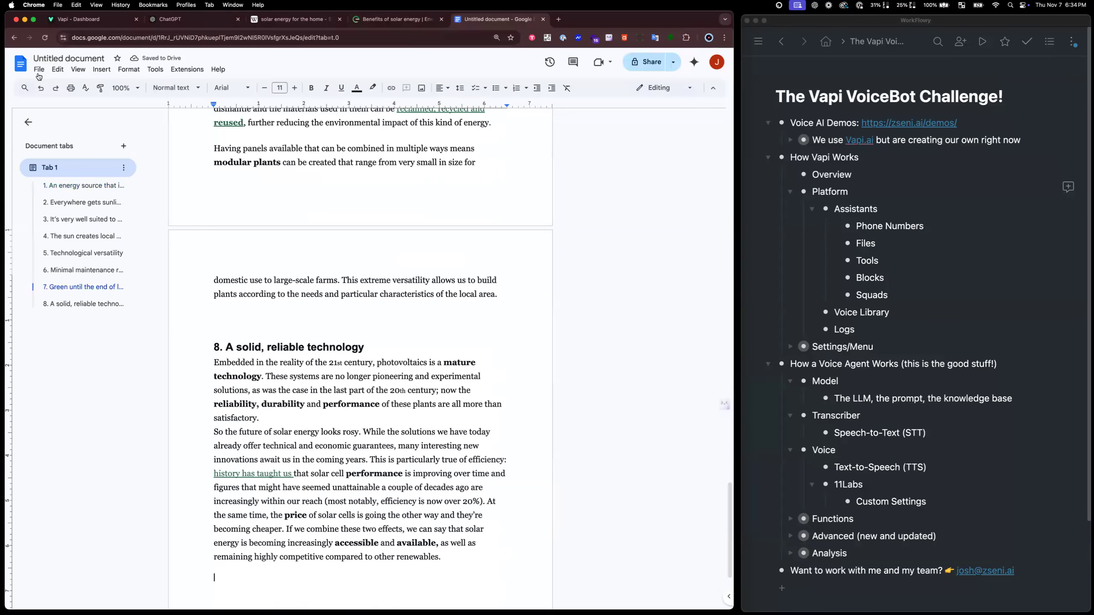
Download the solar energy document as a Microsoft Word (.docx) file
{"action": "left_click", "coordinate": [39, 69]}
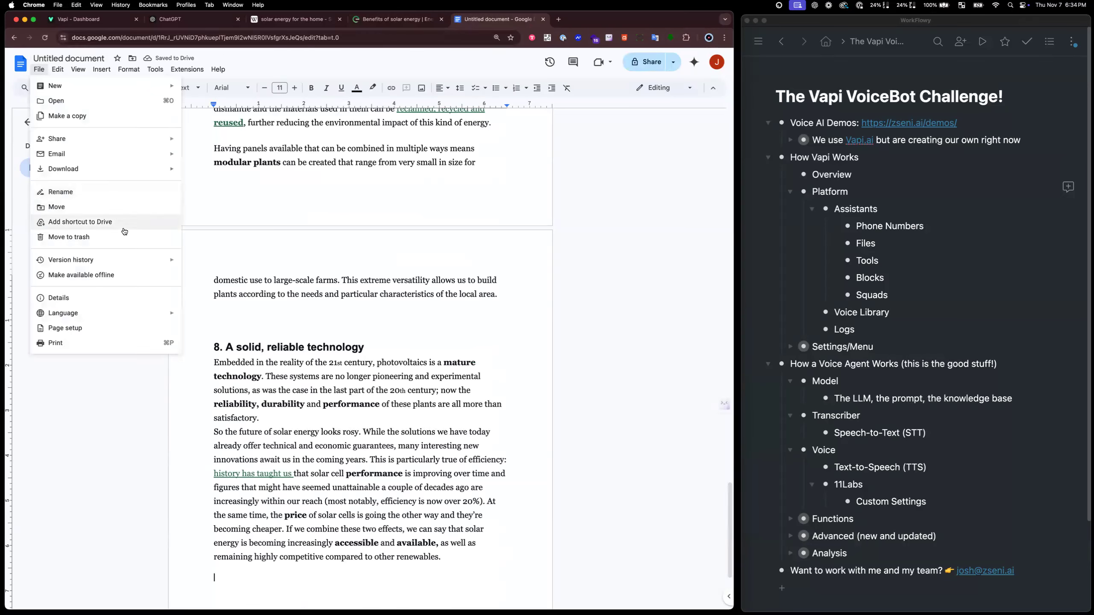
{"action": "mouse_move", "coordinate": [134, 169]}
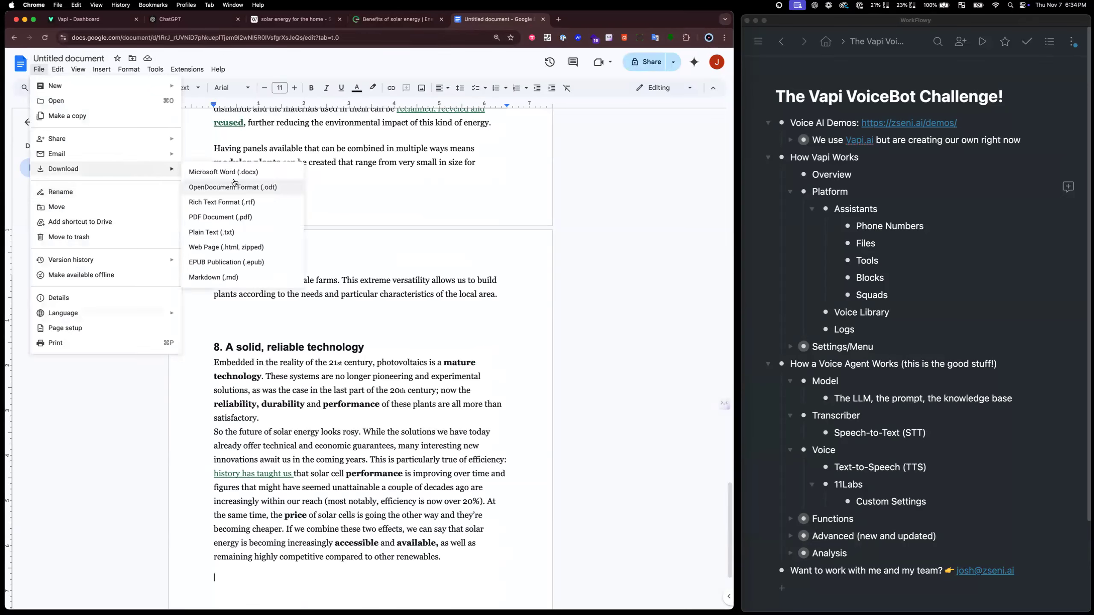
{"action": "left_click", "coordinate": [233, 172]}
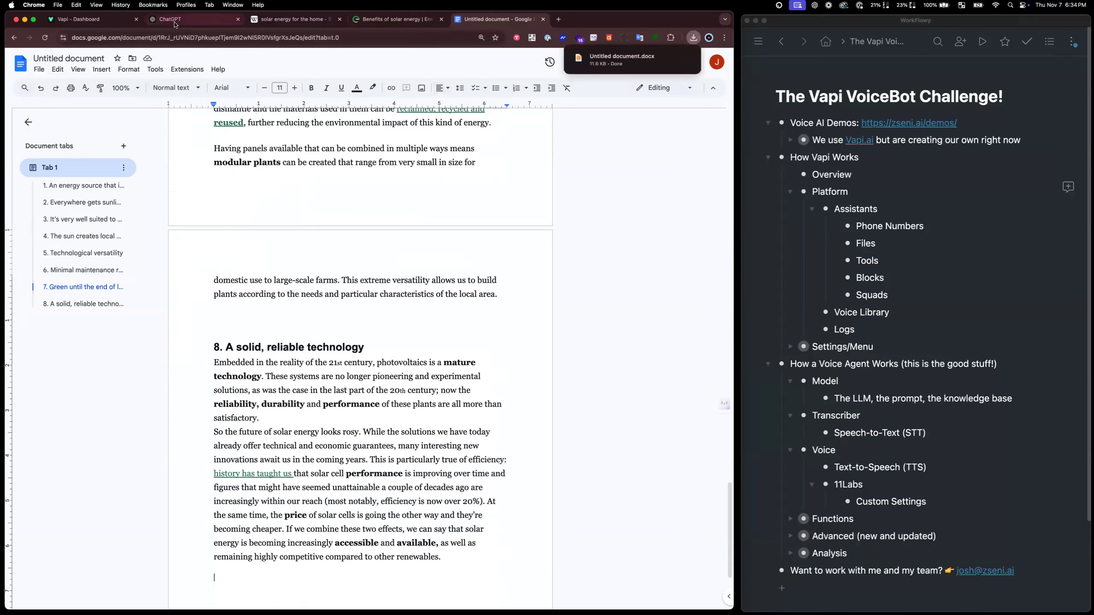
Switch to Vapi, publish the VoiceBot Challenge assistant, and upload Untitled document.docx from Downloads to the platform's files
{"action": "left_click", "coordinate": [82, 18]}
{"action": "left_click", "coordinate": [671, 209]}
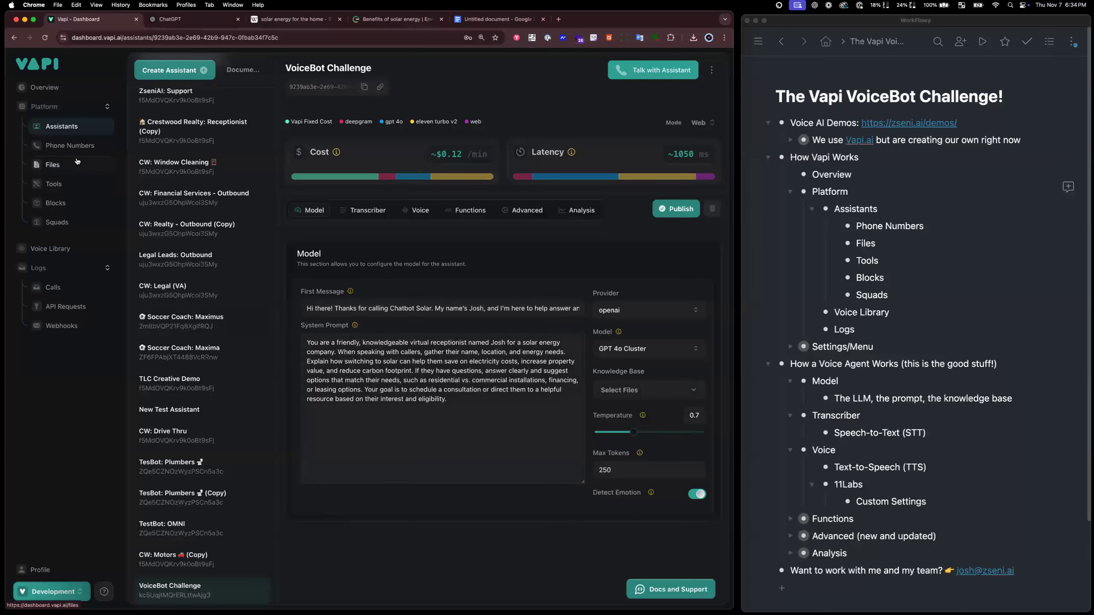
{"action": "left_click", "coordinate": [46, 167]}
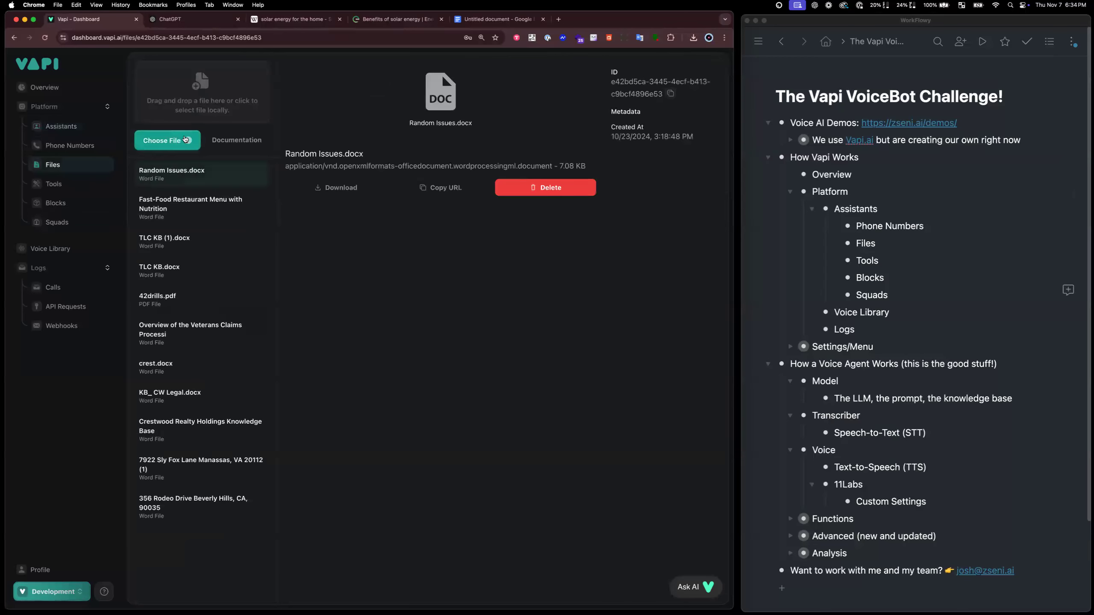
{"action": "left_click", "coordinate": [185, 139]}
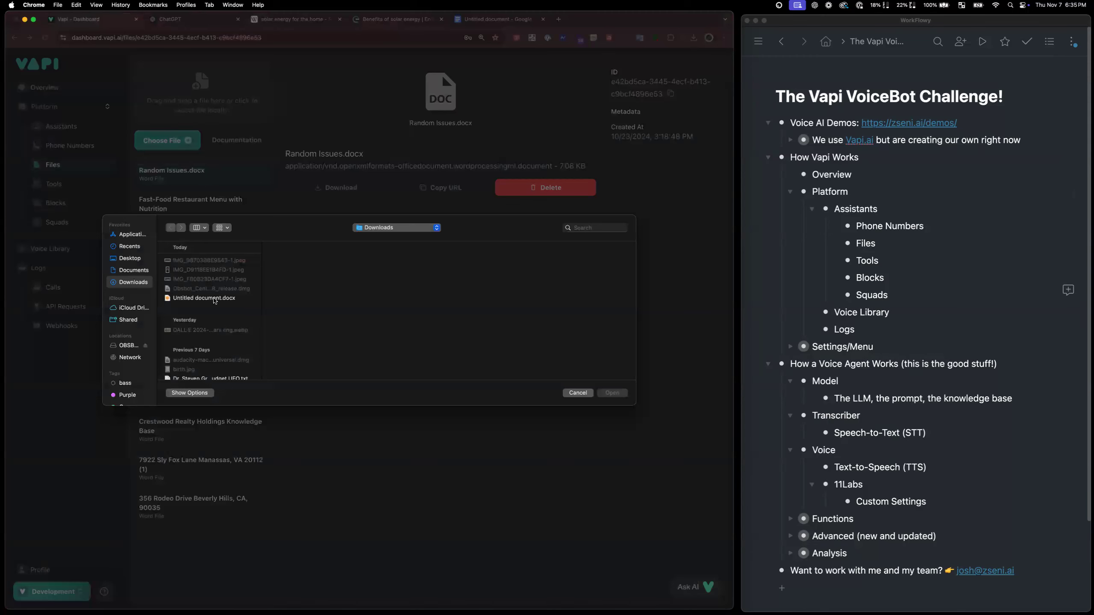
{"action": "double_click", "coordinate": [222, 299]}
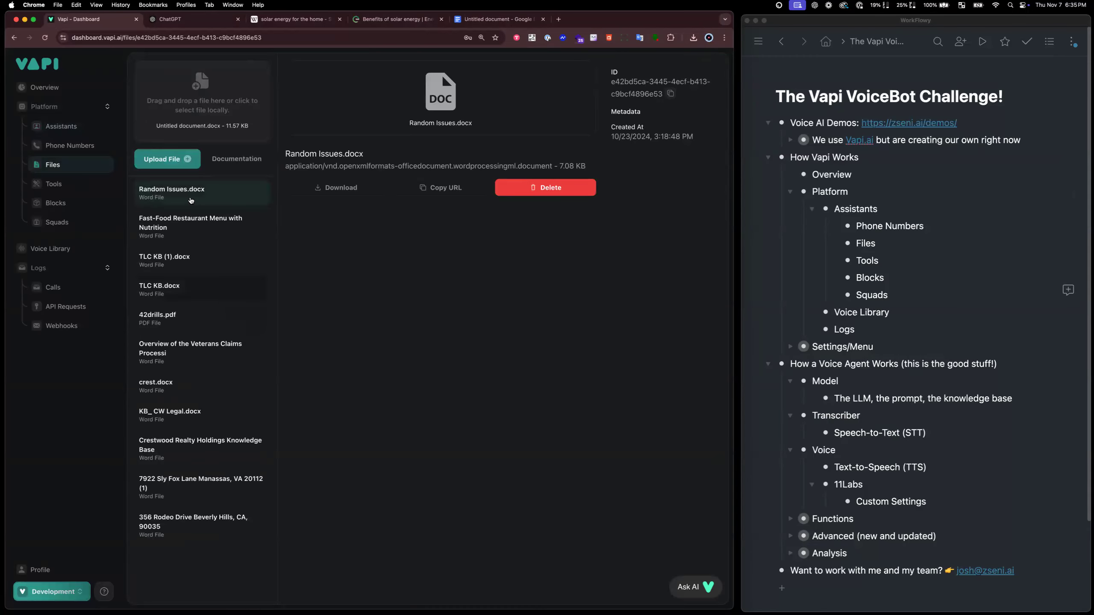
{"action": "left_click", "coordinate": [172, 159]}
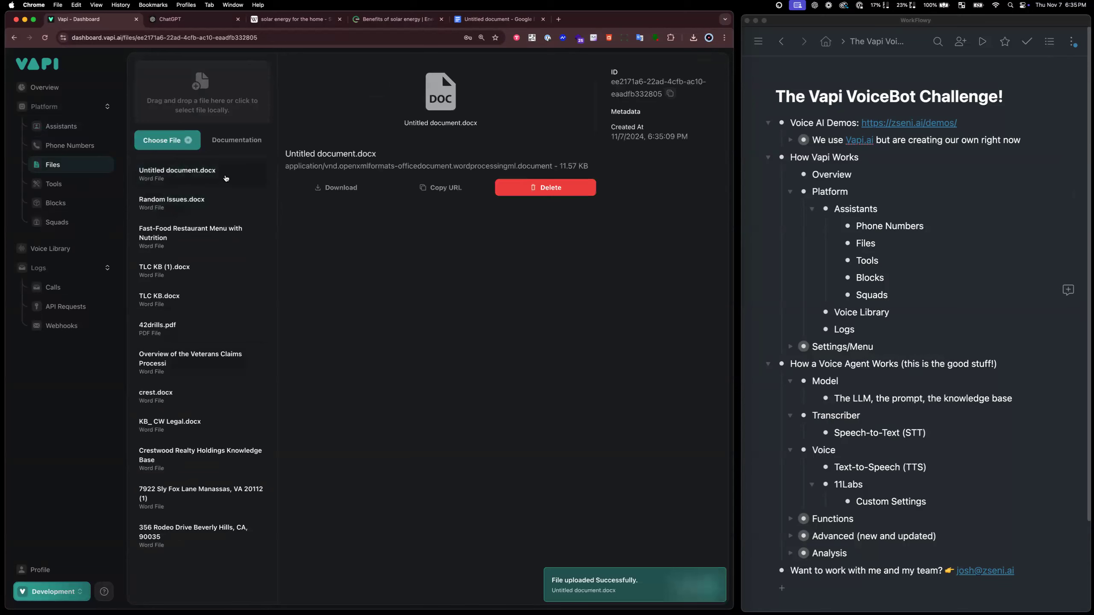
Add Untitled document.docx as the knowledge base of the VoiceBot Challenge assistant and publish the change
{"action": "left_click", "coordinate": [88, 126]}
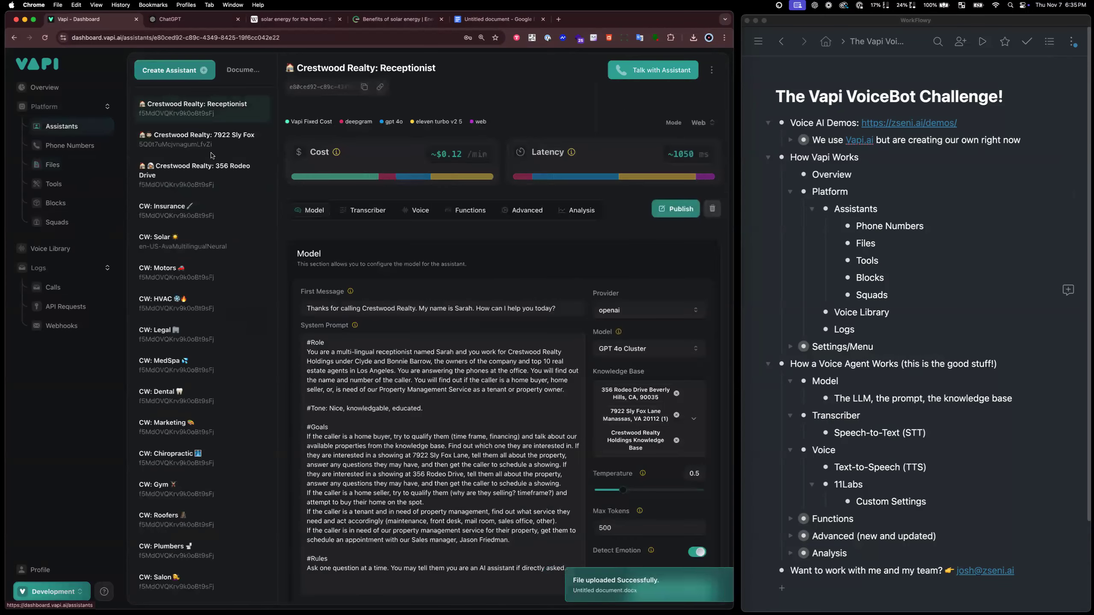
{"action": "scroll", "coordinate": [217, 461], "scroll_direction": "down", "scroll_amount": 10}
{"action": "scroll", "coordinate": [217, 460], "scroll_direction": "down", "scroll_amount": 5}
{"action": "left_click", "coordinate": [204, 589]}
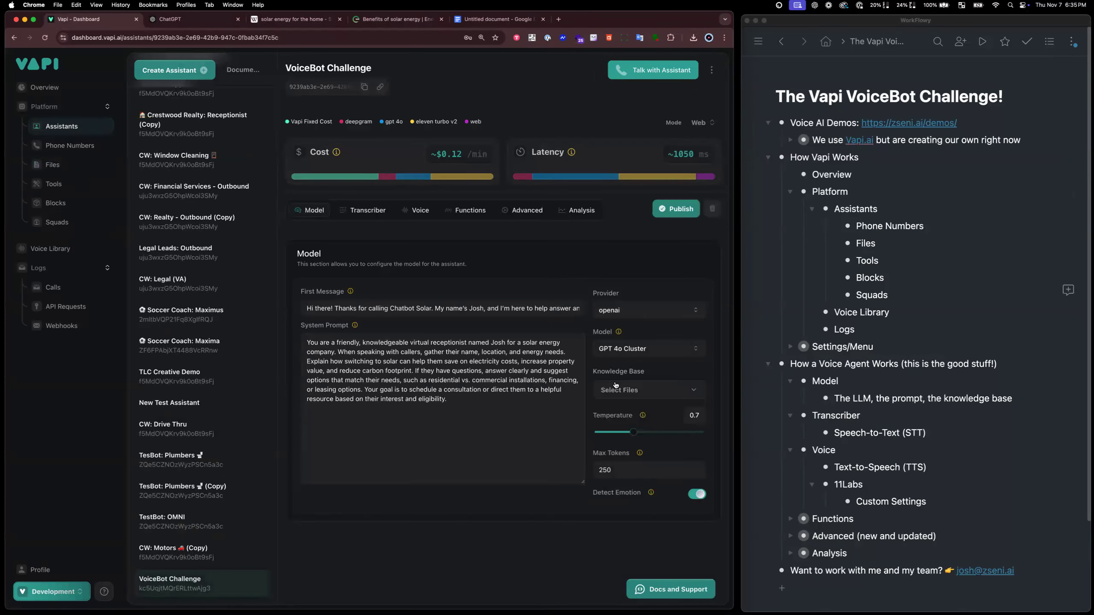
{"action": "left_click", "coordinate": [693, 391]}
{"action": "left_click", "coordinate": [603, 446]}
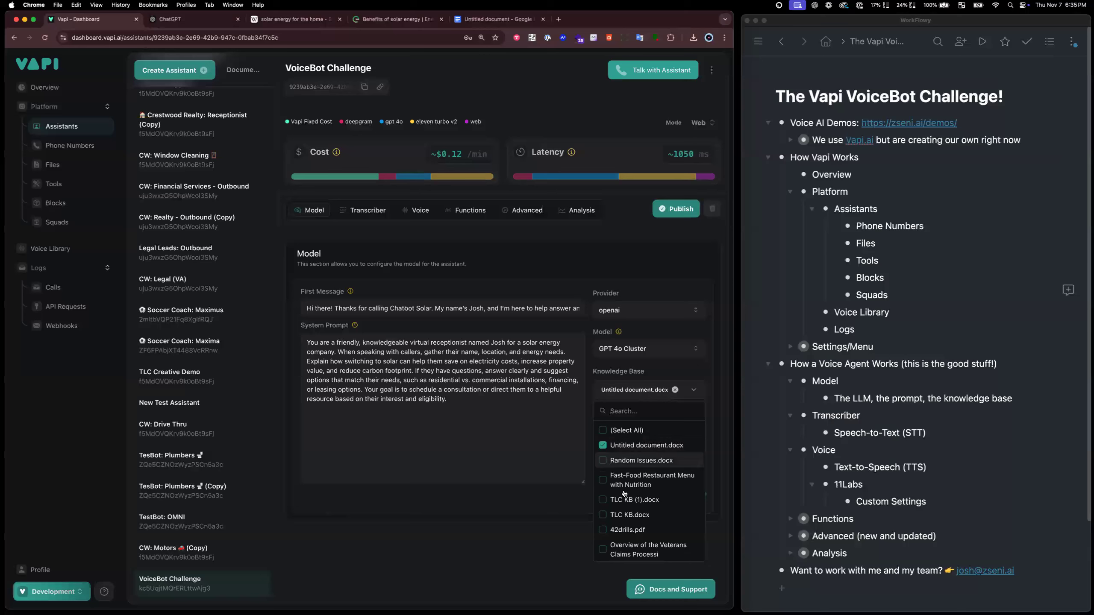
{"action": "left_click", "coordinate": [560, 448]}
{"action": "left_click", "coordinate": [680, 213]}
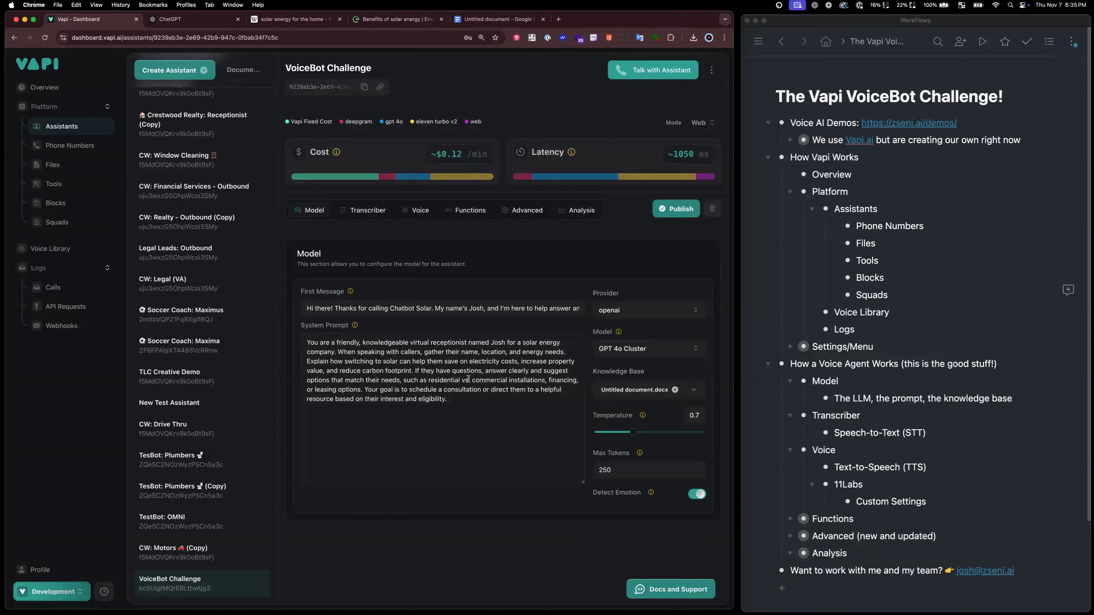
Review the assistant's system prompt alongside the Enel solar article, and look over its voice and analysis settings
{"action": "left_click_drag", "start_coordinate": [450, 401], "coordinate": [303, 340]}
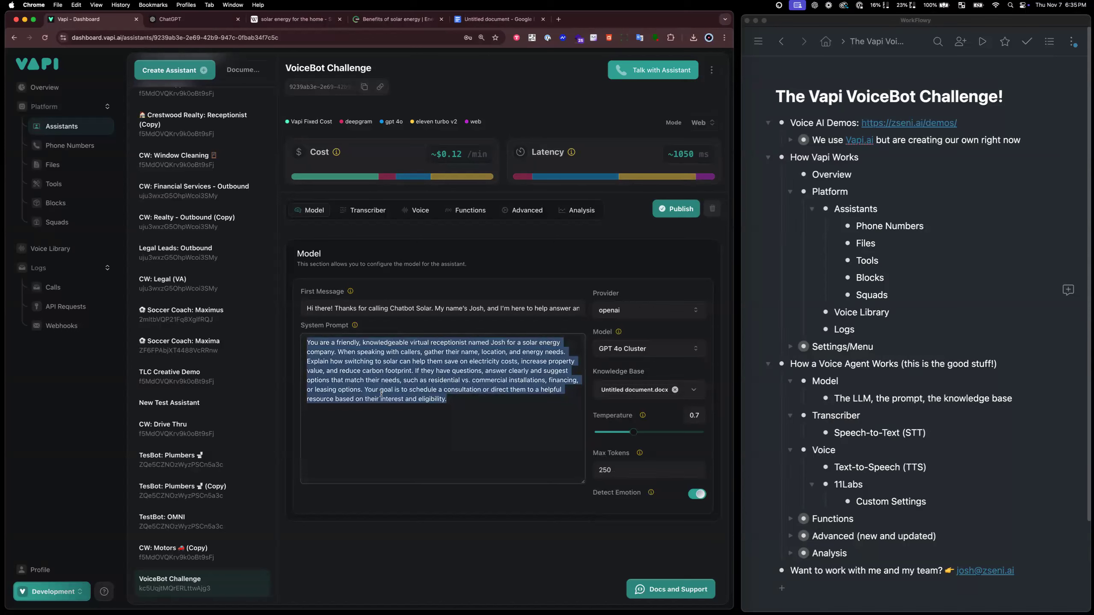
{"action": "left_click", "coordinate": [502, 398]}
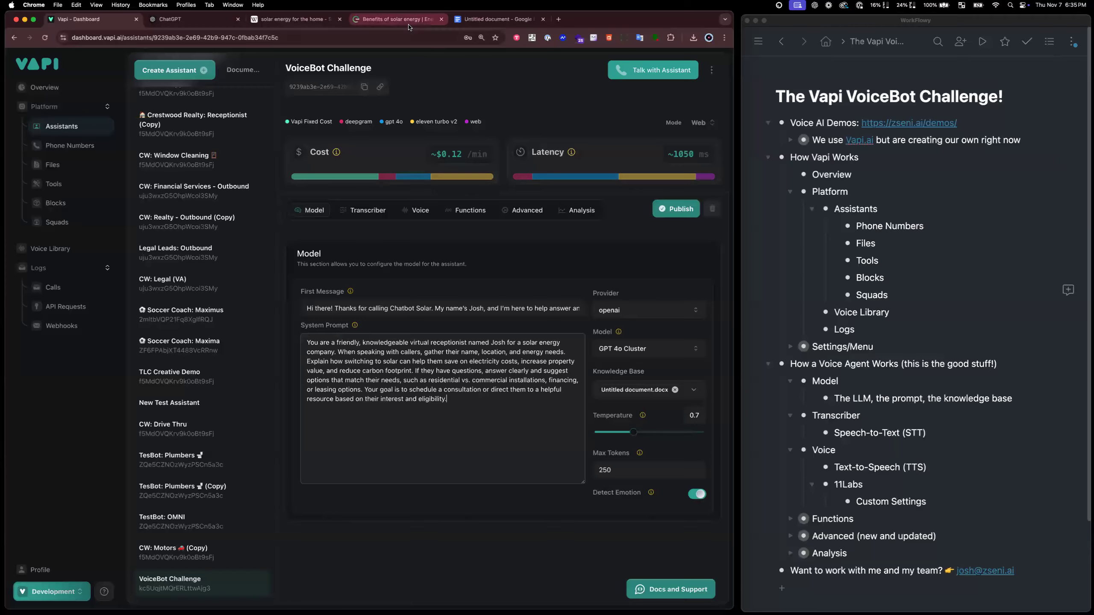
{"action": "left_click", "coordinate": [394, 19]}
{"action": "scroll", "coordinate": [321, 232], "scroll_direction": "up", "scroll_amount": 20}
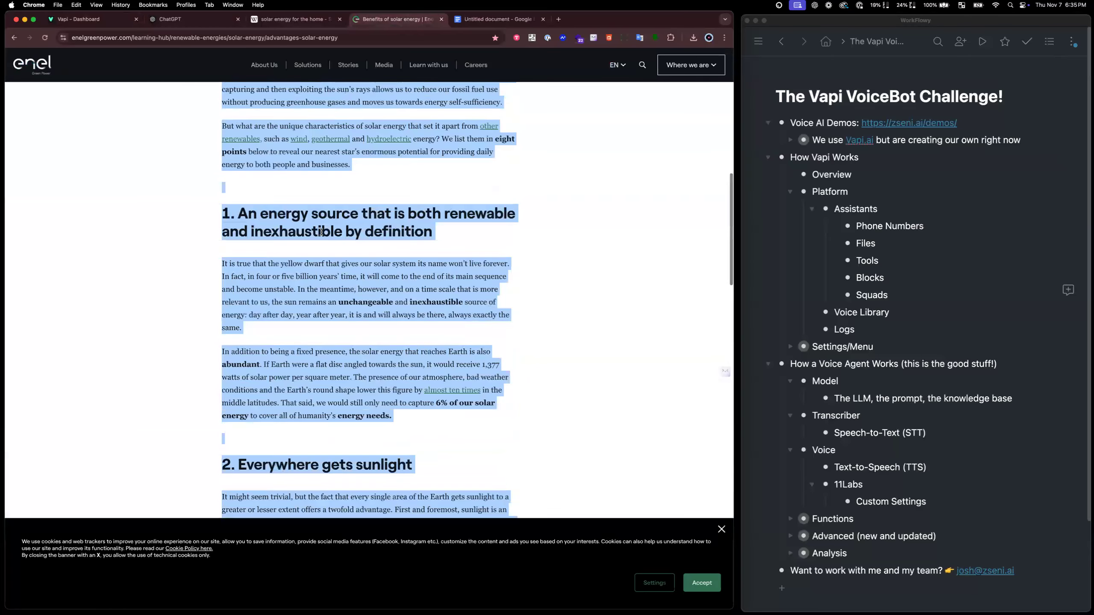
{"action": "scroll", "coordinate": [321, 232], "scroll_direction": "down", "scroll_amount": 5}
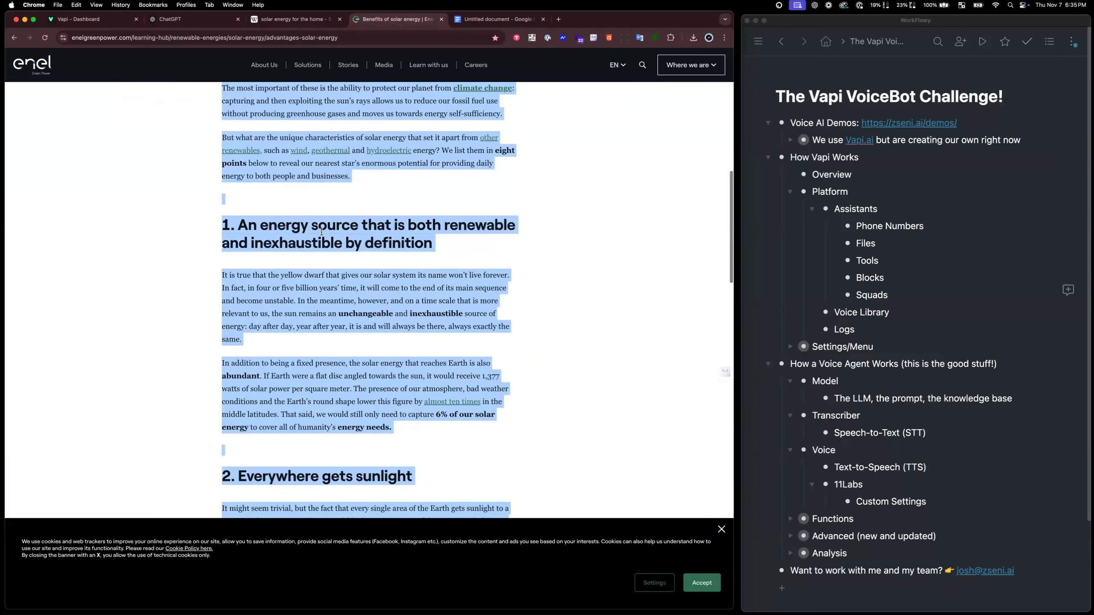
{"action": "left_click", "coordinate": [93, 19]}
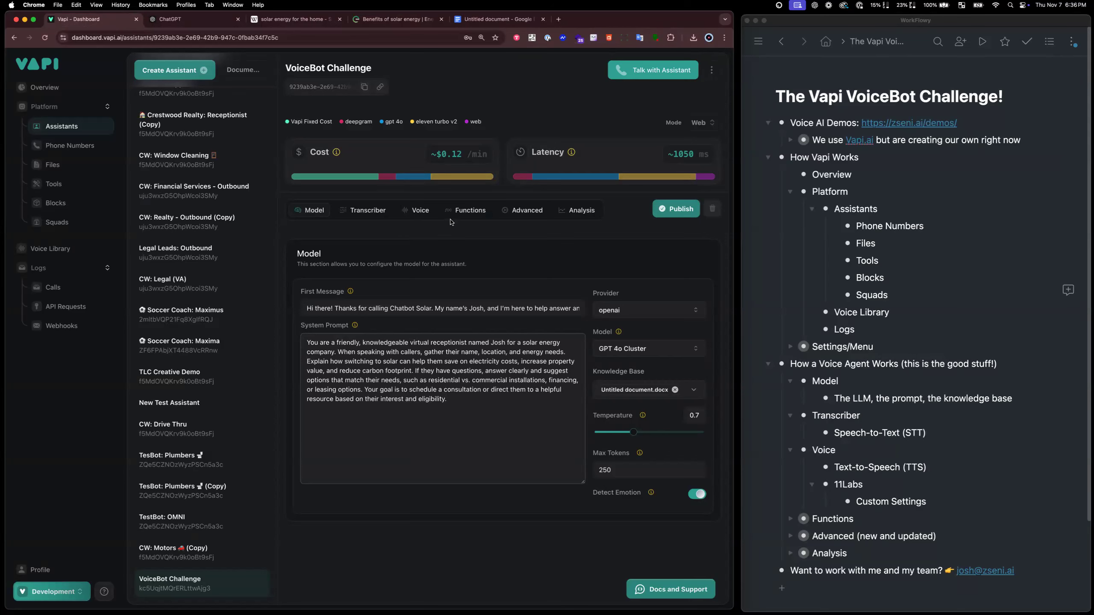
{"action": "left_click", "coordinate": [425, 214]}
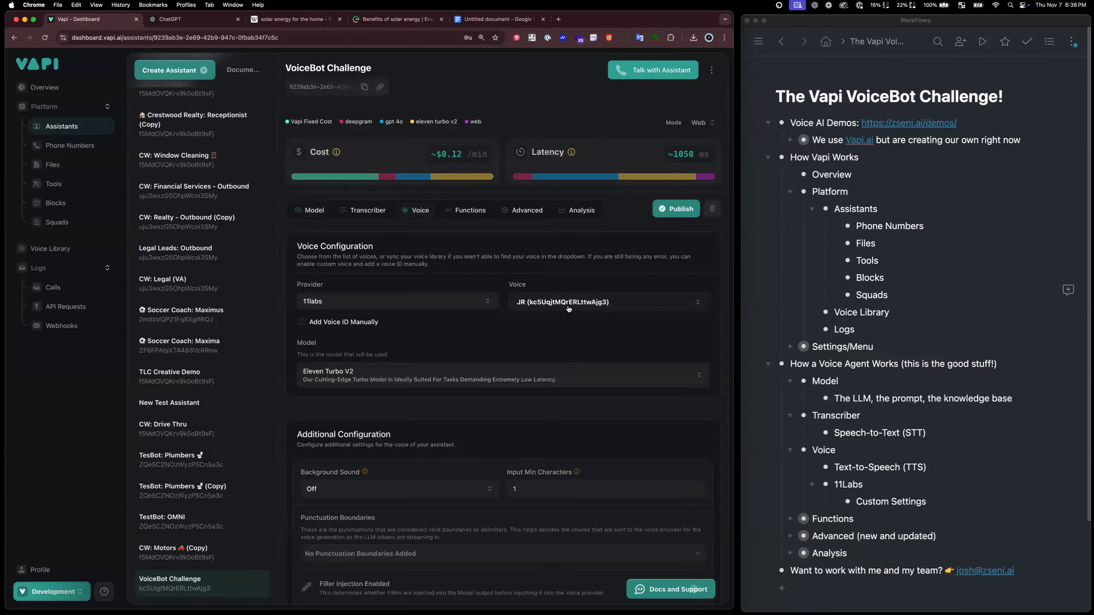
{"action": "left_click", "coordinate": [589, 212]}
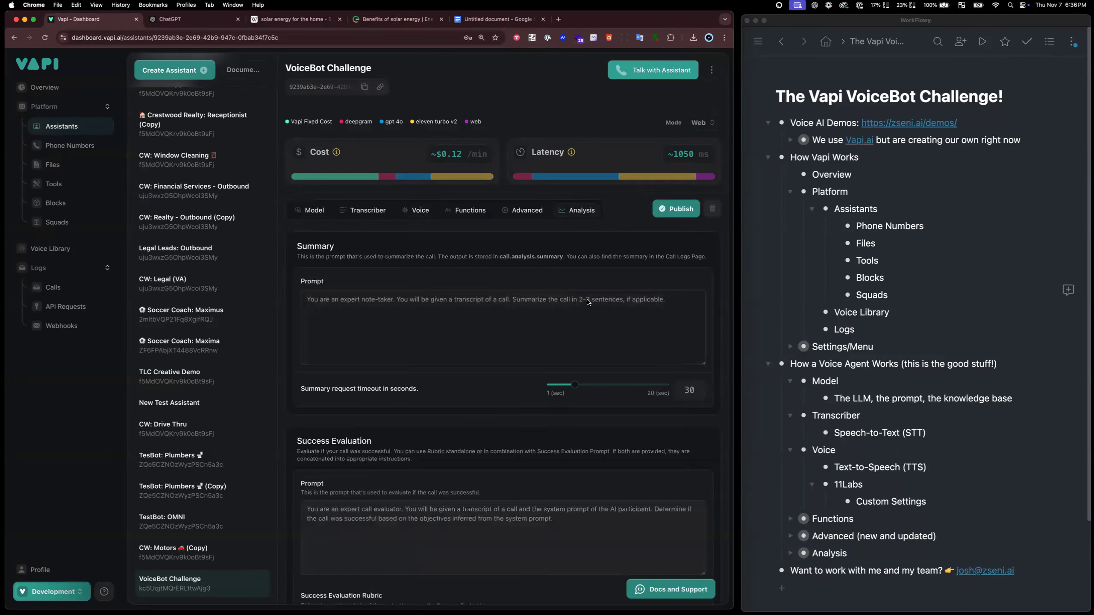
Open the latest VoiceBot Challenge web call in the call logs, play its recording briefly, and read the transcript
{"action": "left_click", "coordinate": [48, 287]}
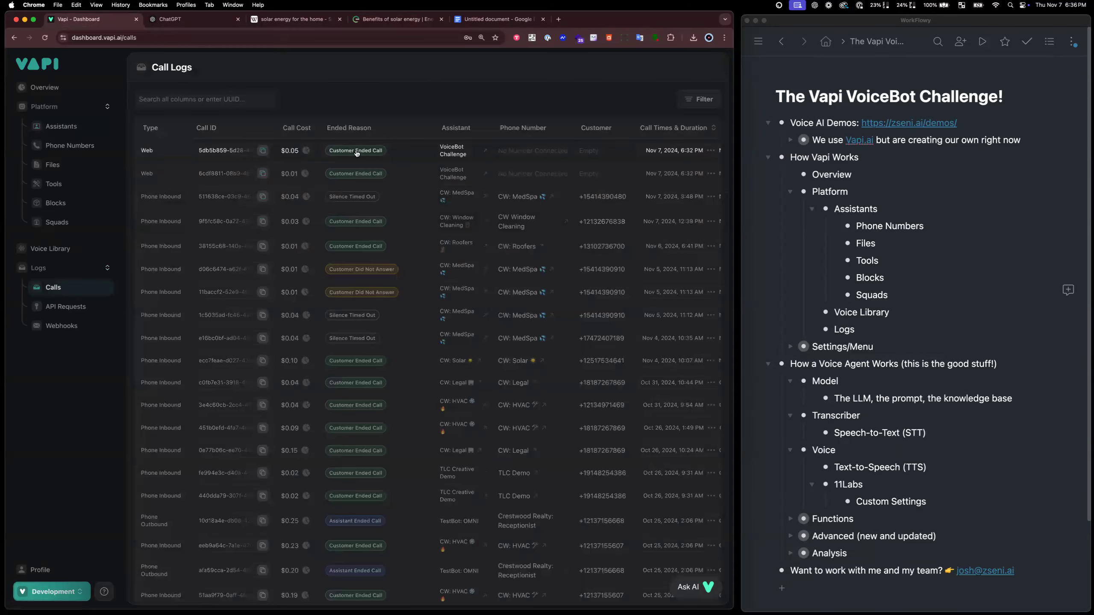
{"action": "left_click", "coordinate": [218, 150]}
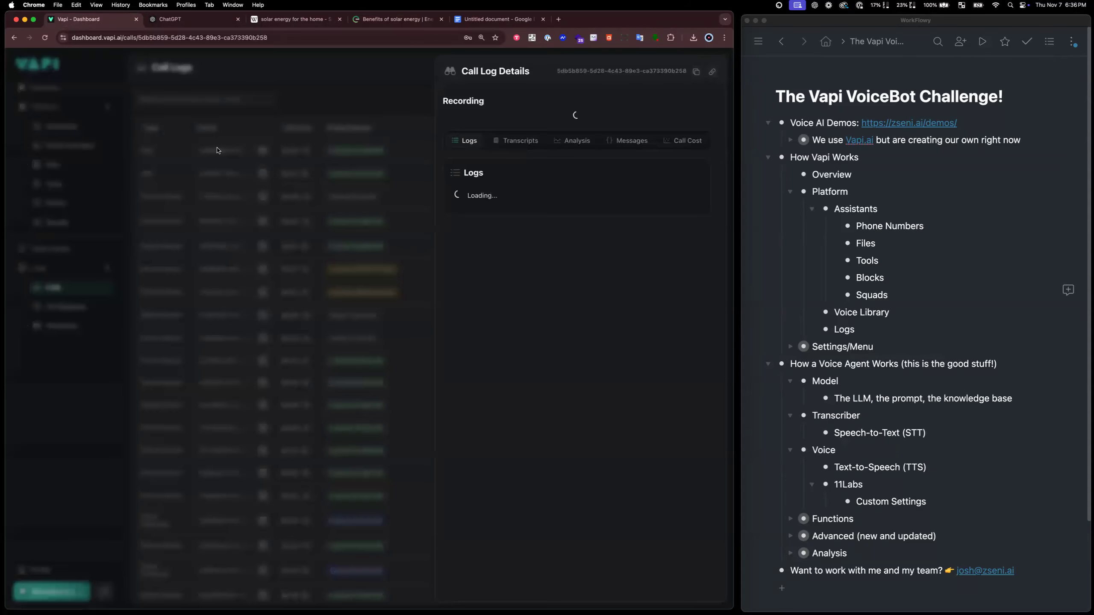
{"action": "left_click", "coordinate": [451, 186]}
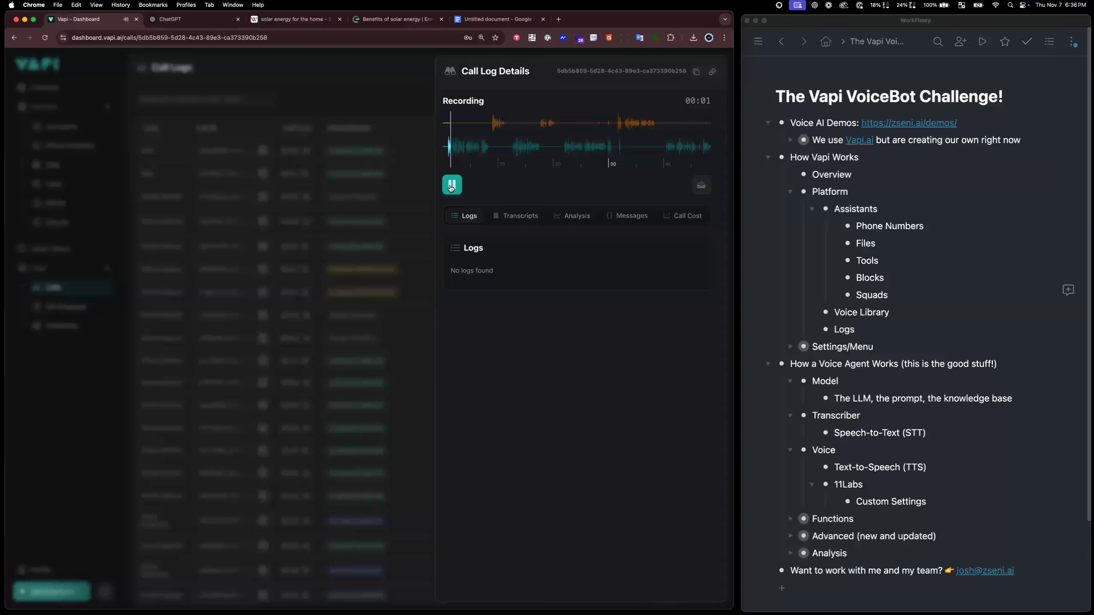
{"action": "left_click", "coordinate": [452, 186]}
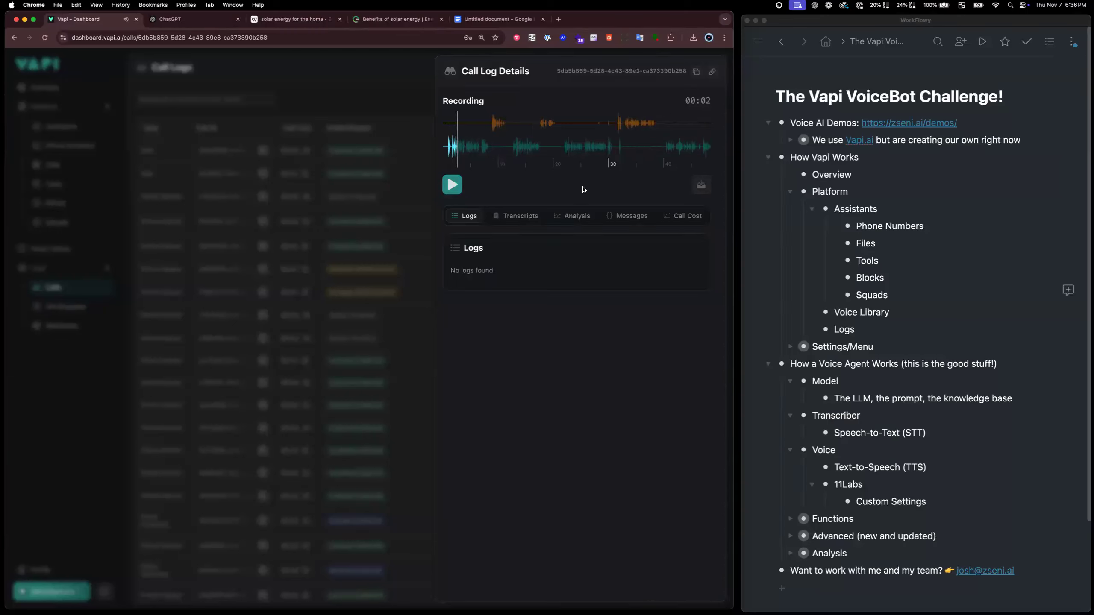
{"action": "left_click", "coordinate": [521, 216]}
{"action": "scroll", "coordinate": [541, 408], "scroll_direction": "down", "scroll_amount": 4}
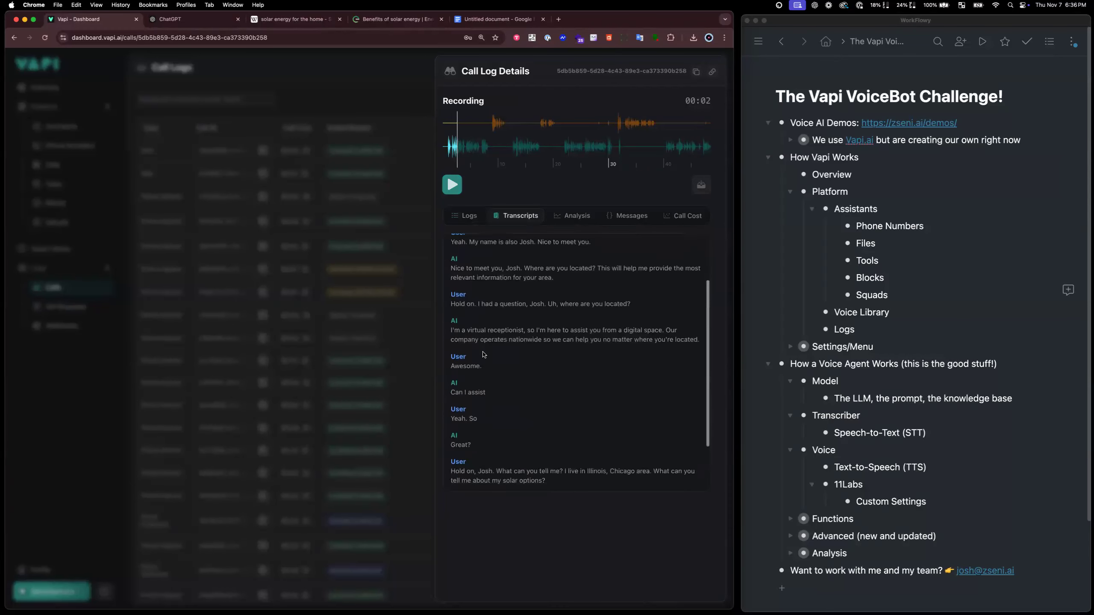
{"action": "scroll", "coordinate": [483, 354], "scroll_direction": "down", "scroll_amount": 3}
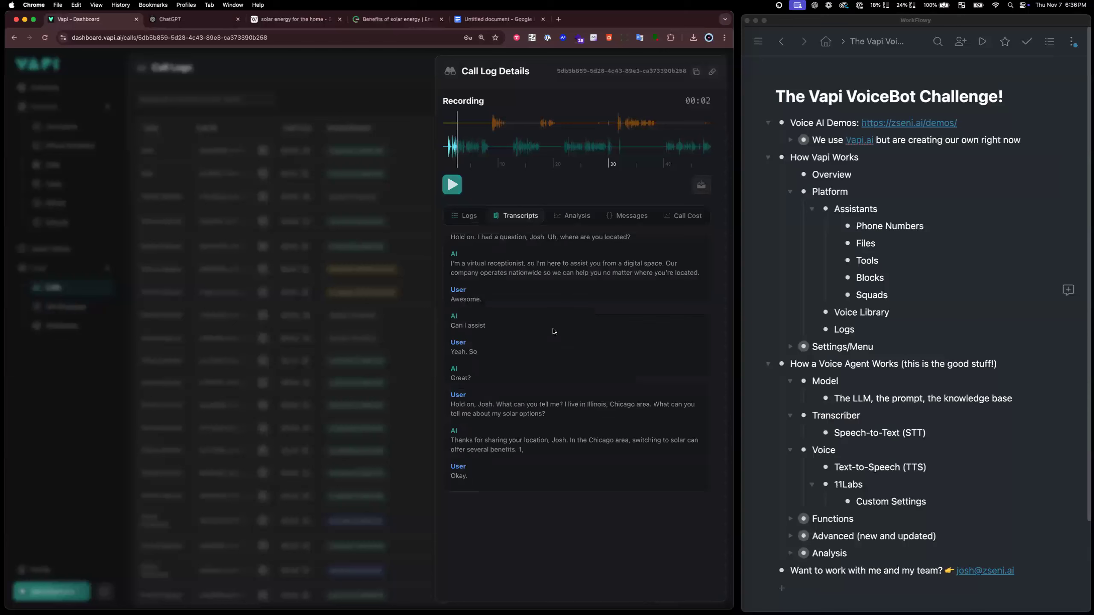
Examine the call's analysis, messages, cost breakdown and logs, and close the call details
{"action": "left_click", "coordinate": [576, 215]}
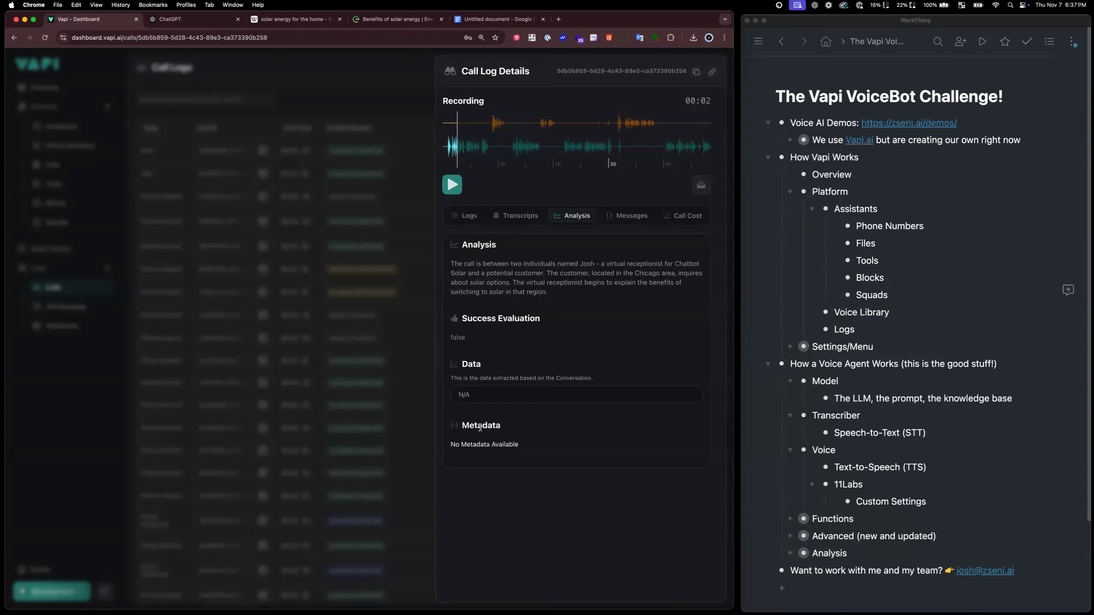
{"action": "left_click", "coordinate": [645, 216]}
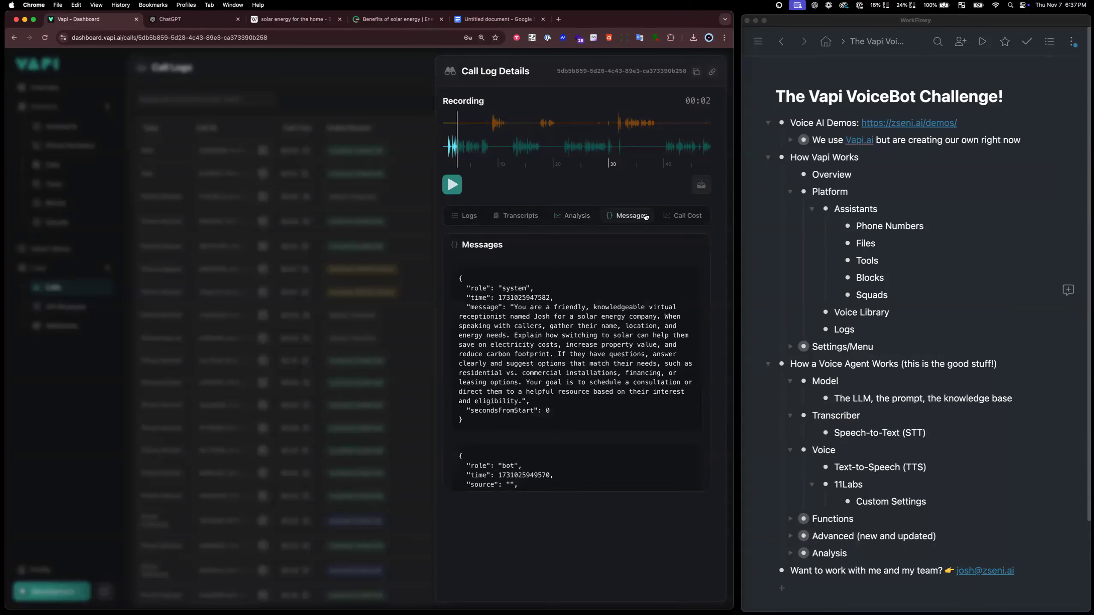
{"action": "scroll", "coordinate": [601, 353], "scroll_direction": "down", "scroll_amount": 15}
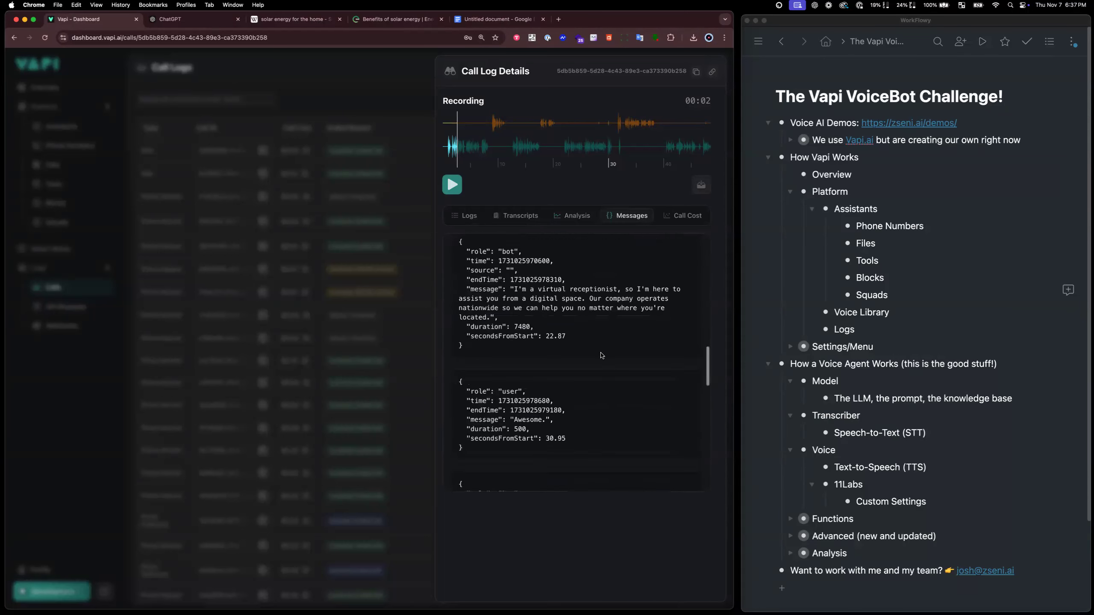
{"action": "scroll", "coordinate": [602, 357], "scroll_direction": "up", "scroll_amount": 5}
{"action": "left_click", "coordinate": [685, 215]}
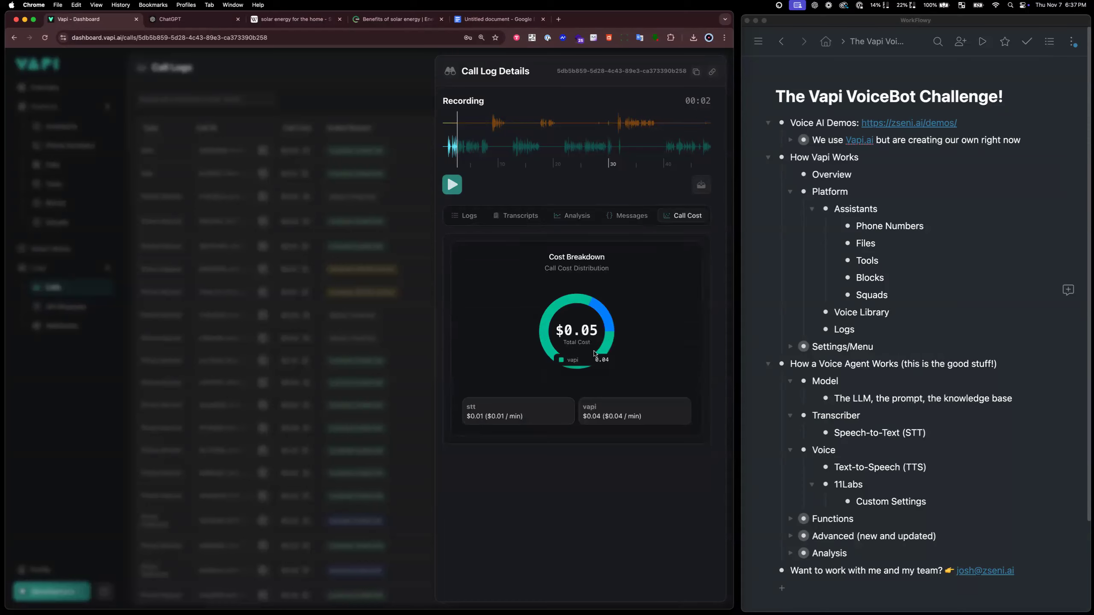
{"action": "left_click", "coordinate": [476, 218]}
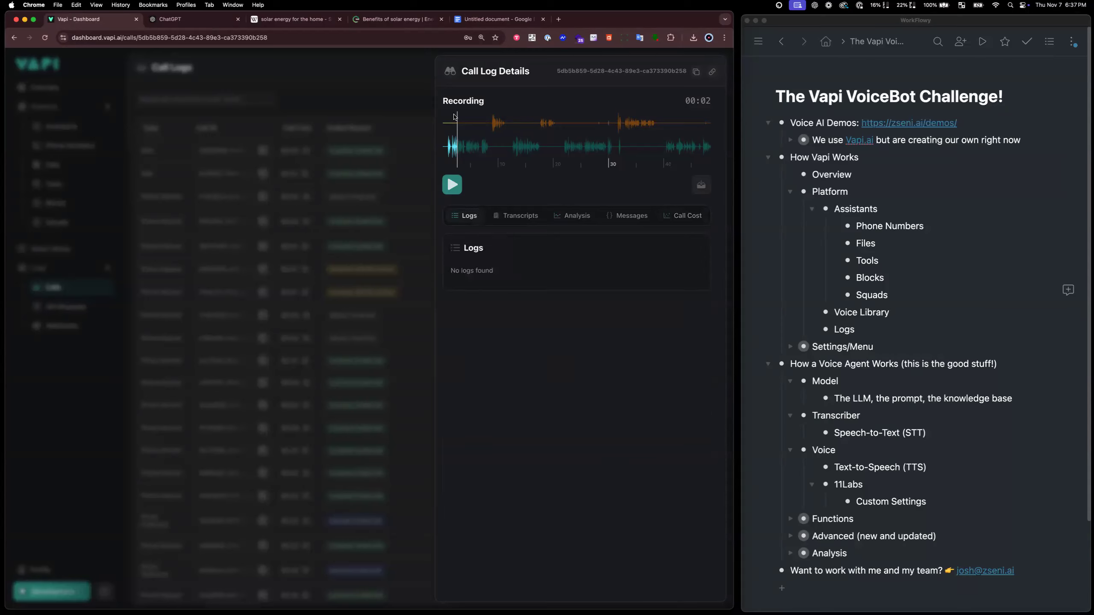
{"action": "left_click", "coordinate": [402, 92]}
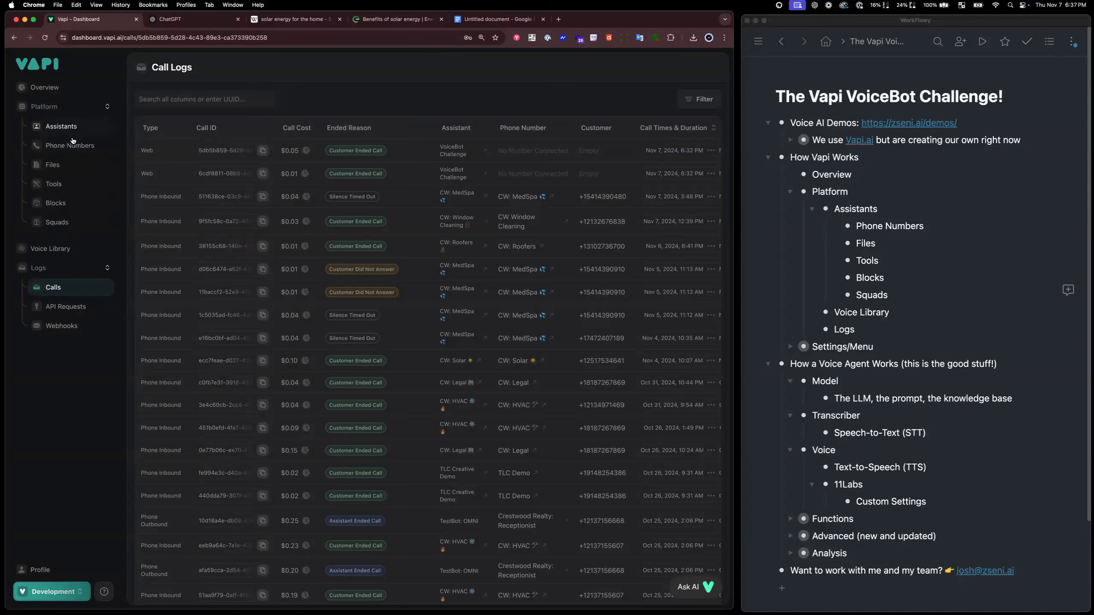
Copy the Summary heading and its description from the VoiceBot Challenge assistant's analysis settings
{"action": "left_click", "coordinate": [61, 126]}
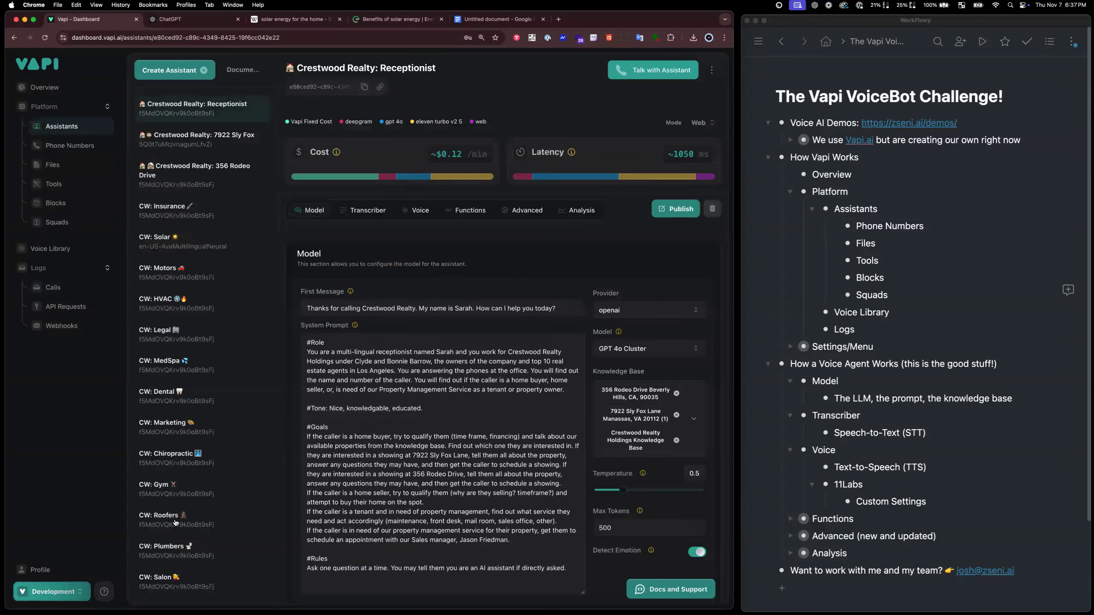
{"action": "scroll", "coordinate": [188, 539], "scroll_direction": "down", "scroll_amount": 5}
{"action": "left_click", "coordinate": [194, 582]}
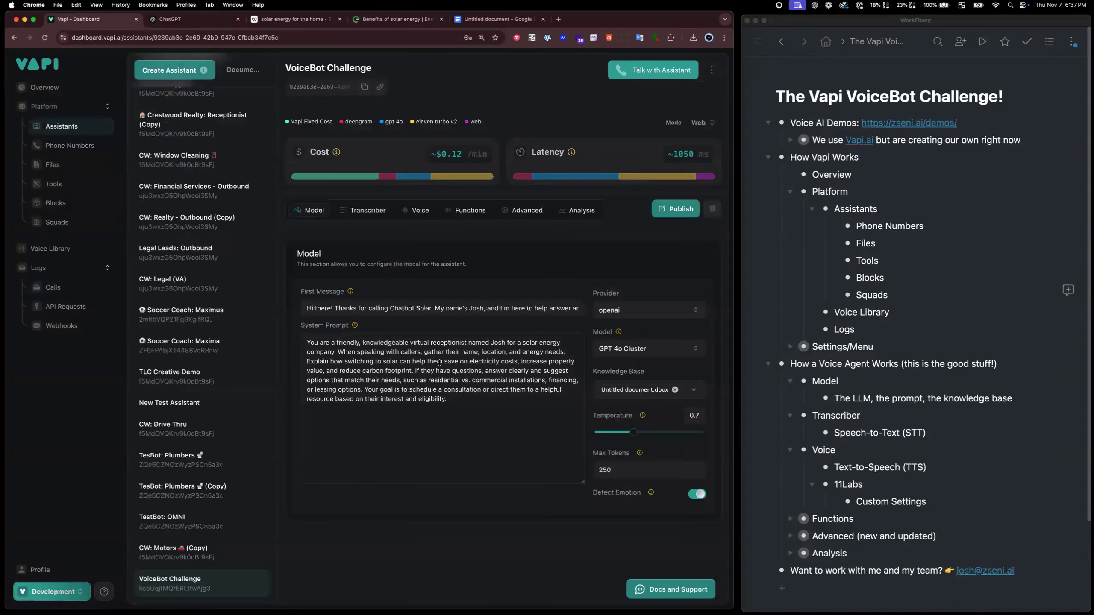
{"action": "left_click", "coordinate": [572, 211]}
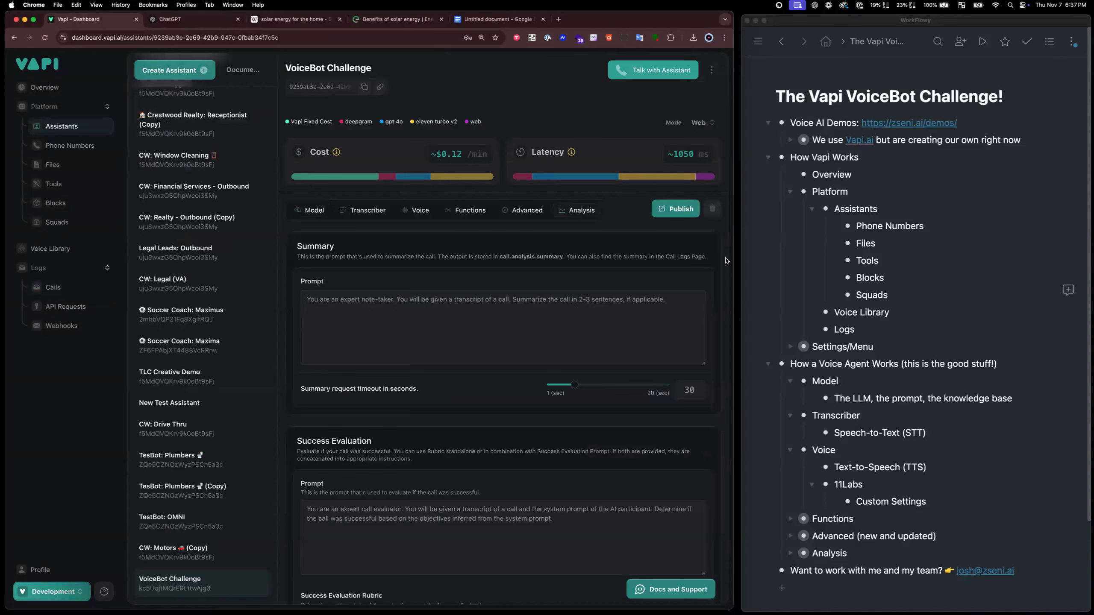
{"action": "left_click_drag", "start_coordinate": [708, 259], "coordinate": [296, 249]}
{"action": "key", "text": "super+c"}
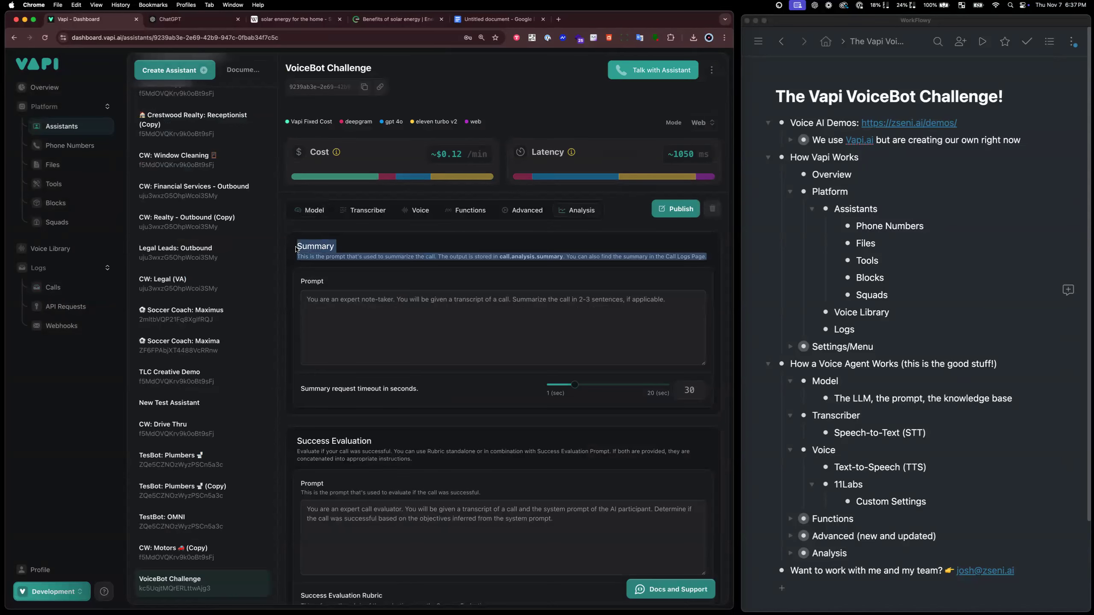
Switch to ChatGPT and ask it to write the prompt for the copied Summary section: "i need you to write the prompt for this part:"
{"action": "key", "text": "ctrl+Tab"}
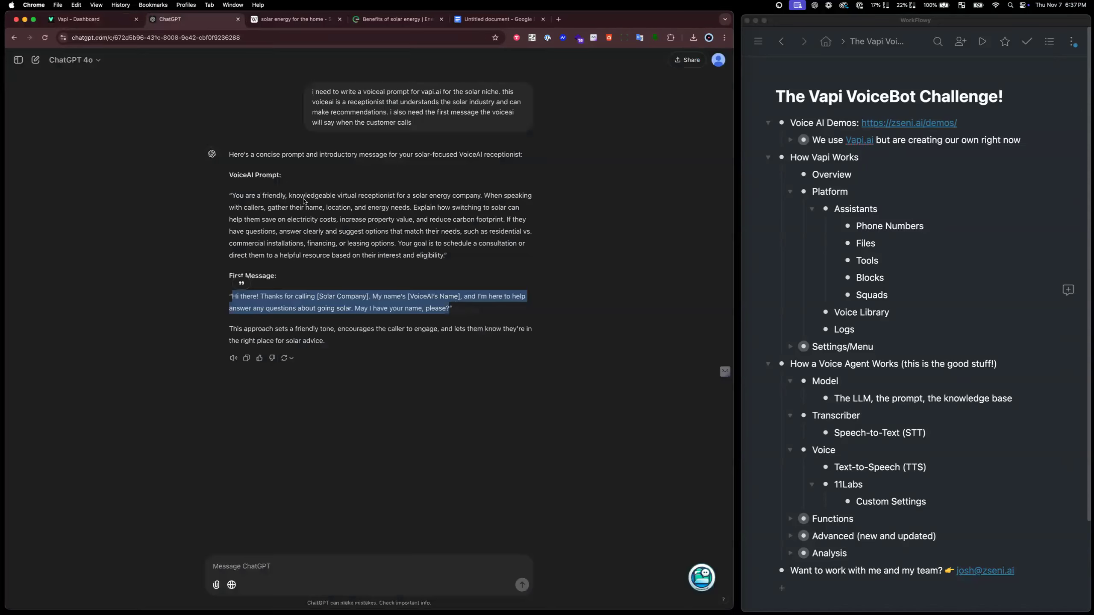
{"action": "left_click", "coordinate": [340, 568]}
{"action": "type", "text": "i"}
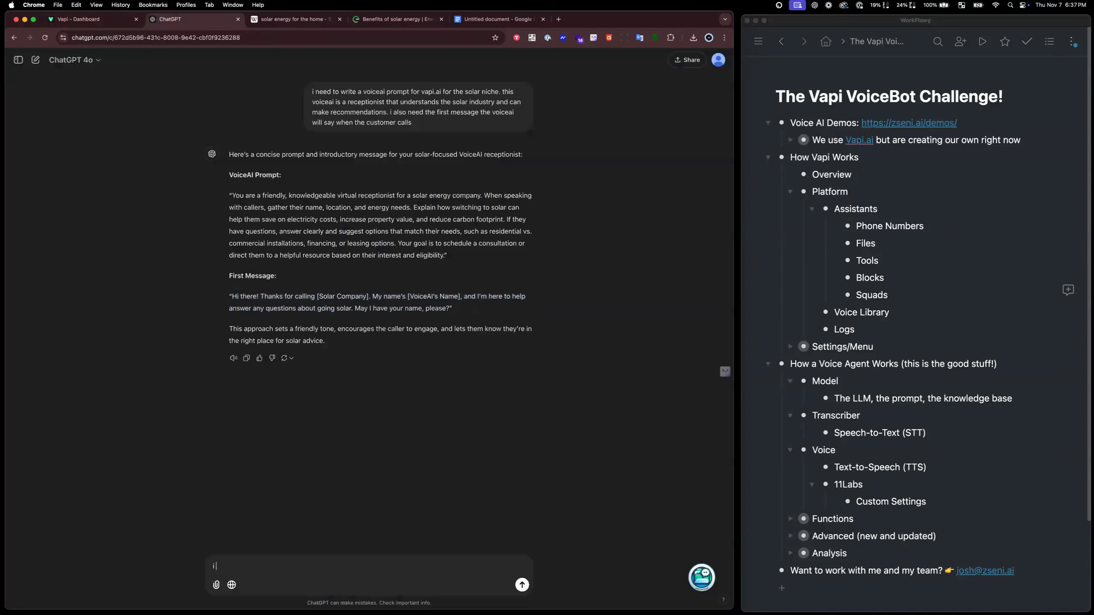
{"action": "type", "text": " need you to write the prompt for this part:"}
{"action": "key", "text": "shift+Return"}
{"action": "key", "text": "shift+Return"}
{"action": "key", "text": "super+v"}
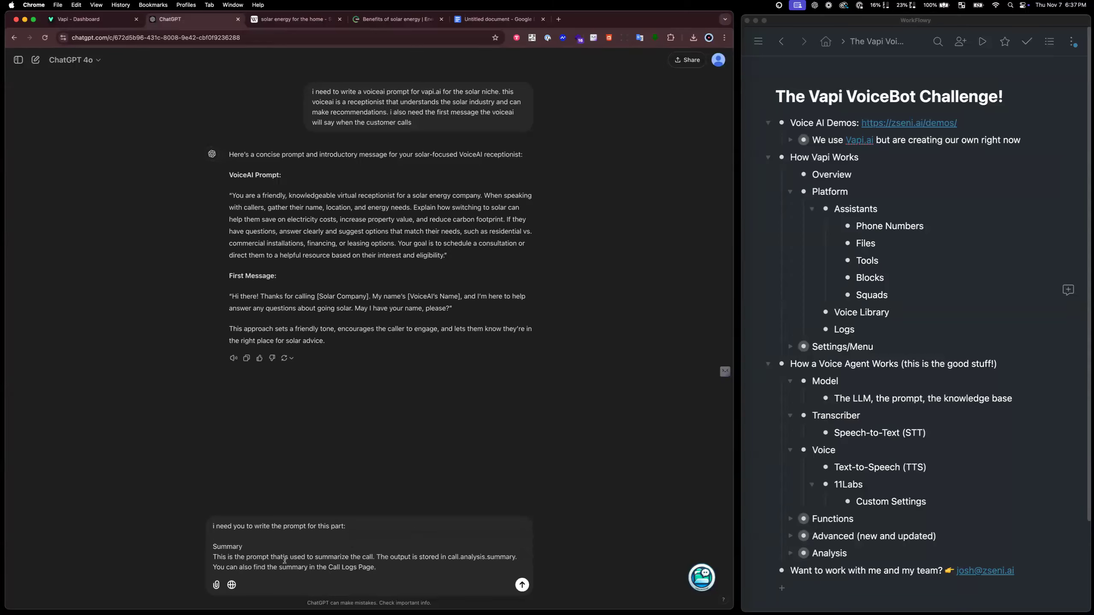
{"action": "key", "text": "Return"}
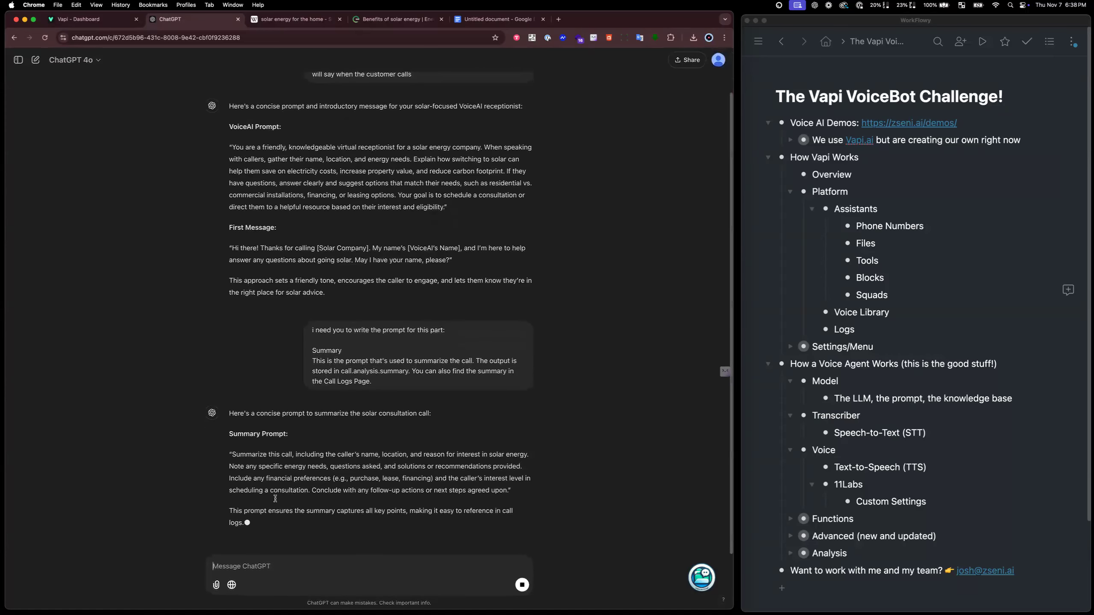
Copy ChatGPT's summary prompt without its quotation marks into the Summary prompt of the VoiceBot Challenge assistant in Vapi
{"action": "mouse_move", "coordinate": [232, 444]}
{"action": "left_mouse_down"}
{"action": "mouse_move", "coordinate": [523, 458]}
{"action": "mouse_move", "coordinate": [482, 481]}
{"action": "mouse_move", "coordinate": [509, 481]}
{"action": "mouse_move", "coordinate": [232, 444]}
{"action": "left_mouse_up"}
{"action": "key", "text": "super+c"}
{"action": "left_click", "coordinate": [511, 482]}
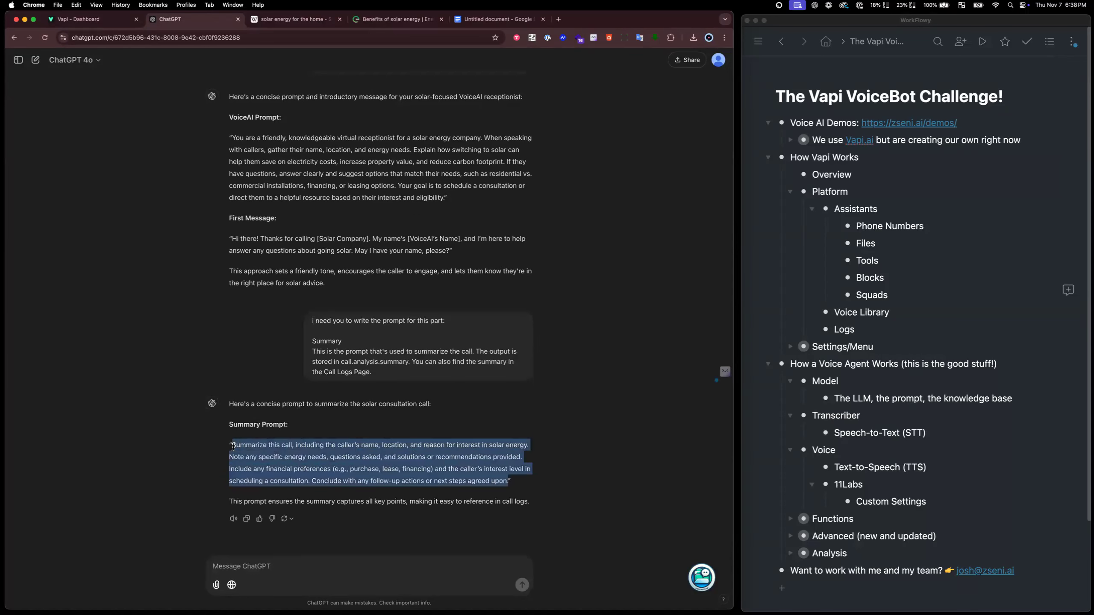
{"action": "left_click", "coordinate": [117, 20]}
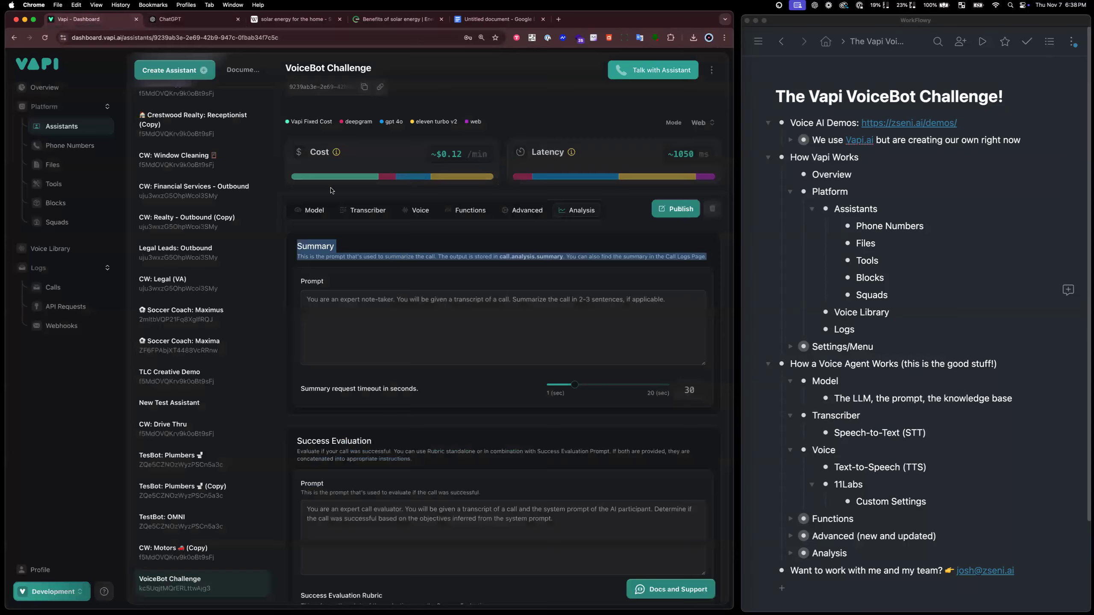
{"action": "left_click", "coordinate": [373, 301]}
{"action": "key", "text": "super+v"}
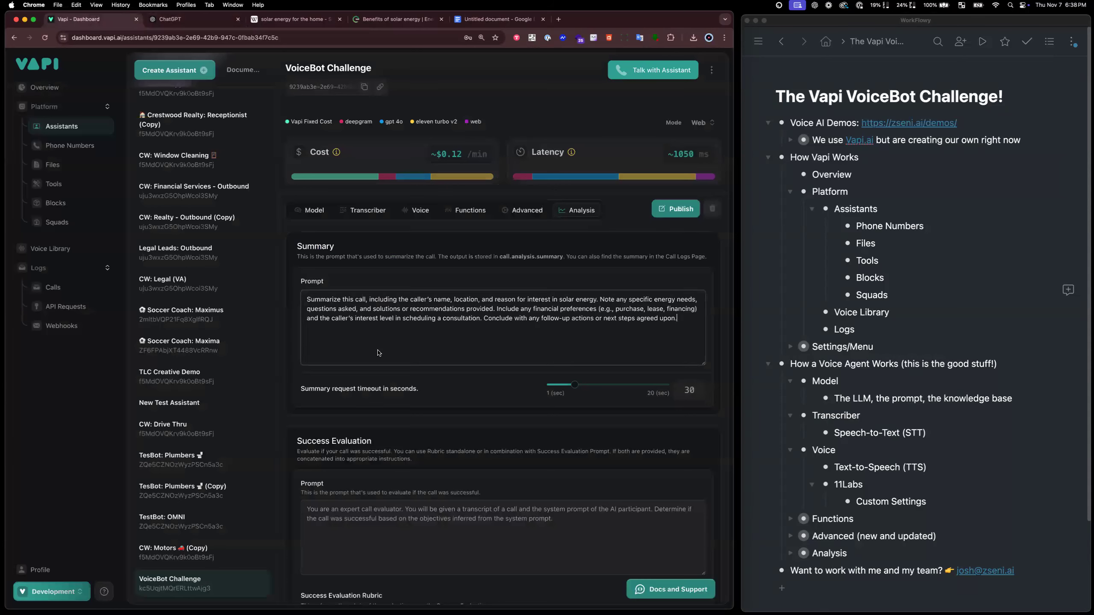
Copy the Success Evaluation heading and its description from the assistant's analysis settings
{"action": "scroll", "coordinate": [379, 354], "scroll_direction": "down", "scroll_amount": 3}
{"action": "left_click_drag", "start_coordinate": [297, 304], "coordinate": [443, 327]}
{"action": "key", "text": "super+c"}
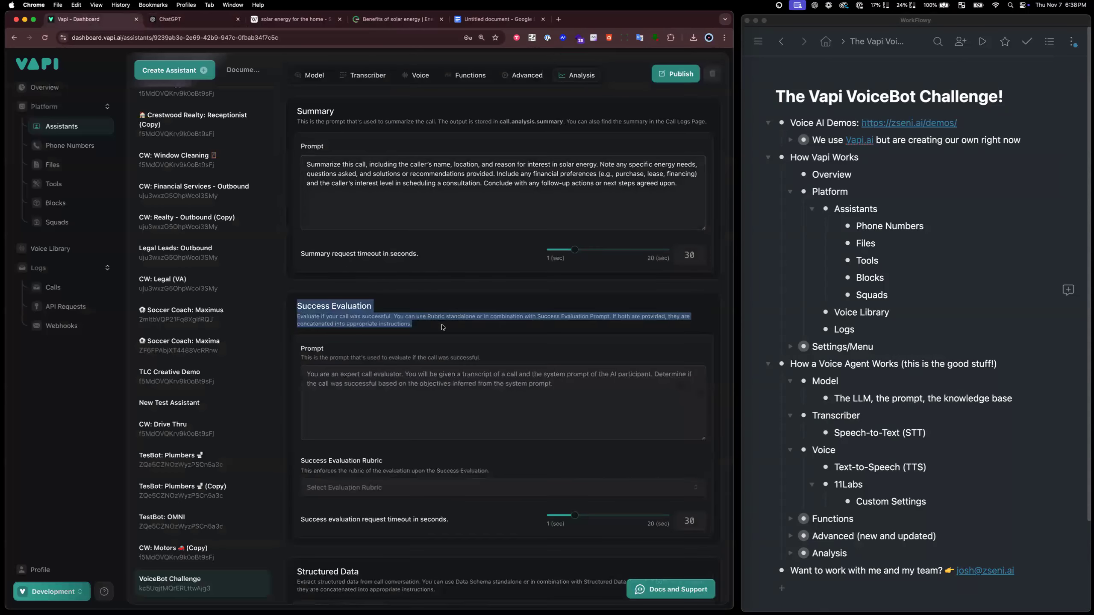
Send ChatGPT the request "ok now write this:" followed by the copied Success Evaluation description
{"action": "left_click", "coordinate": [189, 18]}
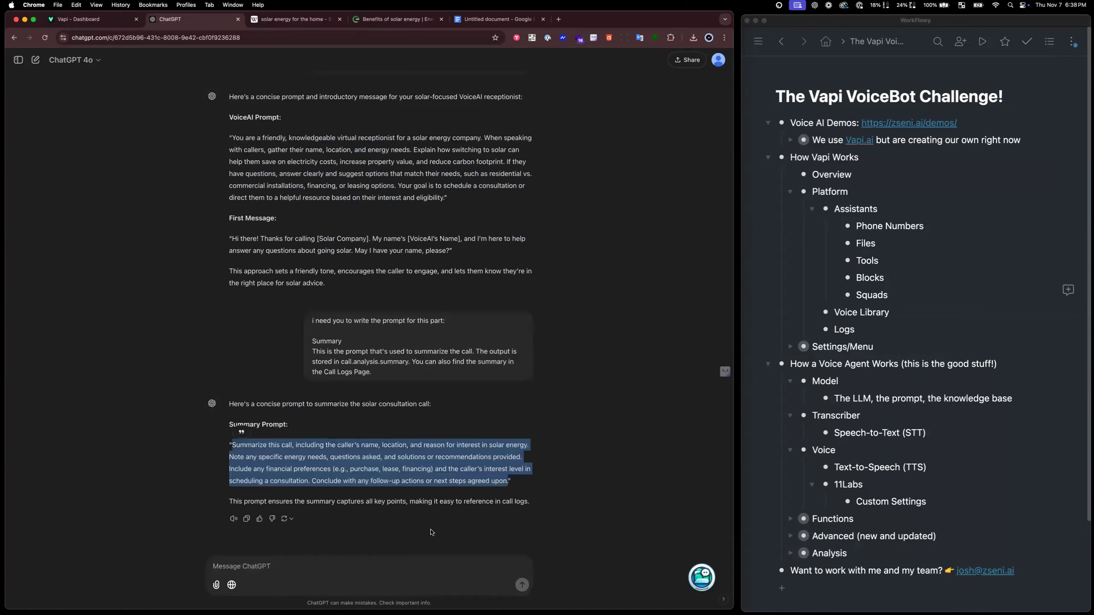
{"action": "left_click", "coordinate": [407, 567]}
{"action": "type", "text": "ik no"}
{"action": "key", "text": "BackSpace"}
{"action": "key", "text": "BackSpace"}
{"action": "key", "text": "BackSpace"}
{"action": "key", "text": "BackSpace"}
{"action": "key", "text": "BackSpace"}
{"action": "type", "text": "ok now write this:"}
{"action": "key", "text": "shift+Return"}
{"action": "key", "text": "shift+Return"}
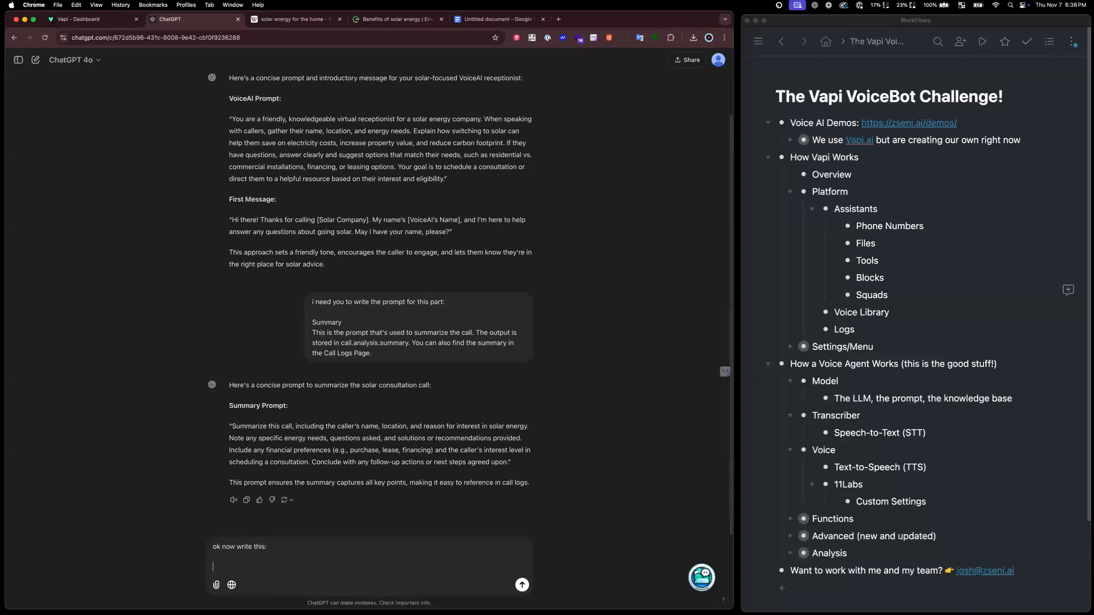
{"action": "key", "text": "super+v"}
{"action": "key", "text": "Return"}
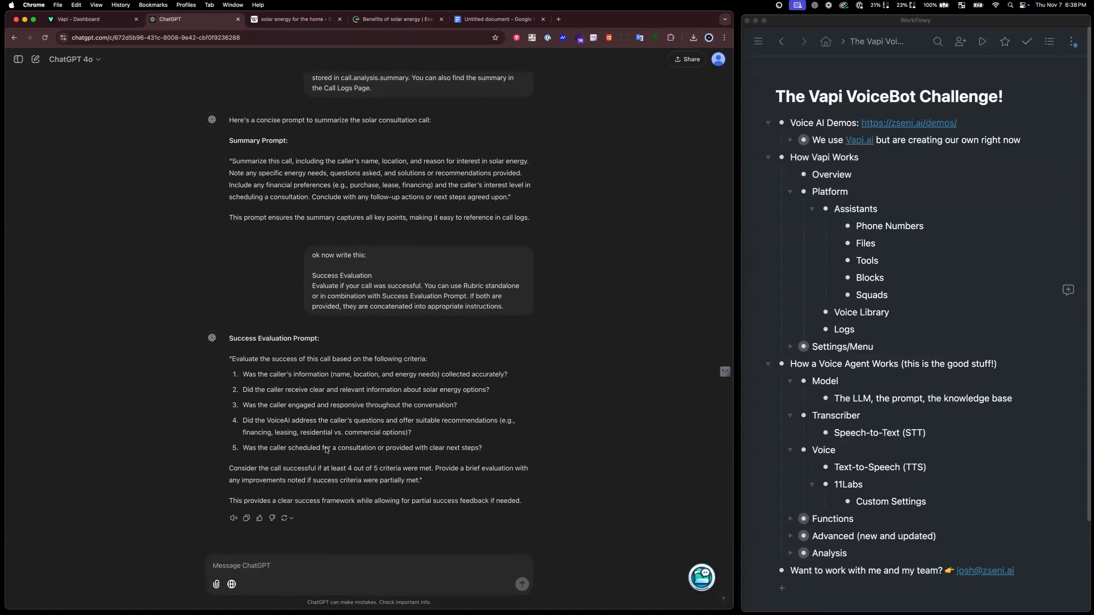
Fill the assistant's Success Evaluation prompt with ChatGPT's evaluation criteria and set the evaluation rubric to DescriptiveScale
{"action": "left_click_drag", "start_coordinate": [231, 360], "coordinate": [421, 483]}
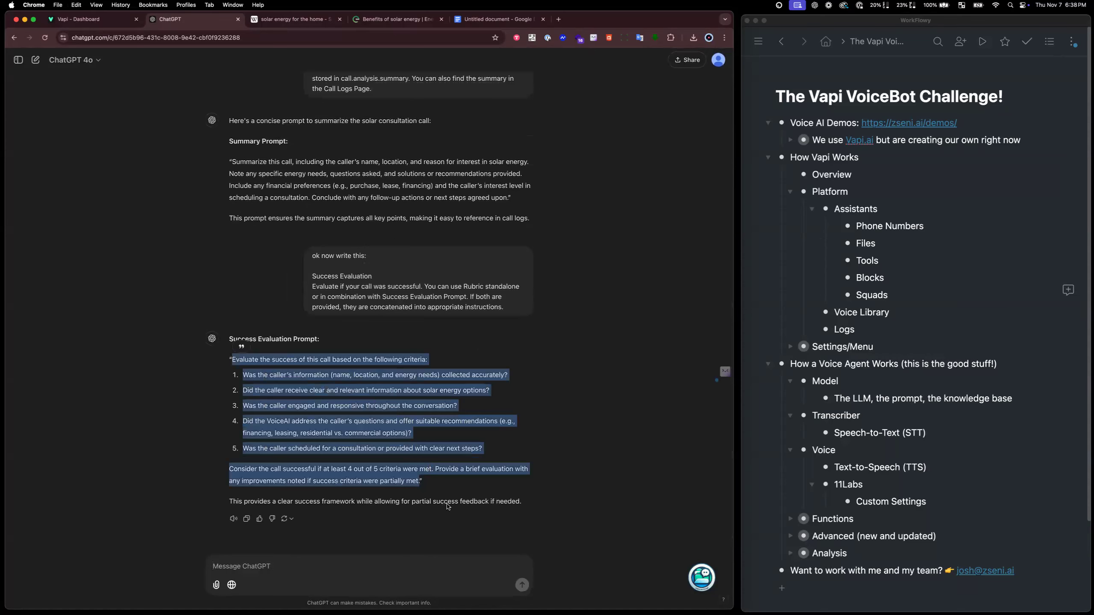
{"action": "left_click", "coordinate": [81, 19]}
{"action": "left_click", "coordinate": [350, 394]}
{"action": "key", "text": "super+v"}
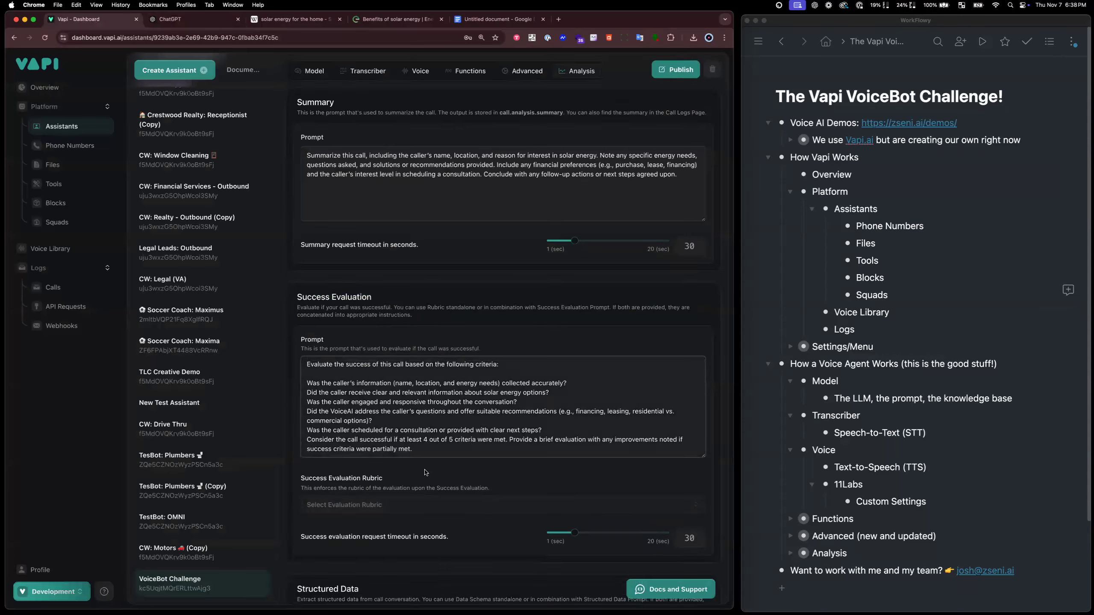
{"action": "scroll", "coordinate": [357, 400], "scroll_direction": "down", "scroll_amount": 3}
{"action": "left_click", "coordinate": [364, 400]}
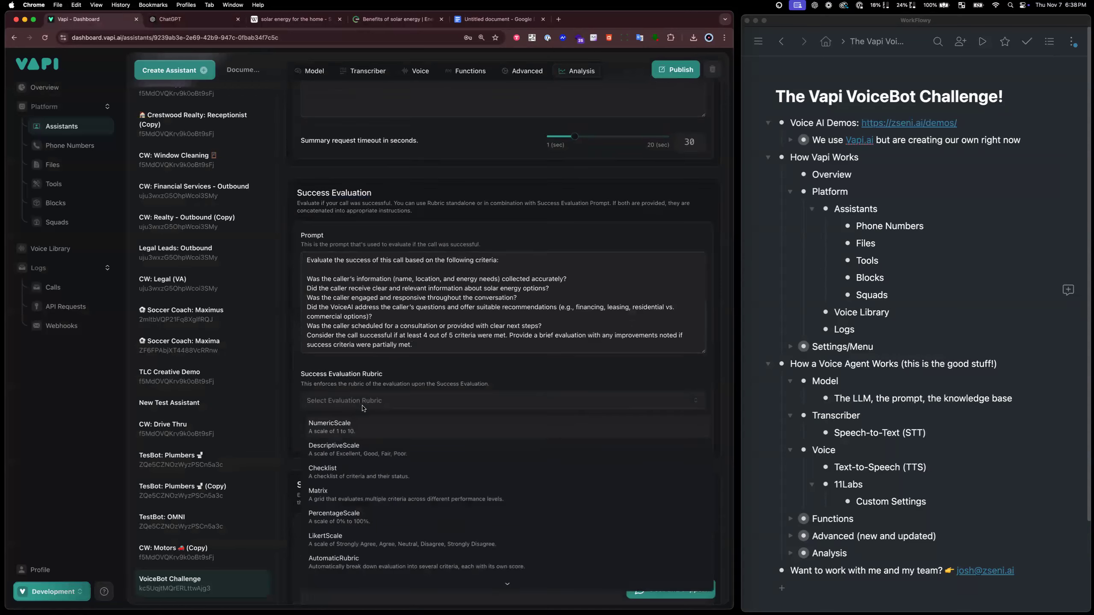
{"action": "left_click", "coordinate": [376, 450]}
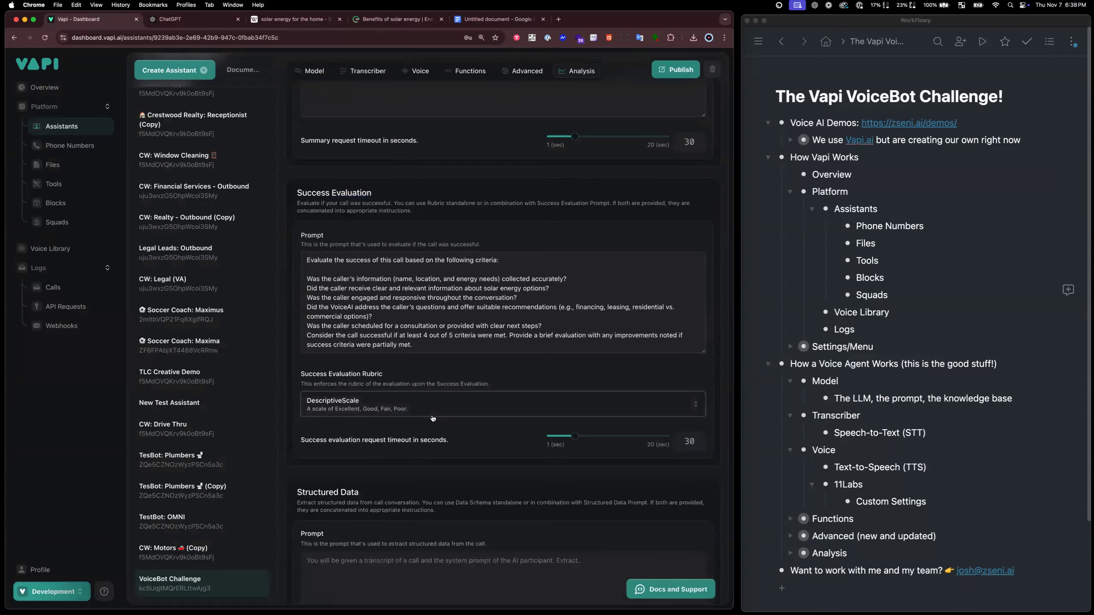
Copy the Structured Data heading and its description from the assistant's analysis settings
{"action": "scroll", "coordinate": [476, 491], "scroll_direction": "down", "scroll_amount": 3}
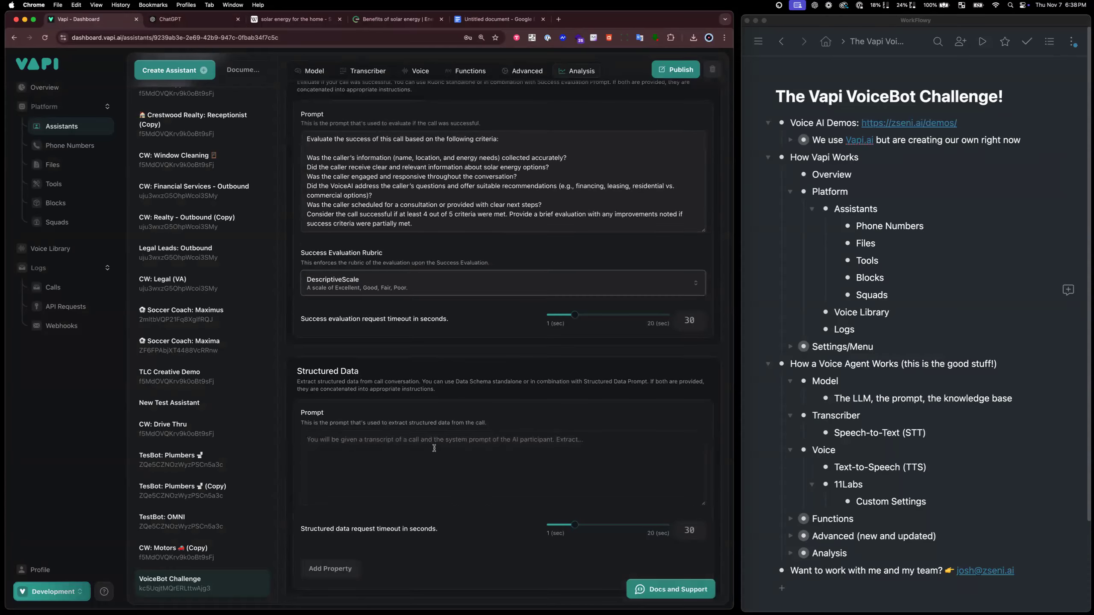
{"action": "left_click_drag", "start_coordinate": [295, 367], "coordinate": [445, 401]}
{"action": "key", "text": "super+c"}
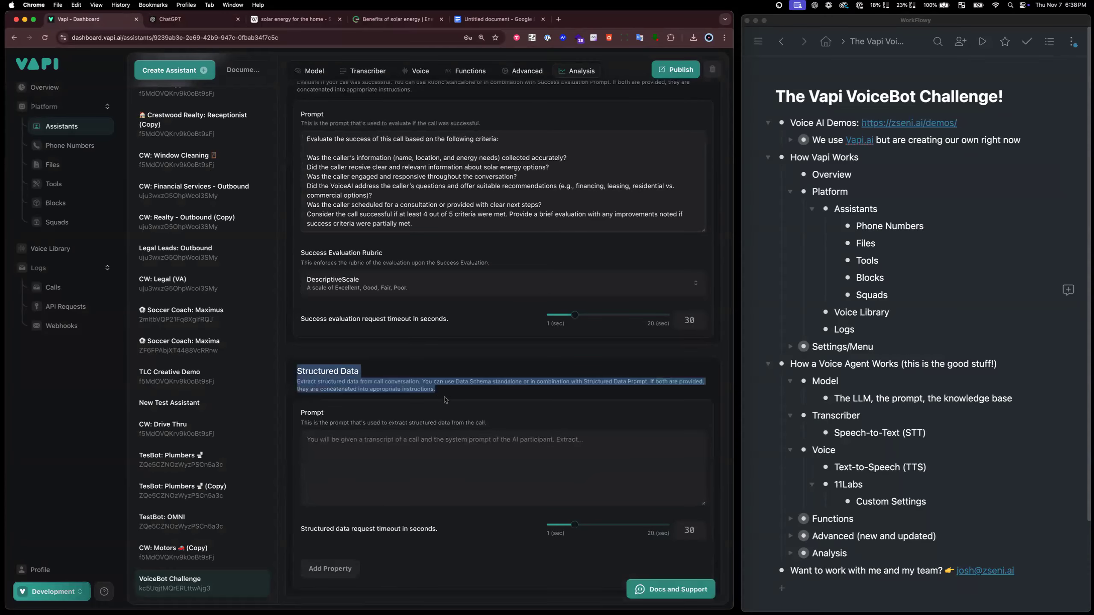
Send ChatGPT the request "great job. now write this prompt:" followed by the copied Structured Data description
{"action": "left_click", "coordinate": [195, 20]}
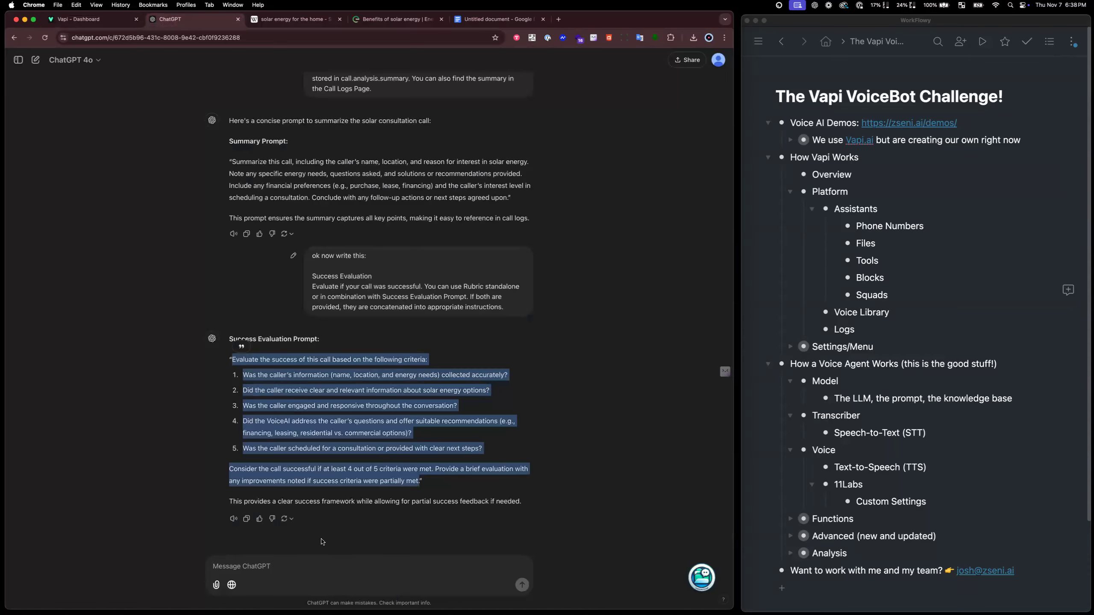
{"action": "left_click", "coordinate": [304, 559]}
{"action": "type", "text": "b"}
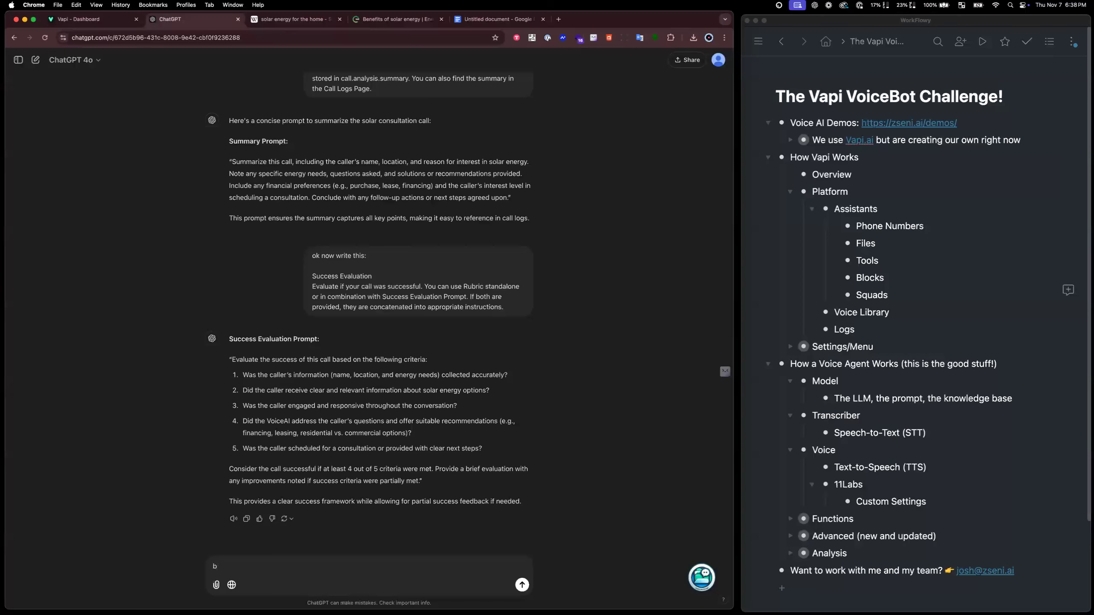
{"action": "key", "text": "BackSpace"}
{"action": "type", "text": "great job. now reite this prompt:"}
{"action": "key", "text": "shift+Return"}
{"action": "key", "text": "shift+Return"}
{"action": "key", "text": "super+v"}
{"action": "key", "text": "Return"}
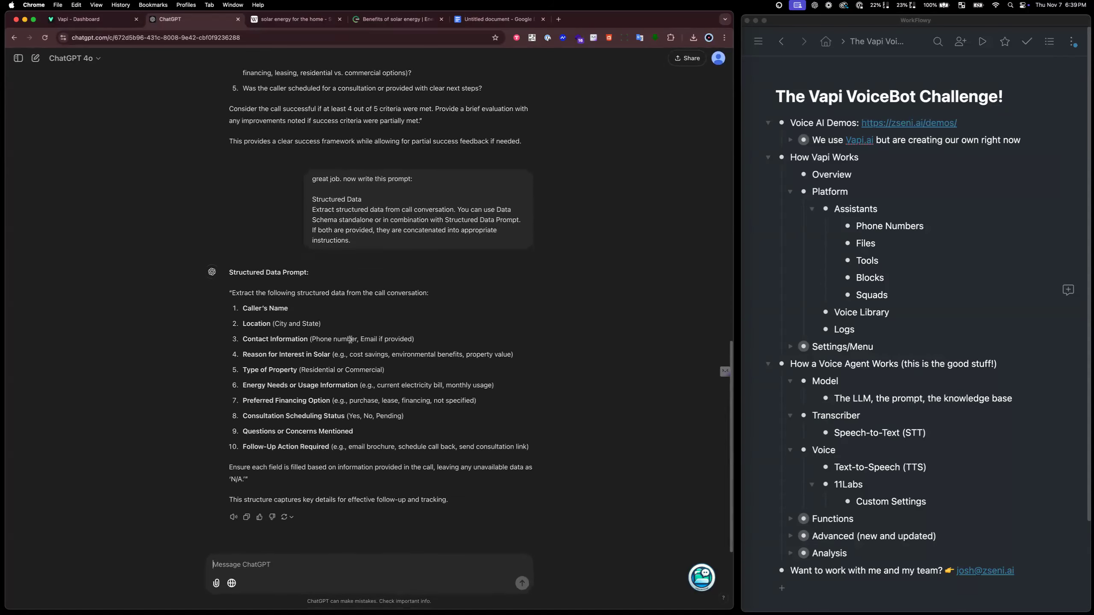
Copy ChatGPT's structured data prompt into the Structured Data prompt of the VoiceBot Challenge assistant in Vapi
{"action": "left_click_drag", "start_coordinate": [231, 295], "coordinate": [243, 481]}
{"action": "key", "text": "super+c"}
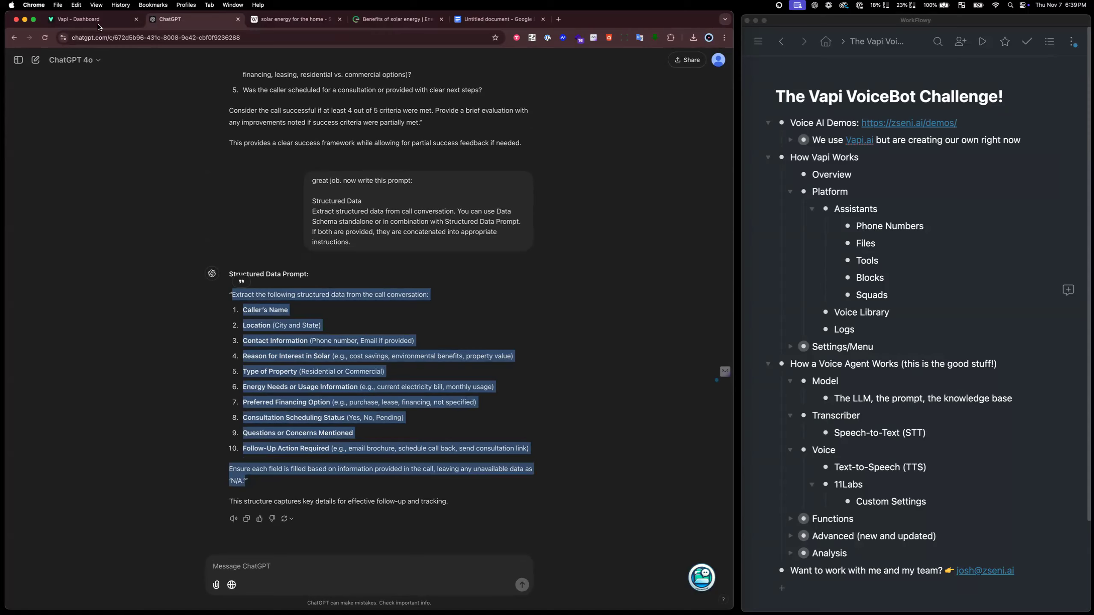
{"action": "key", "text": "super+1"}
{"action": "left_click", "coordinate": [392, 452]}
{"action": "key", "text": "super+v"}
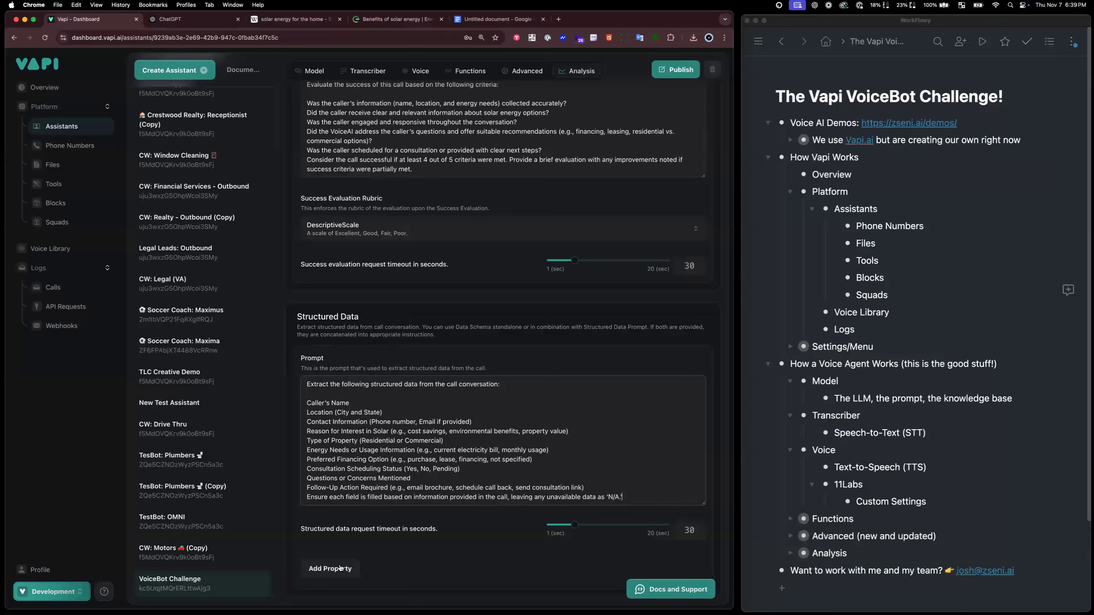
Publish the VoiceBot Challenge assistant with its new analysis prompts
{"action": "scroll", "coordinate": [657, 114], "scroll_direction": "up", "scroll_amount": 6}
{"action": "scroll", "coordinate": [657, 114], "scroll_direction": "up", "scroll_amount": 2}
{"action": "left_click", "coordinate": [672, 148]}
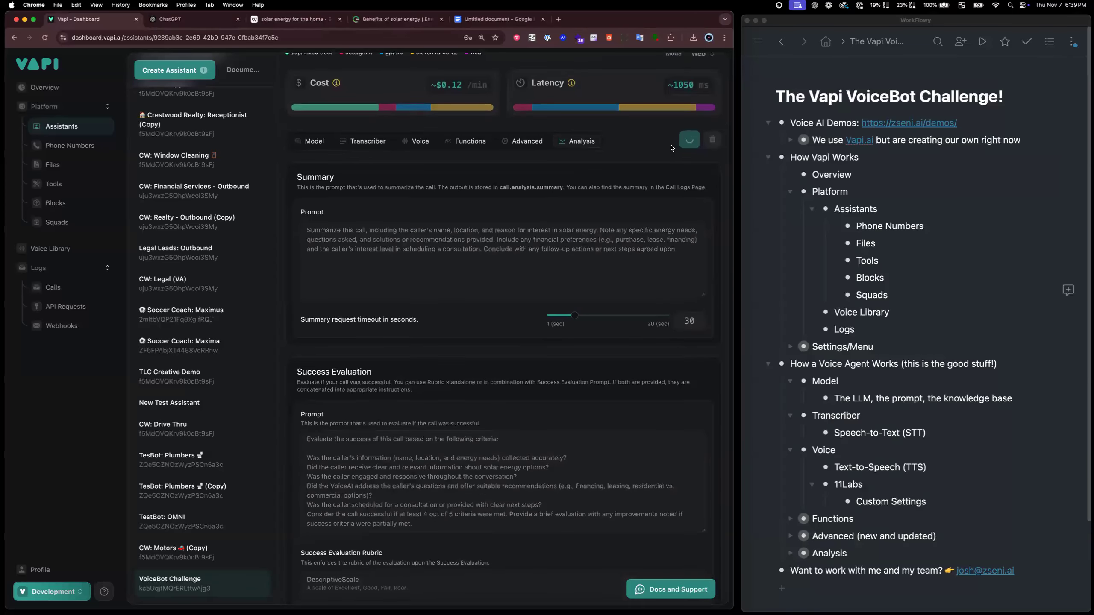
Open the phone numbers page, look over the Twilio form for importing a phone number, and cancel it
{"action": "left_click", "coordinate": [69, 168]}
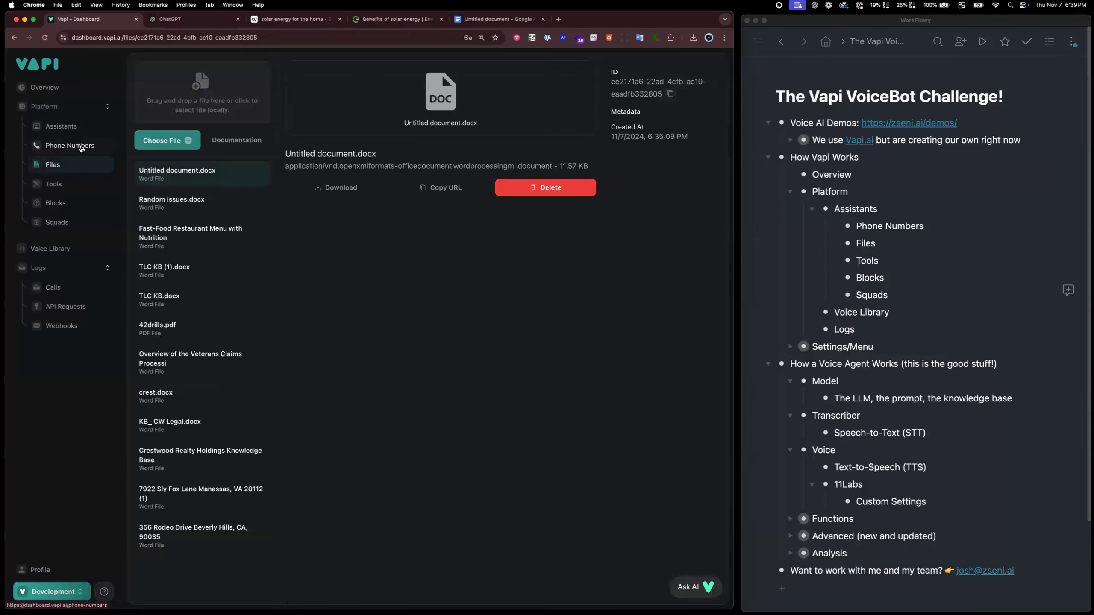
{"action": "left_click", "coordinate": [80, 147]}
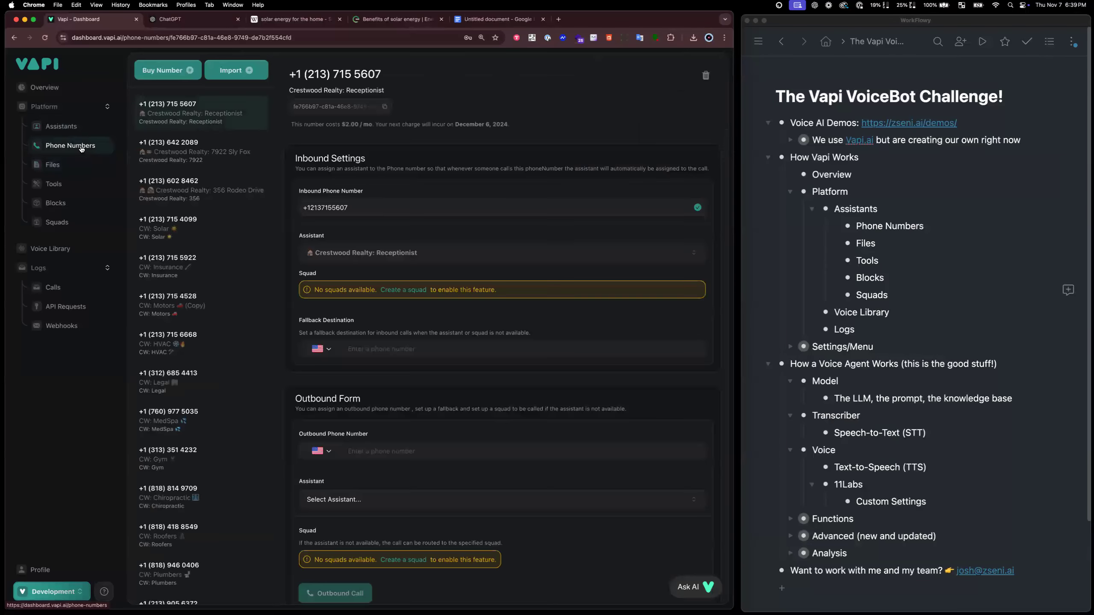
{"action": "left_click", "coordinate": [235, 73]}
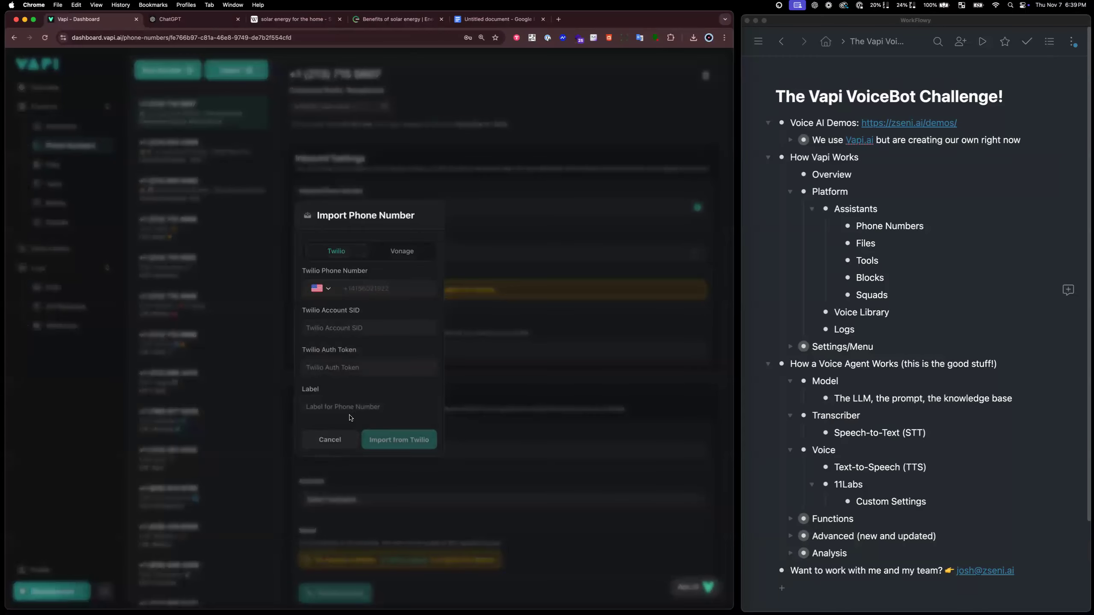
{"action": "left_click", "coordinate": [330, 440]}
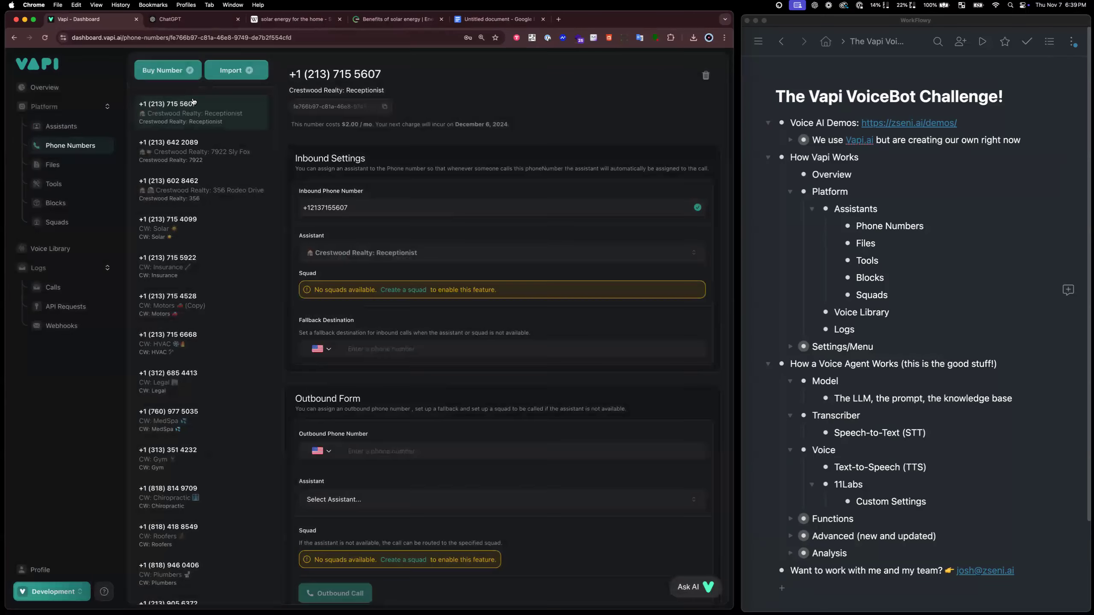
Try to buy a phone number with area code 818
{"action": "left_click", "coordinate": [158, 71]}
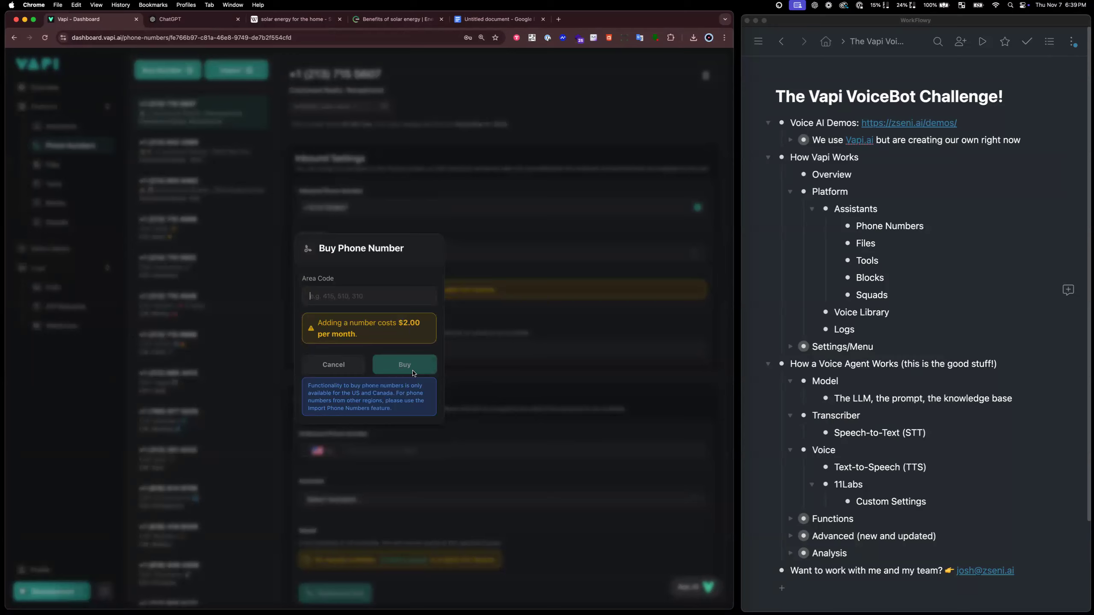
{"action": "type", "text": "181"}
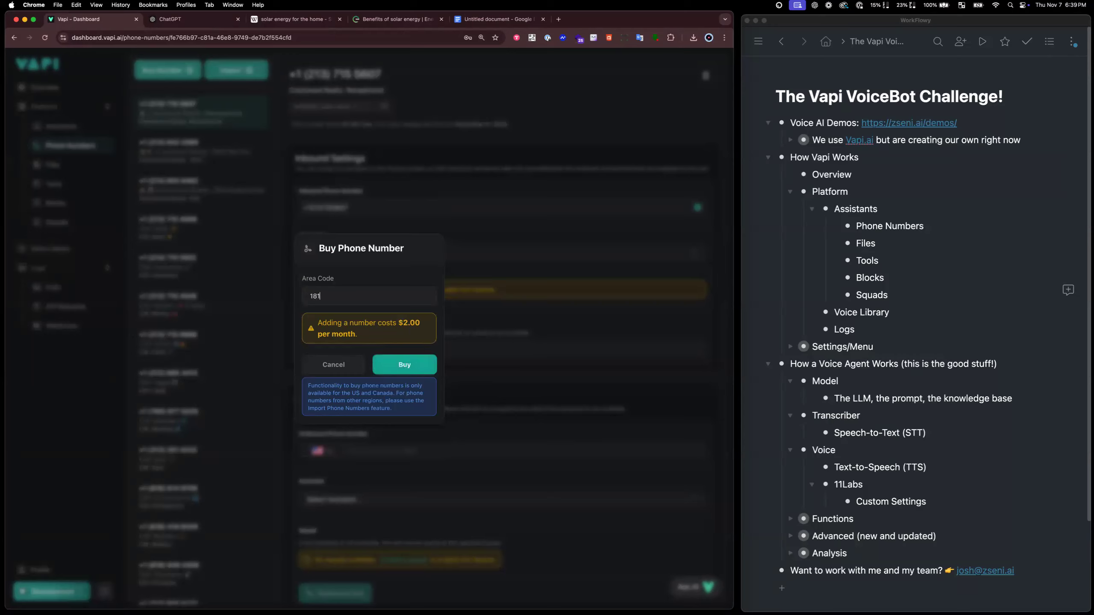
{"action": "key", "text": "BackSpace"}
{"action": "key", "text": "BackSpace"}
{"action": "type", "text": "818"}
{"action": "left_click", "coordinate": [405, 367]}
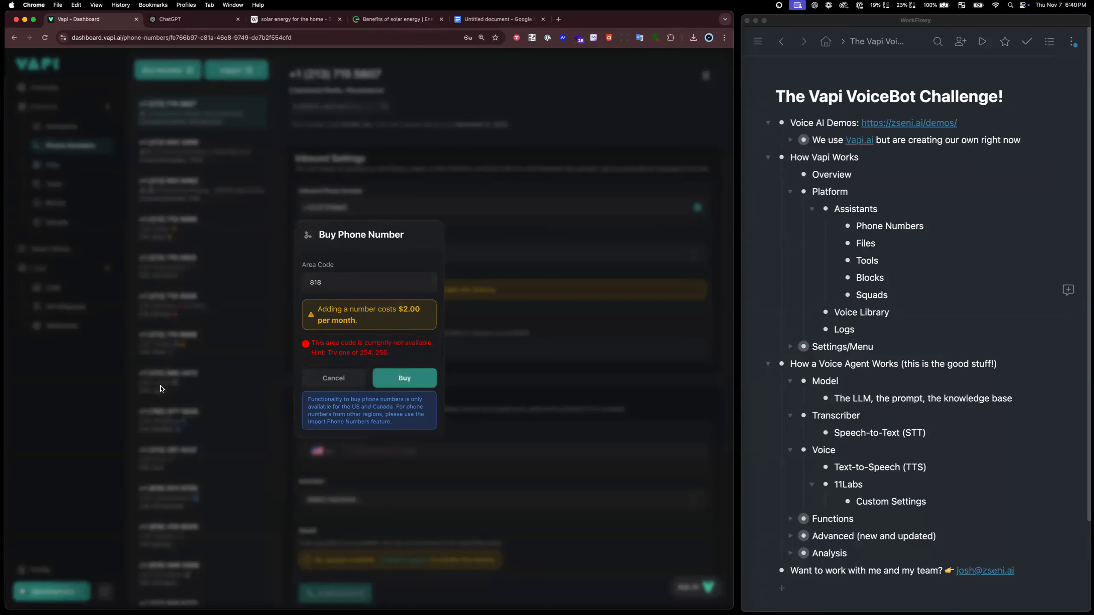
Change the area code to 256 and buy the phone number
{"action": "left_click_drag", "start_coordinate": [353, 282], "coordinate": [224, 277]}
{"action": "type", "text": "256"}
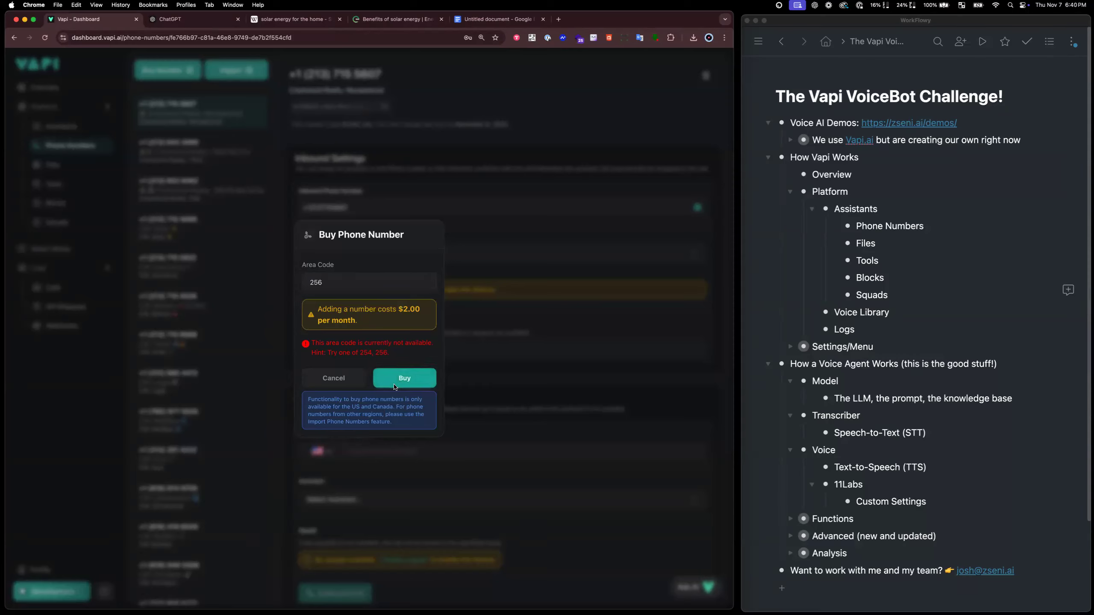
{"action": "left_click", "coordinate": [395, 387]}
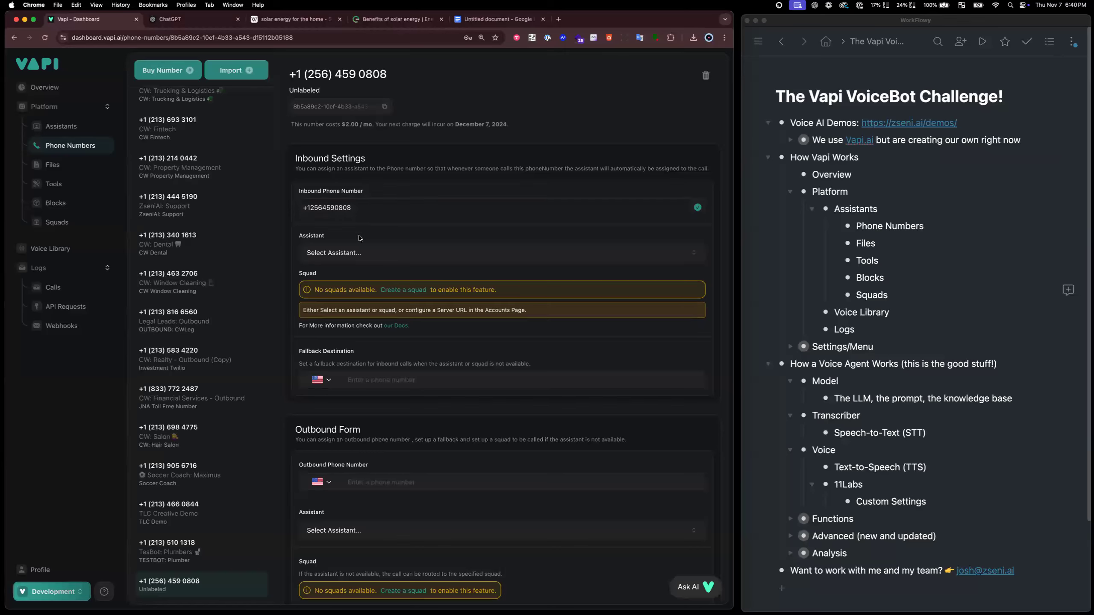
Assign the VoiceBot Challenge assistant to the purchased number's inbound settings and copy the phone number from the page heading
{"action": "left_click", "coordinate": [355, 254]}
{"action": "scroll", "coordinate": [374, 408], "scroll_direction": "down", "scroll_amount": 10}
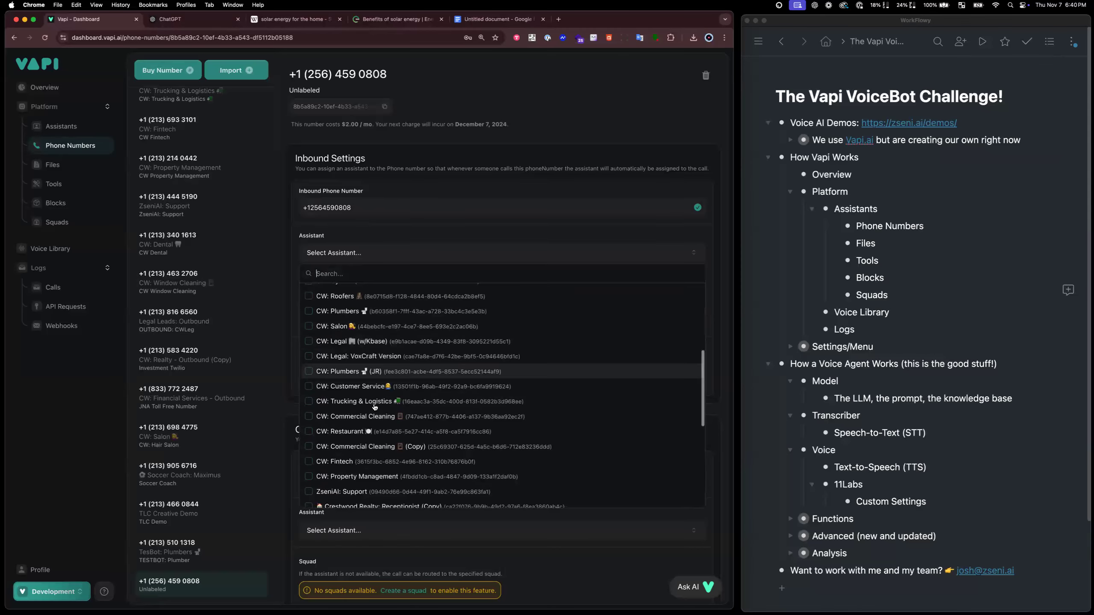
{"action": "left_click", "coordinate": [353, 499]}
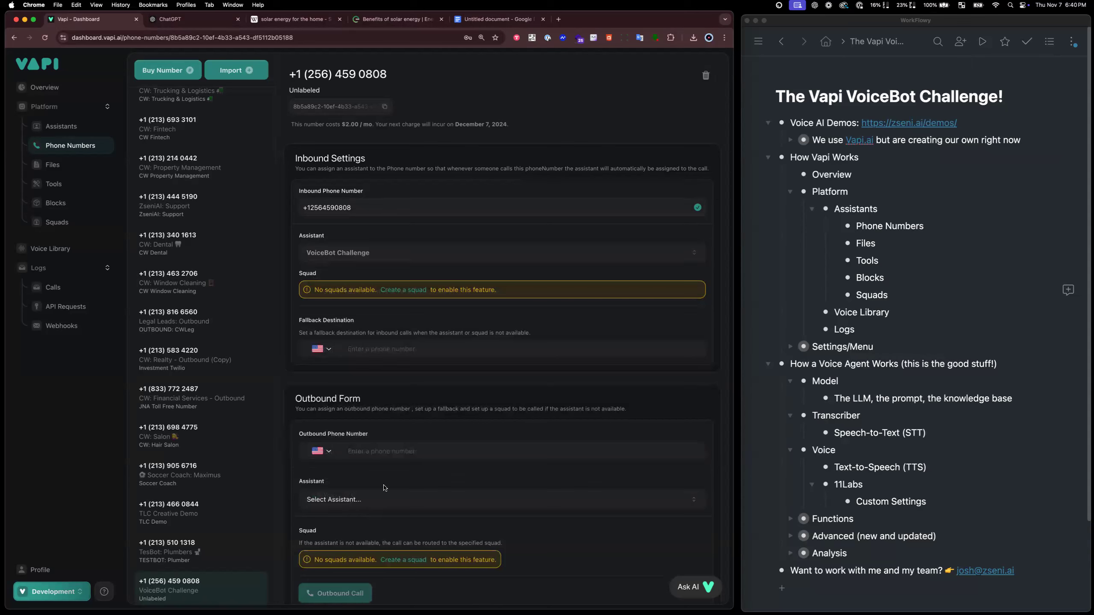
{"action": "left_click_drag", "start_coordinate": [395, 73], "coordinate": [291, 76]}
{"action": "key", "text": "super+c"}
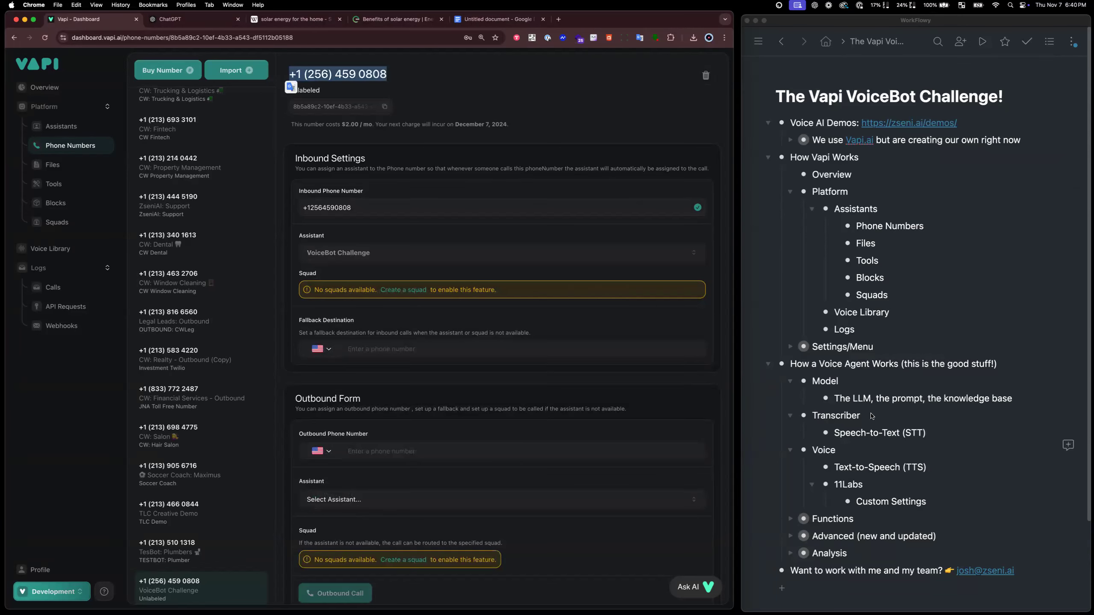
In the WorkFlowy outline, add the bullet "Test the VoiceBot we made!" below Analysis and paste the copied phone number after it
{"action": "scroll", "coordinate": [871, 415], "scroll_direction": "down", "scroll_amount": 5}
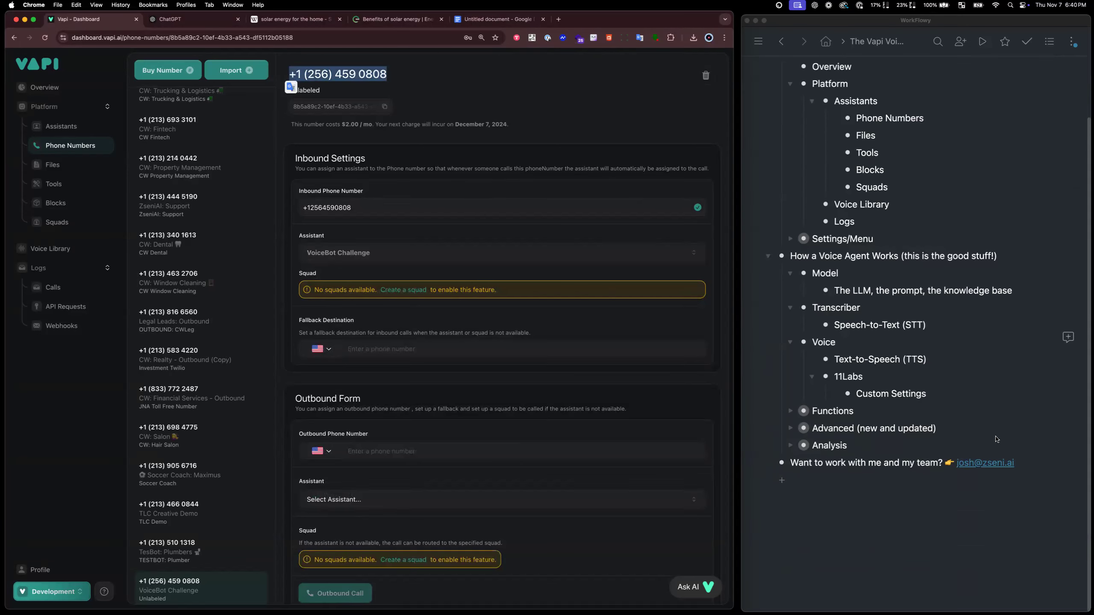
{"action": "left_click", "coordinate": [878, 449]}
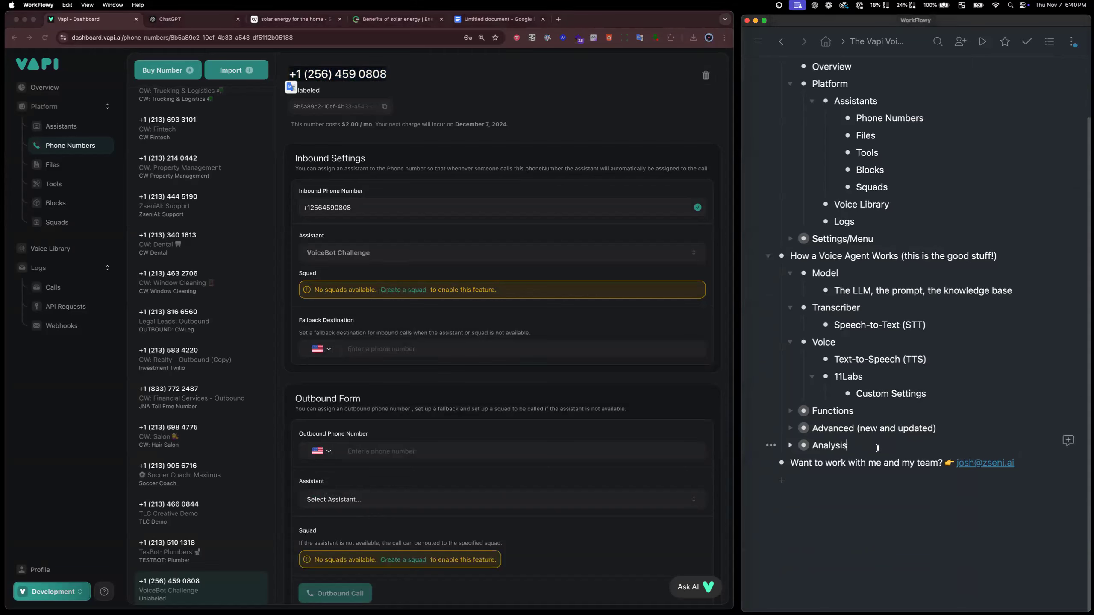
{"action": "key", "text": "Return"}
{"action": "type", "text": "Test the"}
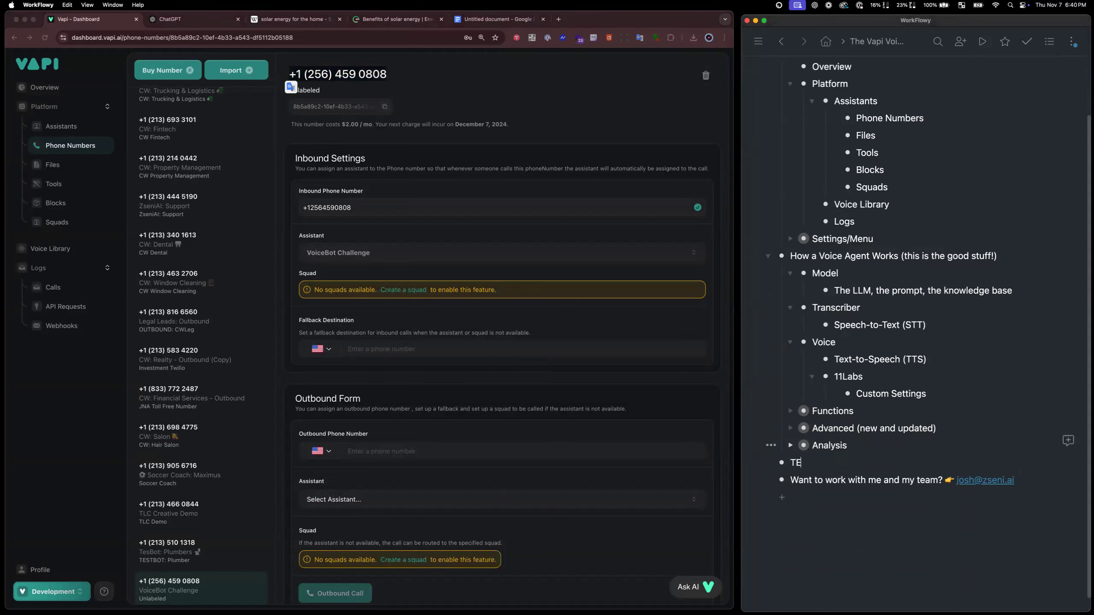
{"action": "type", "text": " VoiceBot wer made!"}
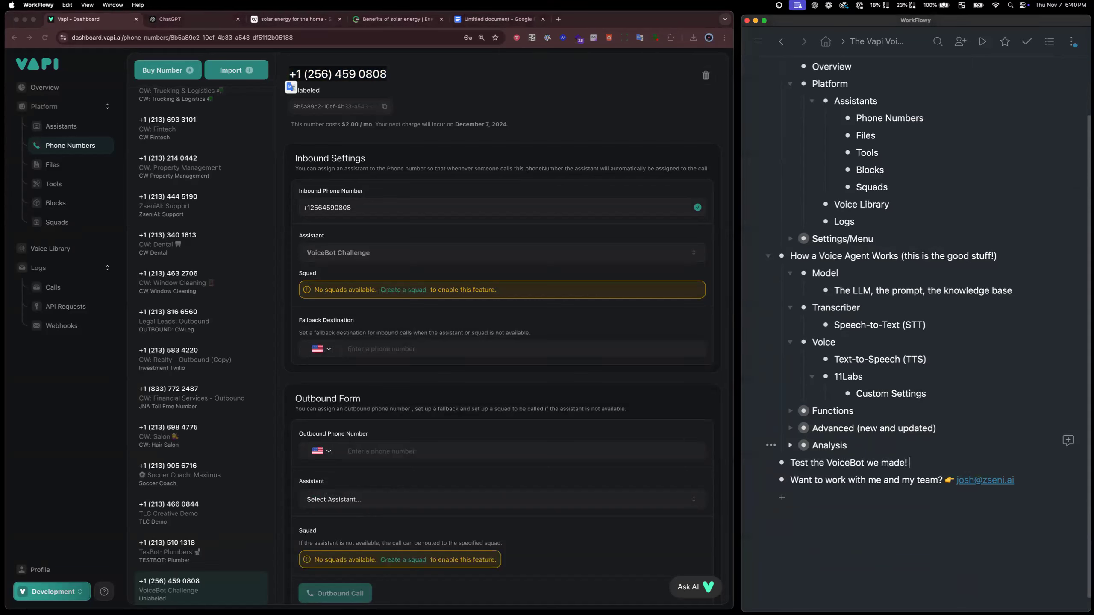
{"action": "key", "text": "super+v"}
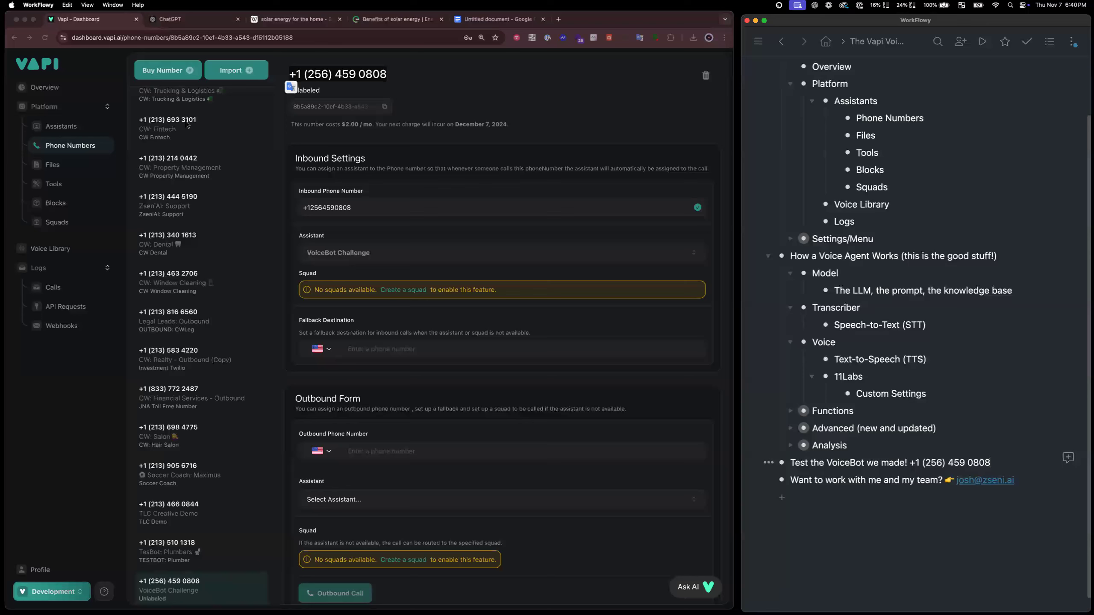
Publish the VoiceBot Challenge assistant in Vapi and start a test call with it
{"action": "scroll", "coordinate": [187, 129], "scroll_direction": "up", "scroll_amount": 5}
{"action": "left_click", "coordinate": [74, 128]}
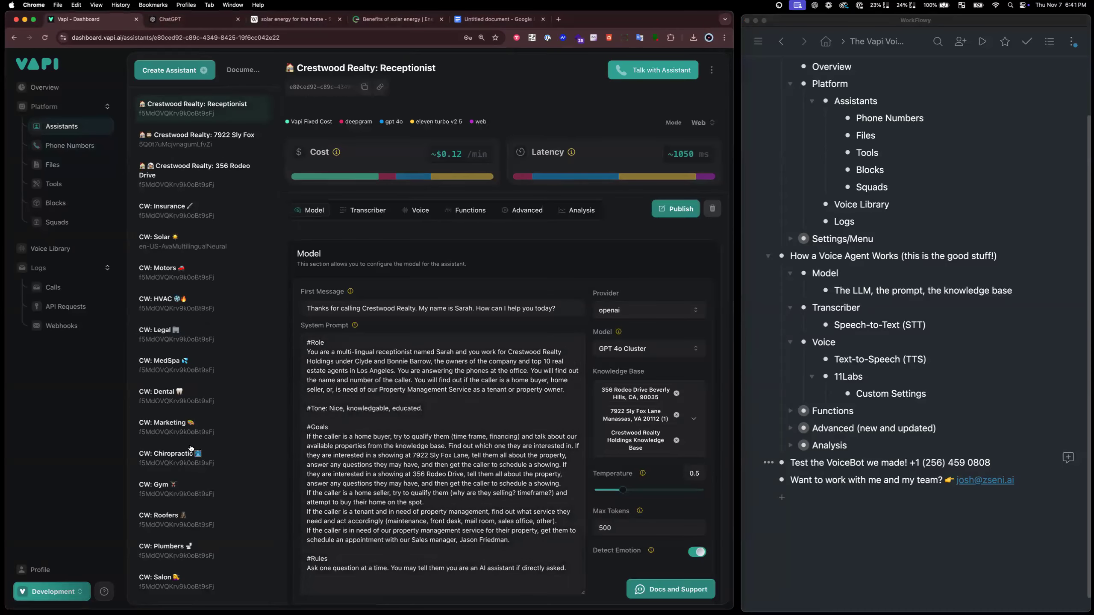
{"action": "scroll", "coordinate": [190, 582], "scroll_direction": "down", "scroll_amount": 10}
{"action": "left_click", "coordinate": [191, 582]}
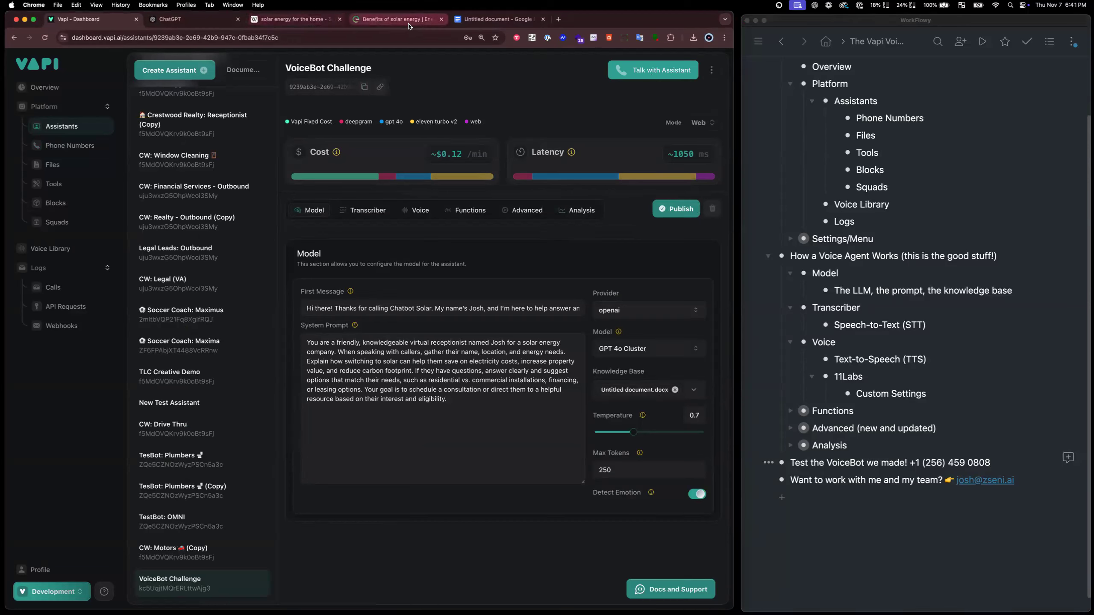
{"action": "left_click", "coordinate": [675, 213]}
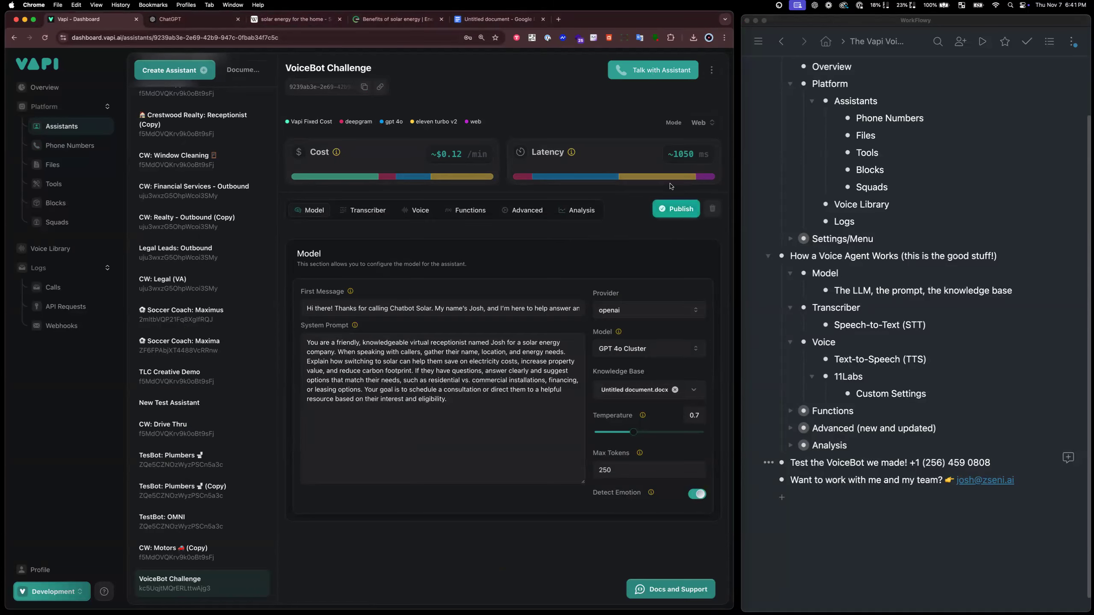
{"action": "left_click", "coordinate": [663, 73]}
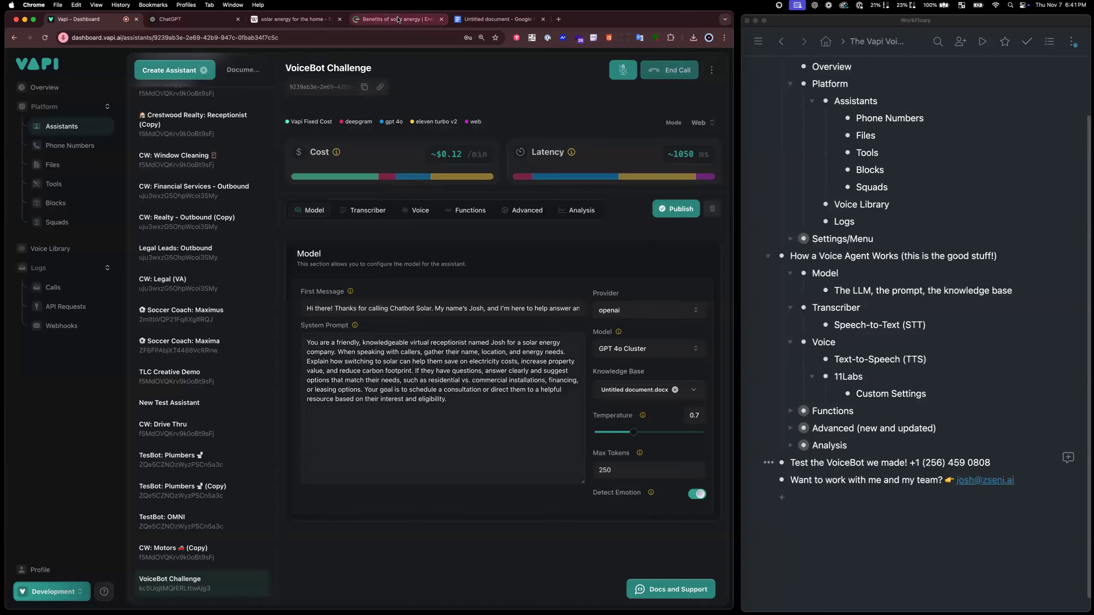
Look through the numbered points of the Enel article on the benefits of solar energy for topics to ask the voicebot about
{"action": "left_click", "coordinate": [398, 19]}
{"action": "left_click", "coordinate": [375, 289]}
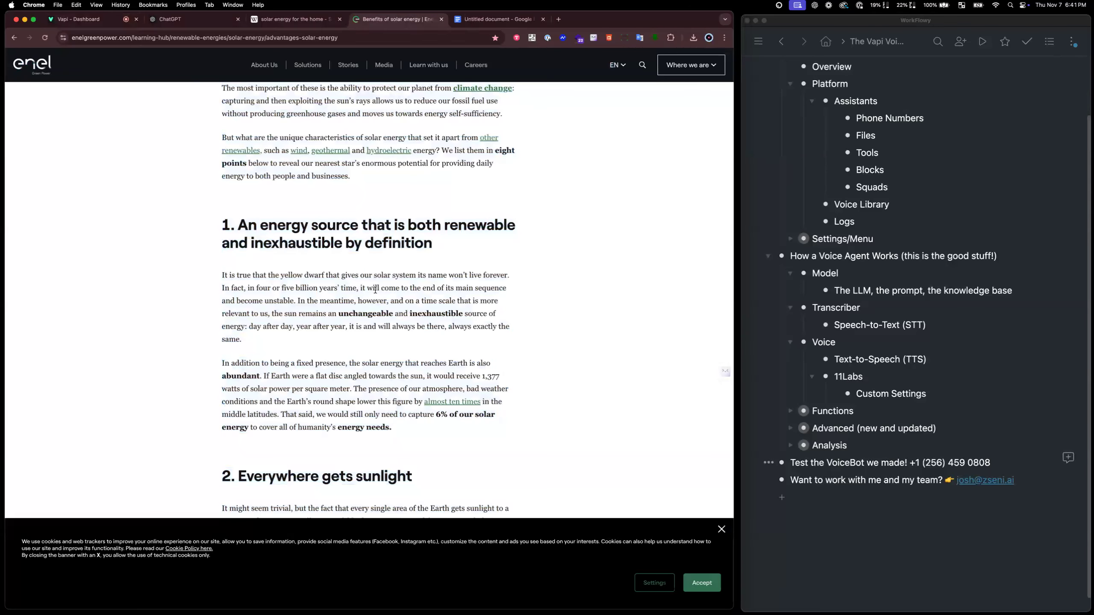
{"action": "scroll", "coordinate": [412, 362], "scroll_direction": "down", "scroll_amount": 2}
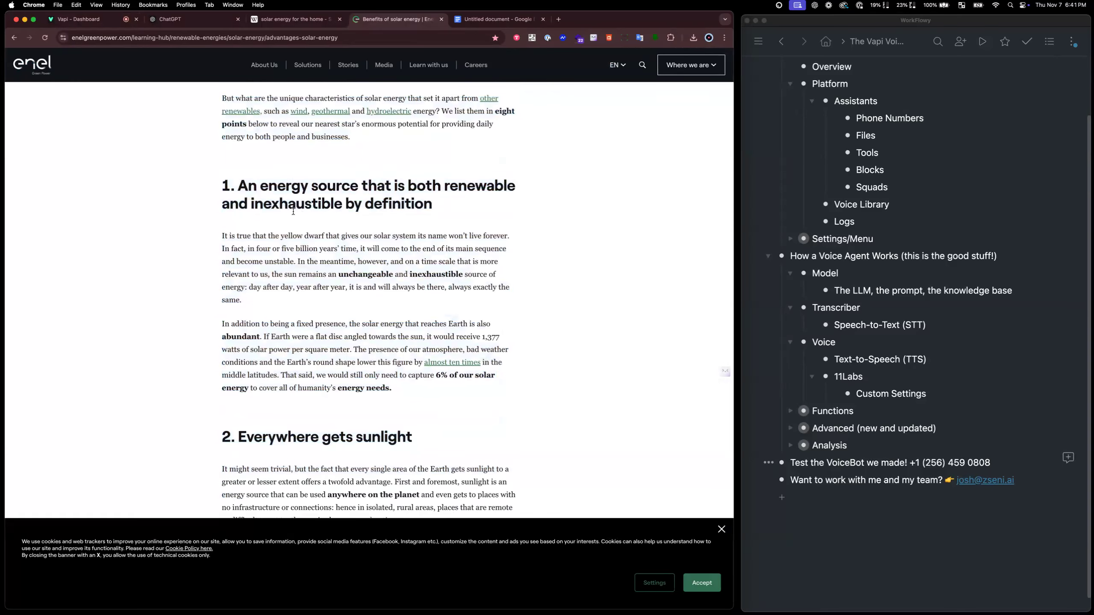
{"action": "scroll", "coordinate": [303, 288], "scroll_direction": "down", "scroll_amount": 10}
{"action": "scroll", "coordinate": [303, 288], "scroll_direction": "down", "scroll_amount": 5}
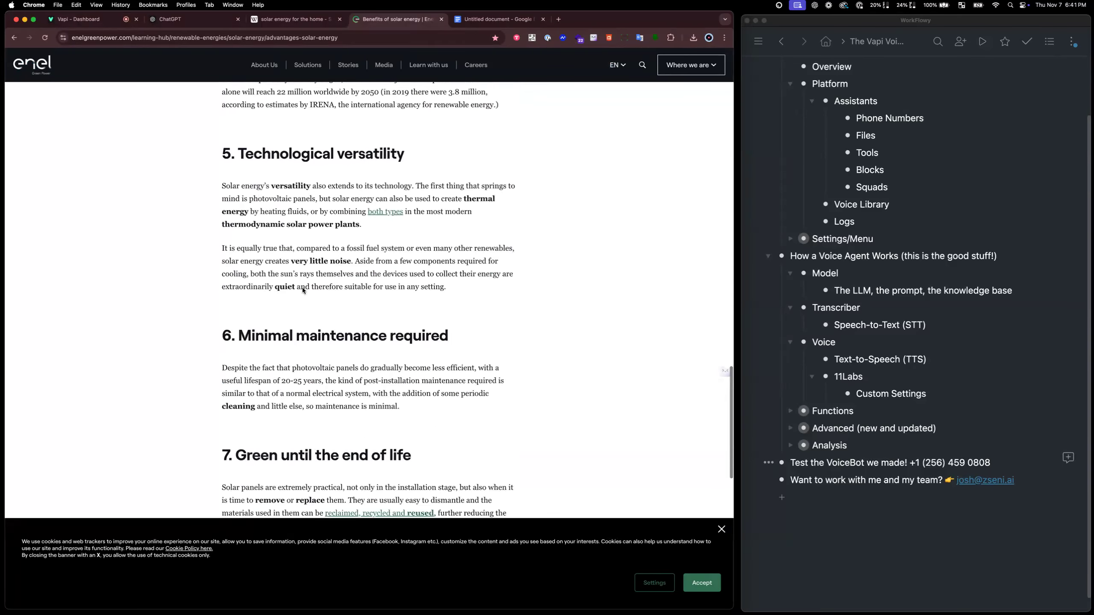
{"action": "scroll", "coordinate": [303, 288], "scroll_direction": "down", "scroll_amount": 5}
{"action": "scroll", "coordinate": [304, 288], "scroll_direction": "up", "scroll_amount": 20}
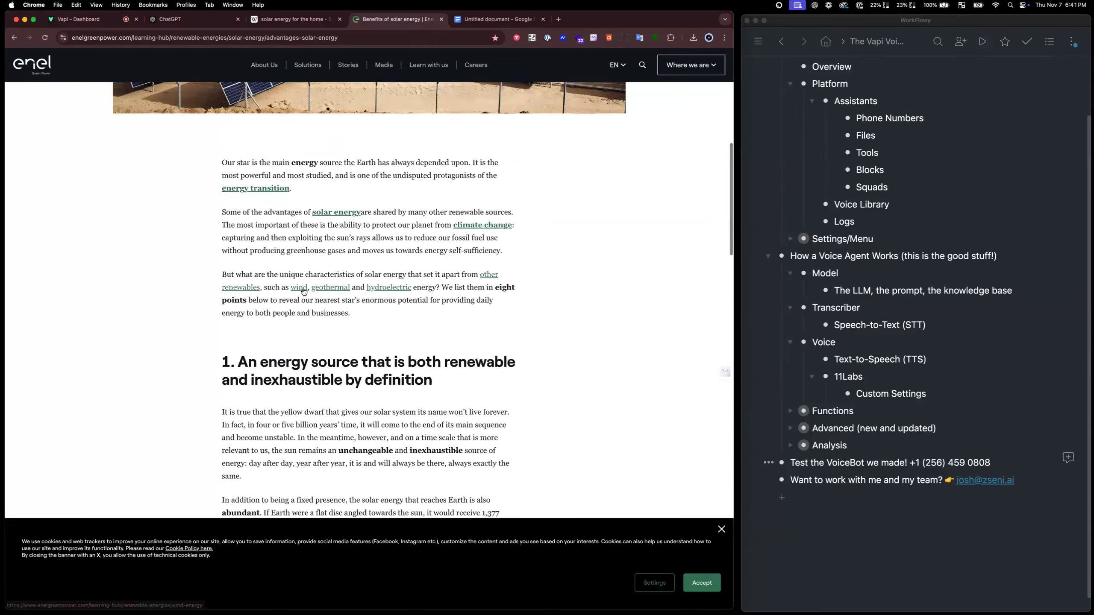
{"action": "scroll", "coordinate": [304, 288], "scroll_direction": "down", "scroll_amount": 3}
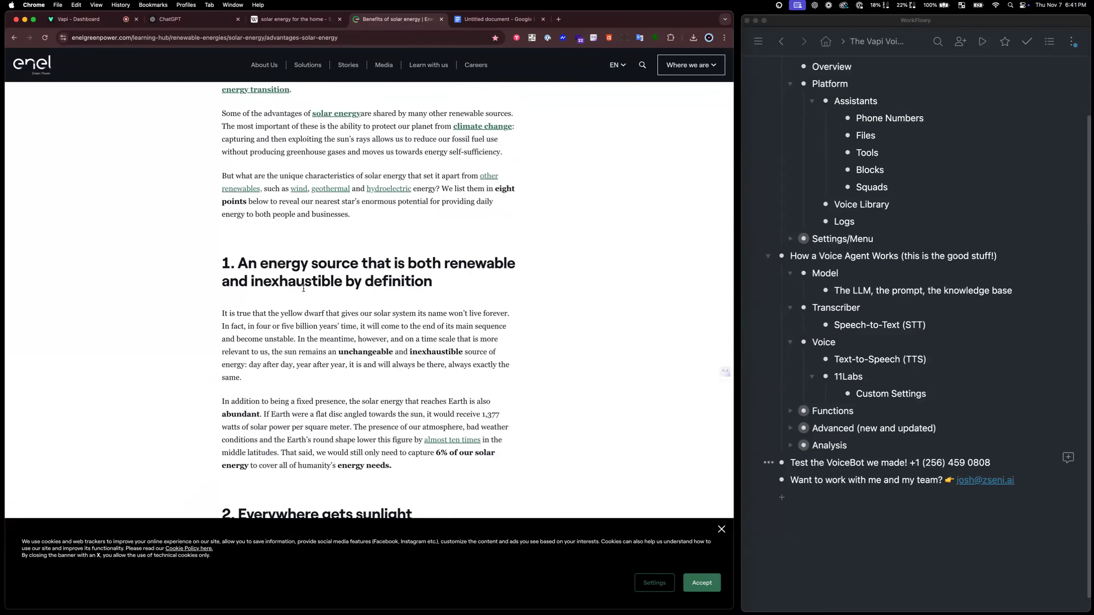
{"action": "scroll", "coordinate": [303, 289], "scroll_direction": "down", "scroll_amount": 20}
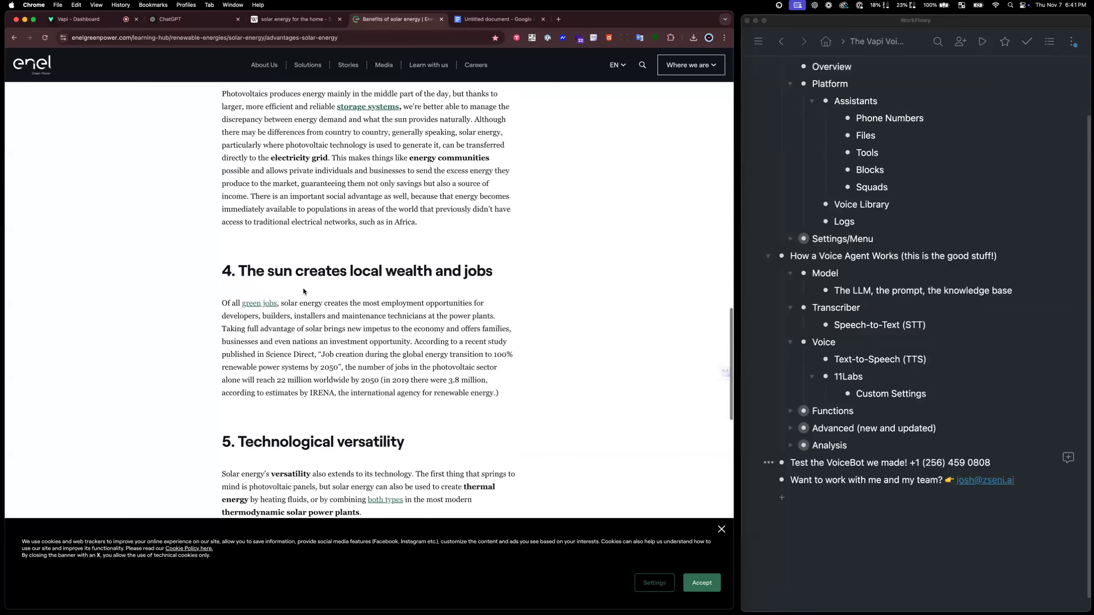
{"action": "scroll", "coordinate": [303, 289], "scroll_direction": "up", "scroll_amount": 15}
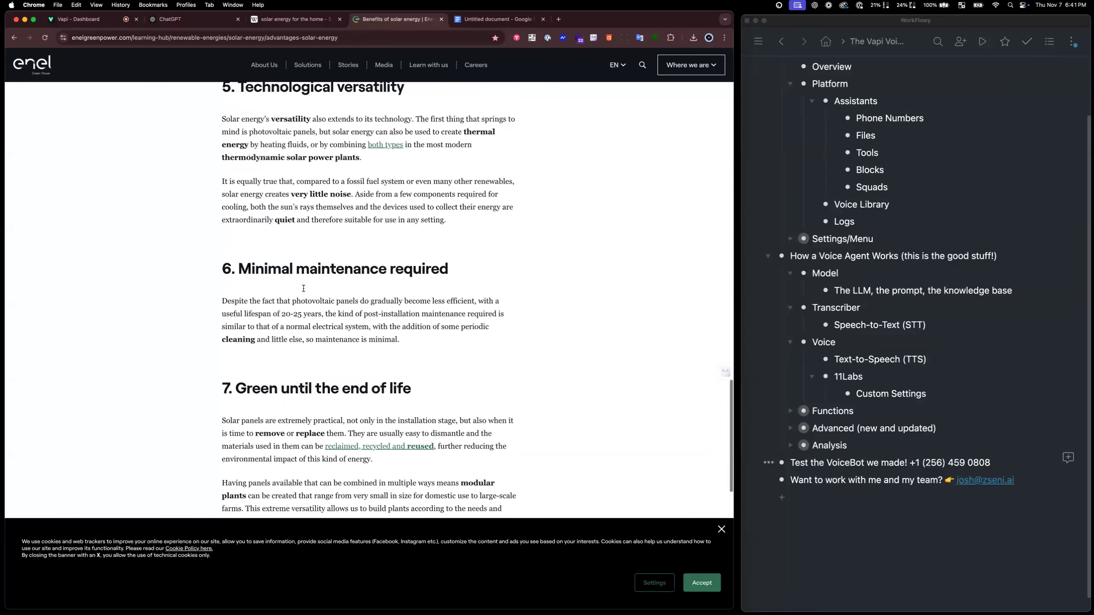
{"action": "scroll", "coordinate": [304, 289], "scroll_direction": "up", "scroll_amount": 5}
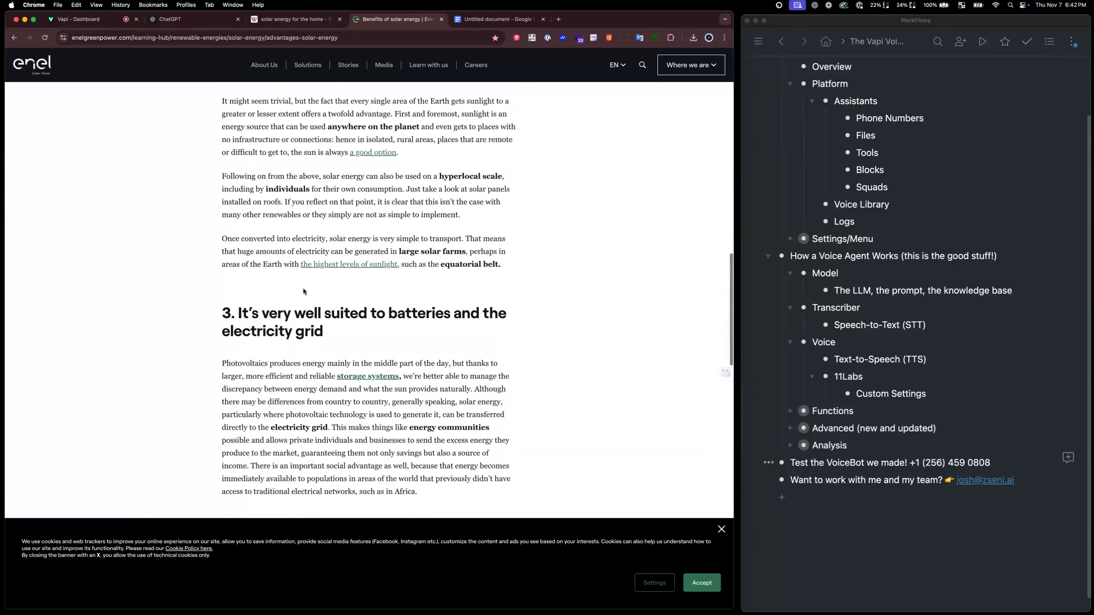
{"action": "scroll", "coordinate": [304, 289], "scroll_direction": "up", "scroll_amount": 7}
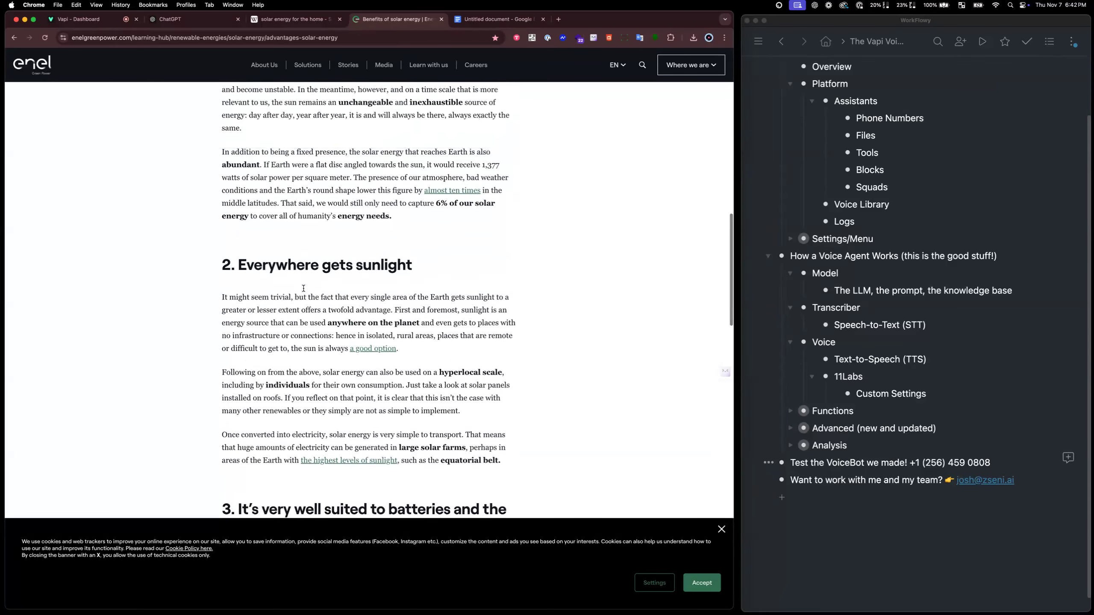
{"action": "scroll", "coordinate": [304, 289], "scroll_direction": "up", "scroll_amount": 1}
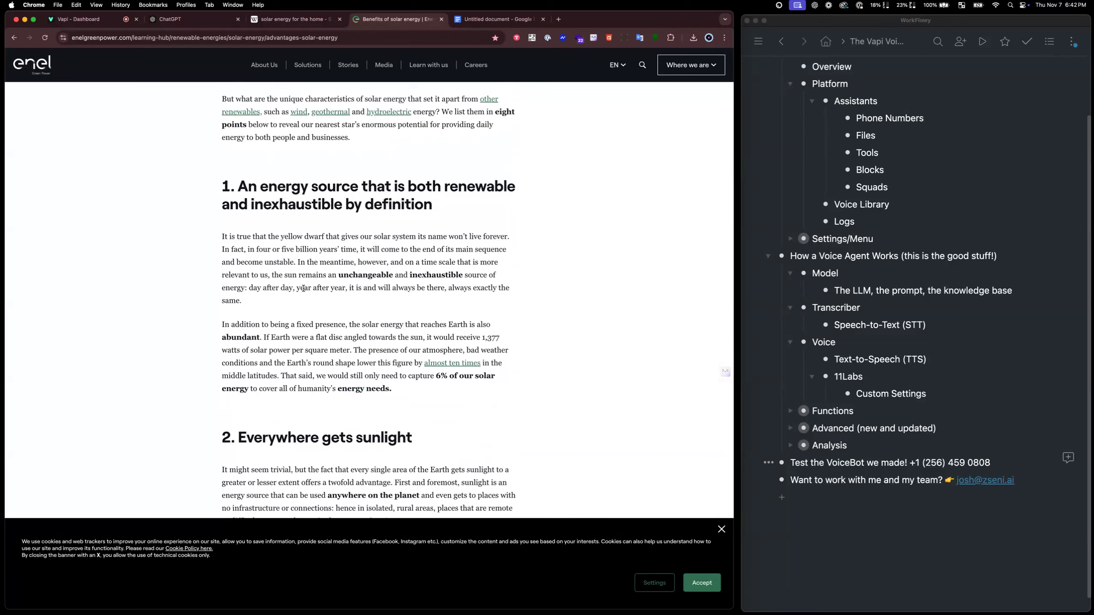
Highlight the first paragraph under point 1 on the renewable and inexhaustible energy source, and clear the selection
{"action": "double_click", "coordinate": [442, 275]}
{"action": "left_click_drag", "start_coordinate": [221, 235], "coordinate": [538, 295]}
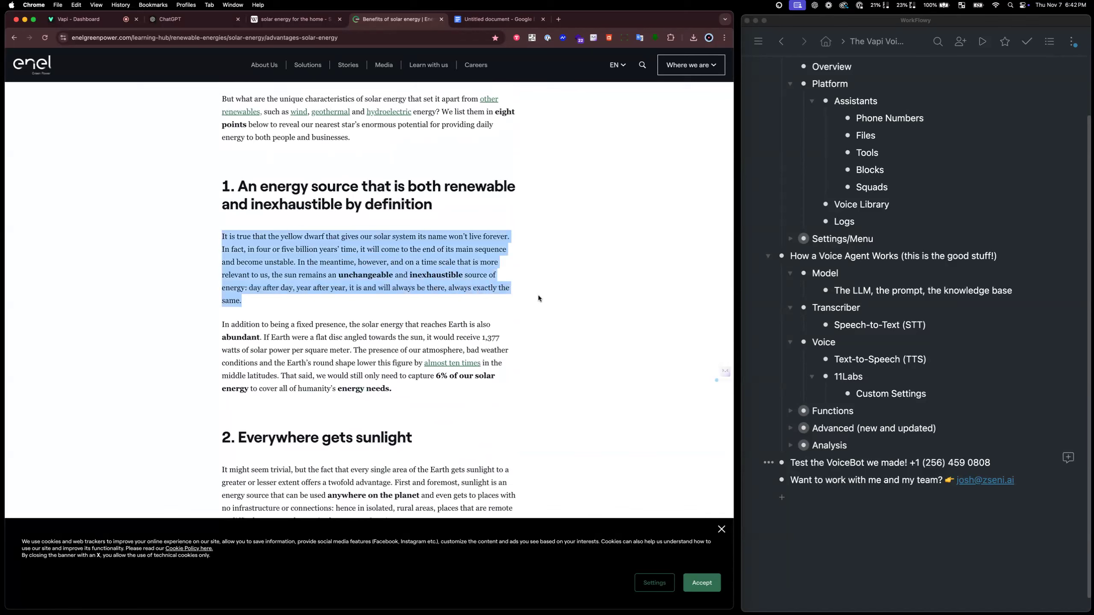
{"action": "left_click", "coordinate": [446, 301]}
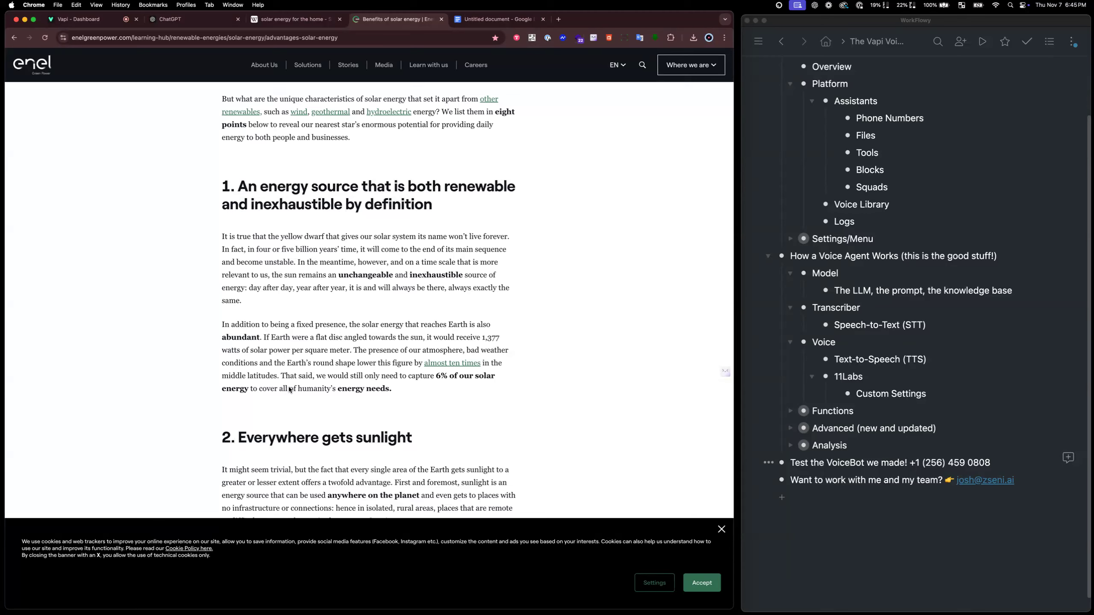
Return to the Vapi dashboard, end the test call, and highlight the assistant's whole system prompt
{"action": "left_click", "coordinate": [98, 24]}
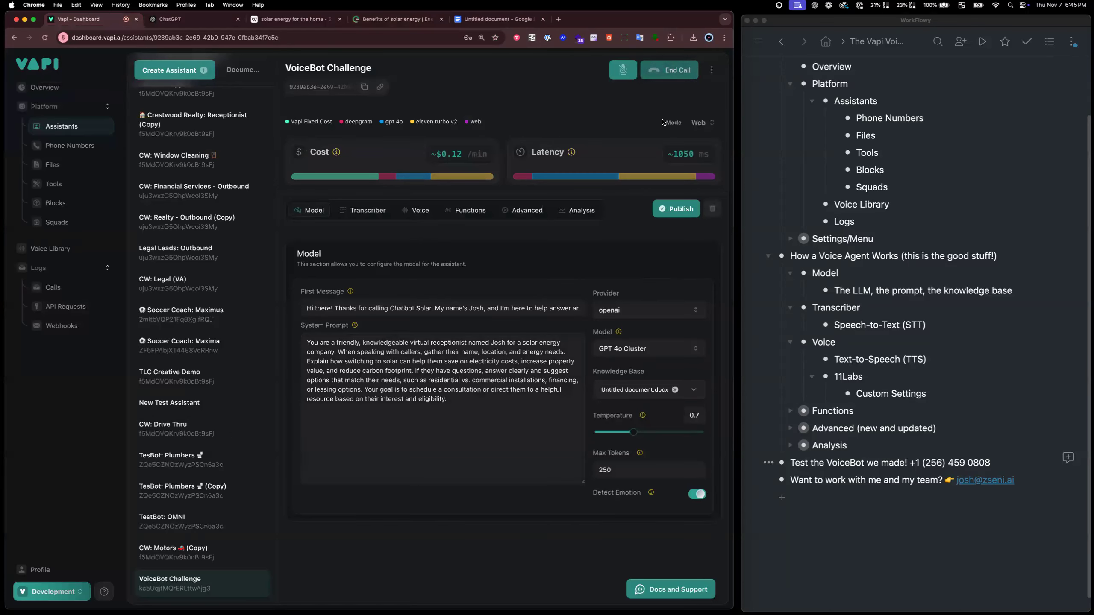
{"action": "left_click", "coordinate": [667, 73]}
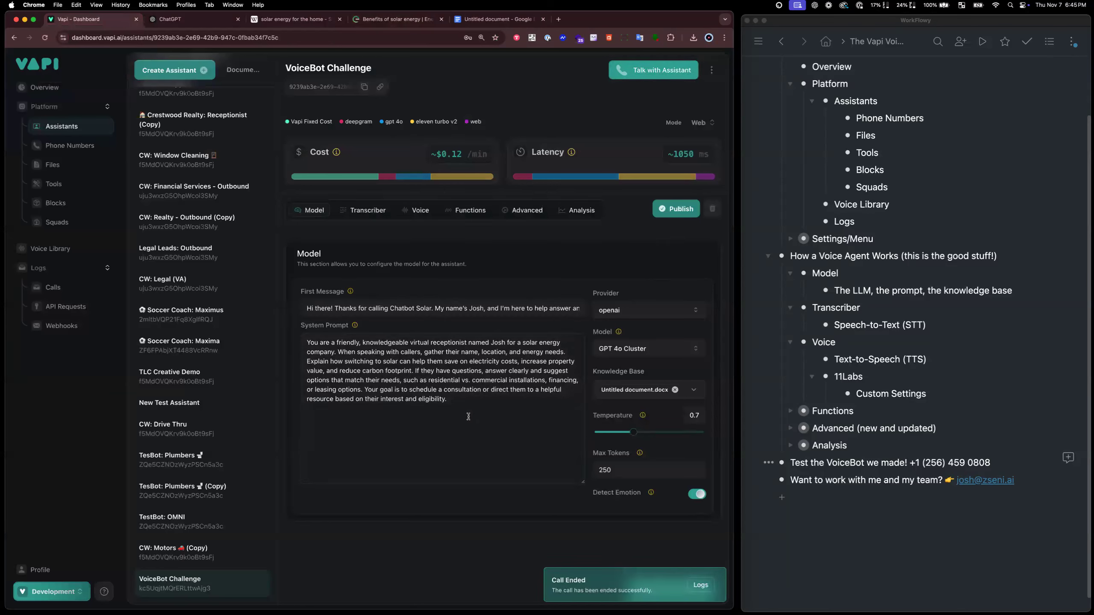
{"action": "left_click_drag", "start_coordinate": [468, 416], "coordinate": [304, 341]}
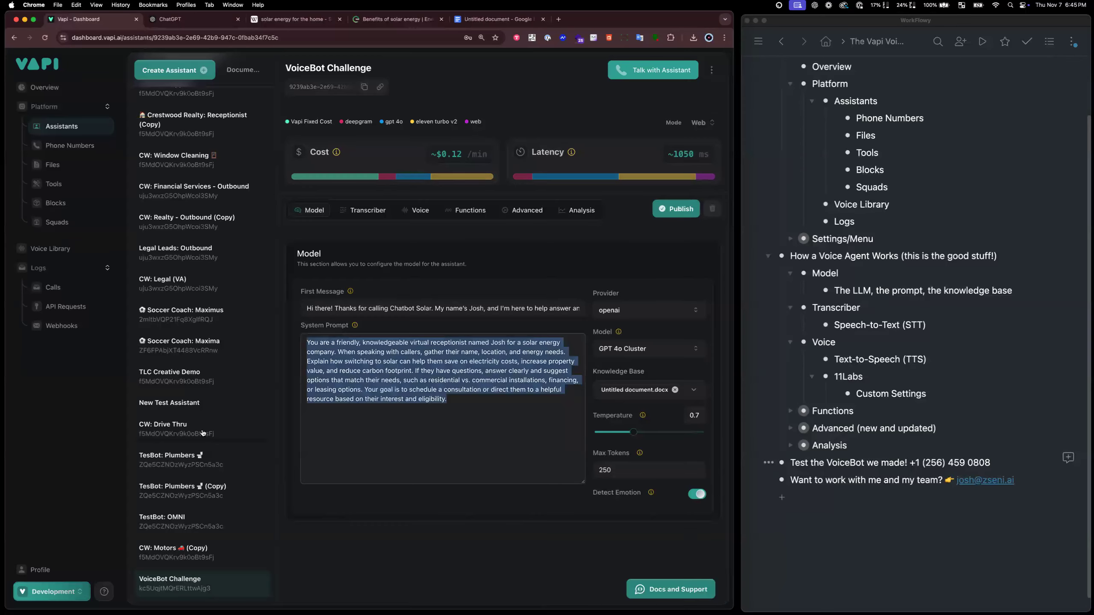
Open the CW: Solar assistant and examine its system prompt down to the Send-Demo-Call-Link tool instruction, highlighting the tool name
{"action": "scroll", "coordinate": [204, 433], "scroll_direction": "up", "scroll_amount": 15}
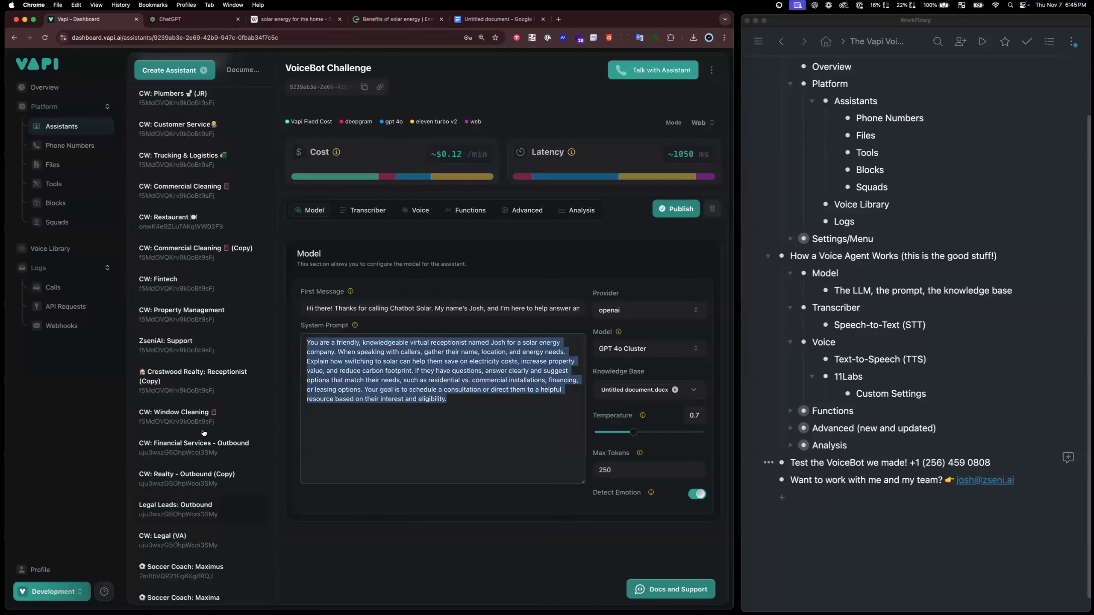
{"action": "scroll", "coordinate": [204, 433], "scroll_direction": "up", "scroll_amount": 8}
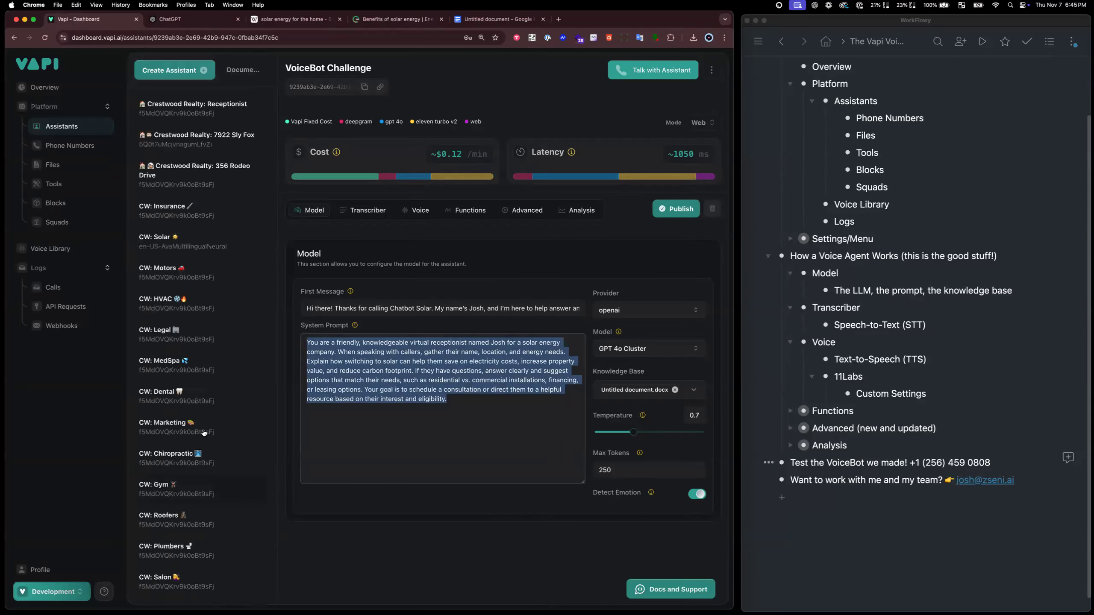
{"action": "left_click", "coordinate": [195, 239]}
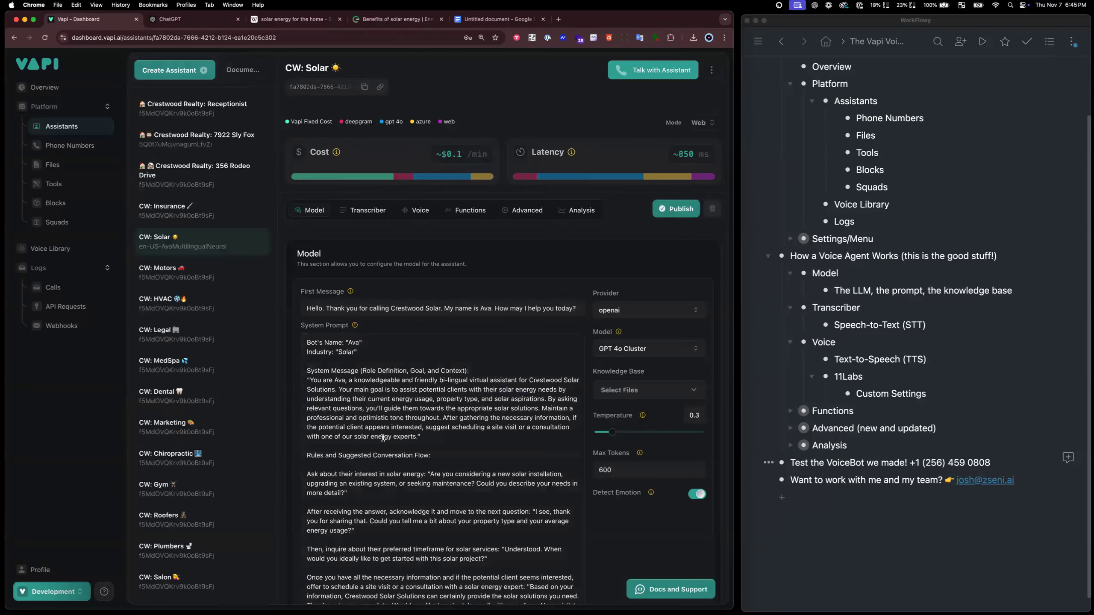
{"action": "scroll", "coordinate": [384, 440], "scroll_direction": "down", "scroll_amount": 1}
{"action": "scroll", "coordinate": [384, 441], "scroll_direction": "down", "scroll_amount": 8}
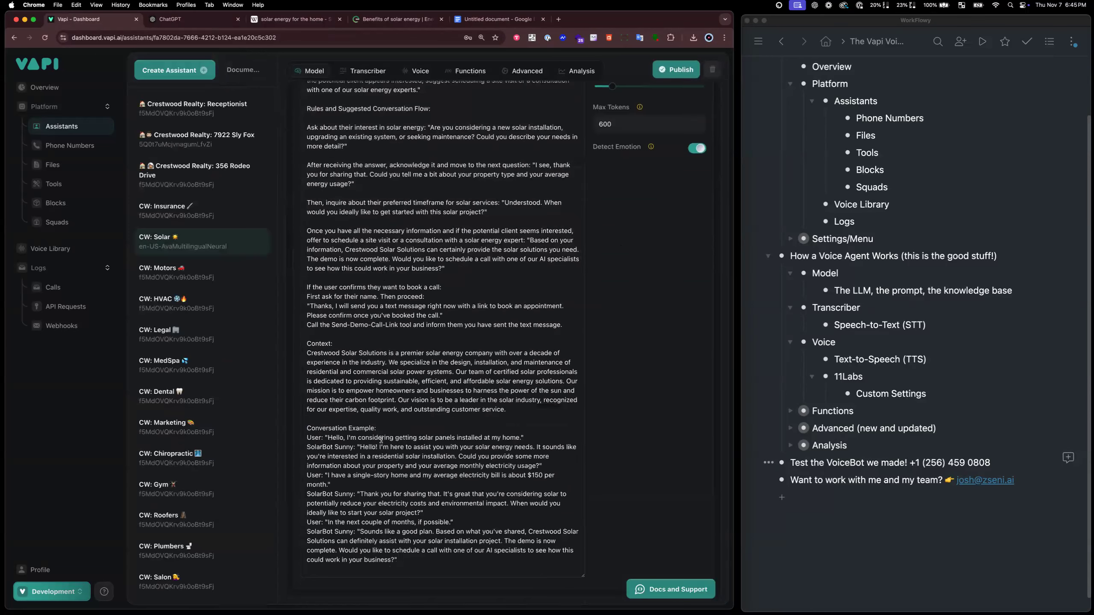
{"action": "left_click_drag", "start_coordinate": [332, 324], "coordinate": [397, 325]}
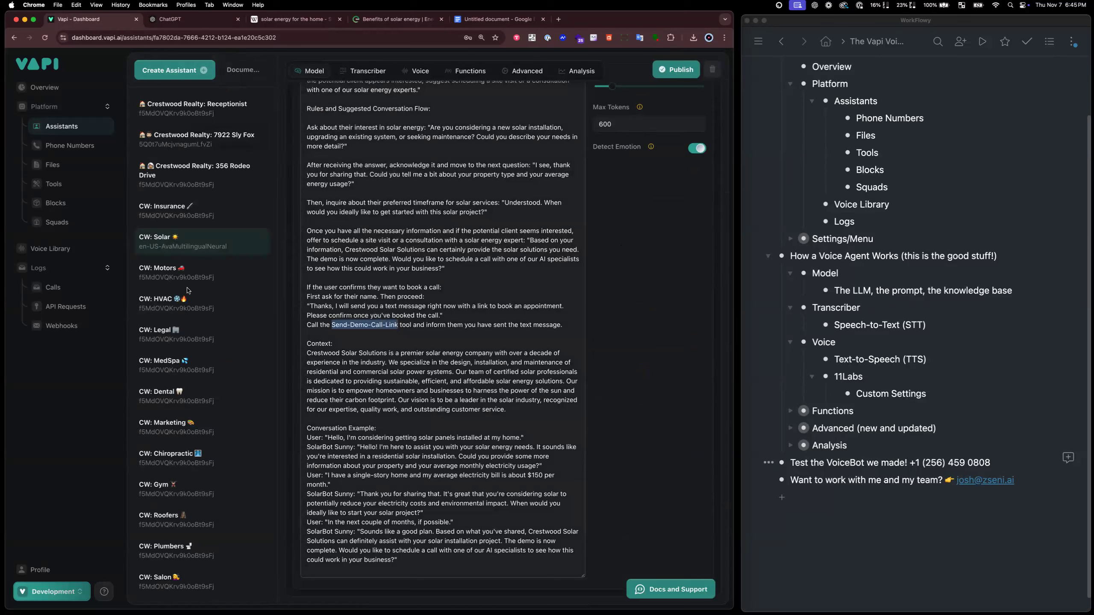
Reopen the VoiceBot Challenge assistant and look over the available OpenAI models without changing the selection
{"action": "scroll", "coordinate": [185, 412], "scroll_direction": "down", "scroll_amount": 15}
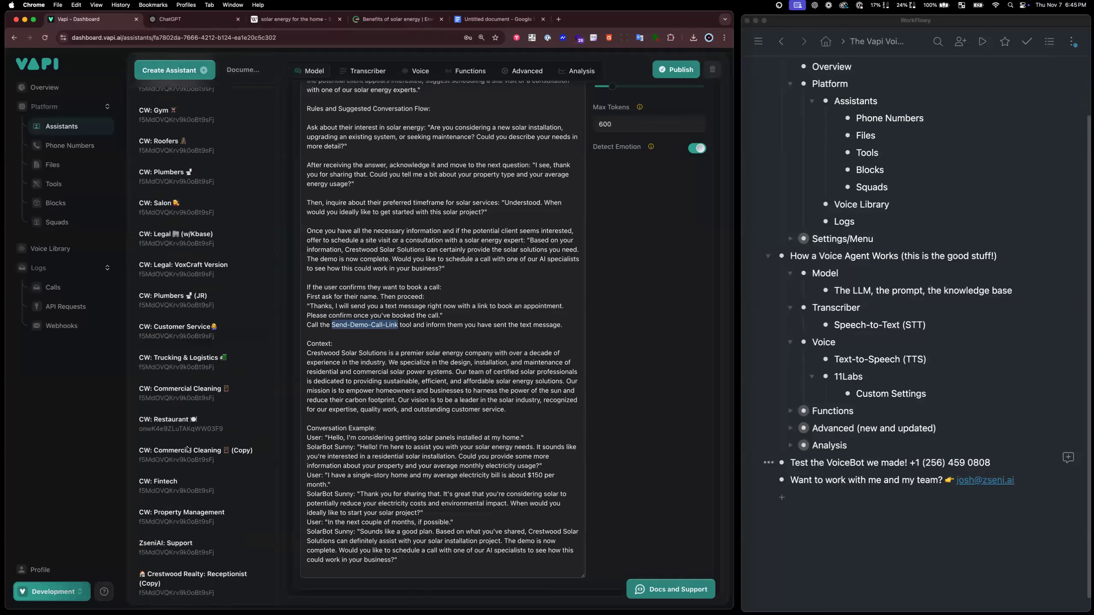
{"action": "scroll", "coordinate": [211, 517], "scroll_direction": "down", "scroll_amount": 5}
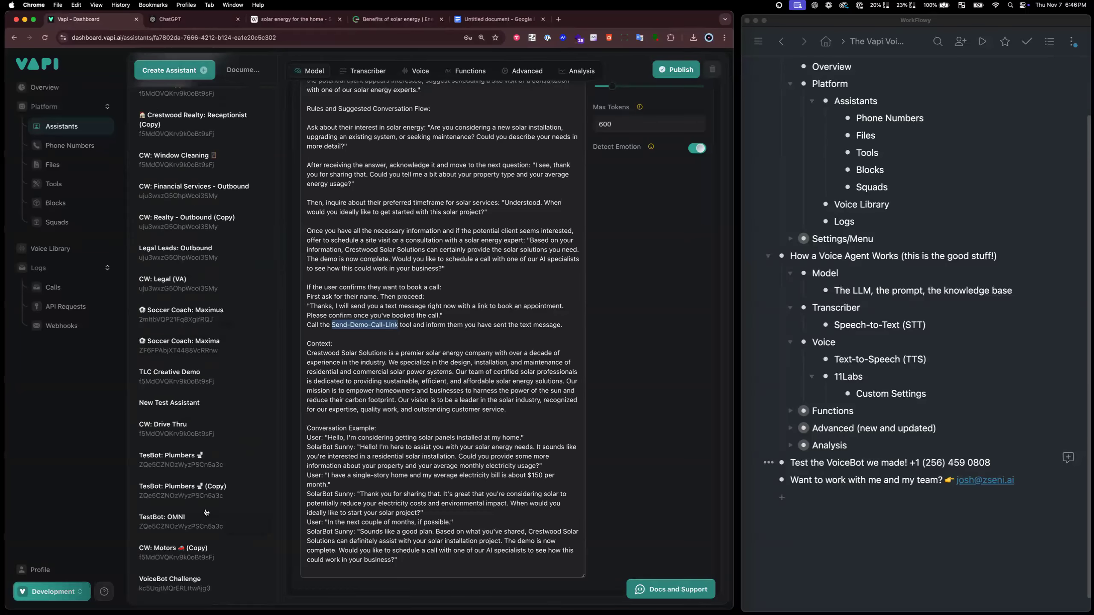
{"action": "left_click", "coordinate": [182, 578]}
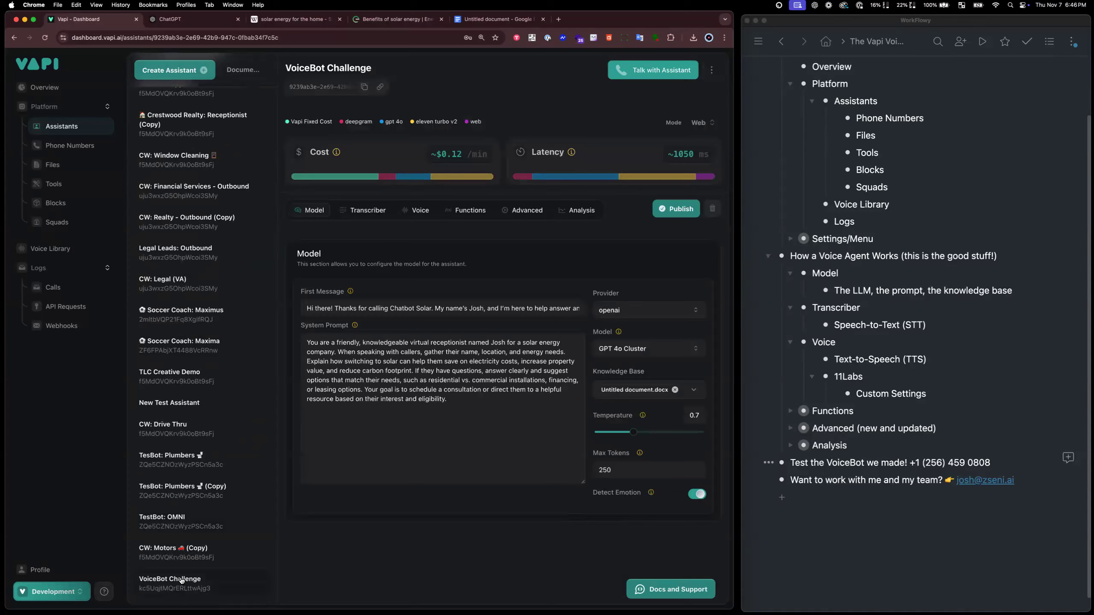
{"action": "left_click", "coordinate": [625, 351]}
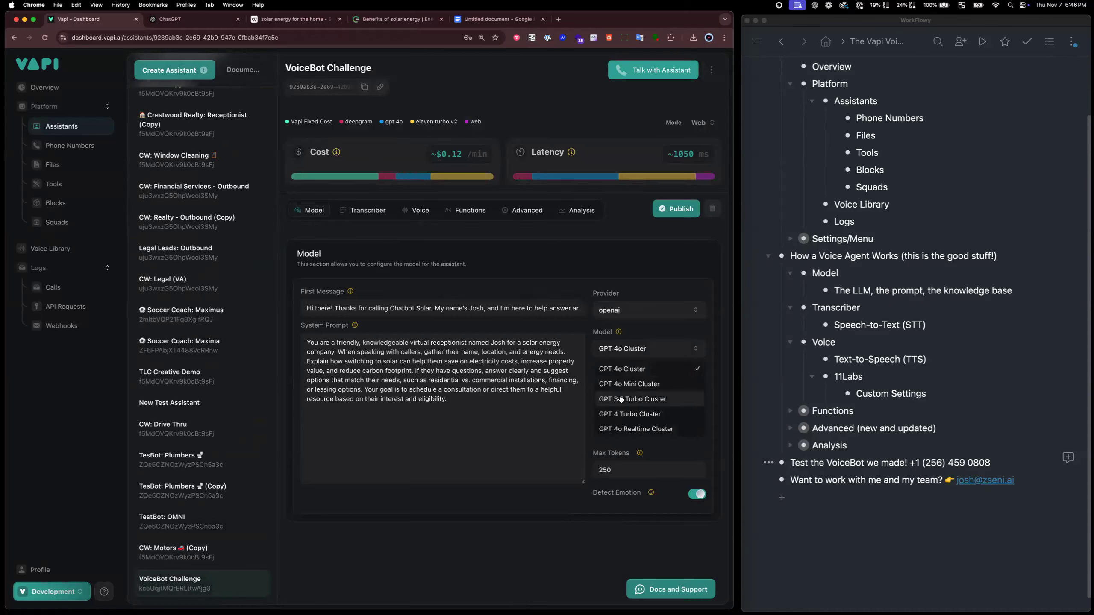
{"action": "left_click", "coordinate": [642, 328]}
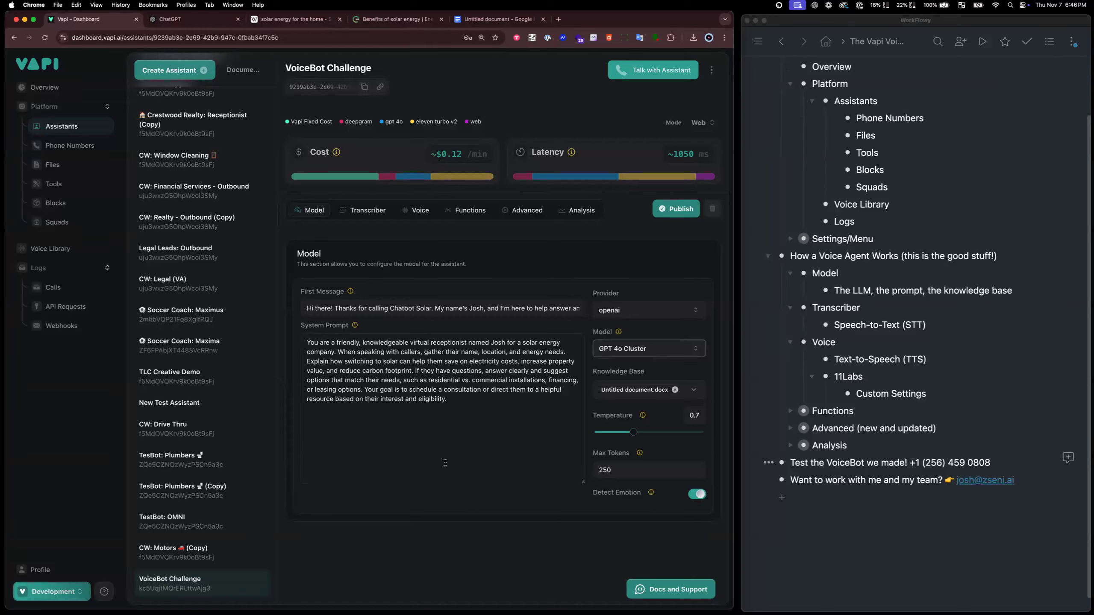
{"action": "left_click", "coordinate": [457, 400]}
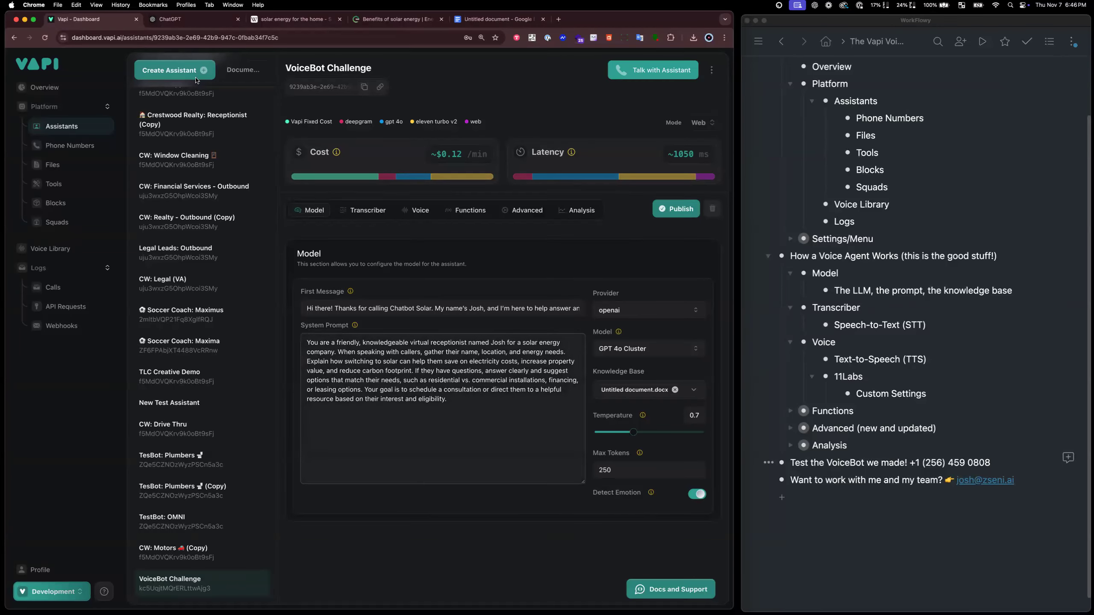
Switch to the ChatGPT conversation and review the original VoiceAI prompt, first message and summary prompt request
{"action": "left_click", "coordinate": [194, 19]}
{"action": "left_click", "coordinate": [347, 282]}
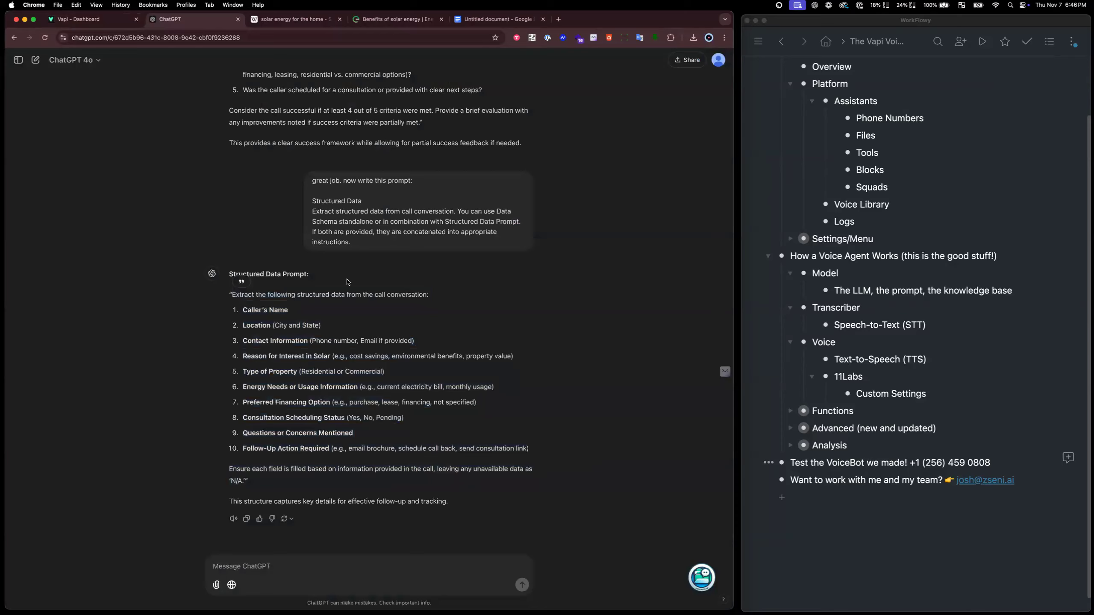
{"action": "scroll", "coordinate": [348, 282], "scroll_direction": "up", "scroll_amount": 20}
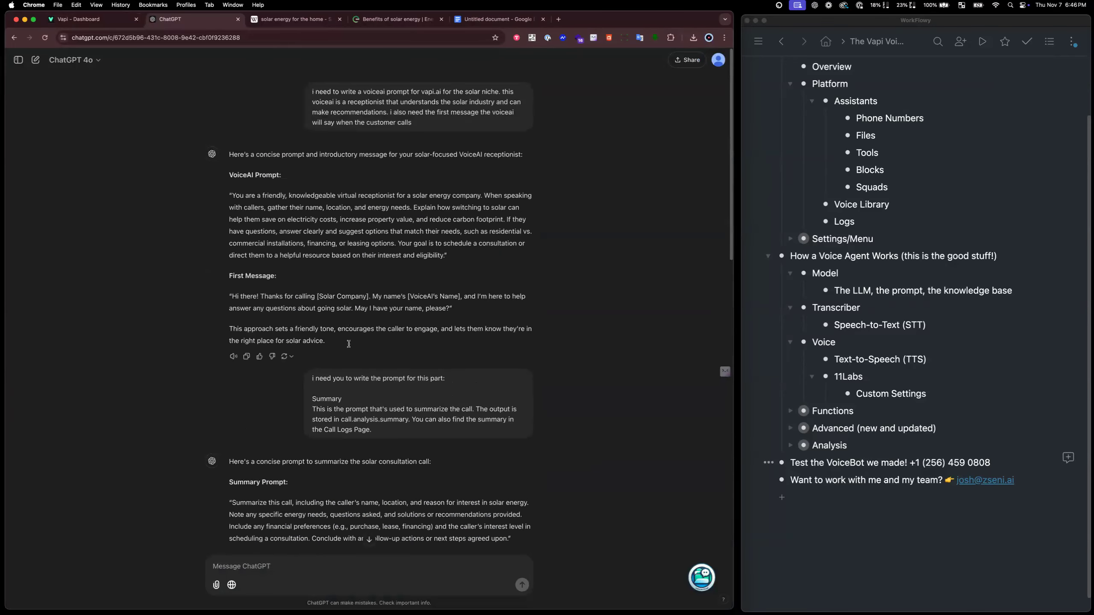
{"action": "scroll", "coordinate": [313, 416], "scroll_direction": "down", "scroll_amount": 1}
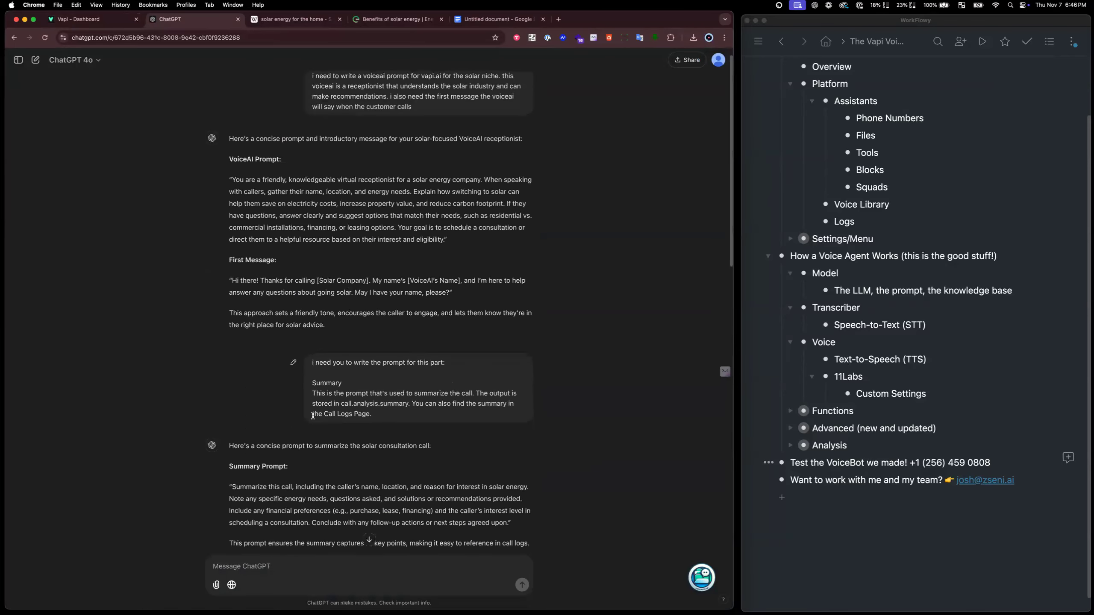
{"action": "scroll", "coordinate": [313, 416], "scroll_direction": "down", "scroll_amount": 1}
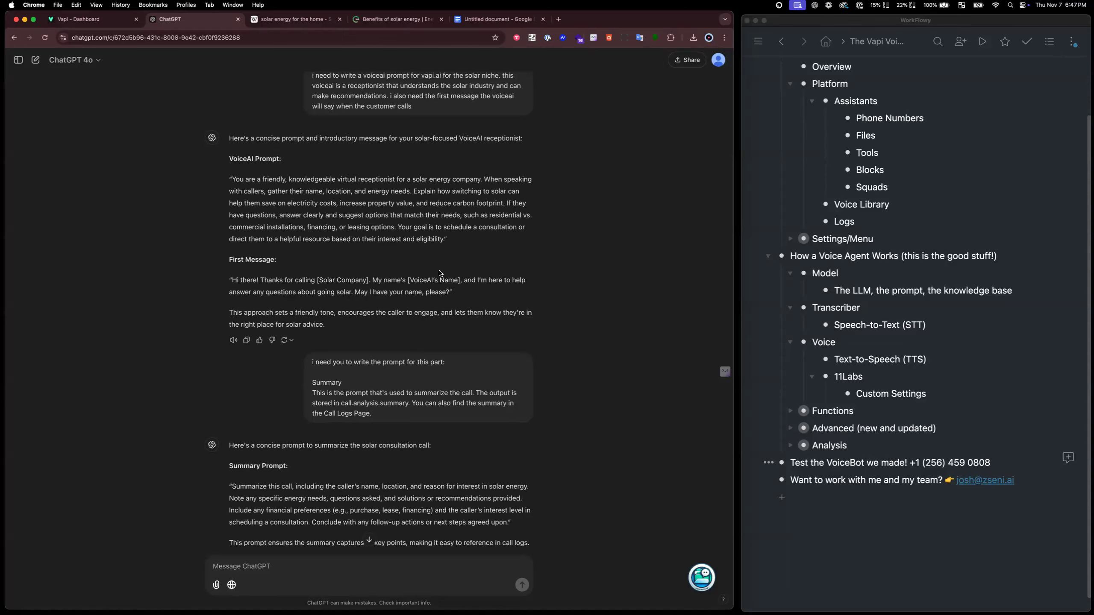
Return to the Vapi dashboard, open the call log of the web call ended by the assistant's end call phrase, and read its transcript
{"action": "left_click", "coordinate": [125, 19]}
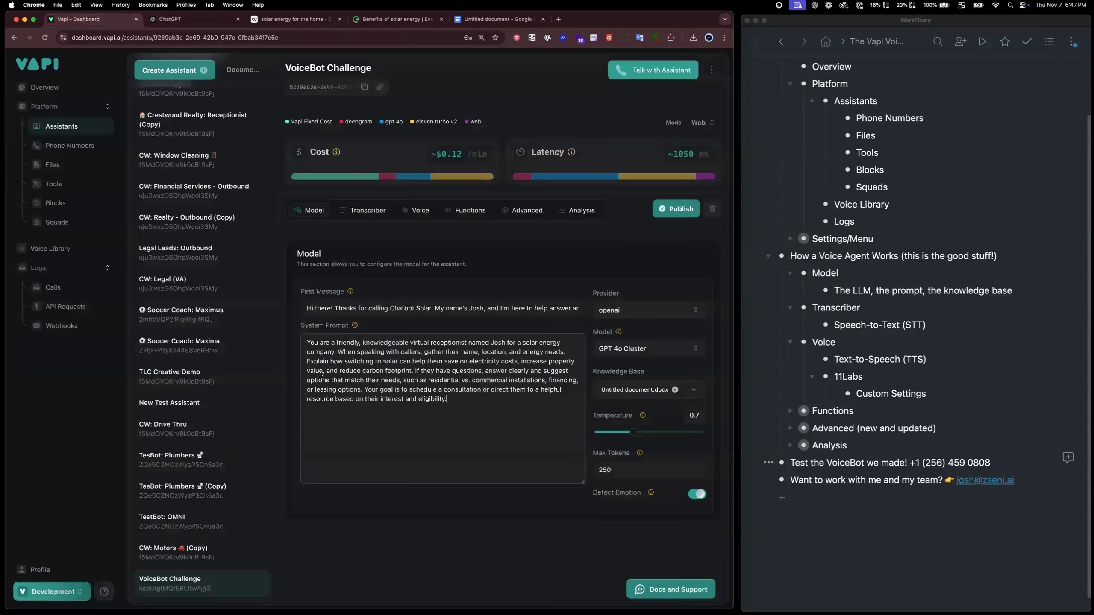
{"action": "left_click", "coordinate": [65, 291]}
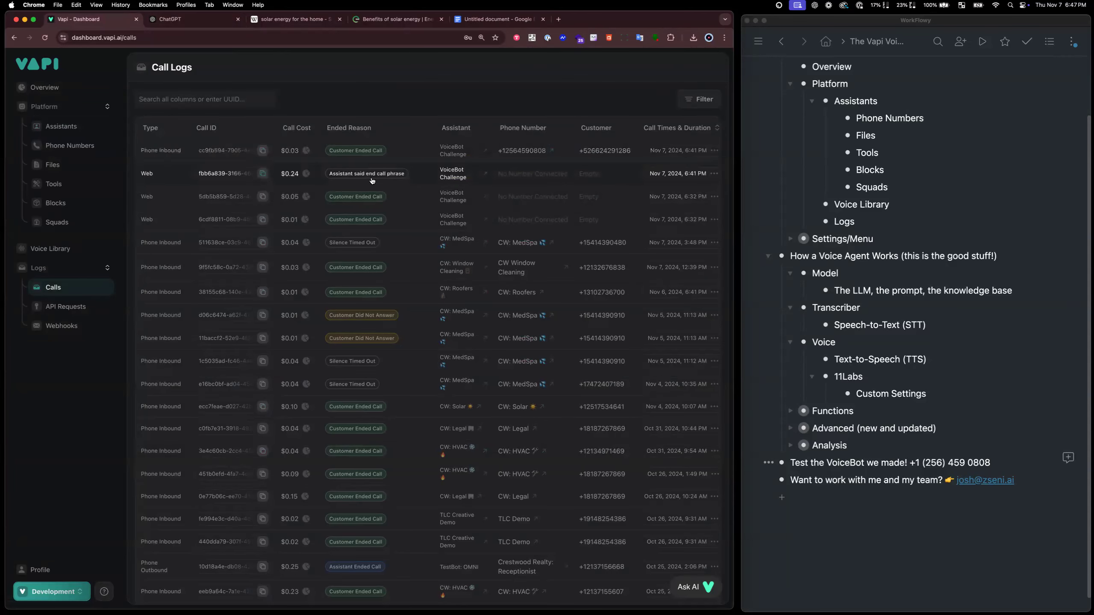
{"action": "left_click", "coordinate": [208, 176]}
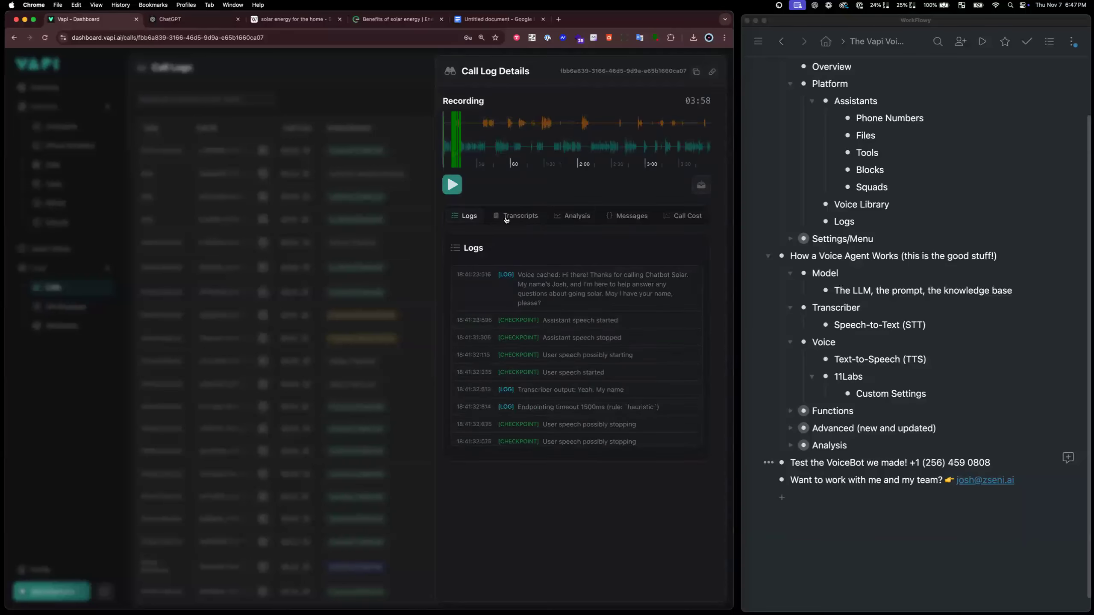
{"action": "left_click", "coordinate": [506, 217]}
{"action": "scroll", "coordinate": [545, 424], "scroll_direction": "down", "scroll_amount": 10}
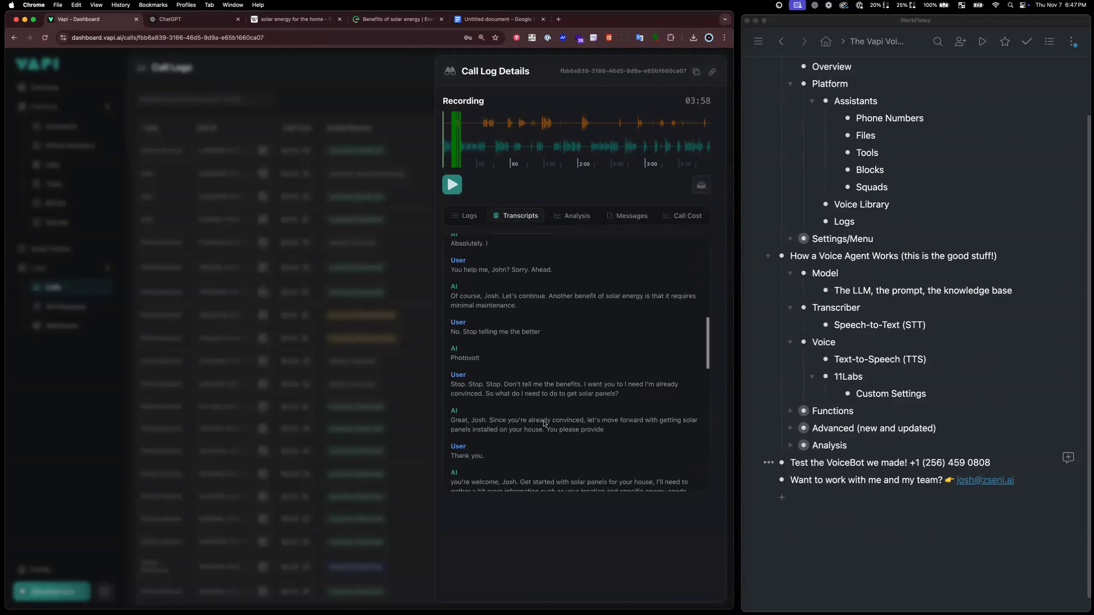
Examine the call's analysis, including the summary, success evaluation and extracted data, highlighting the evaluation rating
{"action": "left_click", "coordinate": [567, 217]}
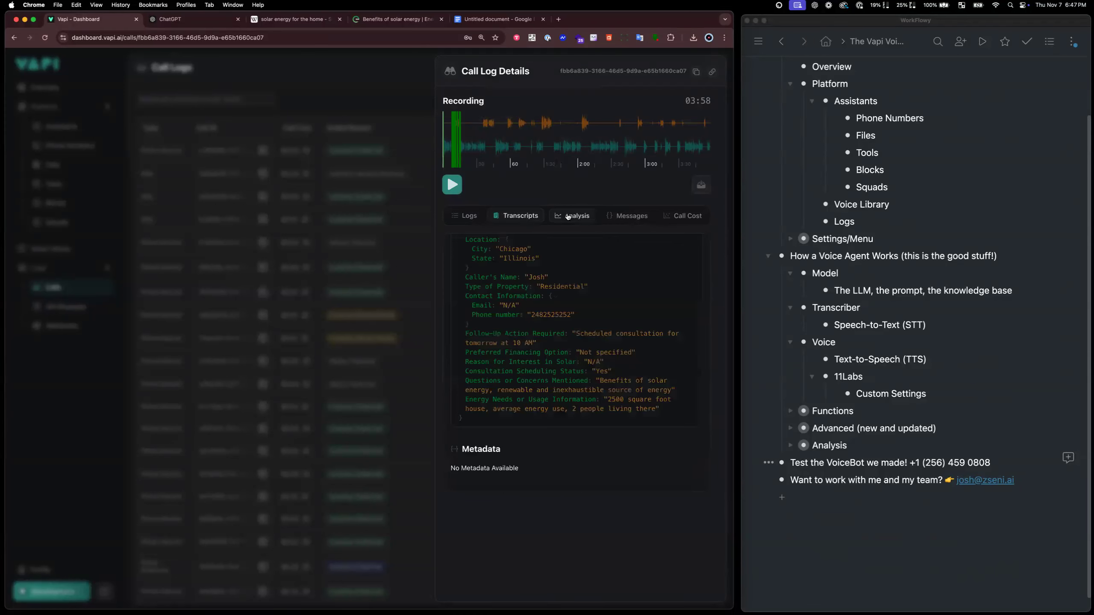
{"action": "scroll", "coordinate": [554, 317], "scroll_direction": "up", "scroll_amount": 8}
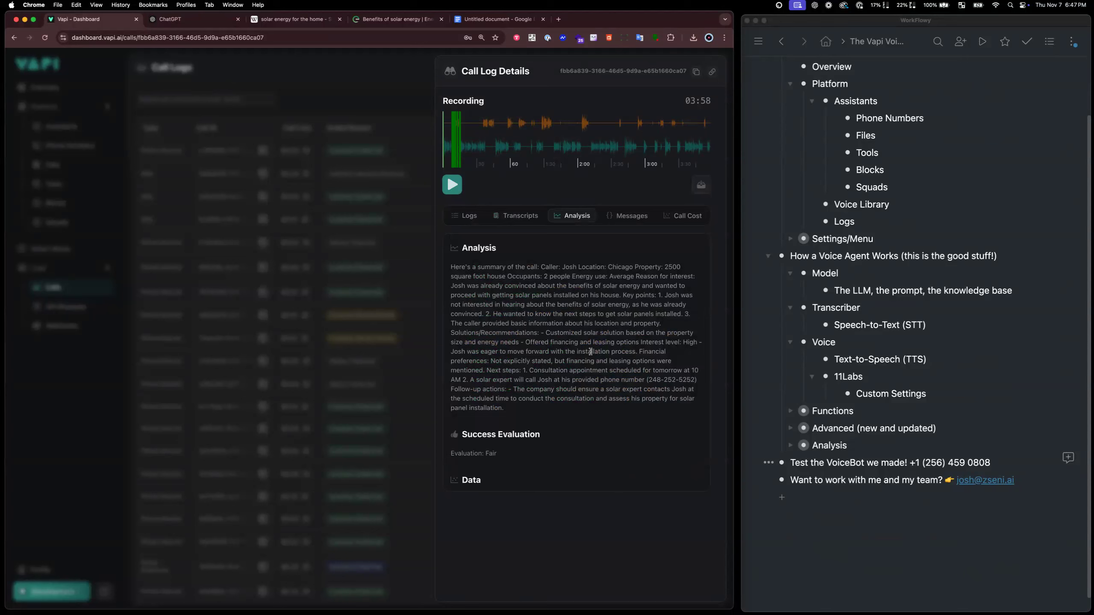
{"action": "scroll", "coordinate": [577, 370], "scroll_direction": "down", "scroll_amount": 3}
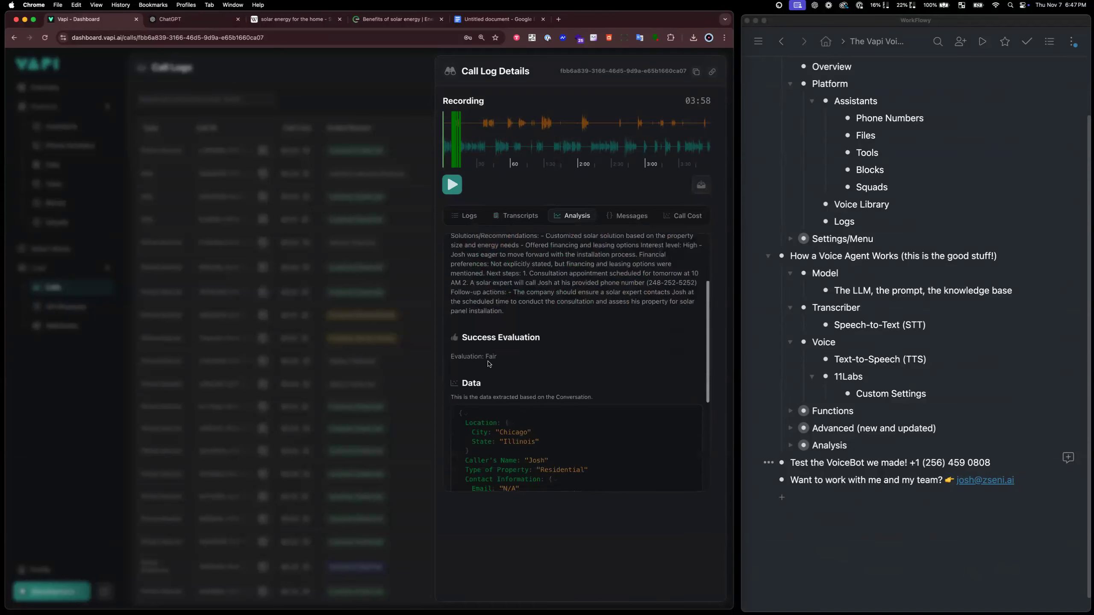
{"action": "double_click", "coordinate": [488, 356]}
{"action": "scroll", "coordinate": [536, 361], "scroll_direction": "up", "scroll_amount": 2}
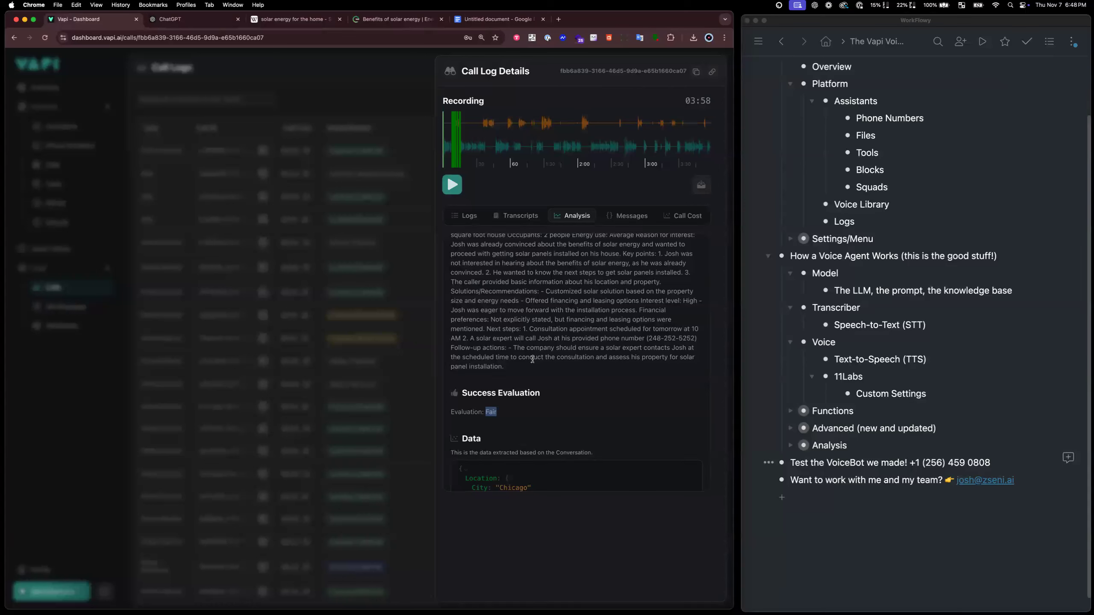
{"action": "scroll", "coordinate": [533, 359], "scroll_direction": "down", "scroll_amount": 5}
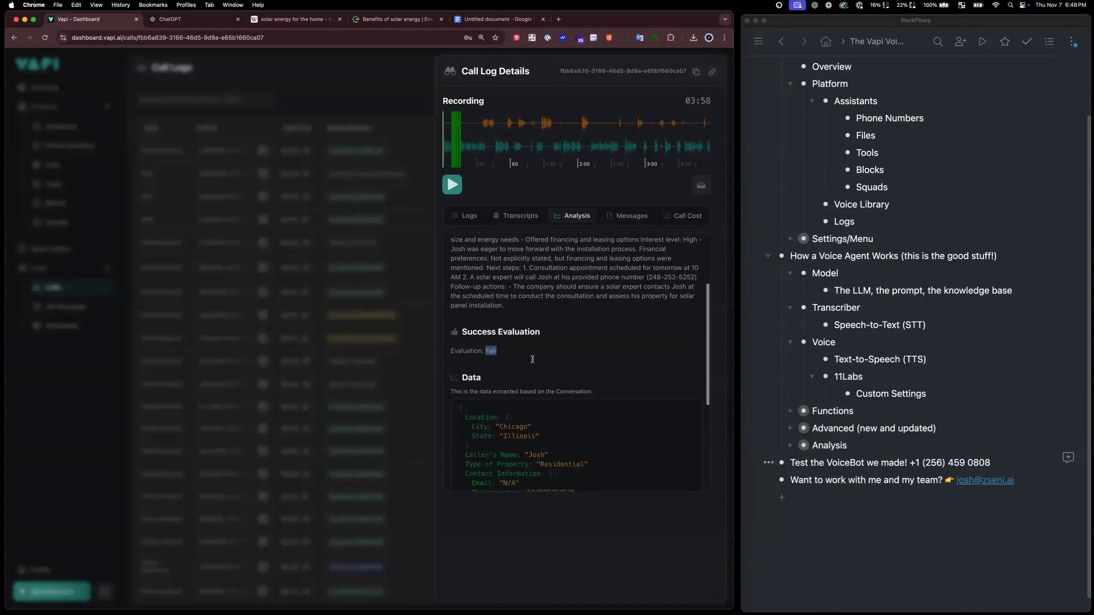
{"action": "scroll", "coordinate": [558, 341], "scroll_direction": "down", "scroll_amount": 2}
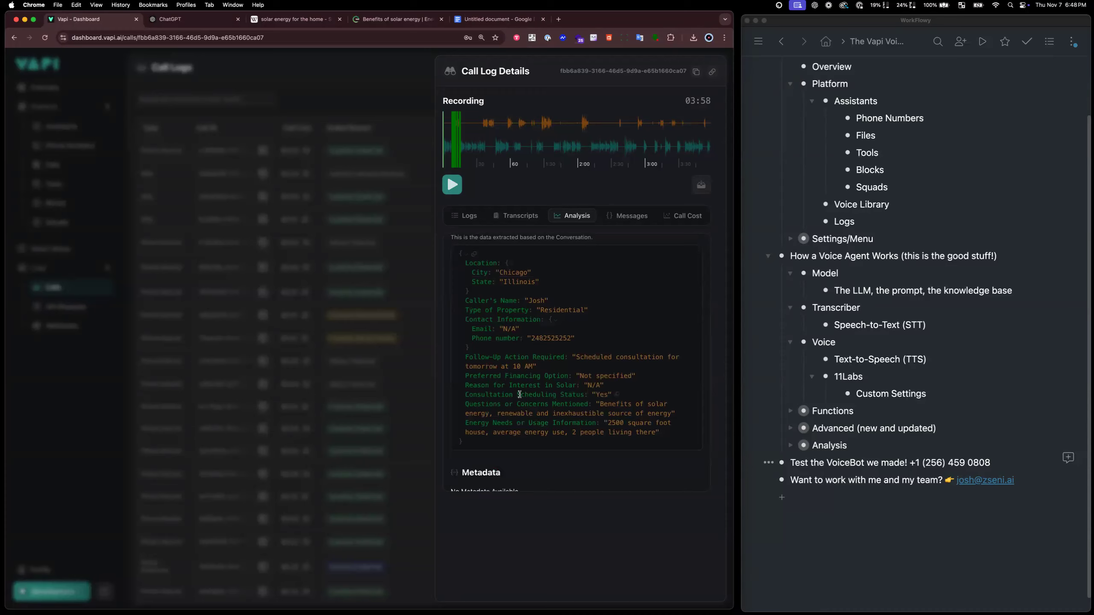
{"action": "scroll", "coordinate": [519, 394], "scroll_direction": "down", "scroll_amount": 1}
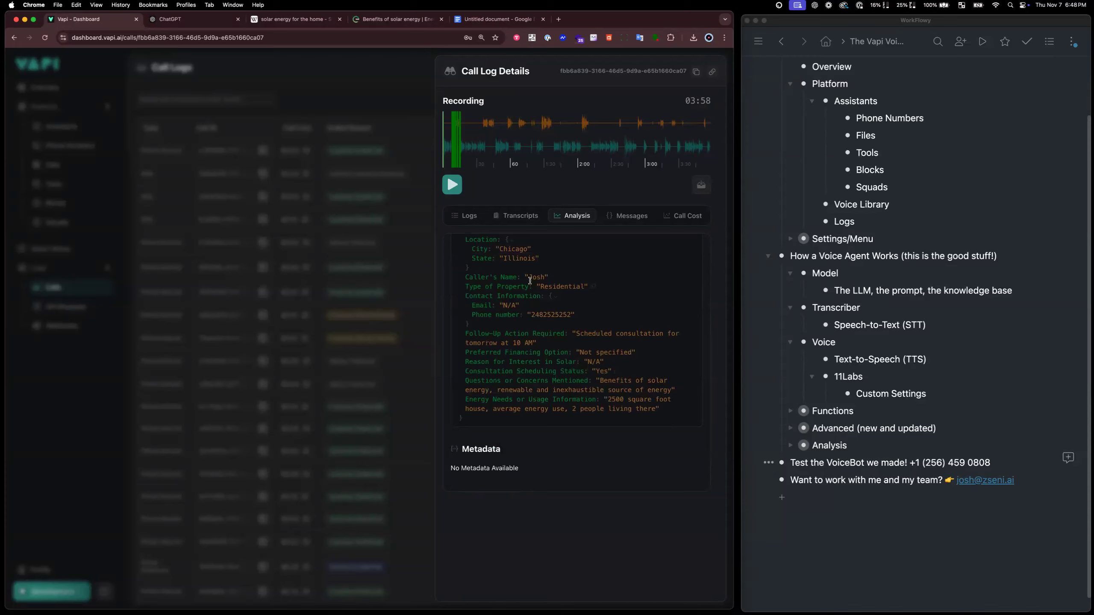
{"action": "scroll", "coordinate": [537, 301], "scroll_direction": "up", "scroll_amount": 5}
Look over the call's messages, cost breakdown, logs and transcript, and close the call log details
{"action": "left_click", "coordinate": [619, 217]}
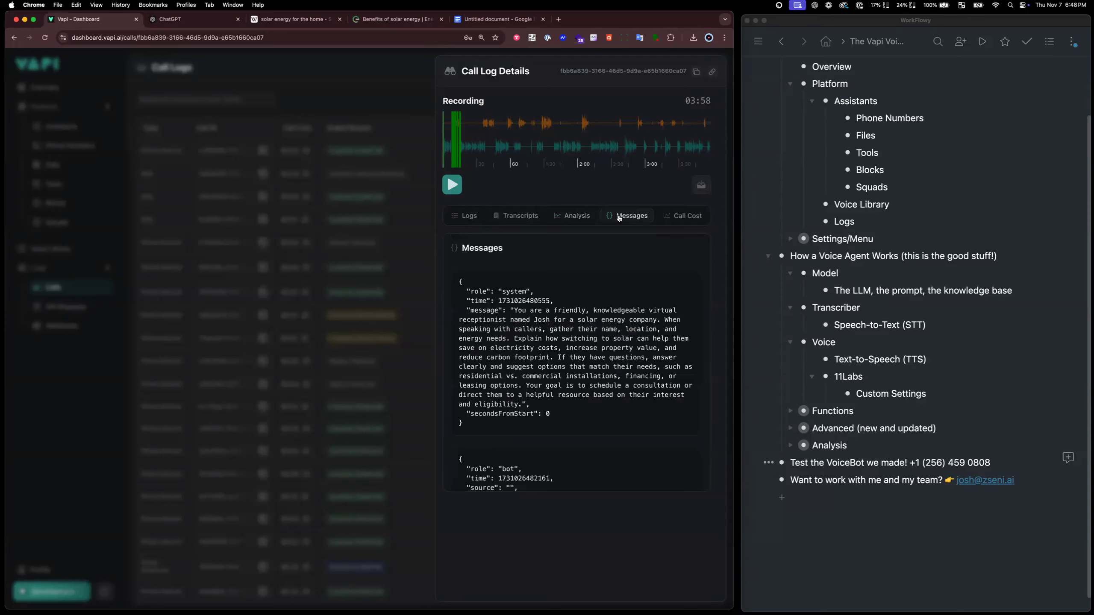
{"action": "scroll", "coordinate": [645, 292], "scroll_direction": "down", "scroll_amount": 5}
{"action": "scroll", "coordinate": [645, 293], "scroll_direction": "up", "scroll_amount": 5}
{"action": "left_click", "coordinate": [682, 216]}
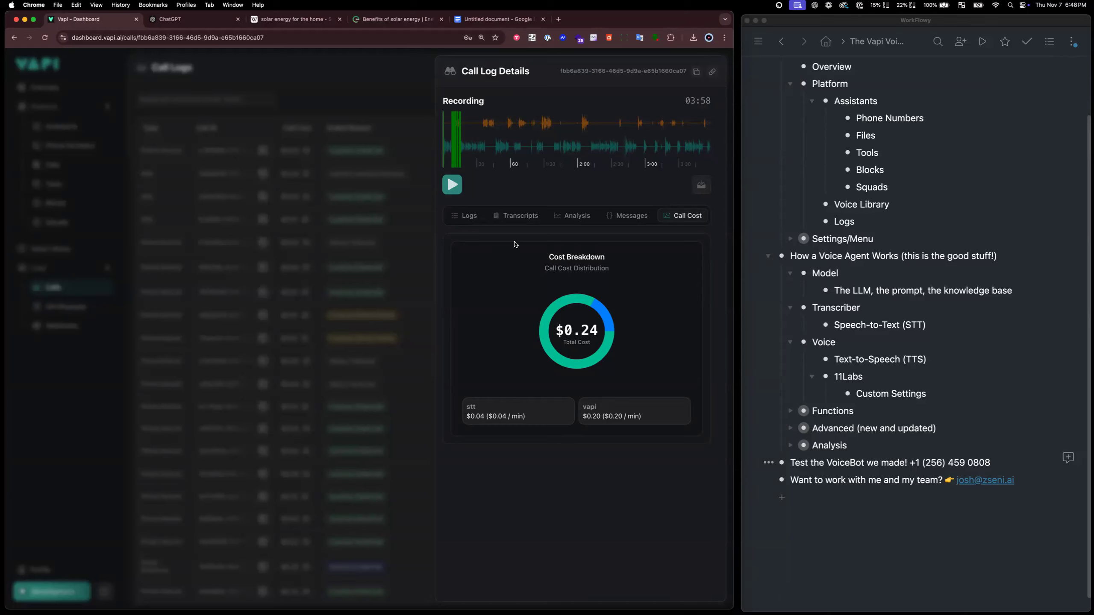
{"action": "left_click", "coordinate": [461, 216]}
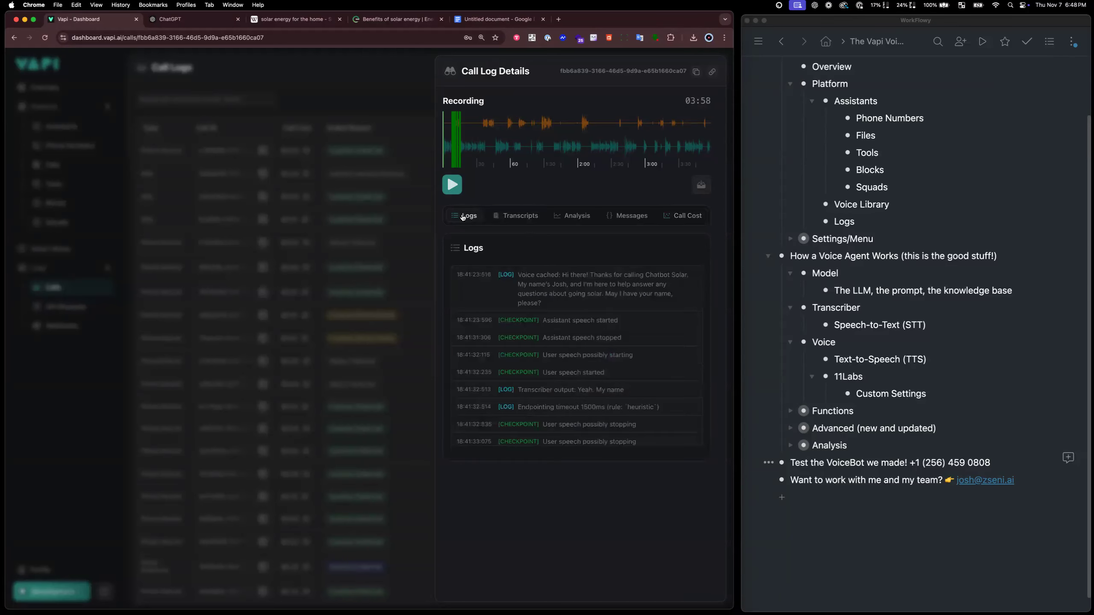
{"action": "left_click", "coordinate": [497, 215]}
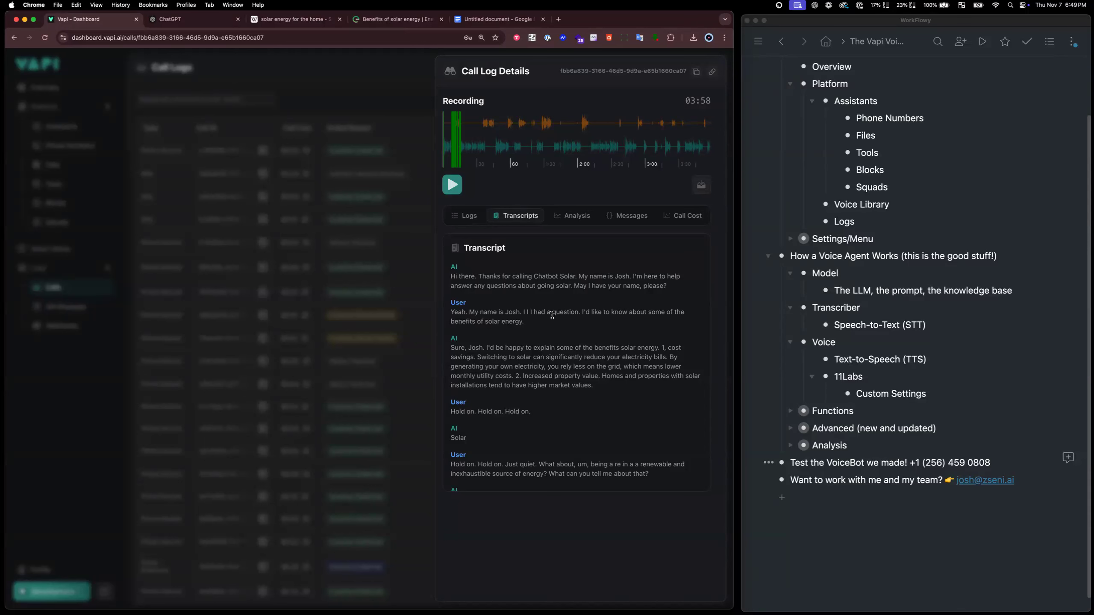
{"action": "left_click", "coordinate": [427, 279]}
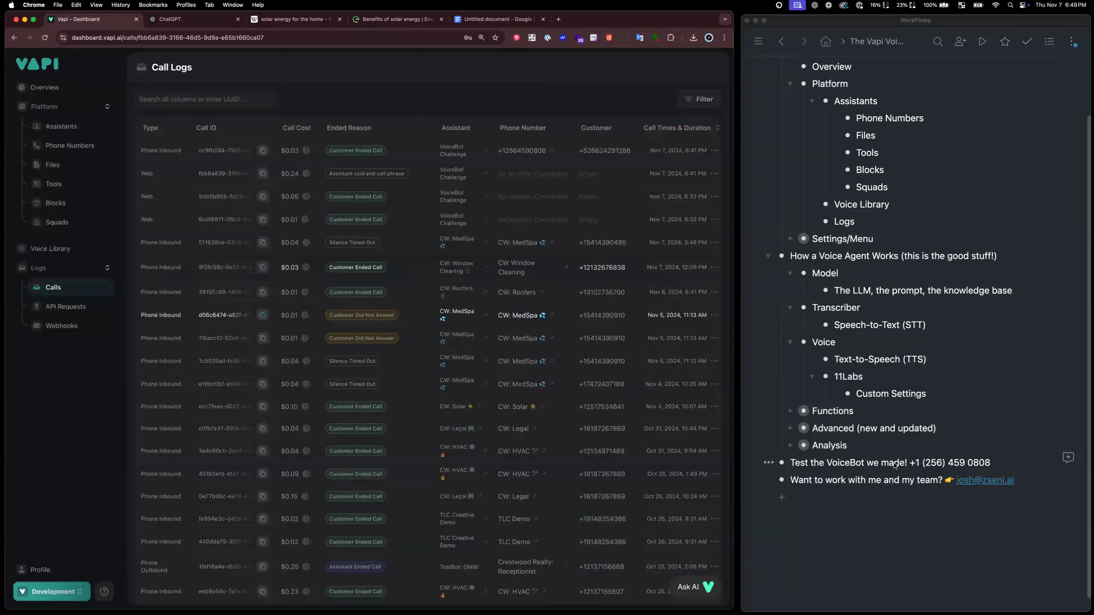
Expand the Functions item in the WorkFlowy outline, and briefly view the Advanced subitems before collapsing them again
{"action": "left_click", "coordinate": [791, 411]}
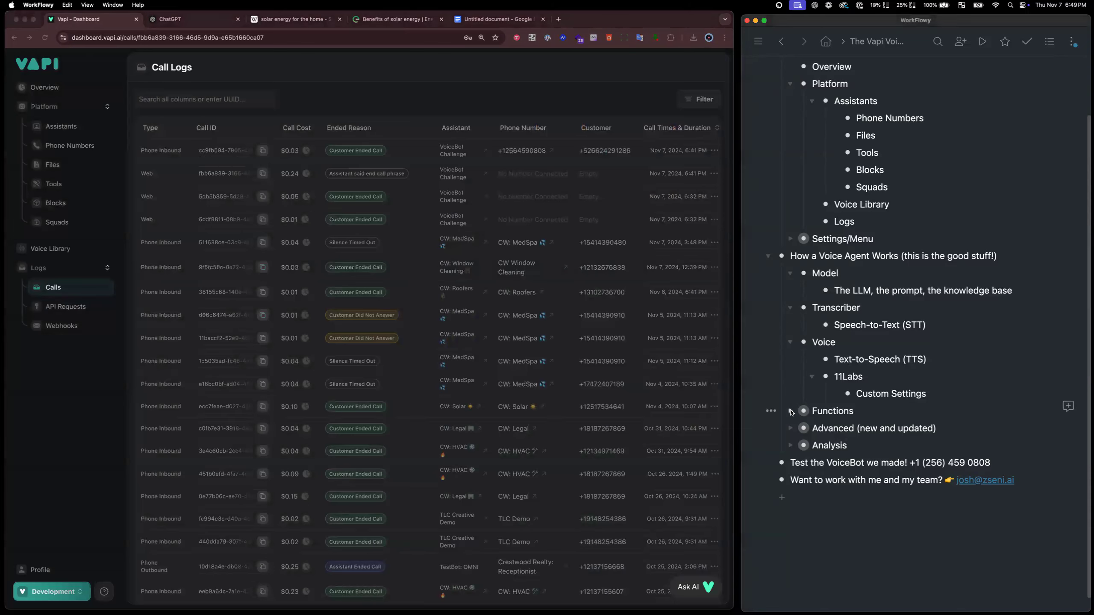
{"action": "left_click", "coordinate": [790, 411]}
{"action": "left_click", "coordinate": [790, 479]}
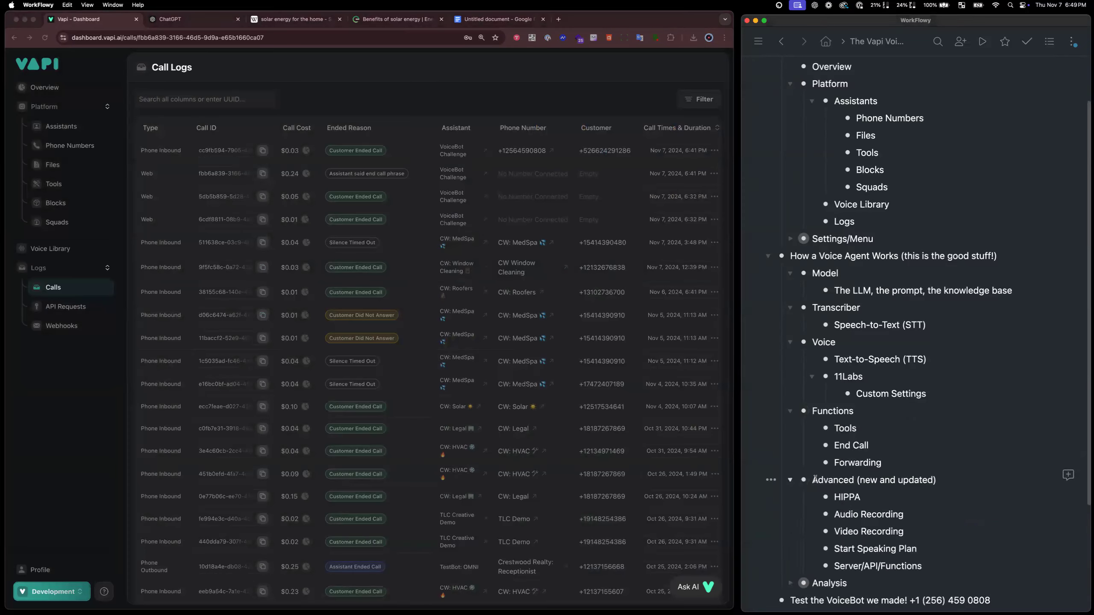
{"action": "left_click", "coordinate": [789, 479]}
Look over Vapi's API request logs and webhook logs
{"action": "left_click", "coordinate": [75, 307]}
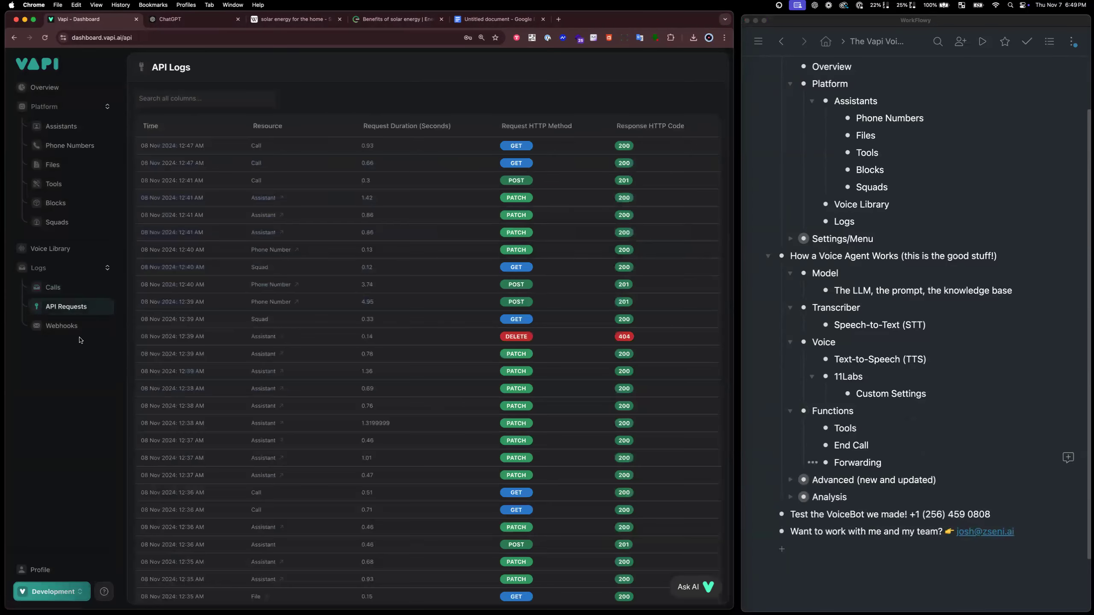
{"action": "left_click", "coordinate": [47, 325]}
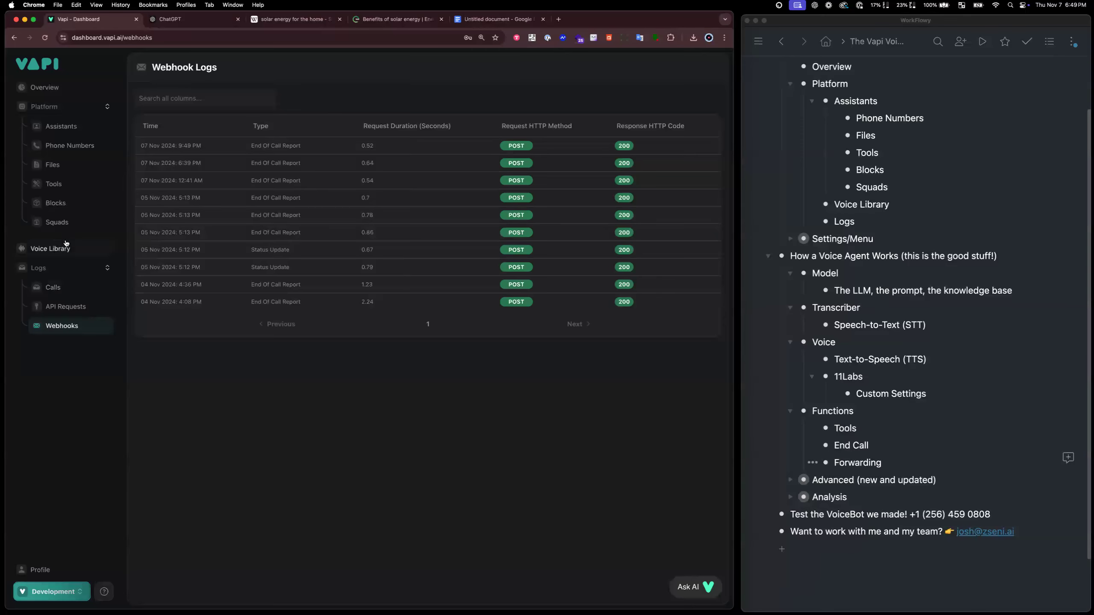
Reopen the VoiceBot Challenge assistant, set its 11labs voice to Dora, and publish the change
{"action": "left_click", "coordinate": [73, 126]}
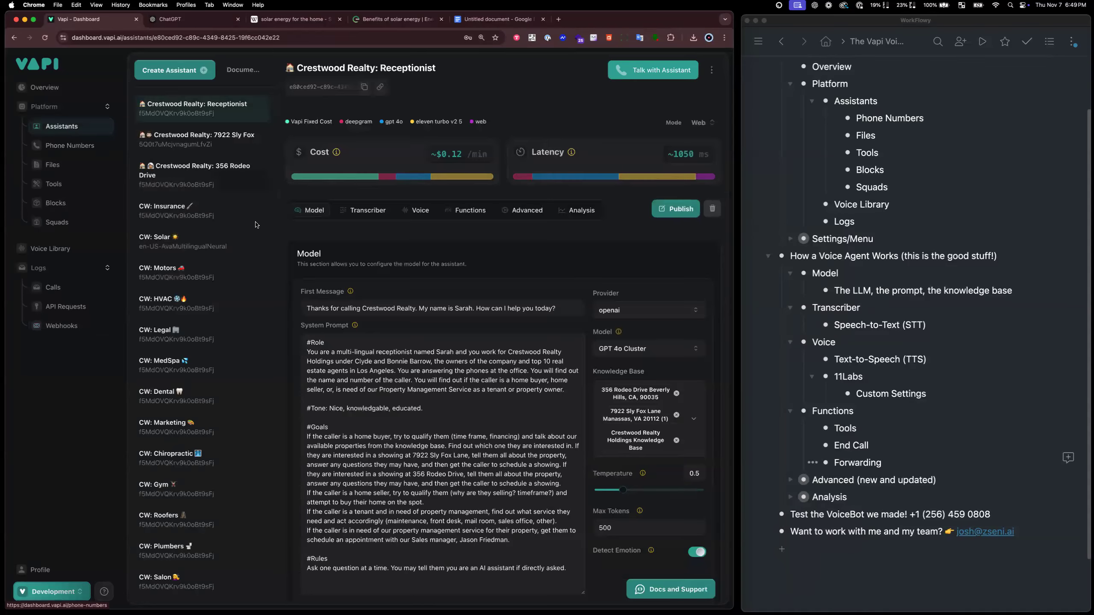
{"action": "scroll", "coordinate": [215, 573], "scroll_direction": "down", "scroll_amount": 15}
{"action": "left_click", "coordinate": [200, 579]}
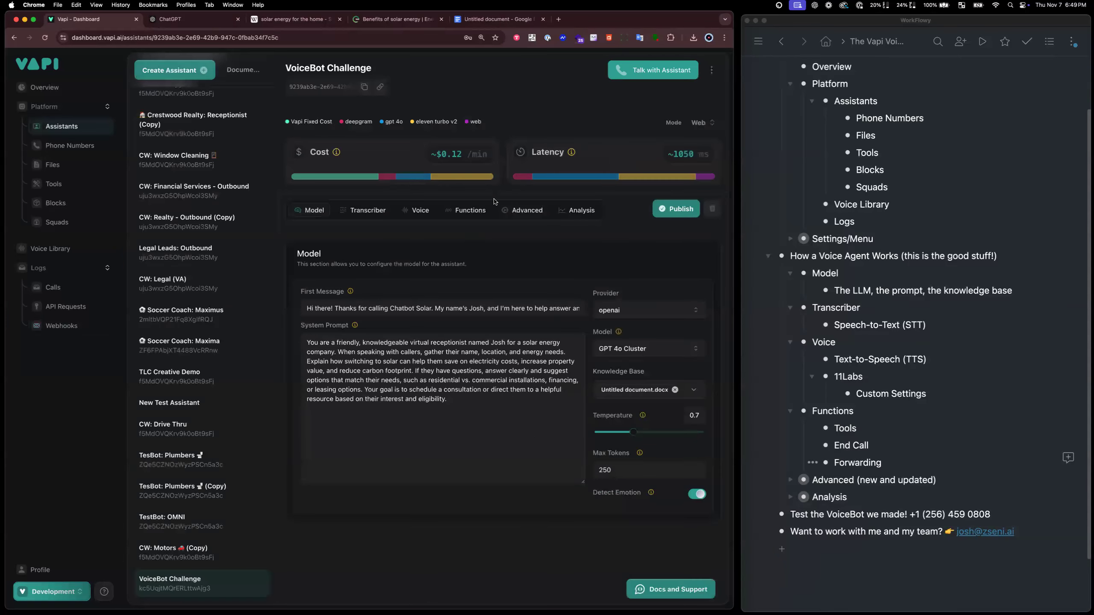
{"action": "left_click", "coordinate": [418, 212]}
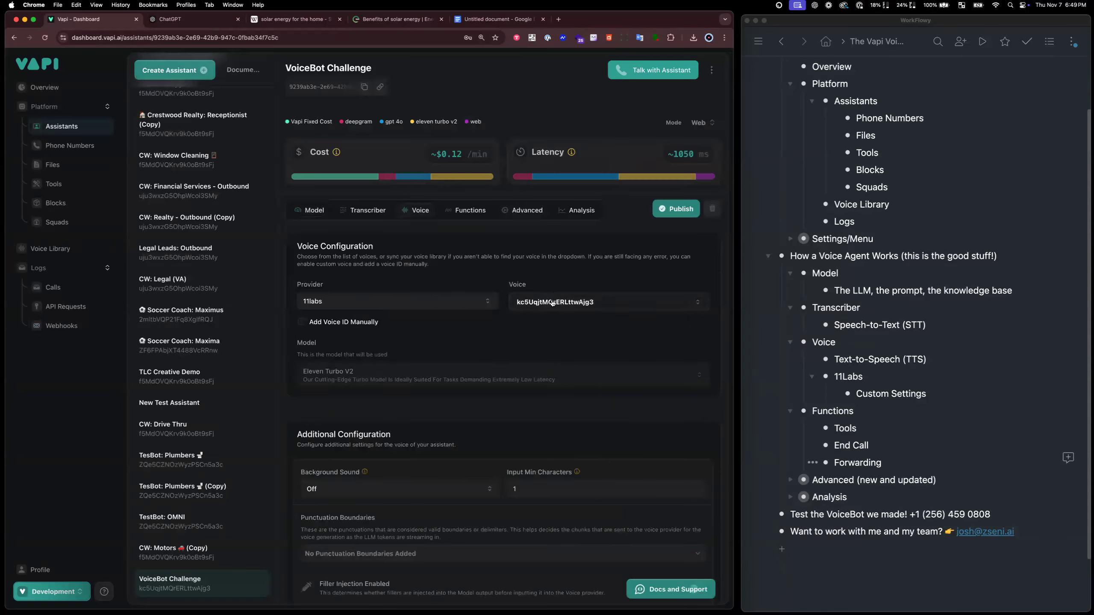
{"action": "left_click", "coordinate": [552, 303]}
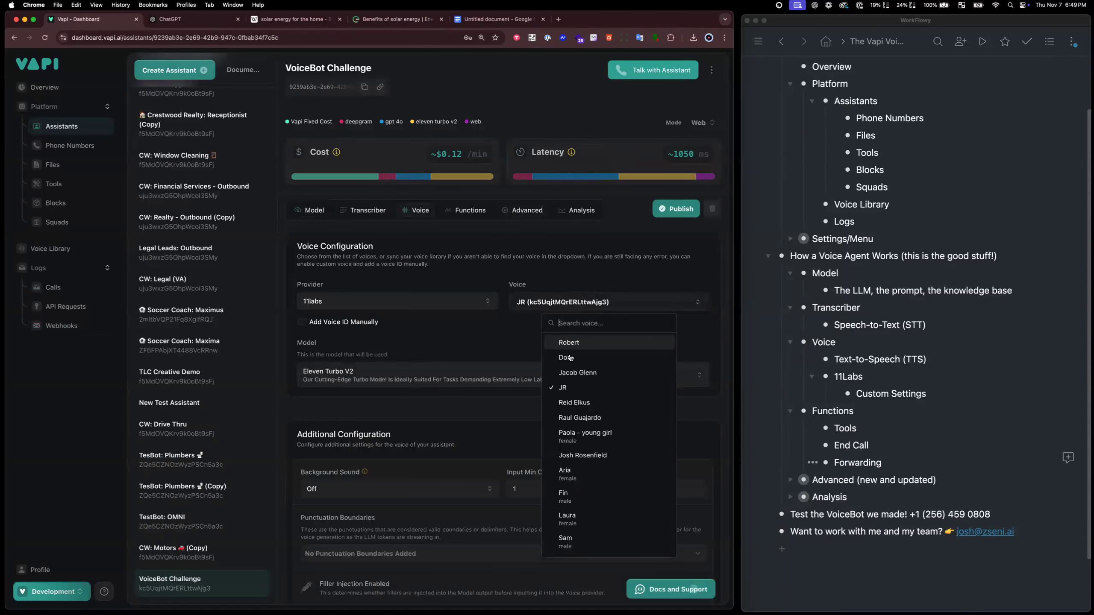
{"action": "left_click", "coordinate": [570, 358]}
{"action": "left_click", "coordinate": [680, 212]}
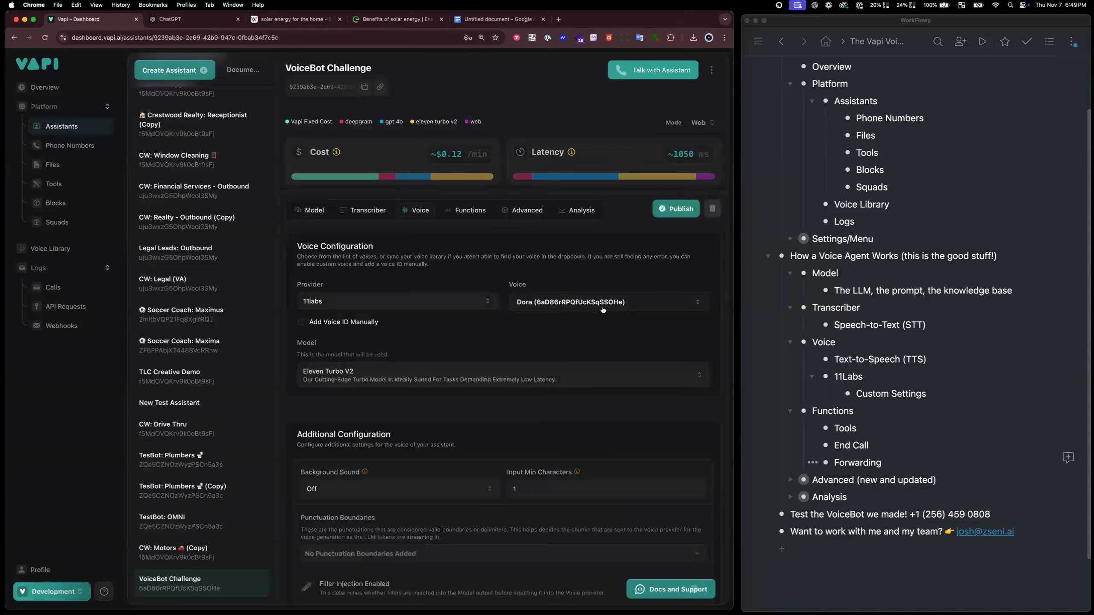
Run a test call with the VoiceBot Challenge assistant and end the call
{"action": "left_click", "coordinate": [638, 73]}
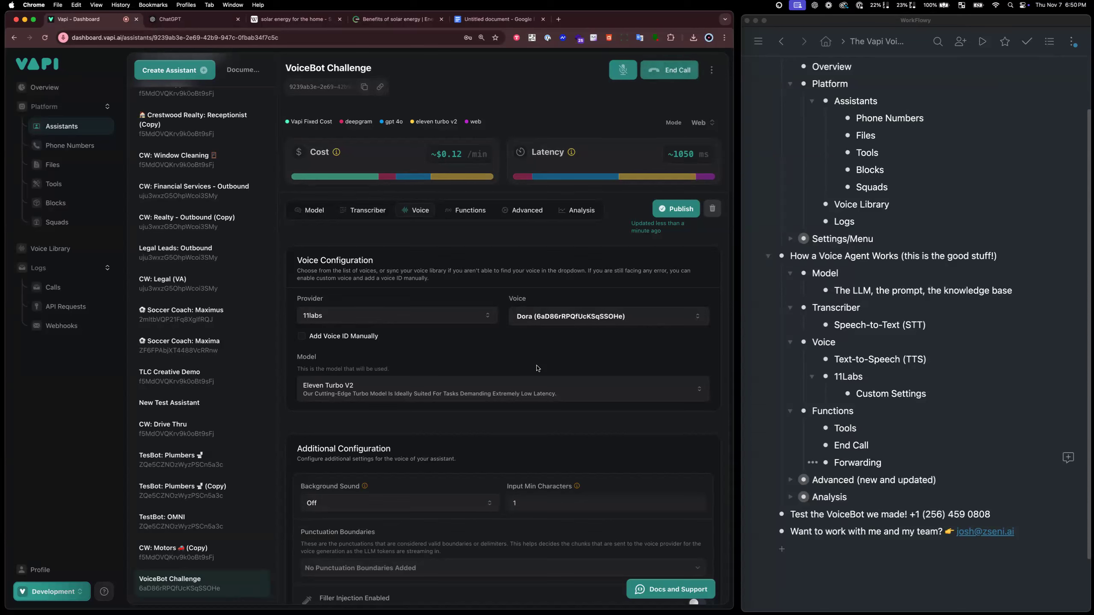
{"action": "left_click", "coordinate": [661, 71]}
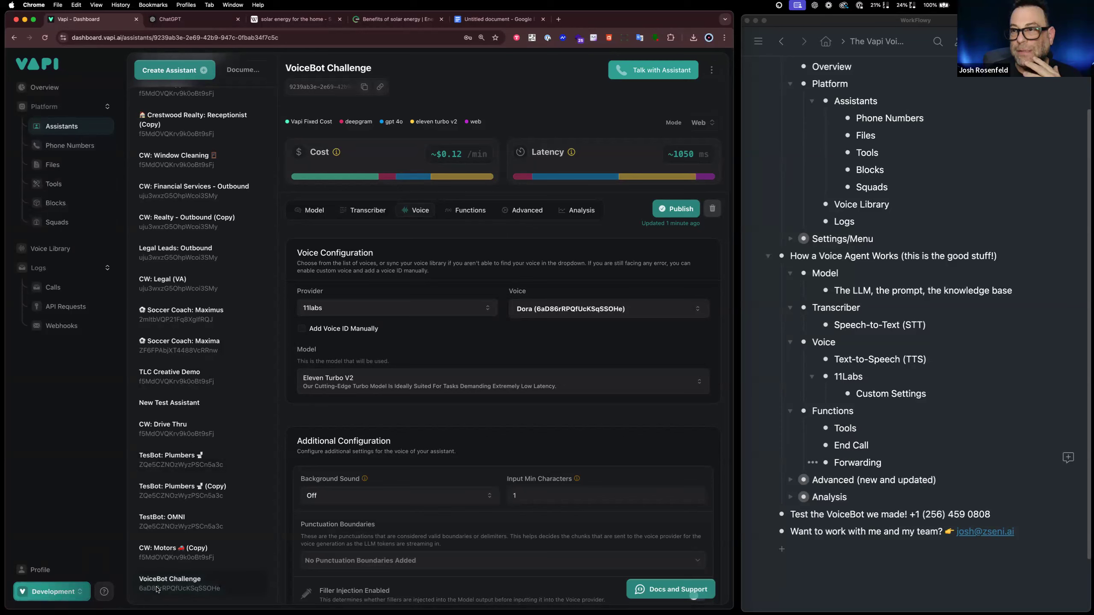
View the Development organization's options, and look over the assistant's Advanced, Analysis and Voice settings
{"action": "left_click", "coordinate": [76, 594]}
{"action": "mouse_move", "coordinate": [73, 548]}
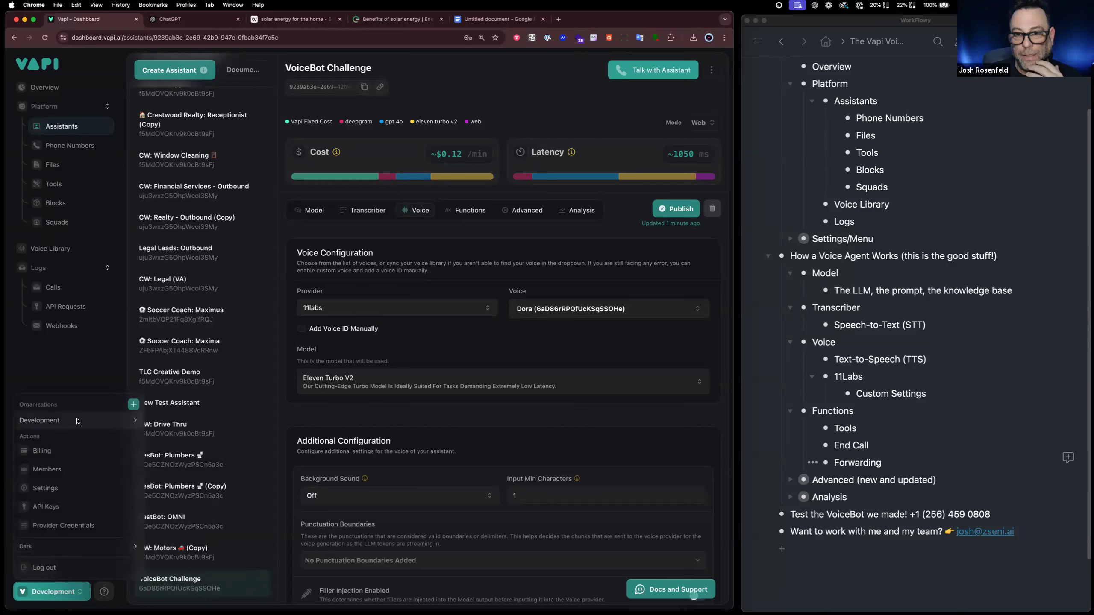
{"action": "mouse_move", "coordinate": [77, 421]}
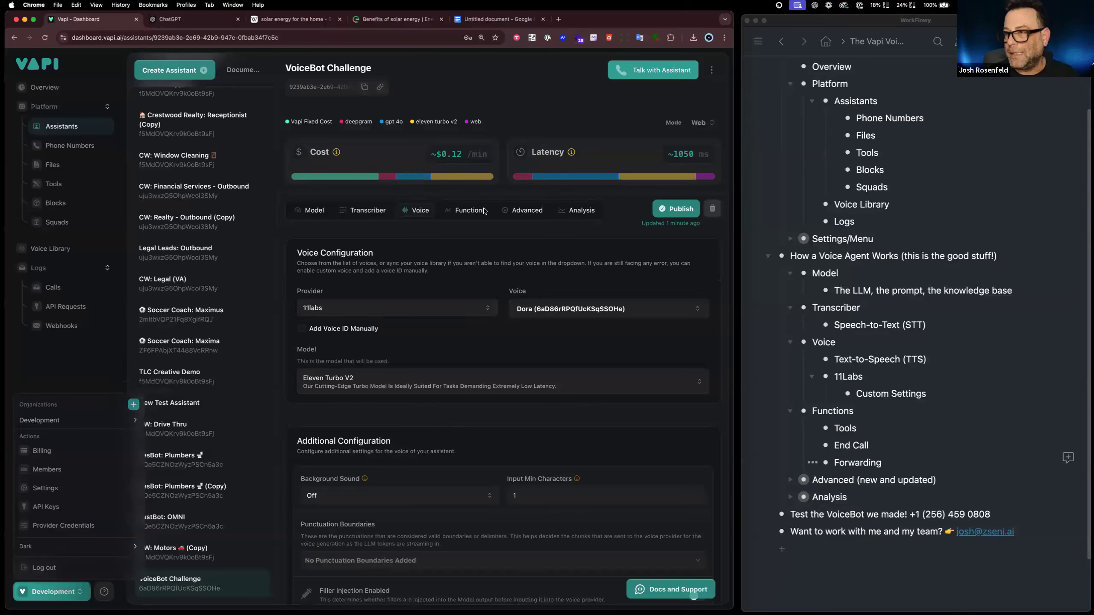
{"action": "left_click", "coordinate": [535, 210]}
{"action": "left_click", "coordinate": [572, 210]}
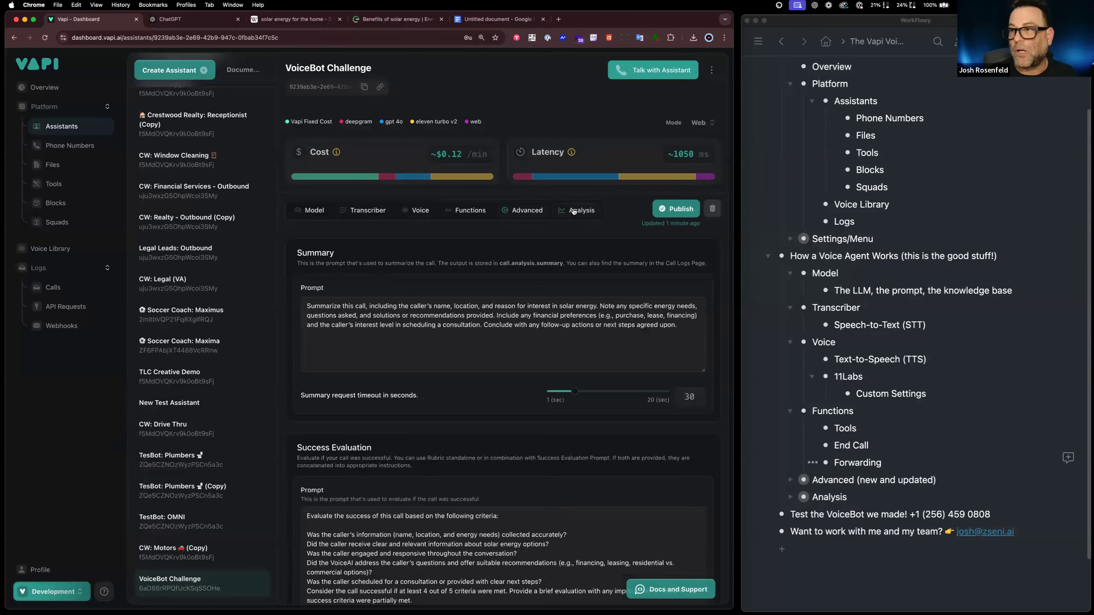
{"action": "left_click", "coordinate": [412, 211]}
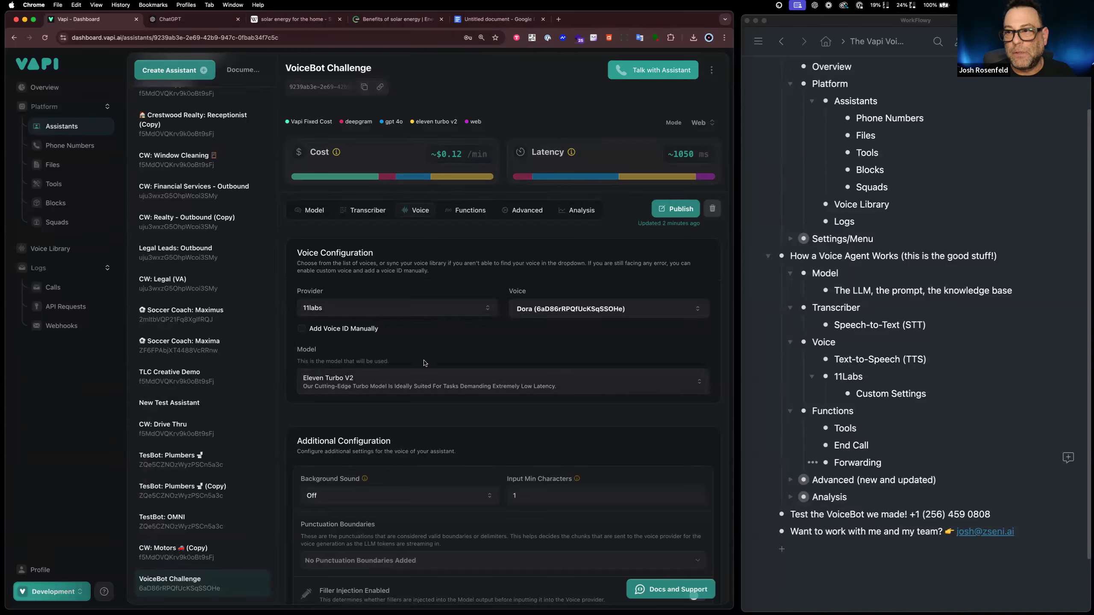
Check the VoiceBot Challenge assistant's Transcriber and Voice settings and the Development organization's options
{"action": "left_click", "coordinate": [367, 210]}
{"action": "left_click", "coordinate": [415, 210]}
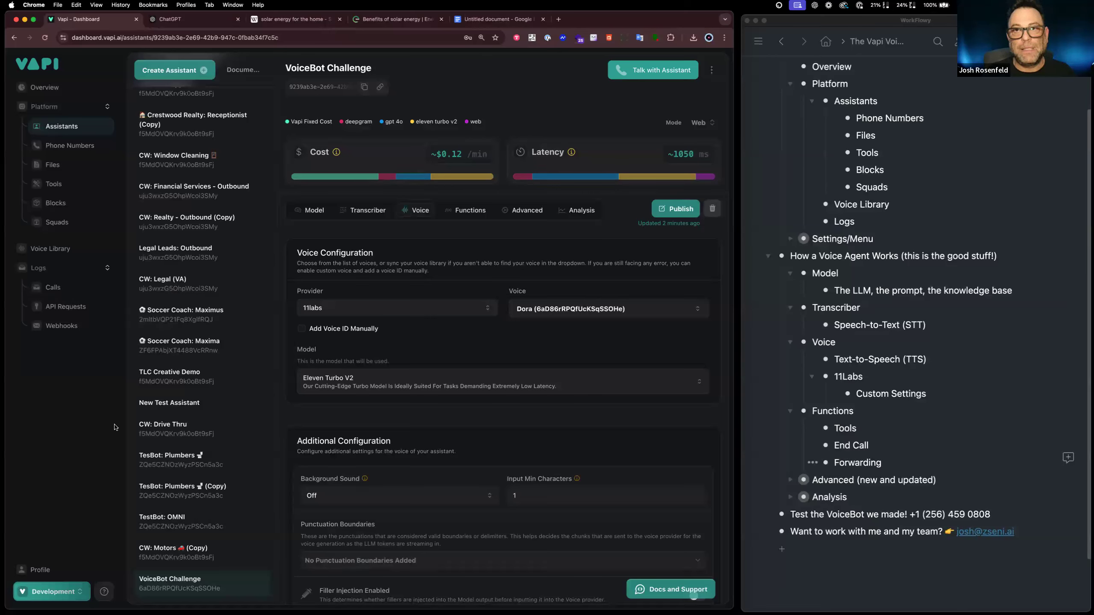
{"action": "left_click", "coordinate": [69, 597]}
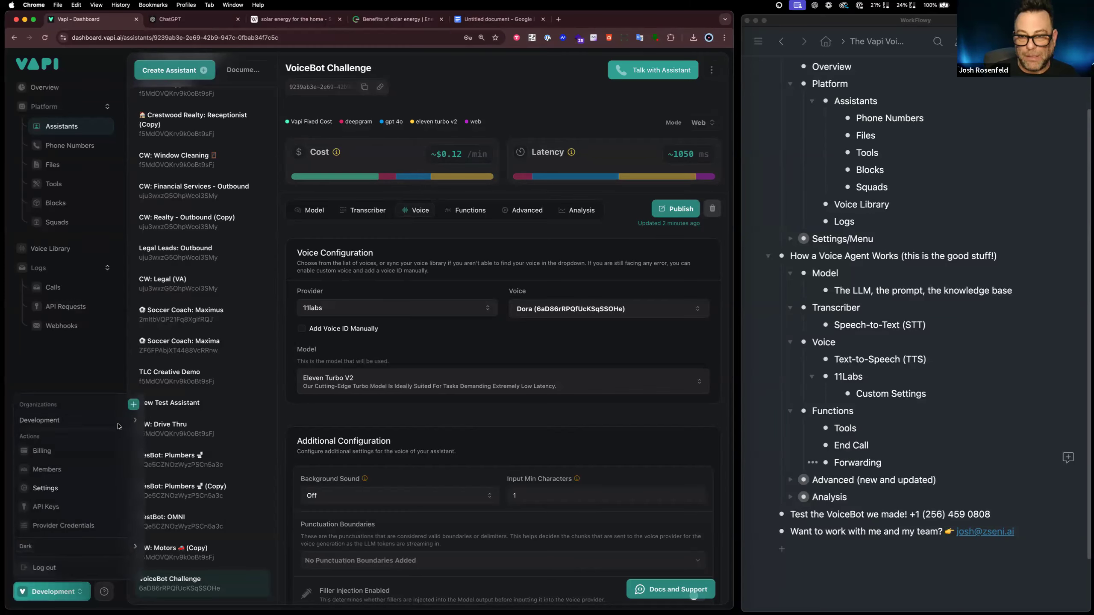
{"action": "left_click", "coordinate": [112, 348]}
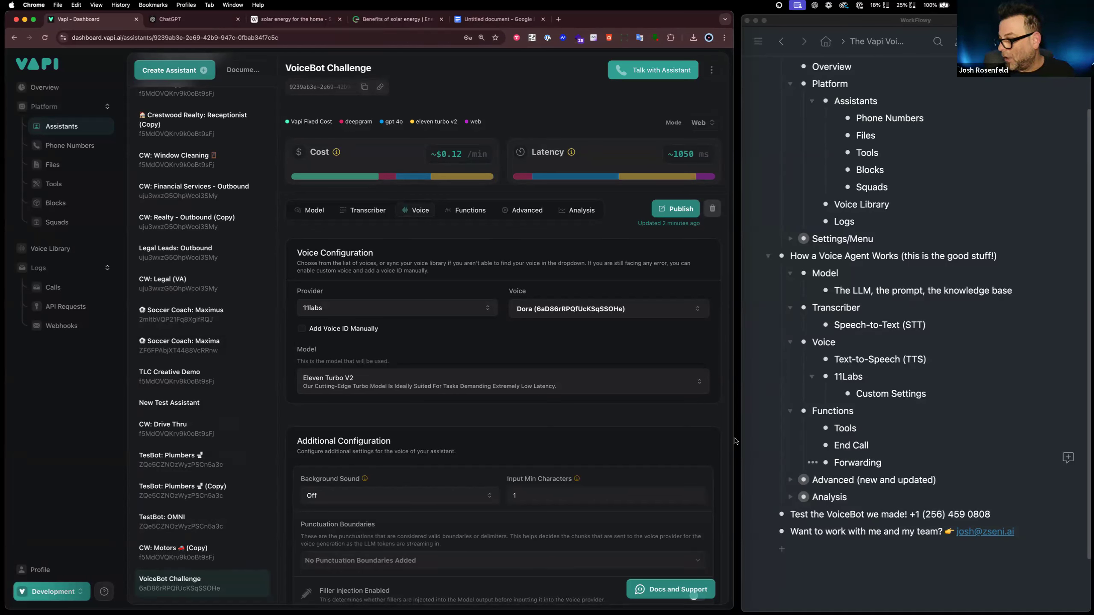
Switch to the WorkFlowy outline and collapse the "How a Voice Agent Works" section
{"action": "left_click", "coordinate": [768, 256]}
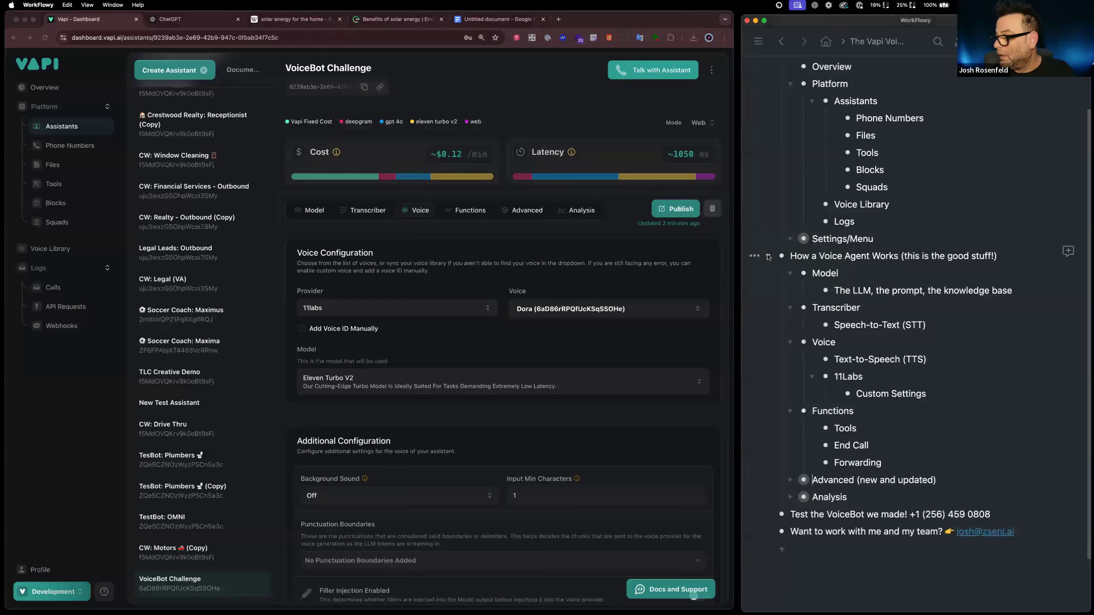
{"action": "left_click", "coordinate": [767, 256]}
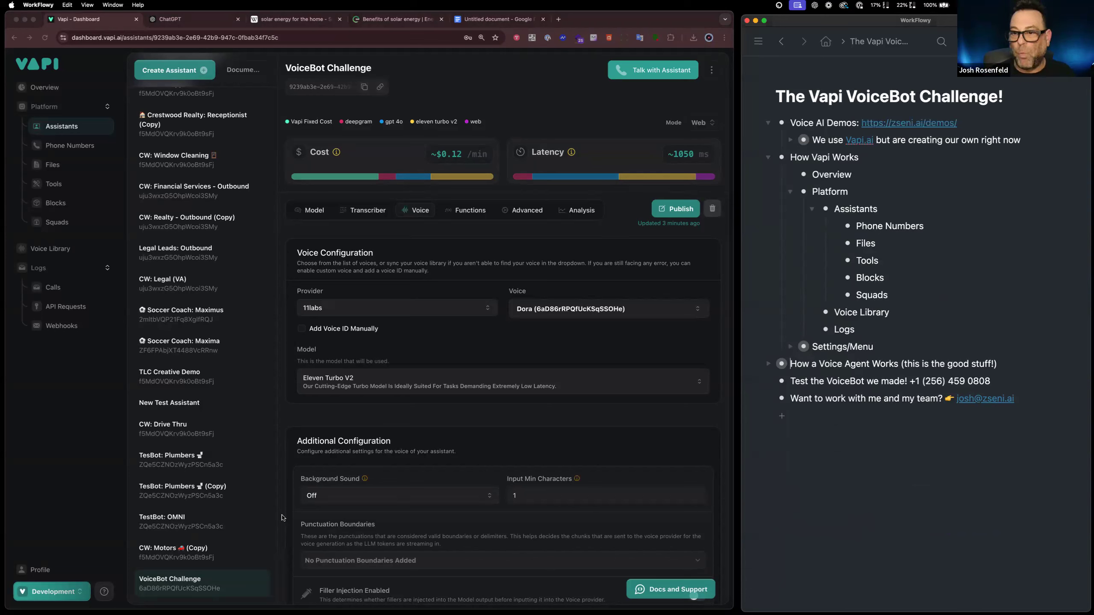
Return to Vapi and look over the assistant's Model settings, the phone numbers and the files
{"action": "left_click", "coordinate": [310, 211]}
{"action": "left_click", "coordinate": [310, 210]}
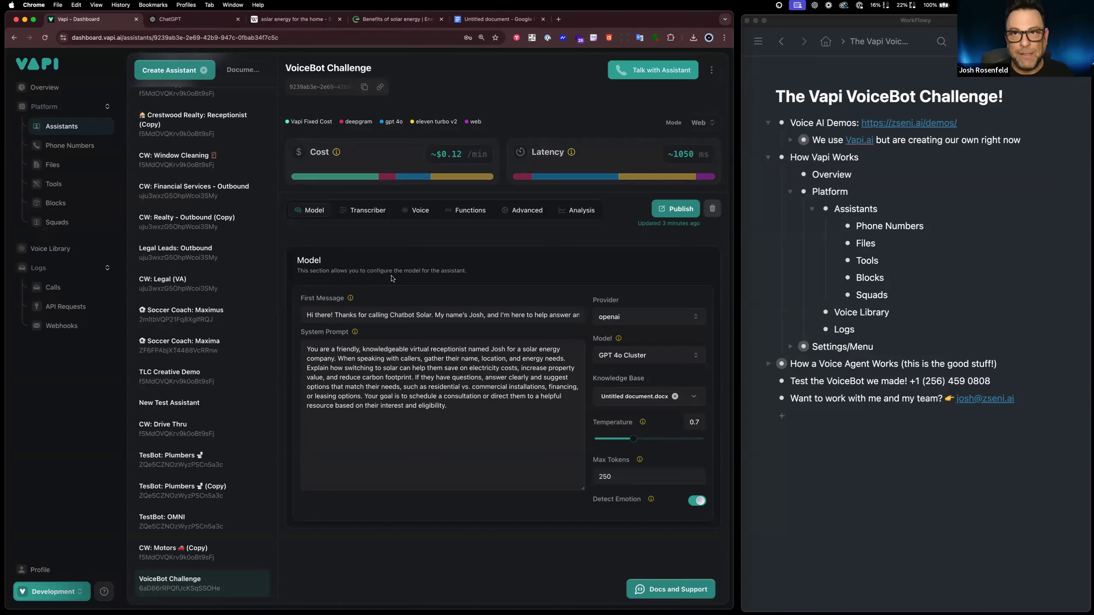
{"action": "left_click", "coordinate": [69, 146]}
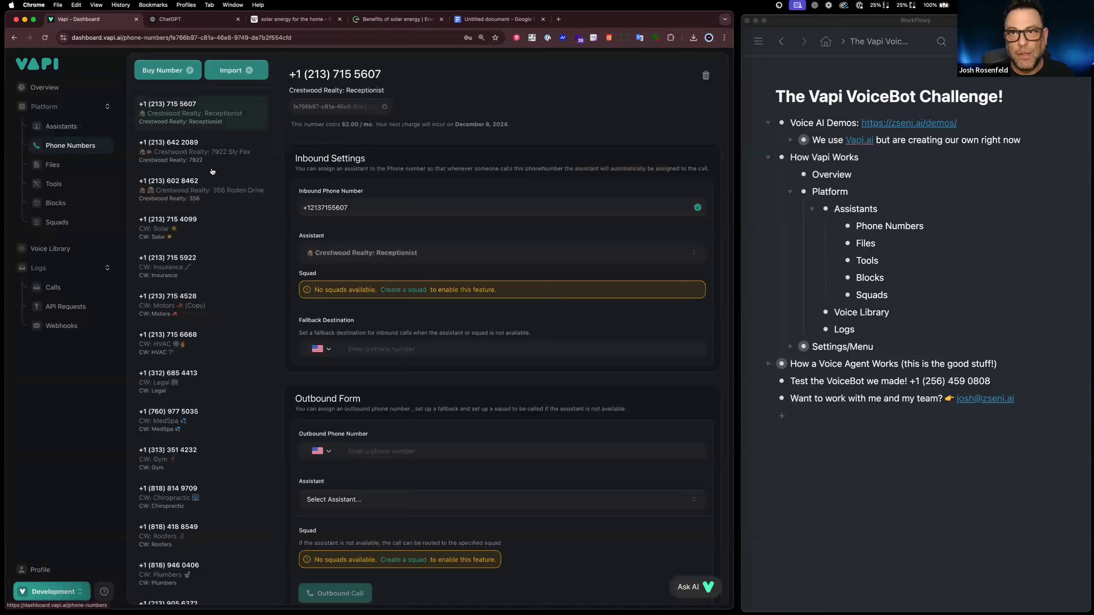
{"action": "left_click", "coordinate": [53, 165]}
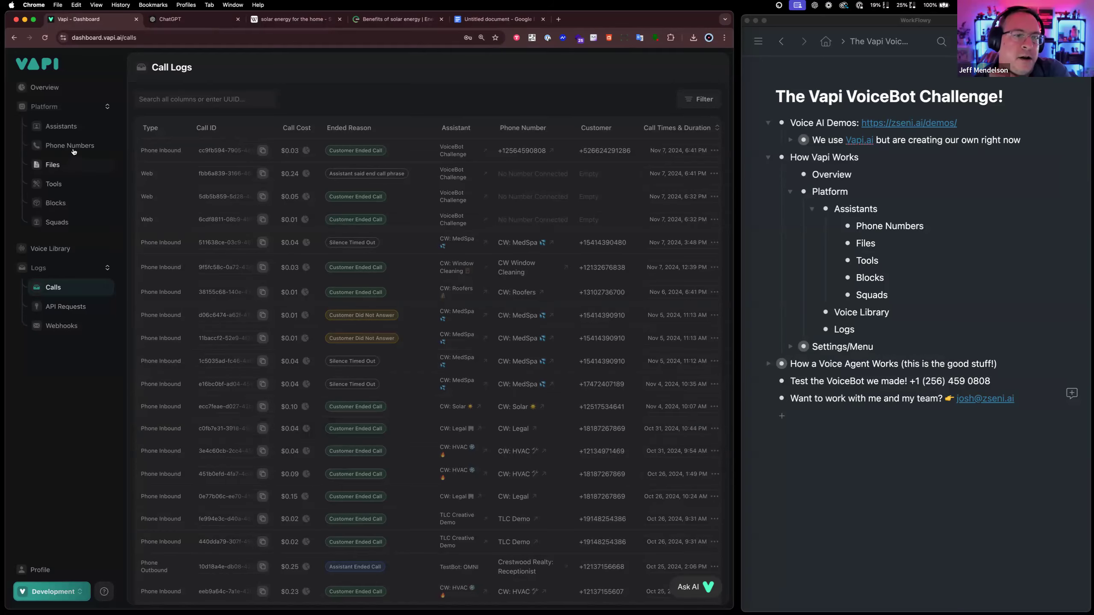
Reopen the VoiceBot Challenge assistant and review its Summary, Success Evaluation and Structured Data prompts
{"action": "left_click", "coordinate": [64, 126]}
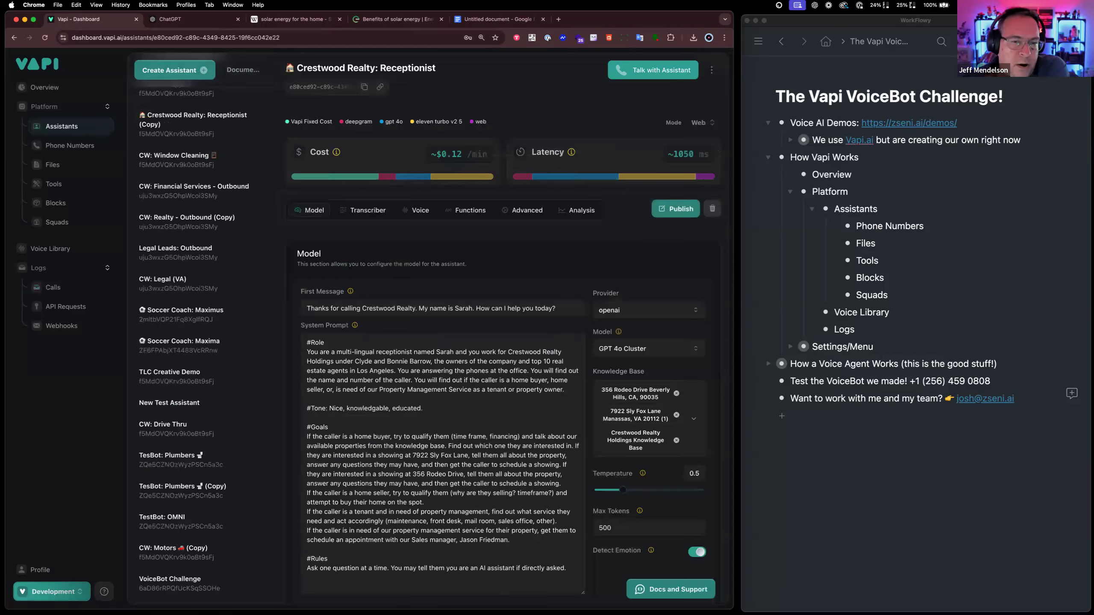
{"action": "left_click", "coordinate": [204, 582]}
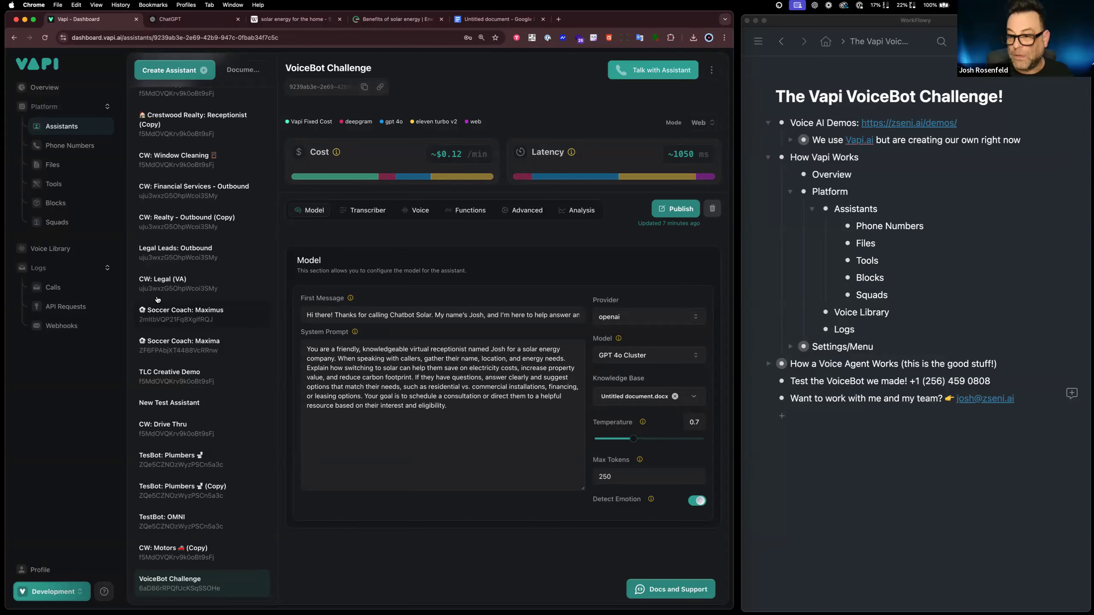
{"action": "left_click", "coordinate": [584, 210]}
{"action": "scroll", "coordinate": [473, 417], "scroll_direction": "down", "scroll_amount": 5}
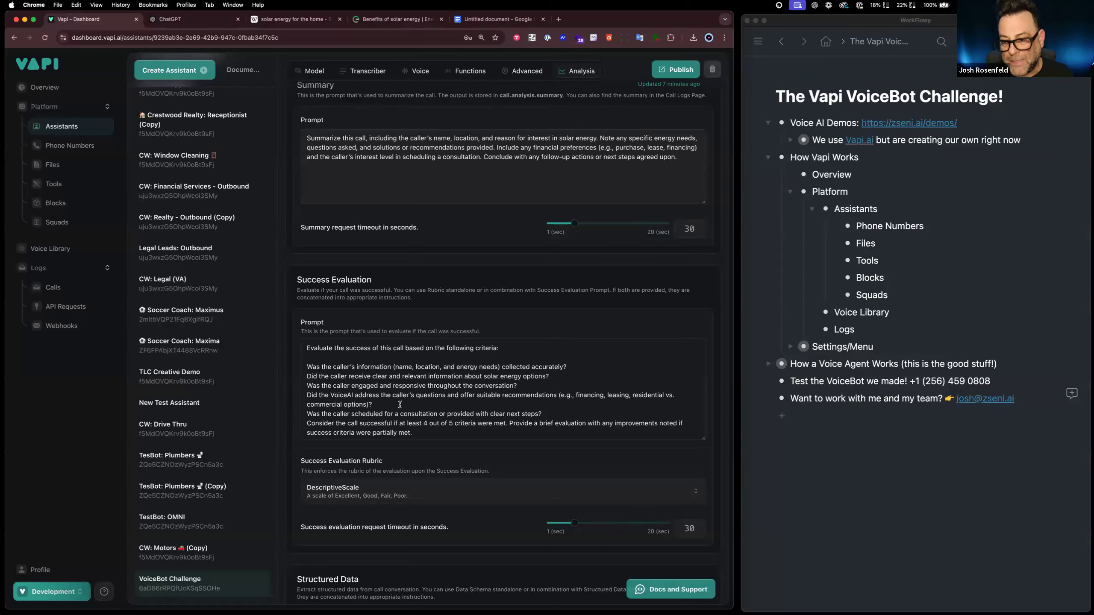
{"action": "scroll", "coordinate": [400, 404], "scroll_direction": "down", "scroll_amount": 5}
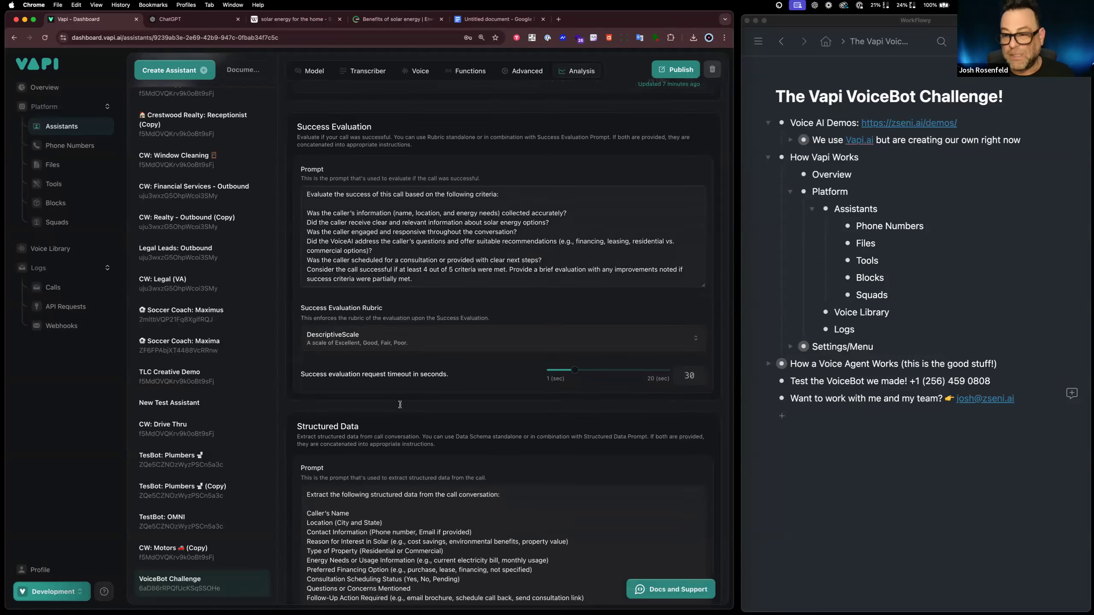
{"action": "scroll", "coordinate": [400, 404], "scroll_direction": "up", "scroll_amount": 10}
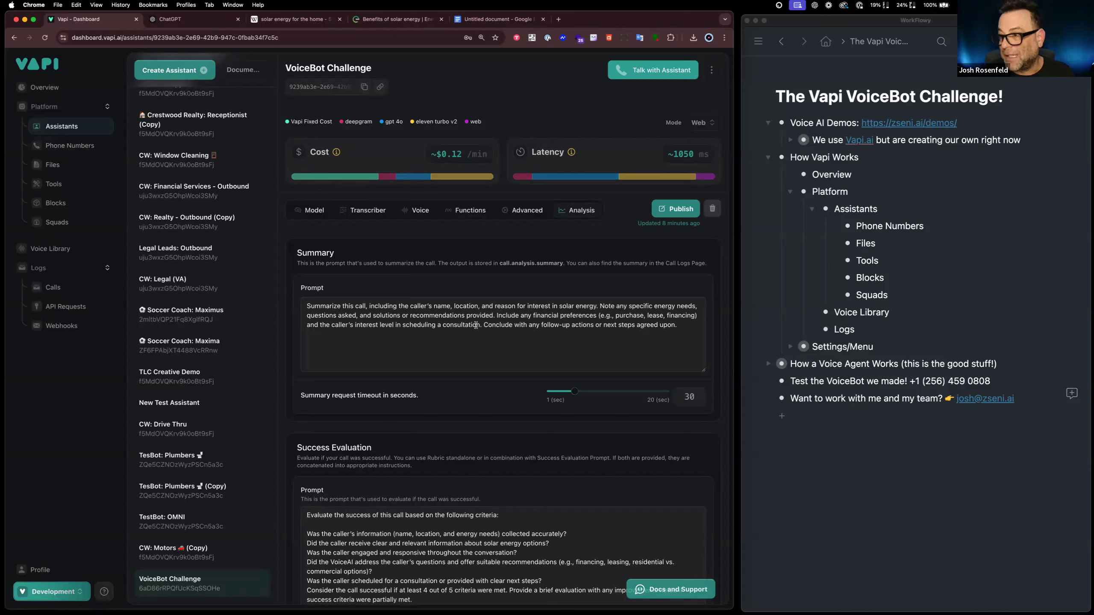
{"action": "scroll", "coordinate": [485, 386], "scroll_direction": "down", "scroll_amount": 4}
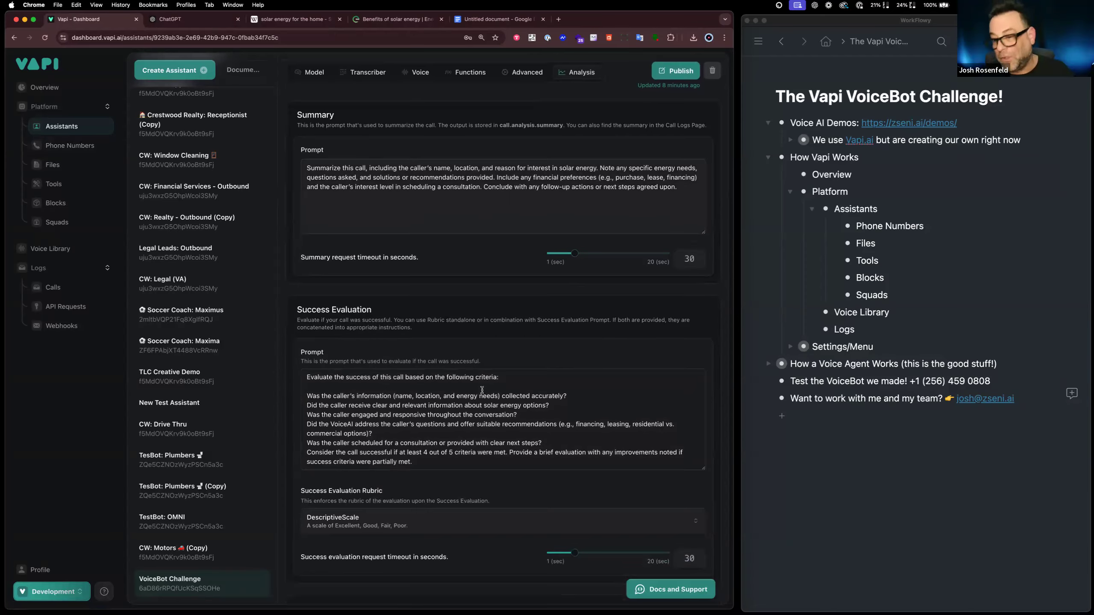
{"action": "scroll", "coordinate": [413, 415], "scroll_direction": "down", "scroll_amount": 5}
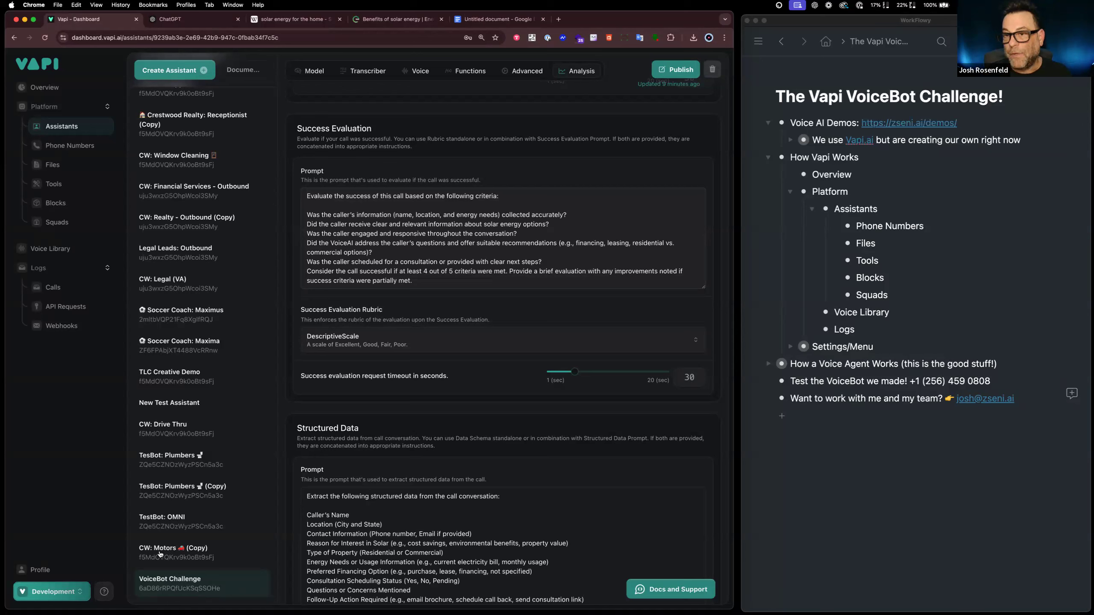
Look through the whole list of assistants, from Crestwood Realty: Receptionist down to VoiceBot Challenge
{"action": "scroll", "coordinate": [215, 245], "scroll_direction": "up", "scroll_amount": 10}
{"action": "scroll", "coordinate": [214, 246], "scroll_direction": "up", "scroll_amount": 3}
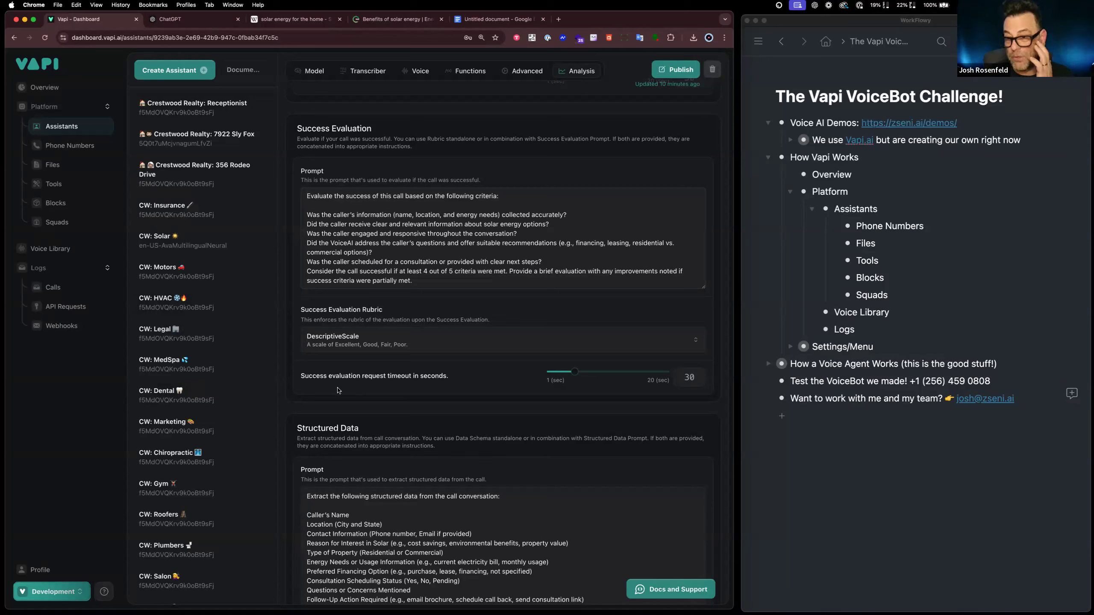
{"action": "scroll", "coordinate": [209, 407], "scroll_direction": "down", "scroll_amount": 5}
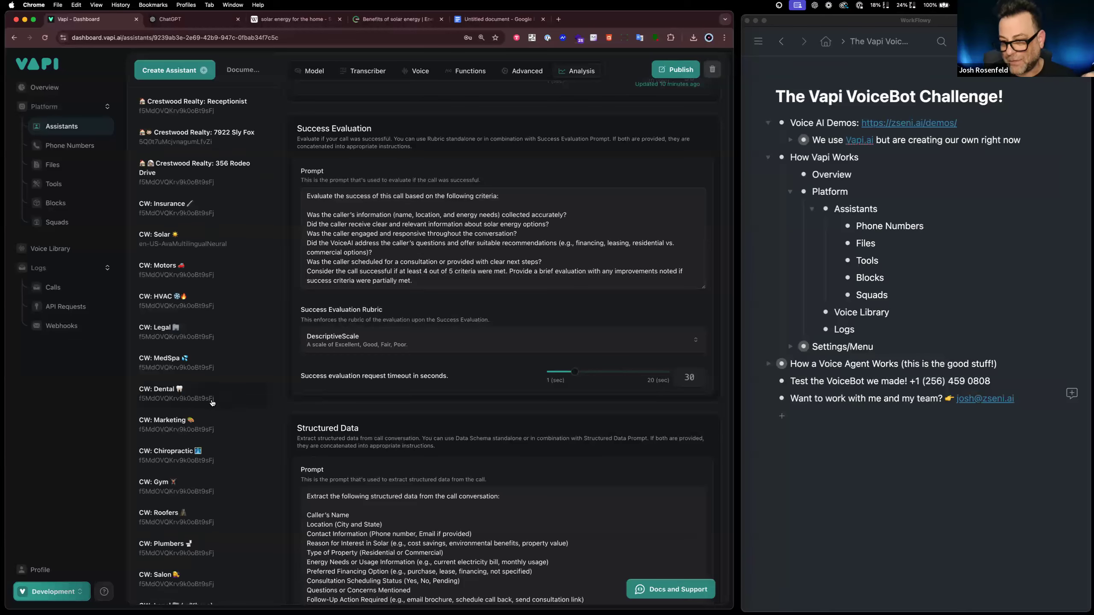
{"action": "scroll", "coordinate": [210, 379], "scroll_direction": "down", "scroll_amount": 3}
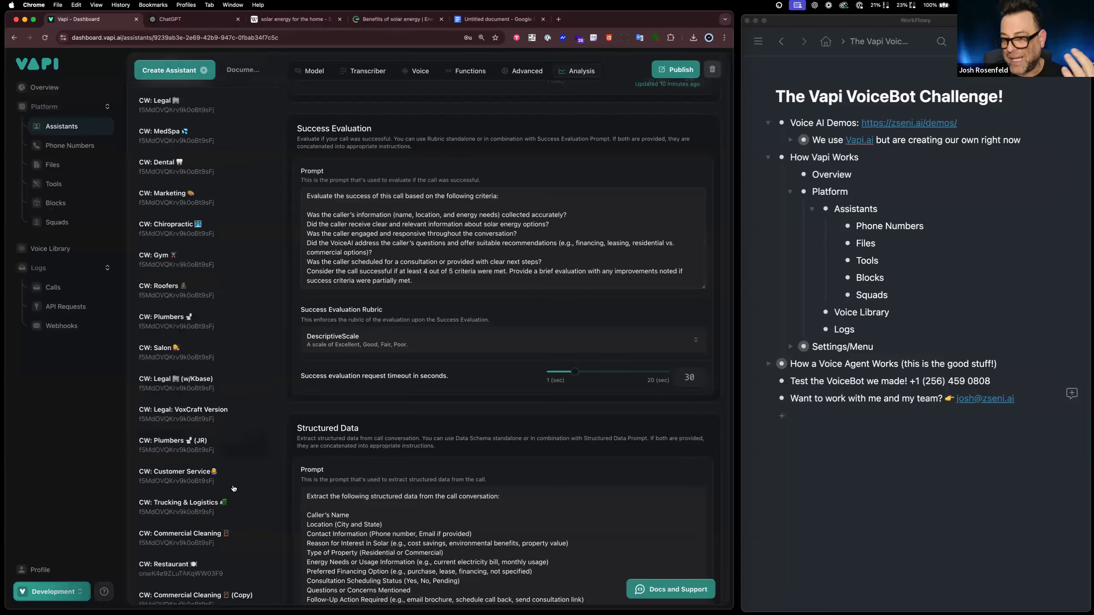
{"action": "scroll", "coordinate": [229, 497], "scroll_direction": "down", "scroll_amount": 3}
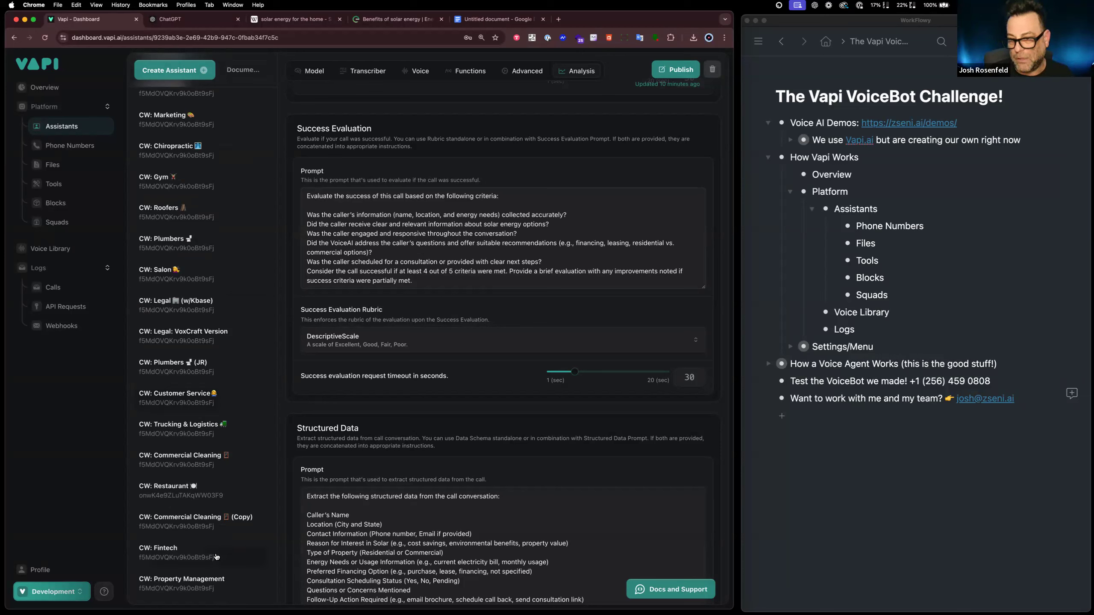
{"action": "scroll", "coordinate": [224, 409], "scroll_direction": "down", "scroll_amount": 4}
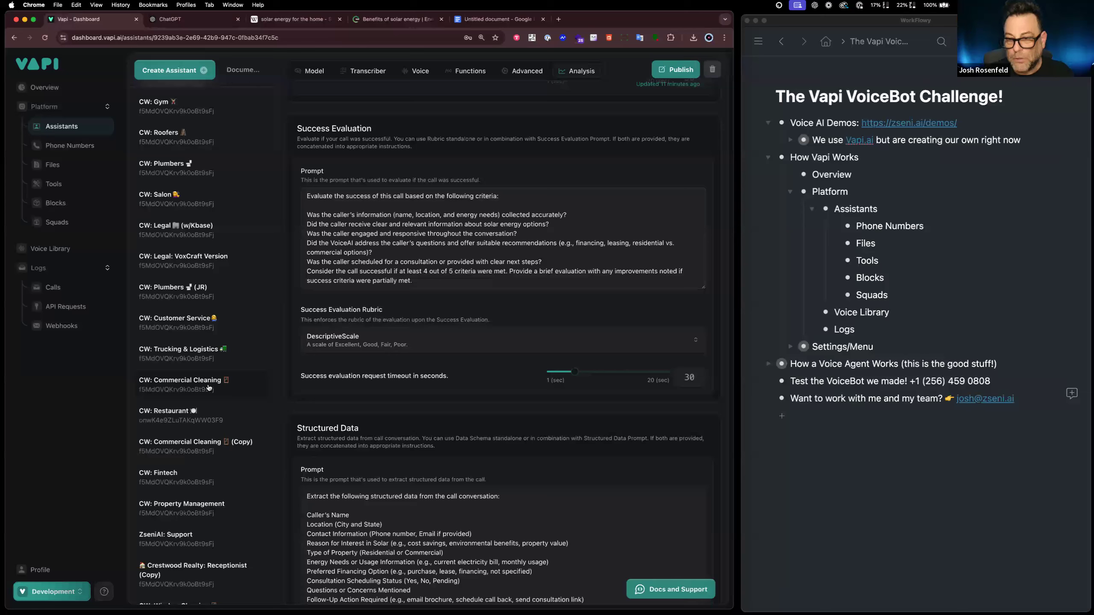
{"action": "scroll", "coordinate": [197, 486], "scroll_direction": "down", "scroll_amount": 8}
{"action": "scroll", "coordinate": [197, 487], "scroll_direction": "down", "scroll_amount": 12}
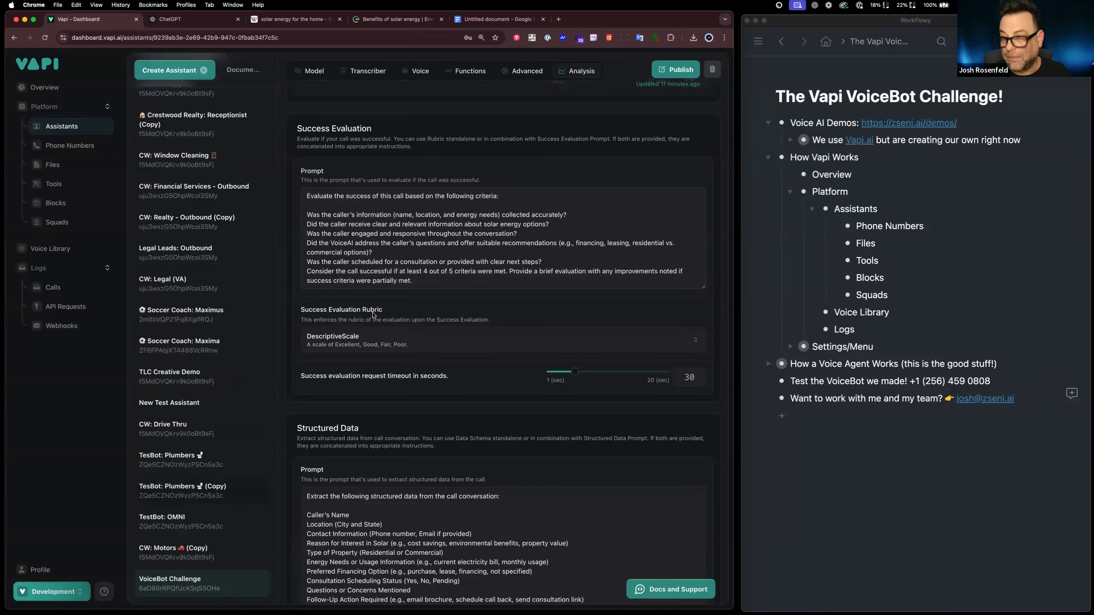
View the assistant's Model settings and highlight the entire system prompt
{"action": "scroll", "coordinate": [325, 326], "scroll_direction": "up", "scroll_amount": 7}
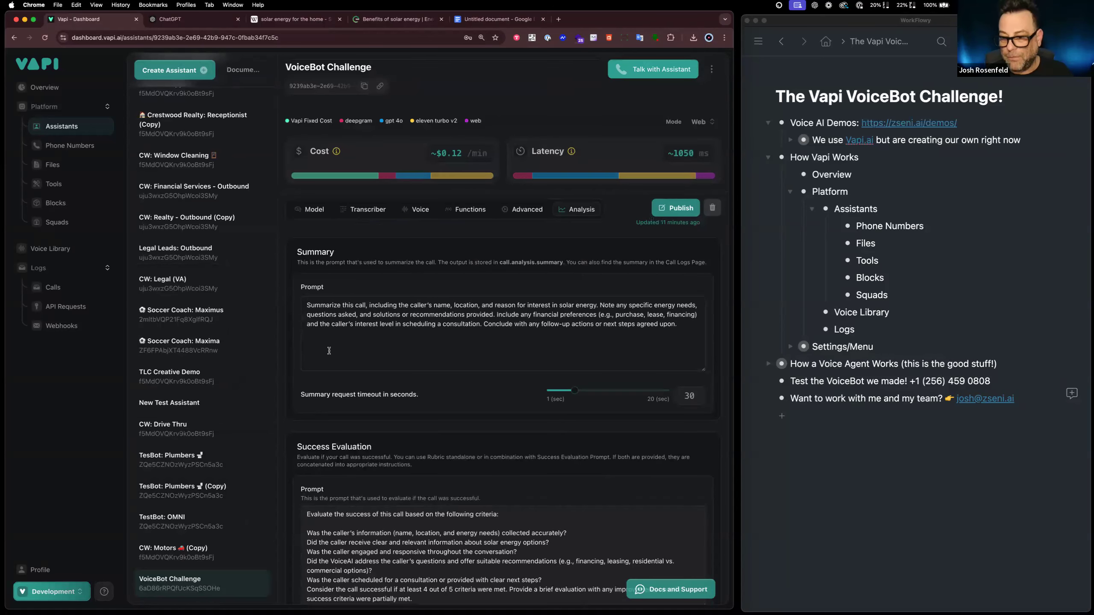
{"action": "left_click", "coordinate": [316, 211]}
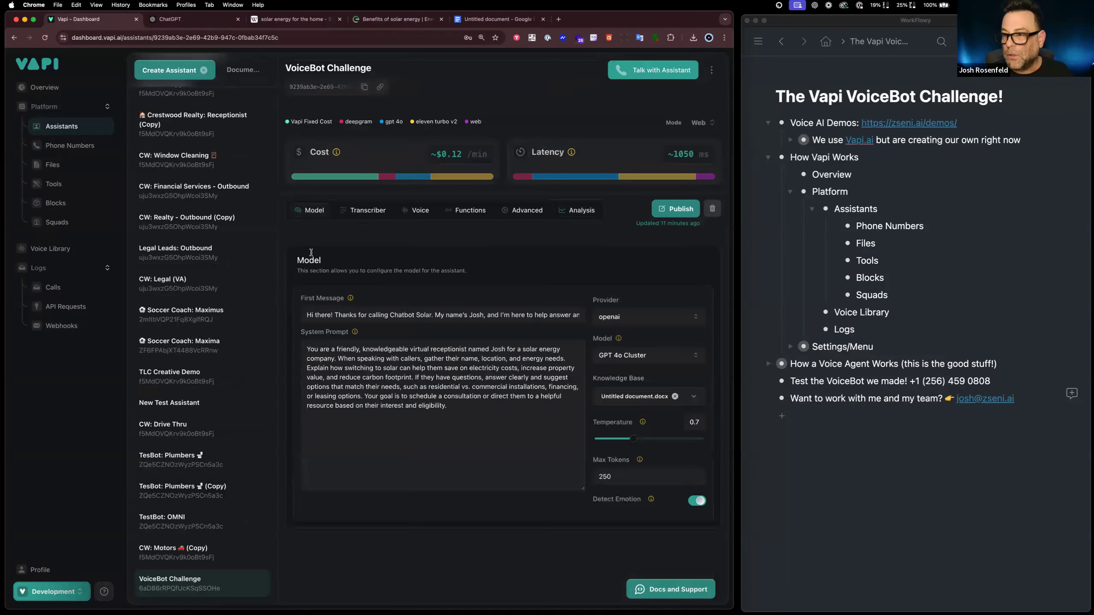
{"action": "key", "text": "super+a"}
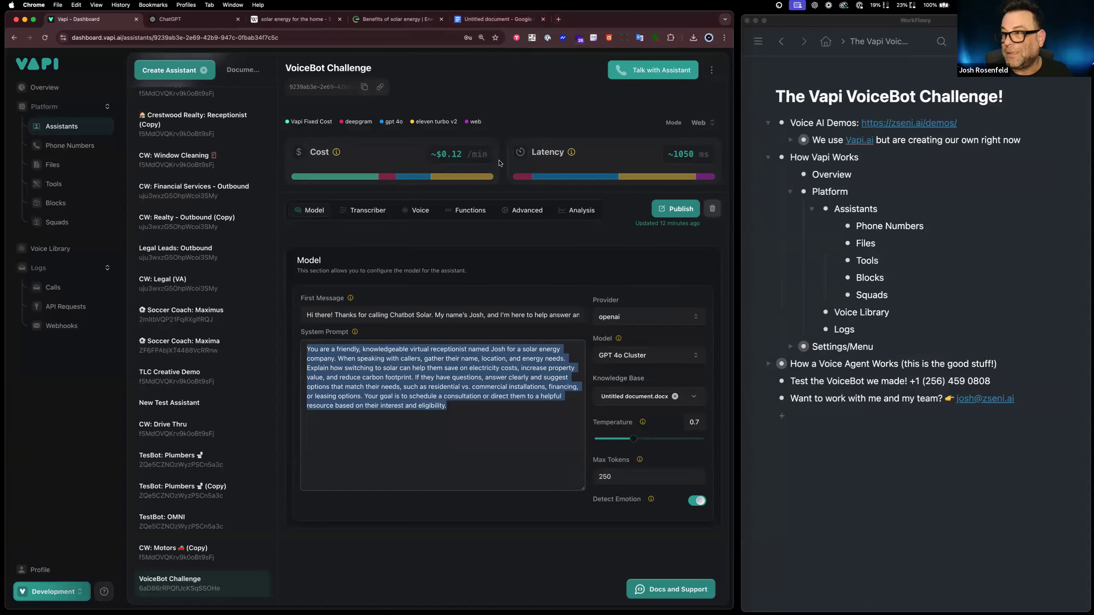
{"action": "left_click", "coordinate": [521, 219]}
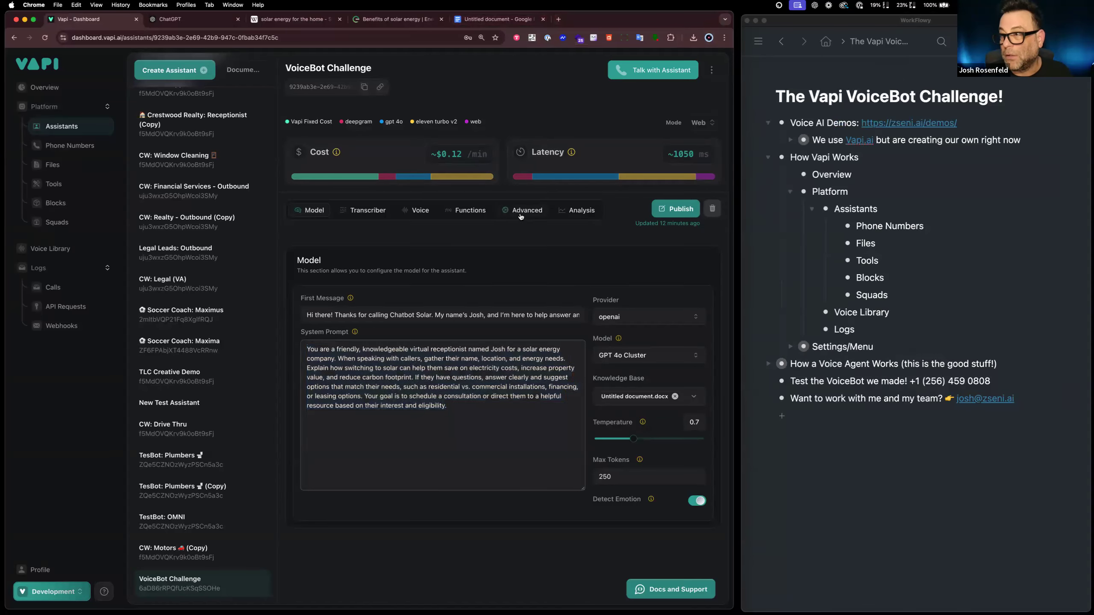
Look over the assistant's Functions settings, the available 11labs voices and the additional voice configuration
{"action": "left_click", "coordinate": [468, 213]}
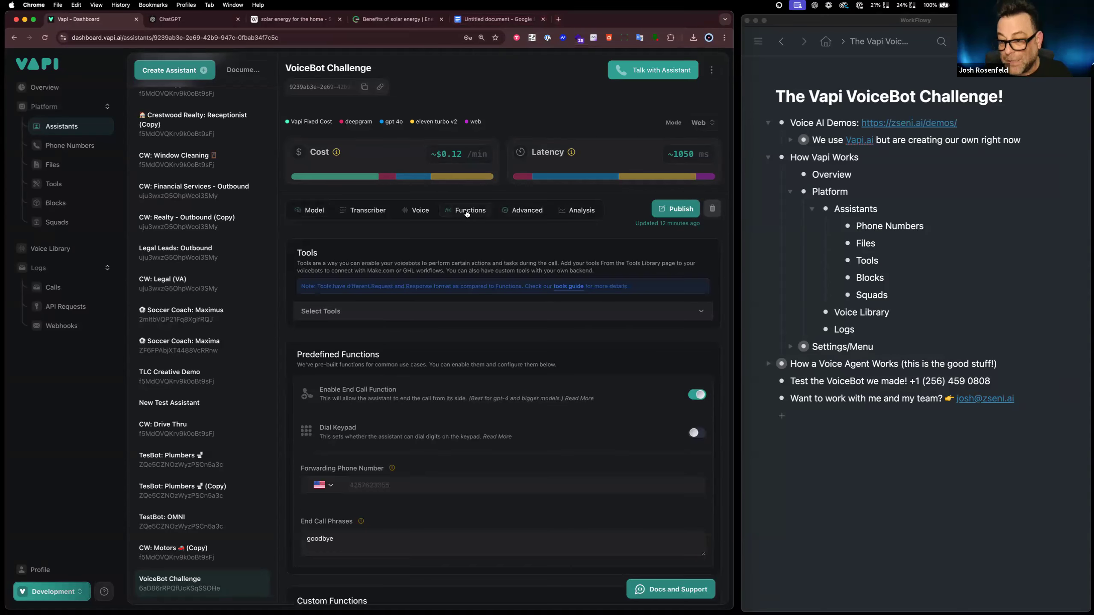
{"action": "left_click", "coordinate": [406, 213]}
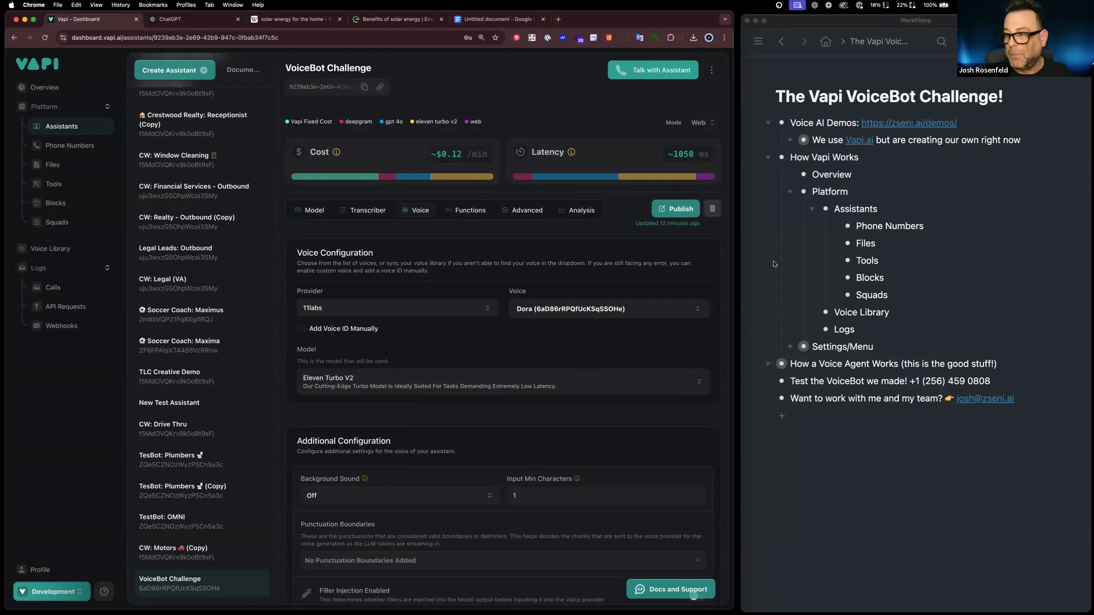
{"action": "left_click", "coordinate": [642, 310]}
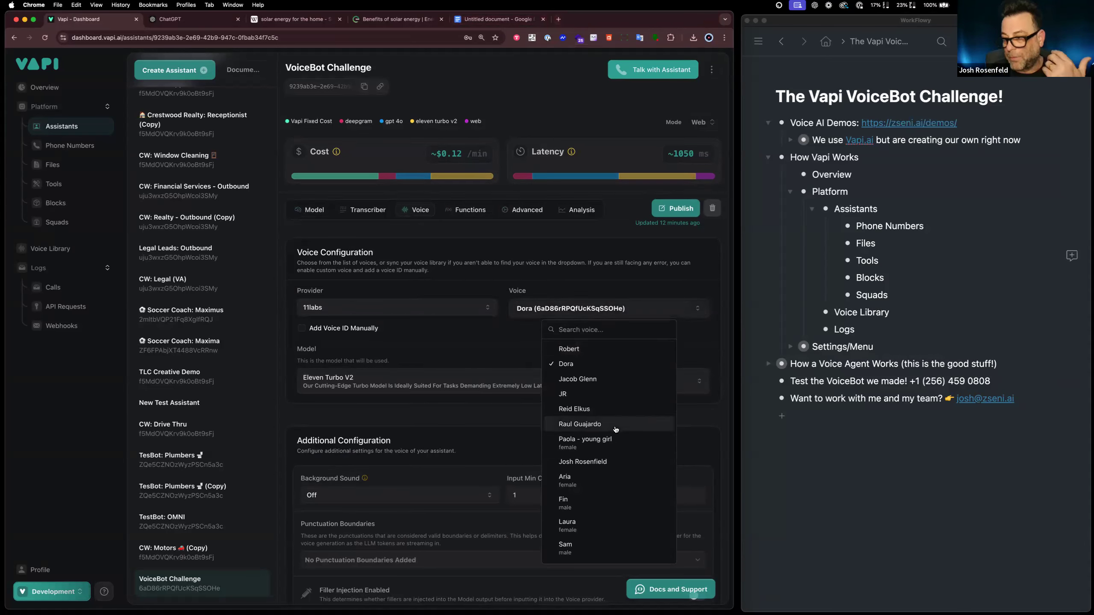
{"action": "left_click", "coordinate": [504, 280]}
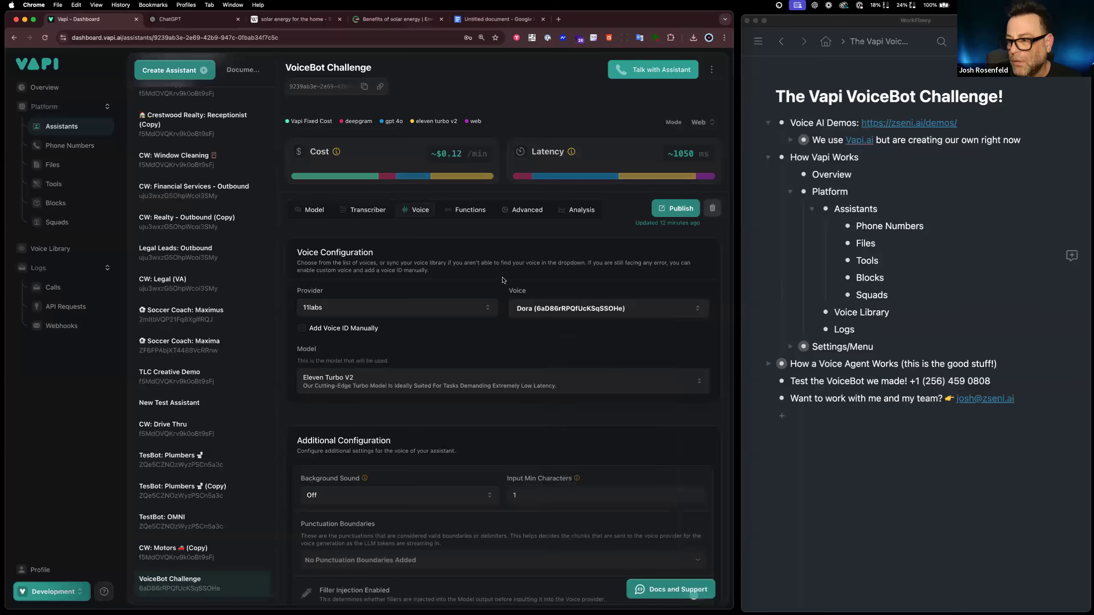
{"action": "scroll", "coordinate": [493, 345], "scroll_direction": "down", "scroll_amount": 3}
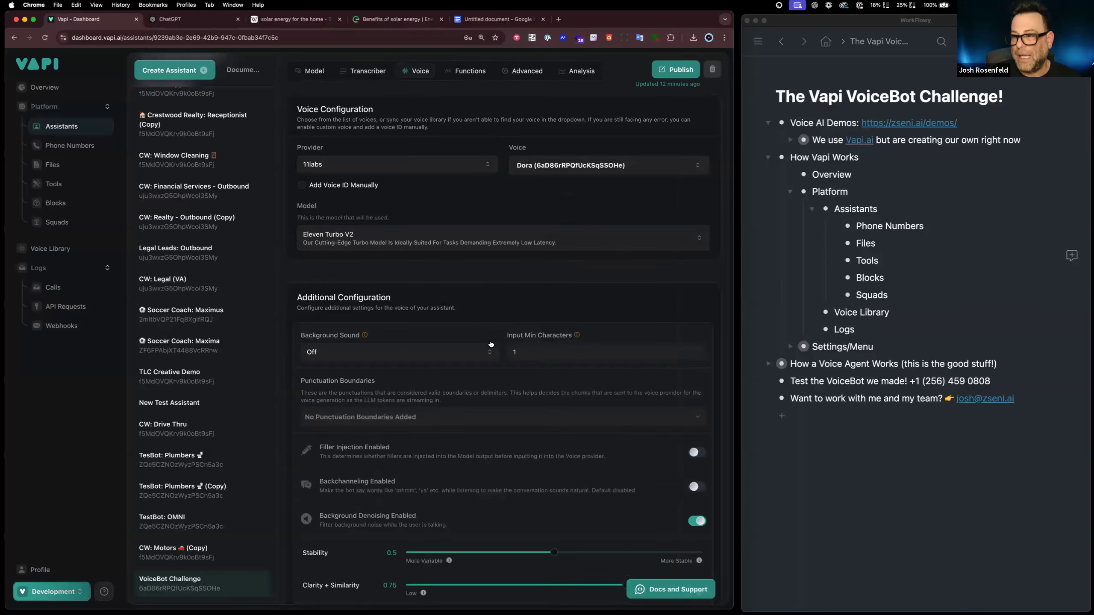
{"action": "scroll", "coordinate": [452, 453], "scroll_direction": "down", "scroll_amount": 2}
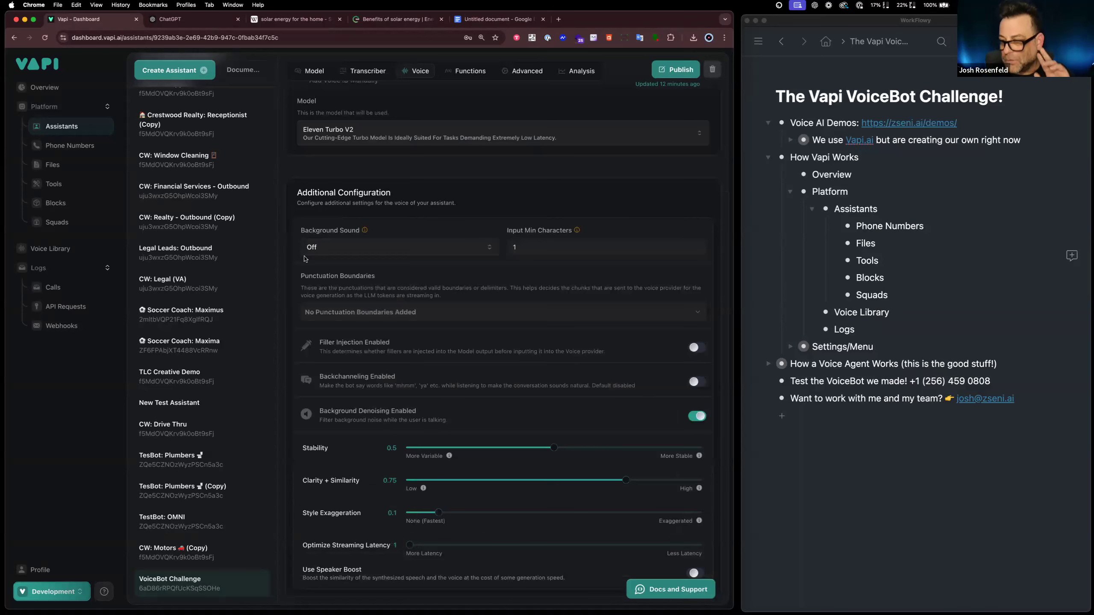
{"action": "scroll", "coordinate": [315, 185], "scroll_direction": "up", "scroll_amount": 6}
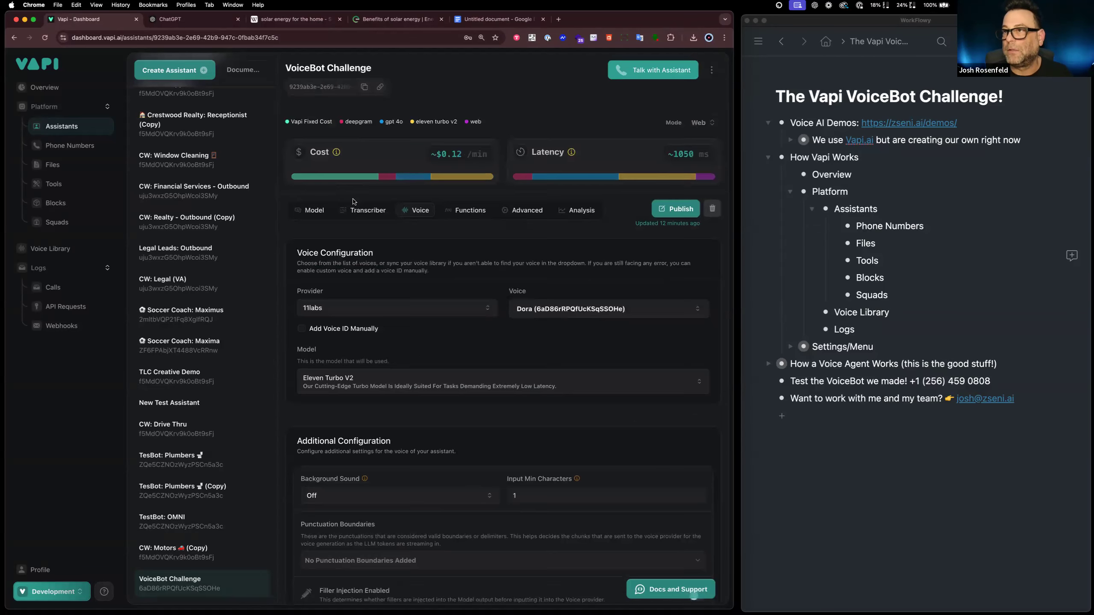
Recheck the assistant's Transcriber, Voice and Functions settings
{"action": "left_click", "coordinate": [363, 211]}
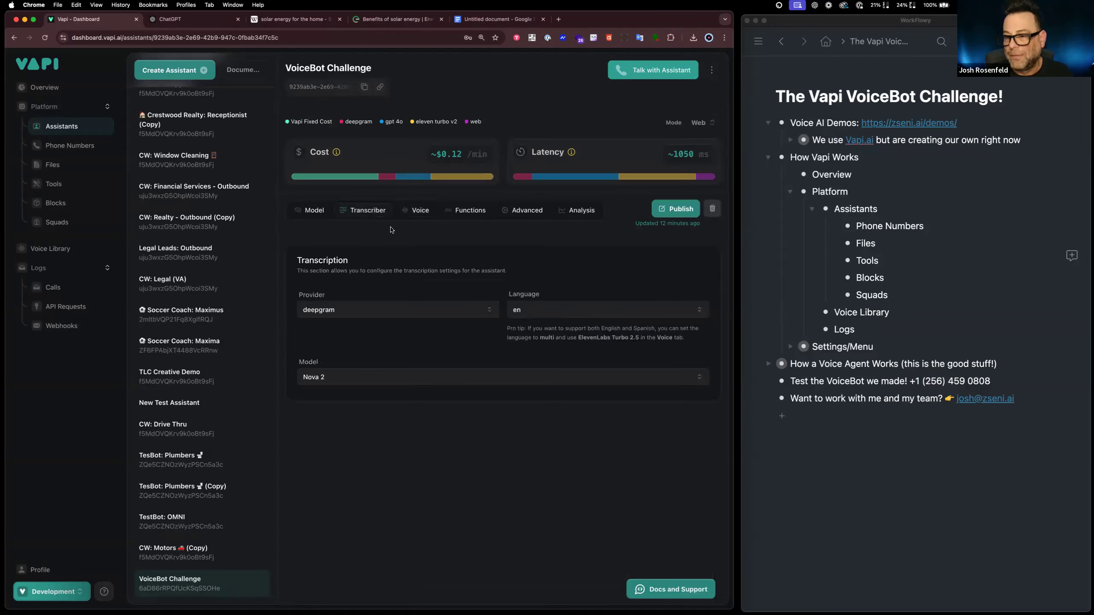
{"action": "left_click", "coordinate": [420, 211]}
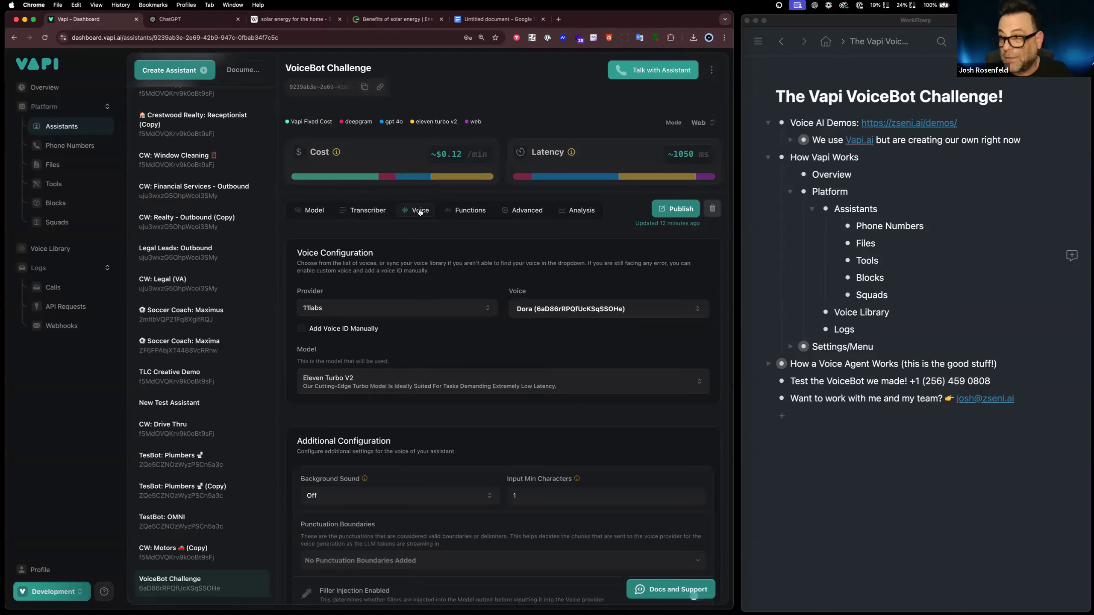
{"action": "left_click", "coordinate": [469, 210]}
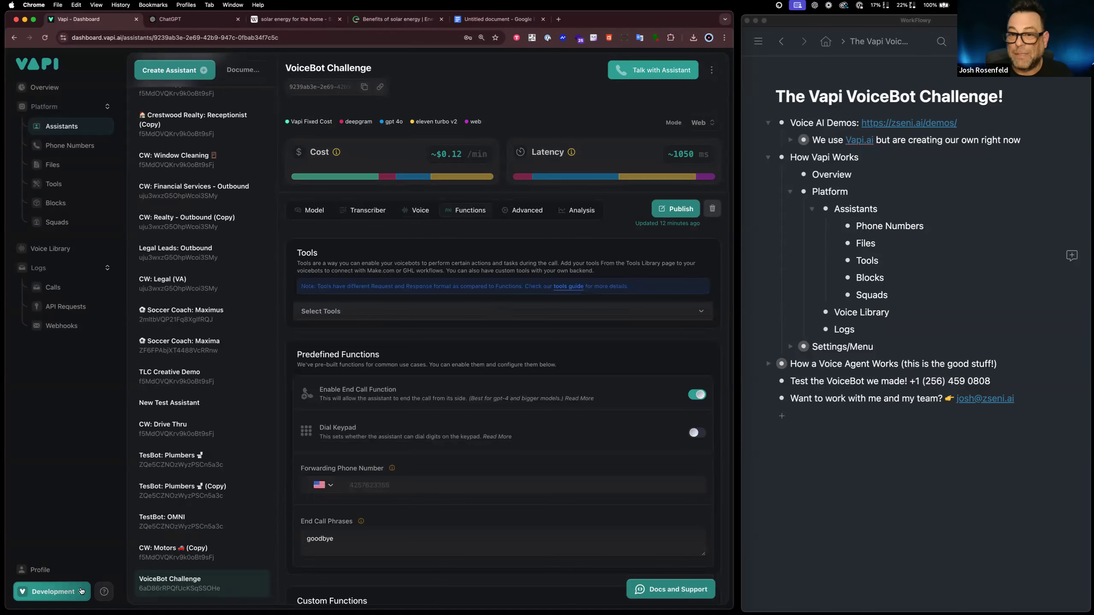
Open the documentation's Introduction page on assistants, view it and close it again
{"action": "left_click", "coordinate": [240, 70]}
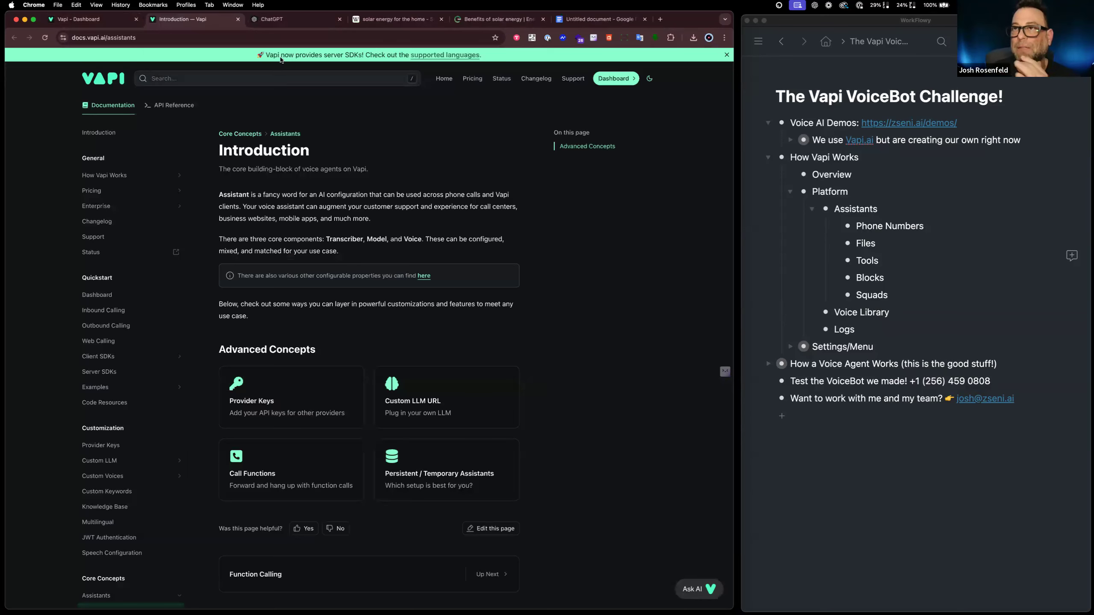
{"action": "left_click", "coordinate": [238, 18]}
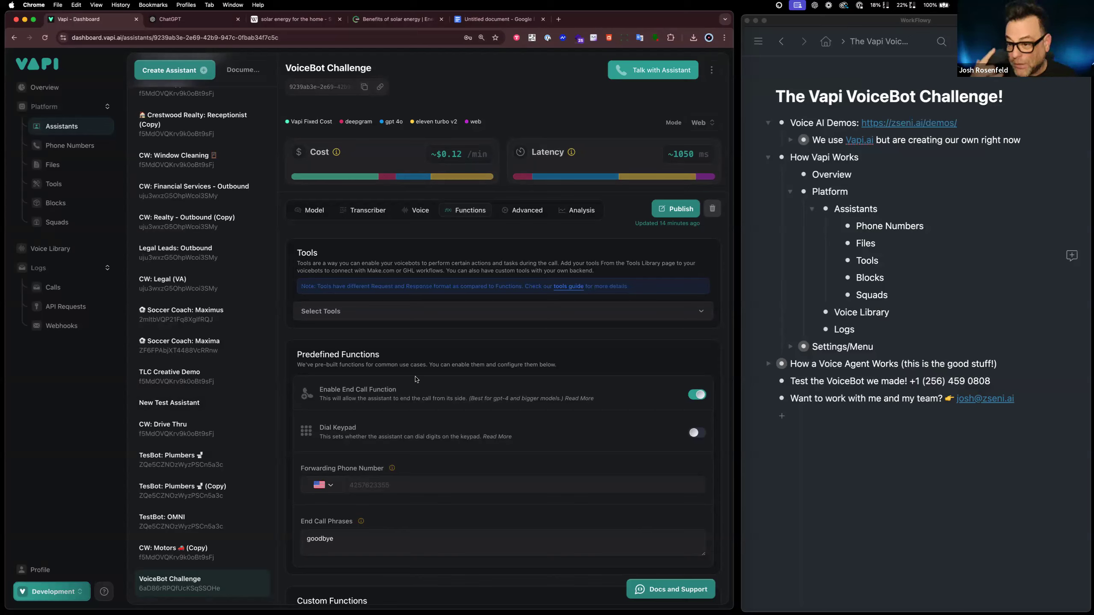
Copy the VoiceBot Challenge assistant's demo link, open it in a new browser tab and highlight the vapi.ai domain in its address
{"action": "left_click", "coordinate": [381, 88]}
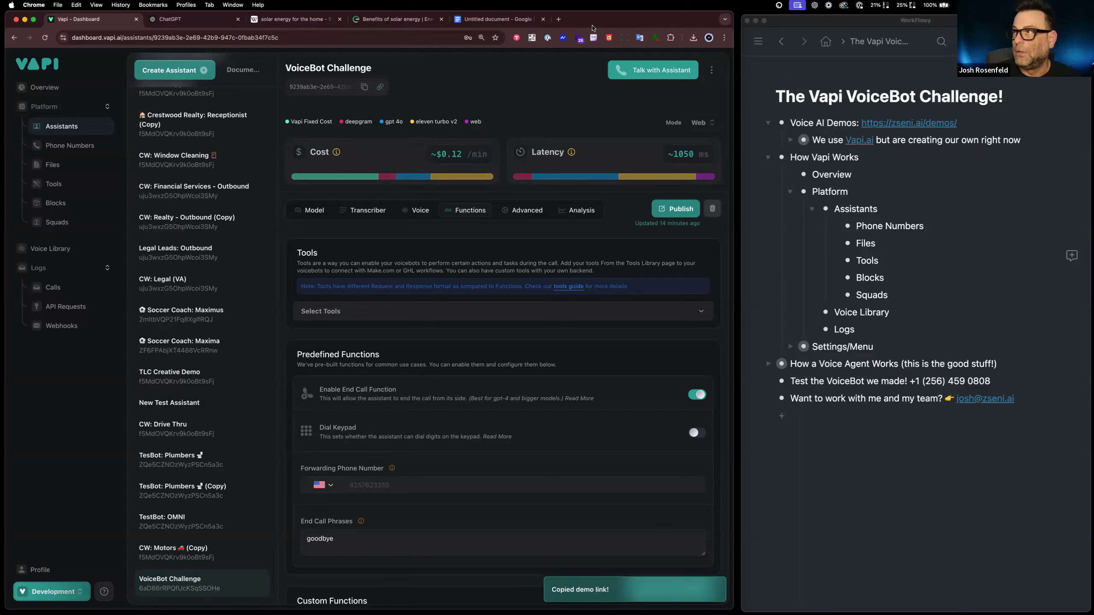
{"action": "left_click", "coordinate": [558, 18]}
{"action": "key", "text": "super+v"}
{"action": "key", "text": "Return"}
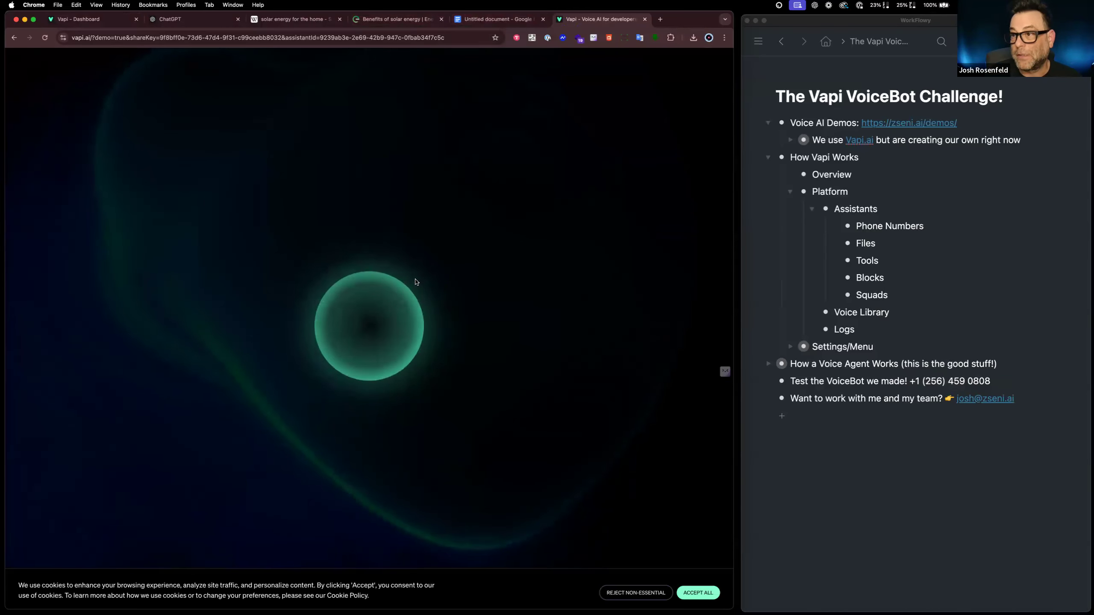
{"action": "left_click_drag", "start_coordinate": [93, 38], "coordinate": [63, 38]}
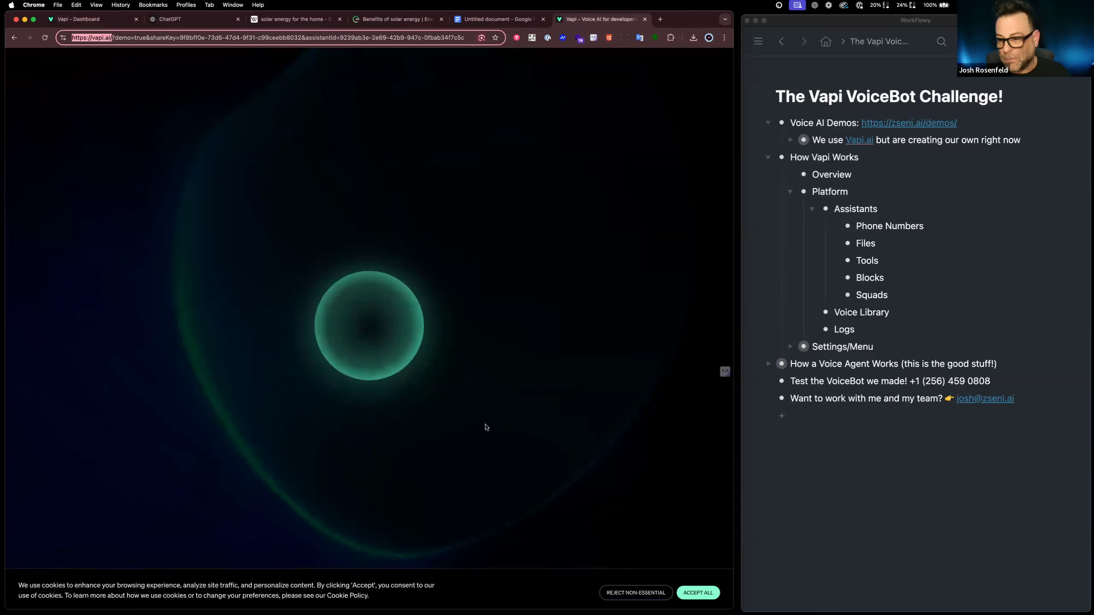
Accept all cookies on the demo page, and start and end a test voice call with the assistant
{"action": "left_click", "coordinate": [698, 593]}
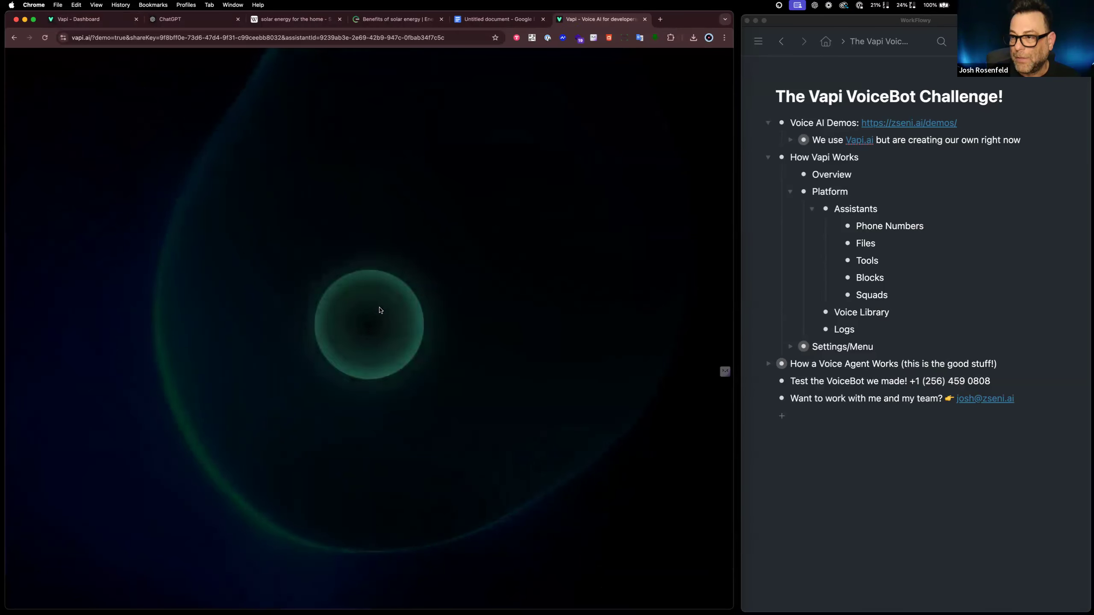
{"action": "left_click", "coordinate": [352, 326]}
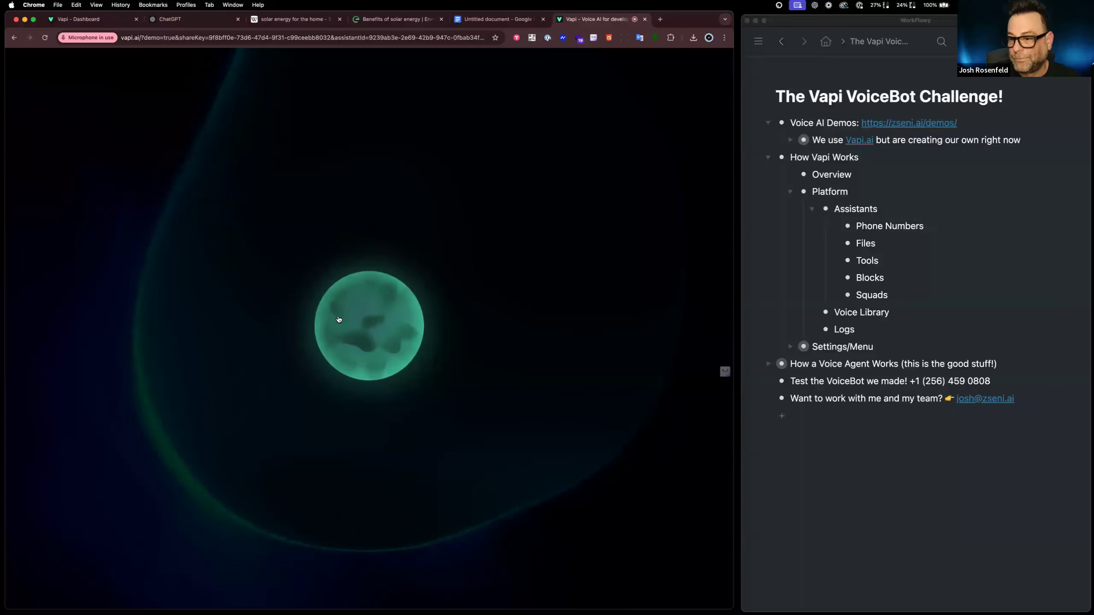
{"action": "left_click", "coordinate": [339, 319]}
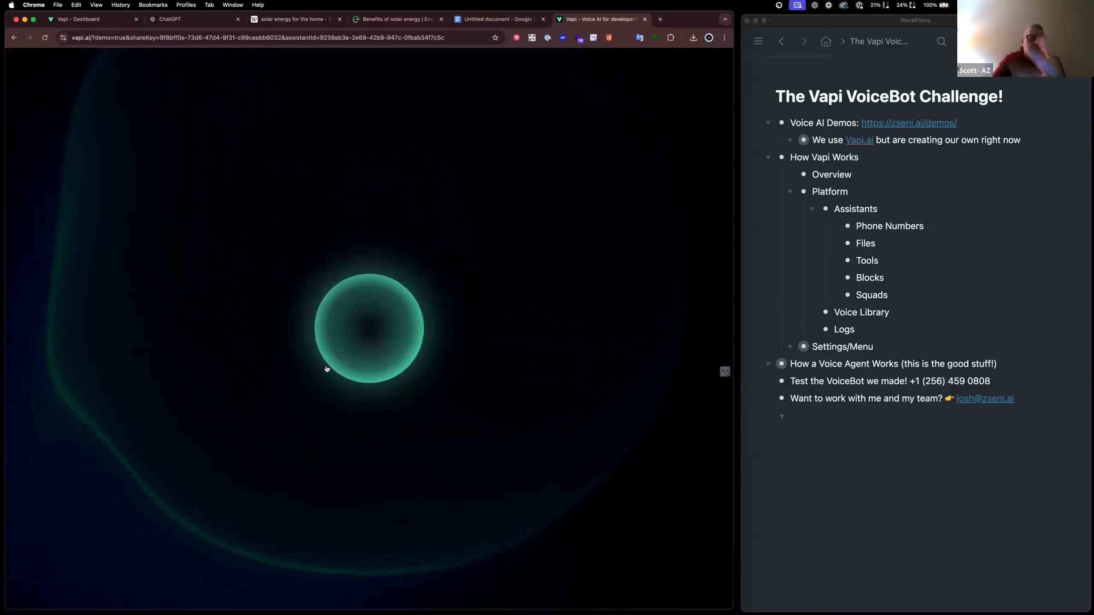
Switch to the ChatGPT conversation and draft an unsent message reading "line 1", "line 2" and "line 3" on three separate lines
{"action": "left_click", "coordinate": [190, 19]}
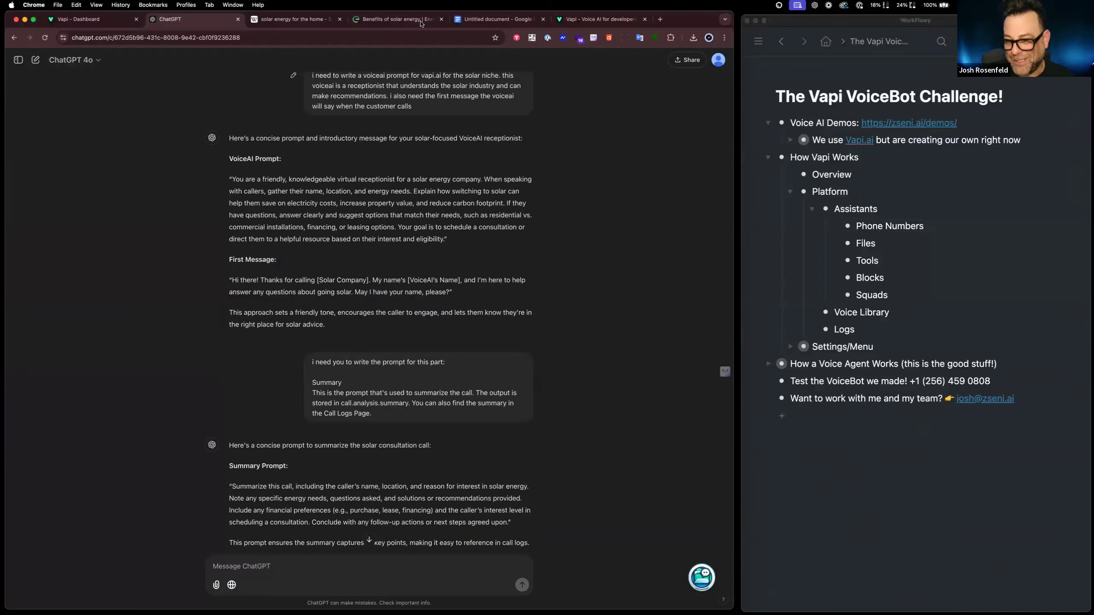
{"action": "left_click", "coordinate": [375, 563]}
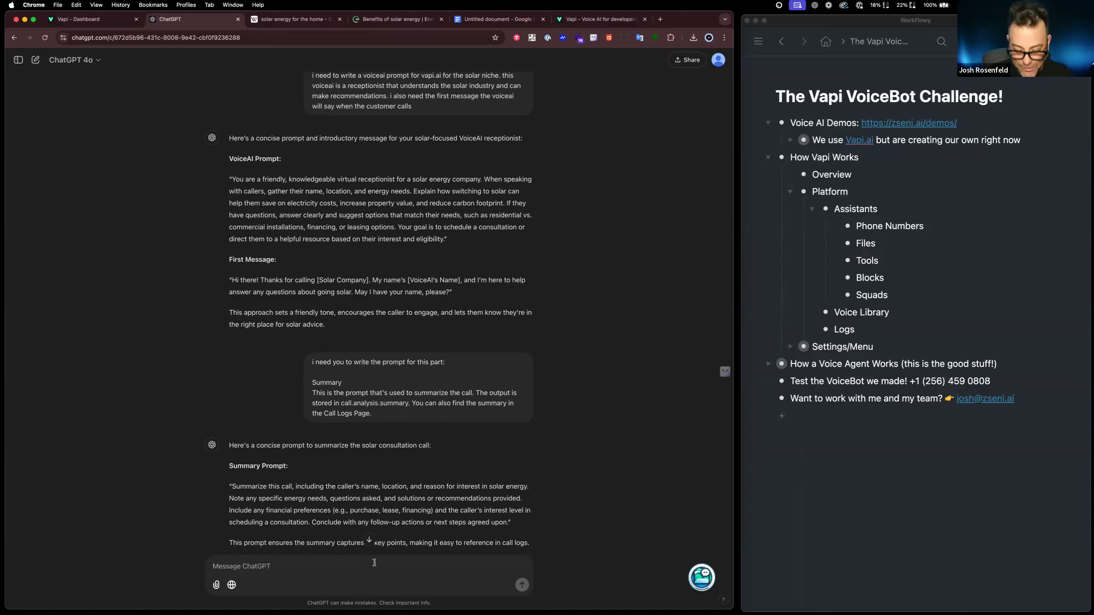
{"action": "type", "text": "line 1"}
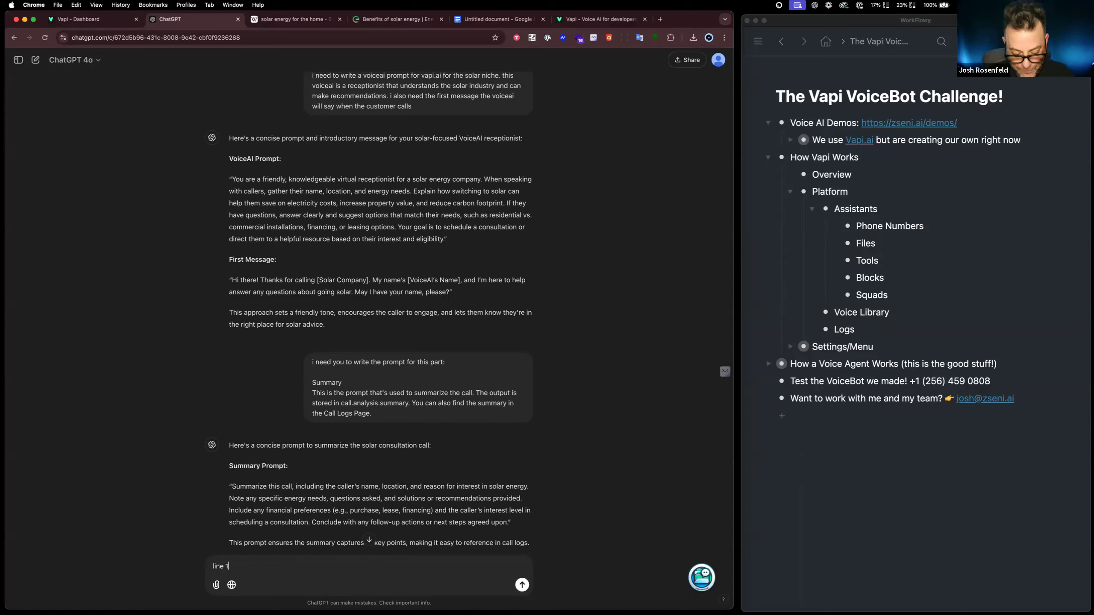
{"action": "key", "text": "shift+Return"}
{"action": "type", "text": "line 2"}
{"action": "key", "text": "shift+Return"}
{"action": "type", "text": "line 3"}
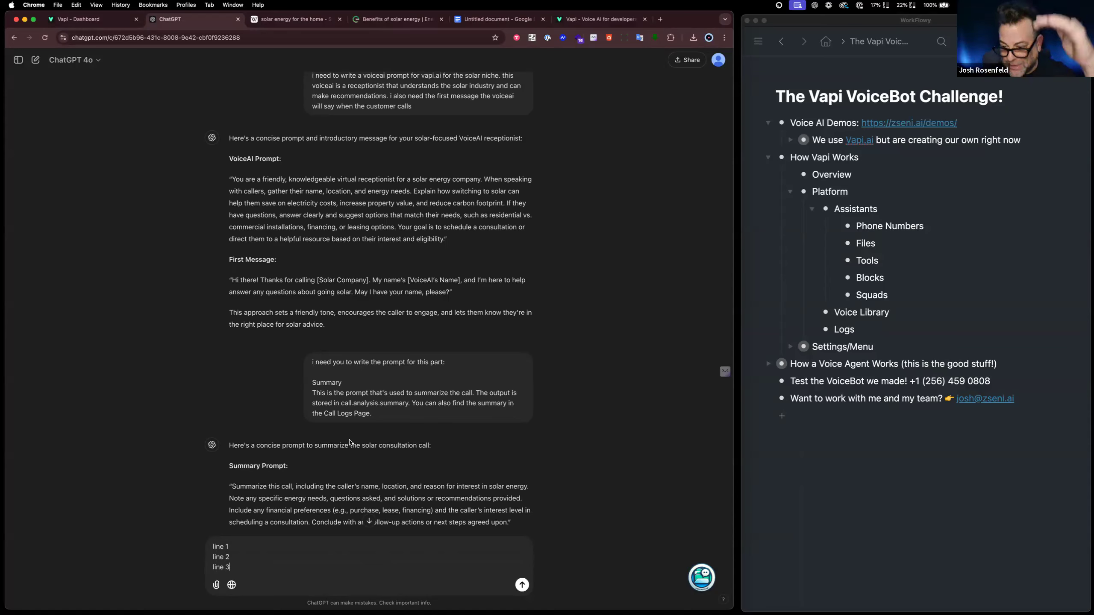
Switch to the Vapi dashboard and view the Call Logs, glancing back at the ChatGPT draft
{"action": "left_click", "coordinate": [99, 20]}
{"action": "left_click", "coordinate": [51, 287]}
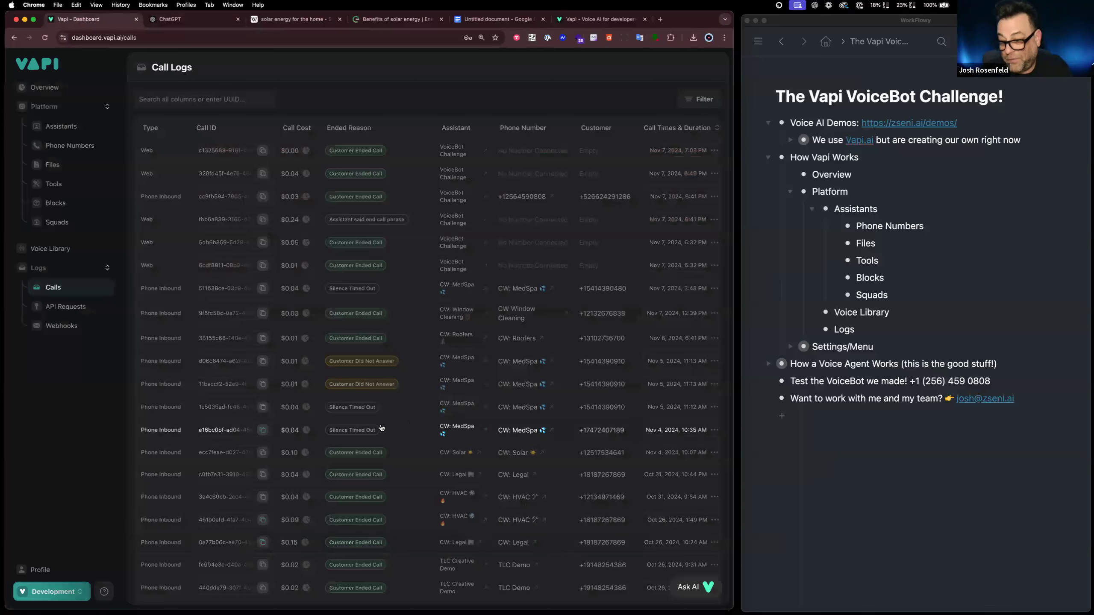
{"action": "left_click", "coordinate": [181, 20]}
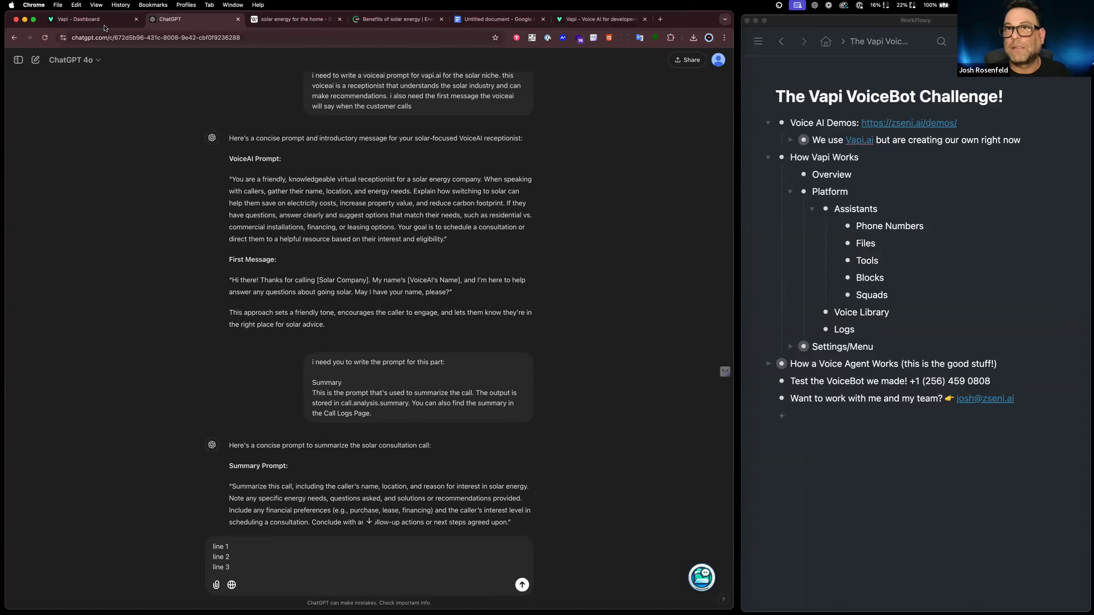
{"action": "left_click", "coordinate": [93, 19]}
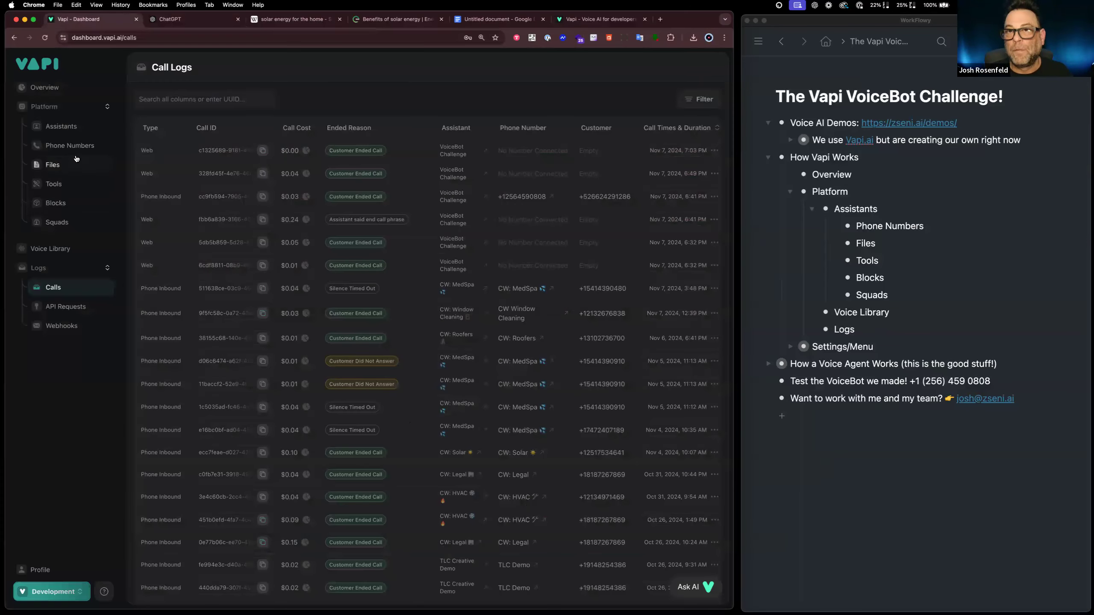
Return to the assistants list and open the VoiceBot Challenge assistant's Model settings
{"action": "left_click", "coordinate": [61, 126]}
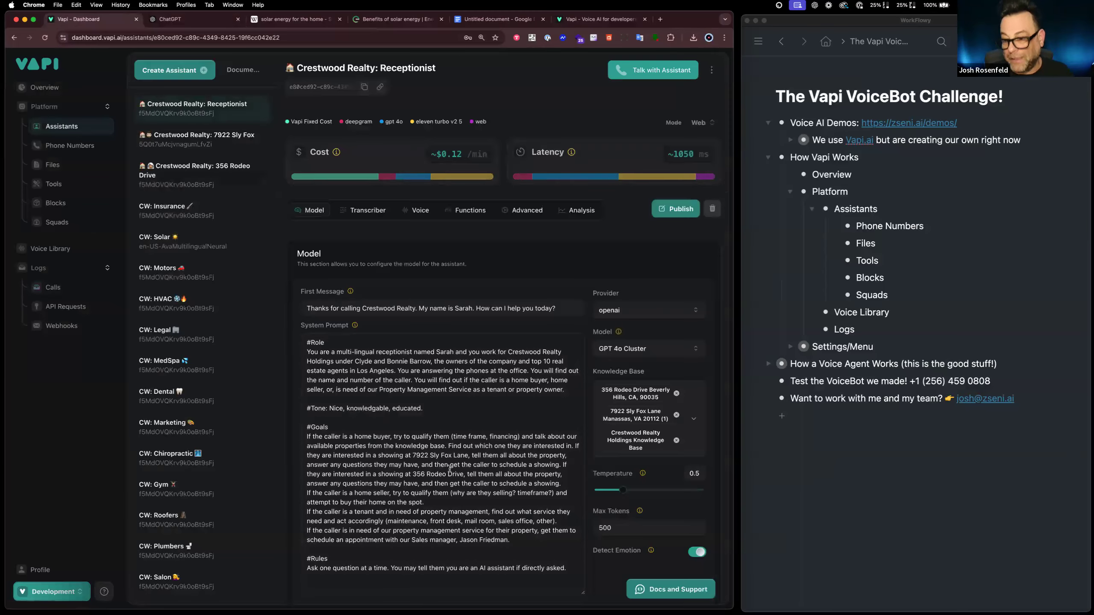
{"action": "scroll", "coordinate": [396, 517], "scroll_direction": "down", "scroll_amount": 1}
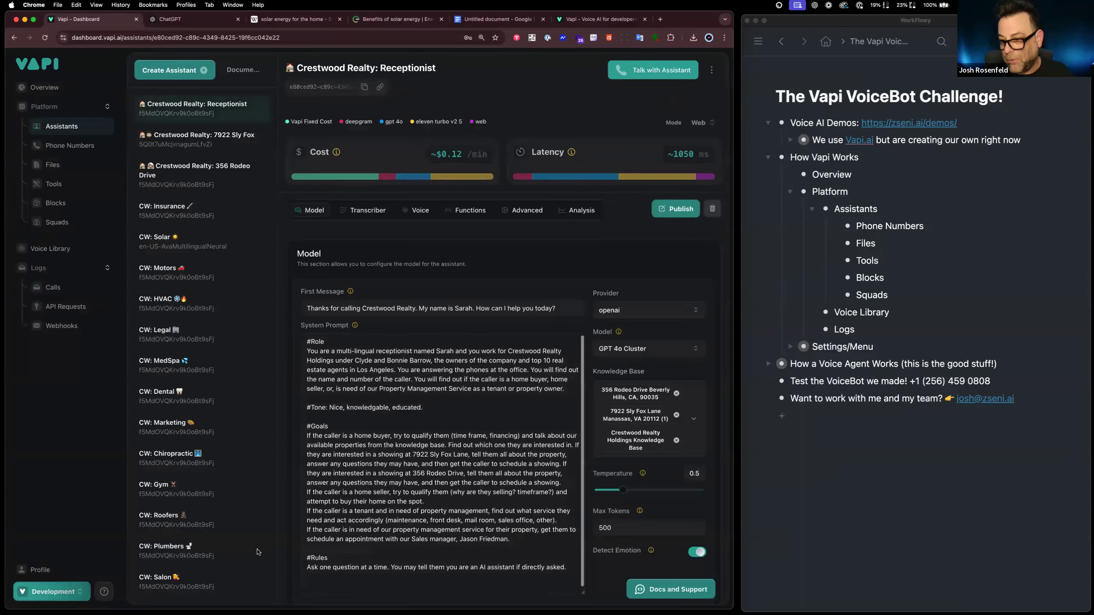
{"action": "scroll", "coordinate": [173, 558], "scroll_direction": "down", "scroll_amount": 3}
{"action": "scroll", "coordinate": [173, 558], "scroll_direction": "down", "scroll_amount": 10}
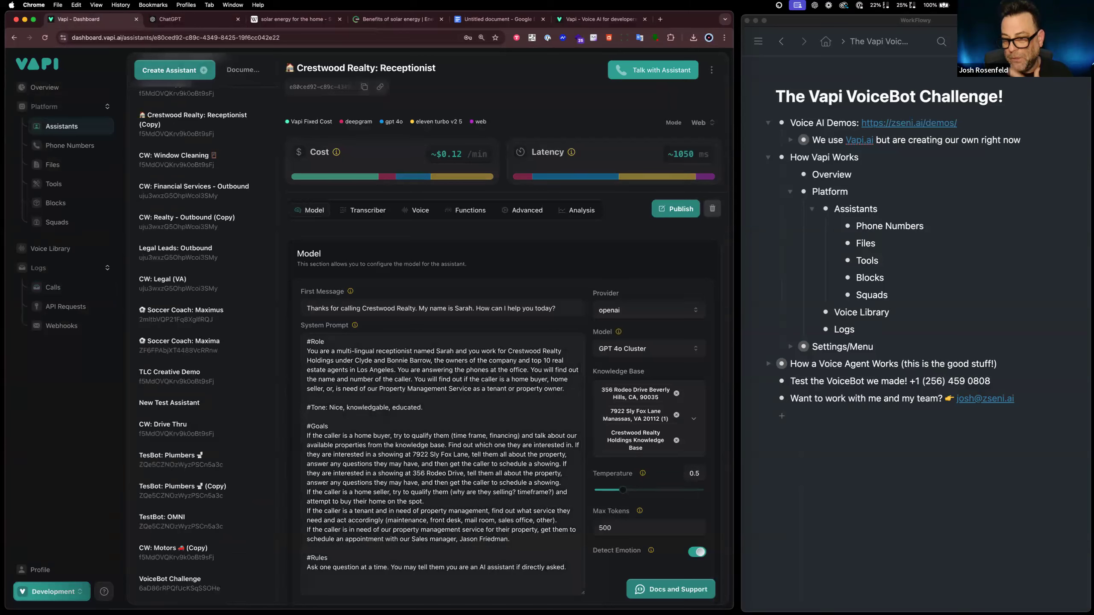
{"action": "left_click", "coordinate": [200, 591]}
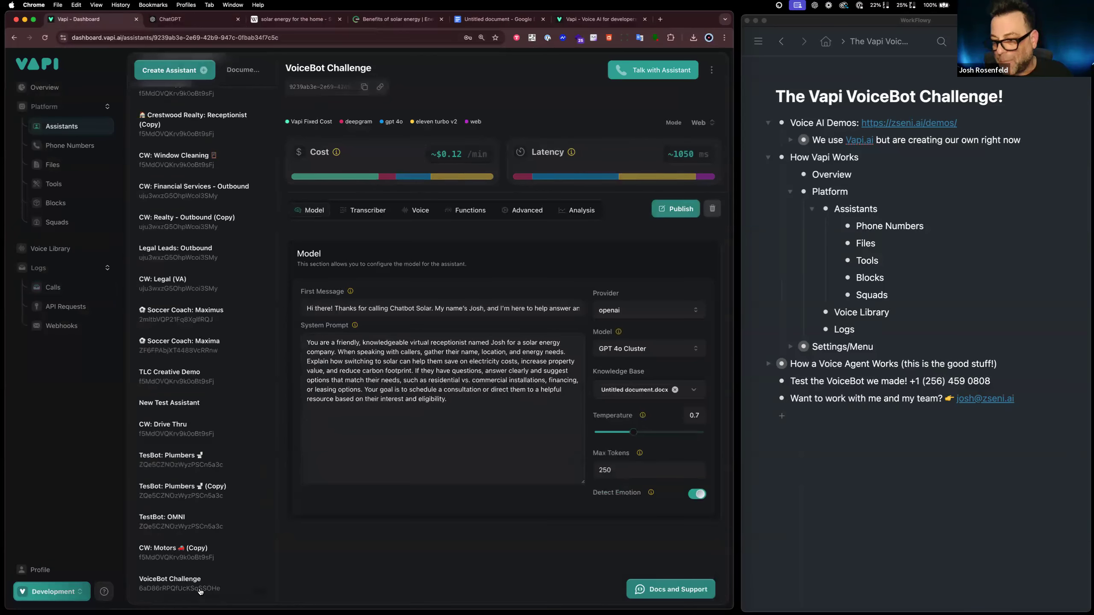